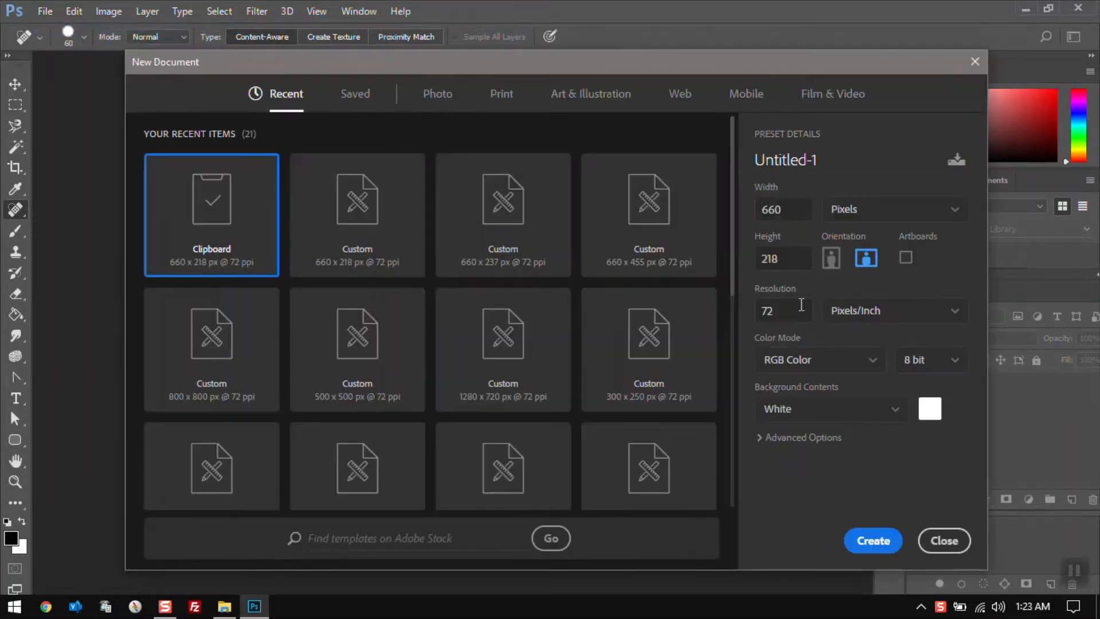
# Create a new 660 x 218 pixel document at 72 ppi, then close it
pyautogui.doubleClick(801, 211)
pyautogui.doubleClick(788, 259)
pyautogui.click(874, 541)
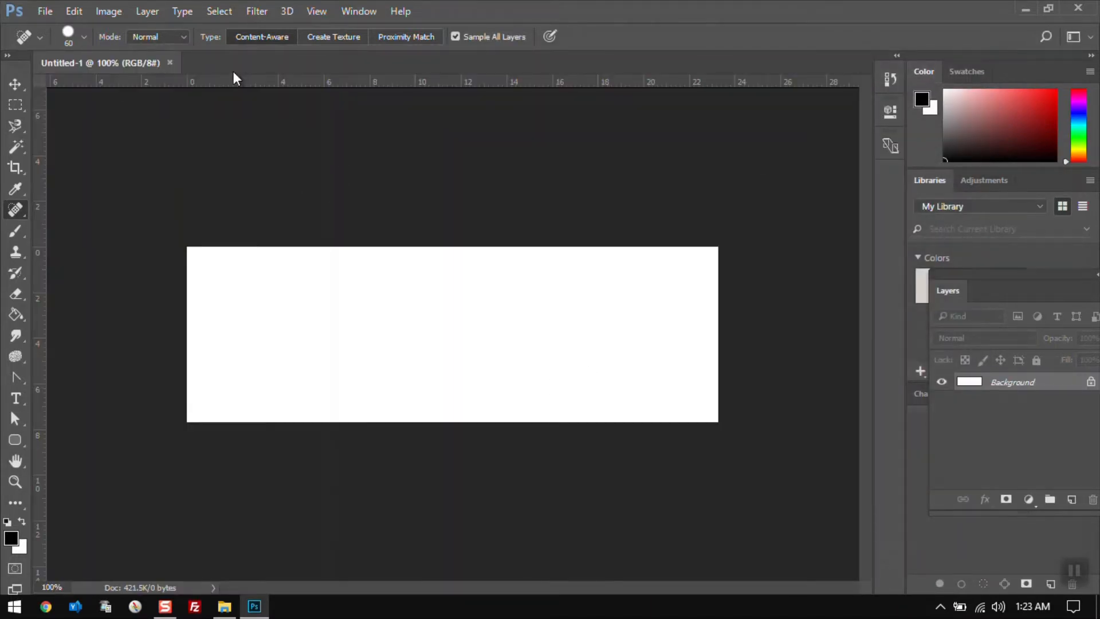
pyautogui.click(169, 62)
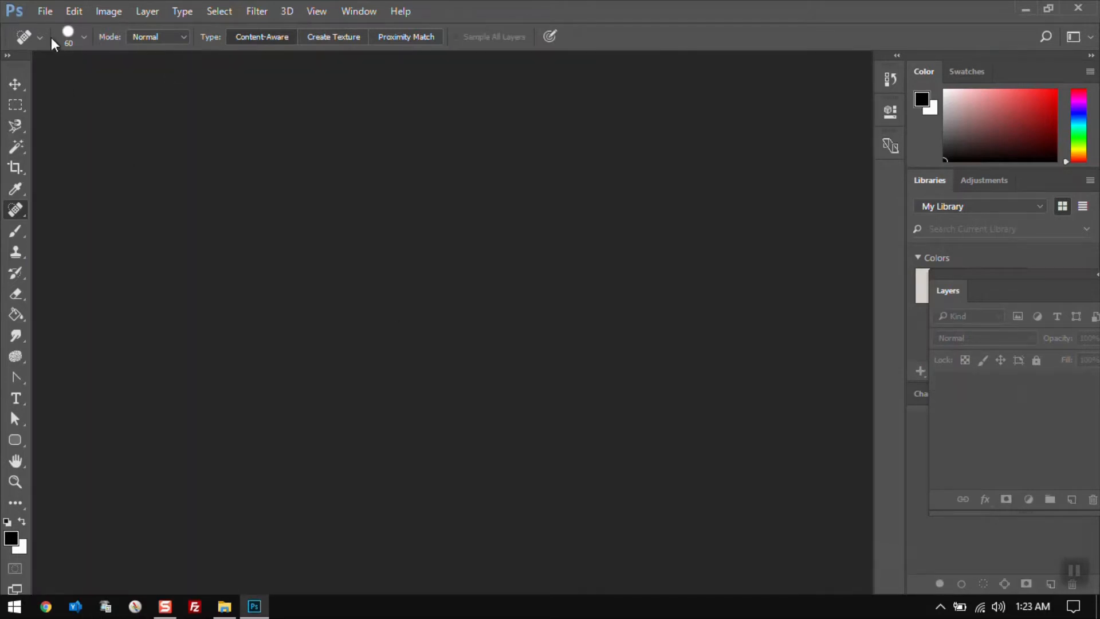
# Open landscape-background-images_4947660.jpg from the Photoshop_Tutorials ref1 folder
pyautogui.click(43, 11)
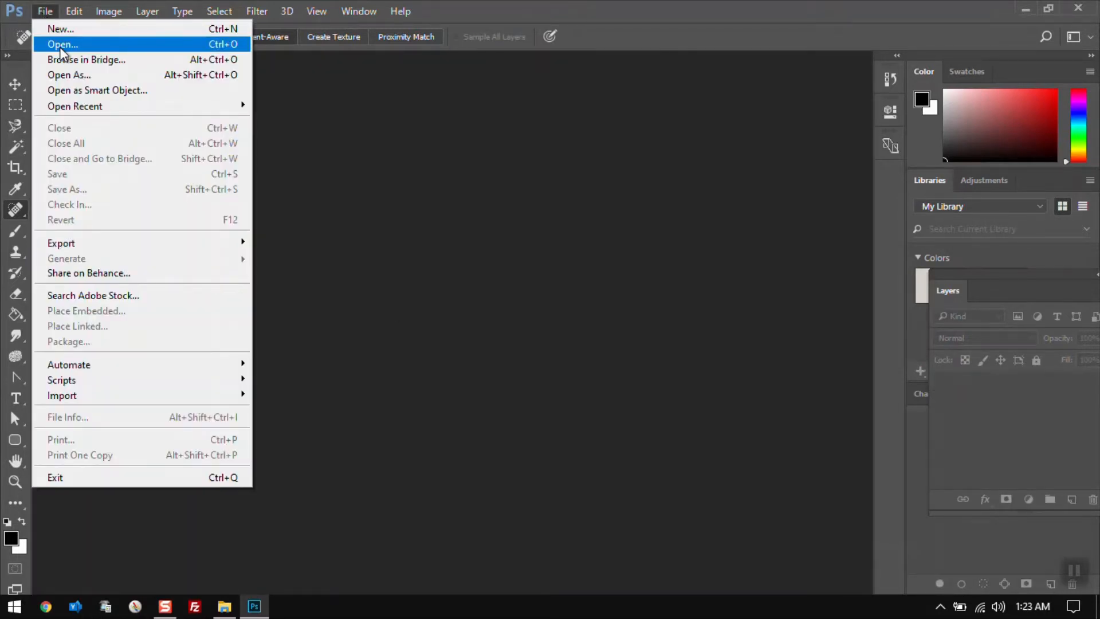
pyautogui.click(60, 47)
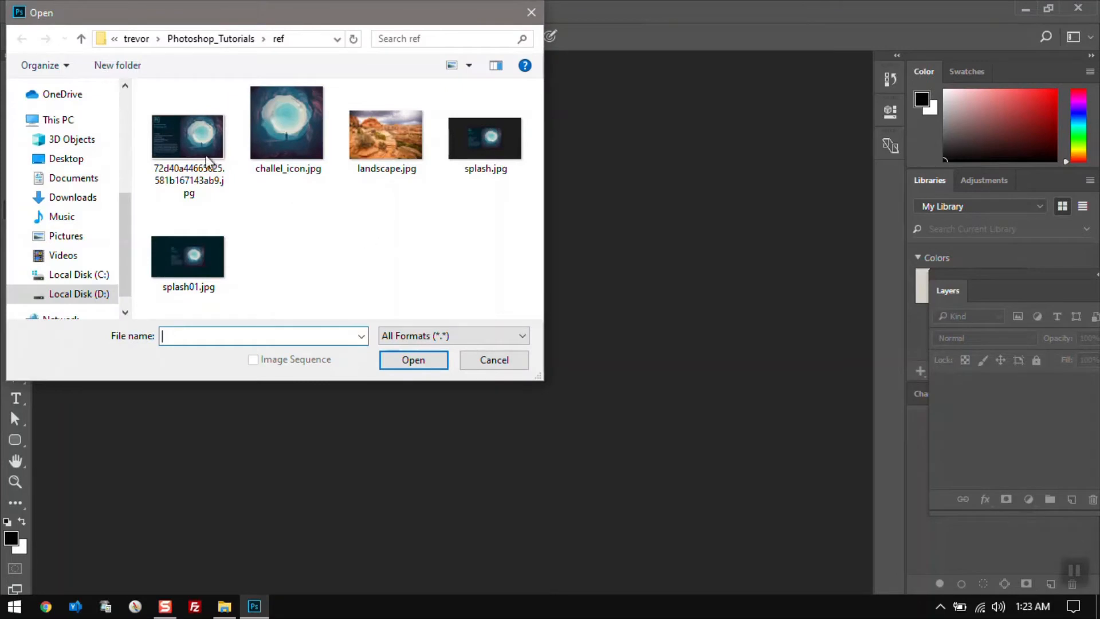
pyautogui.click(212, 38)
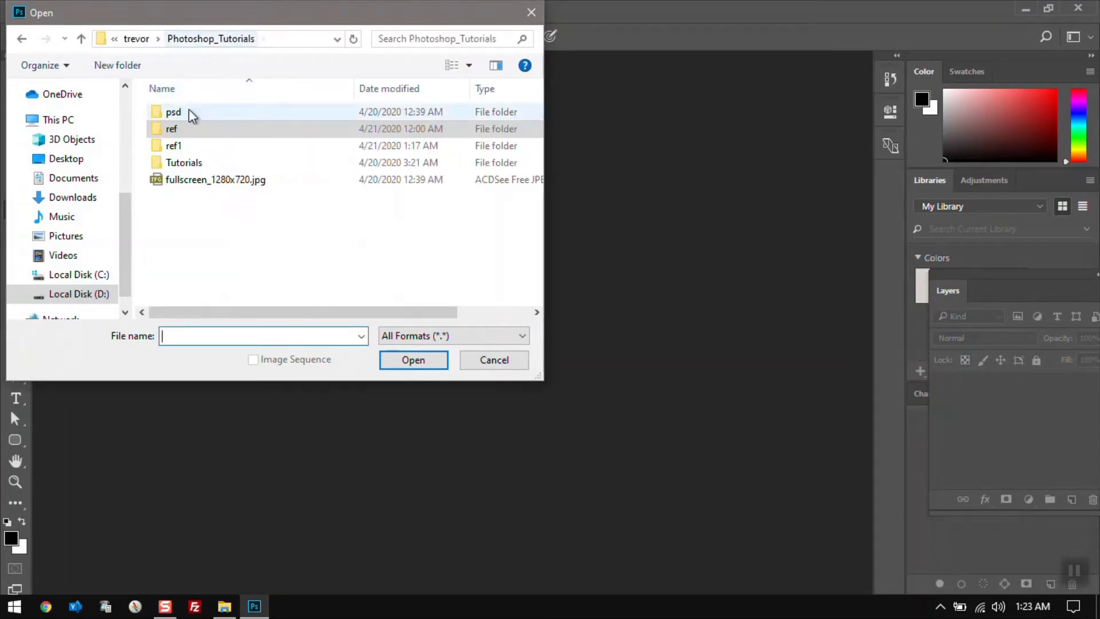
pyautogui.doubleClick(182, 145)
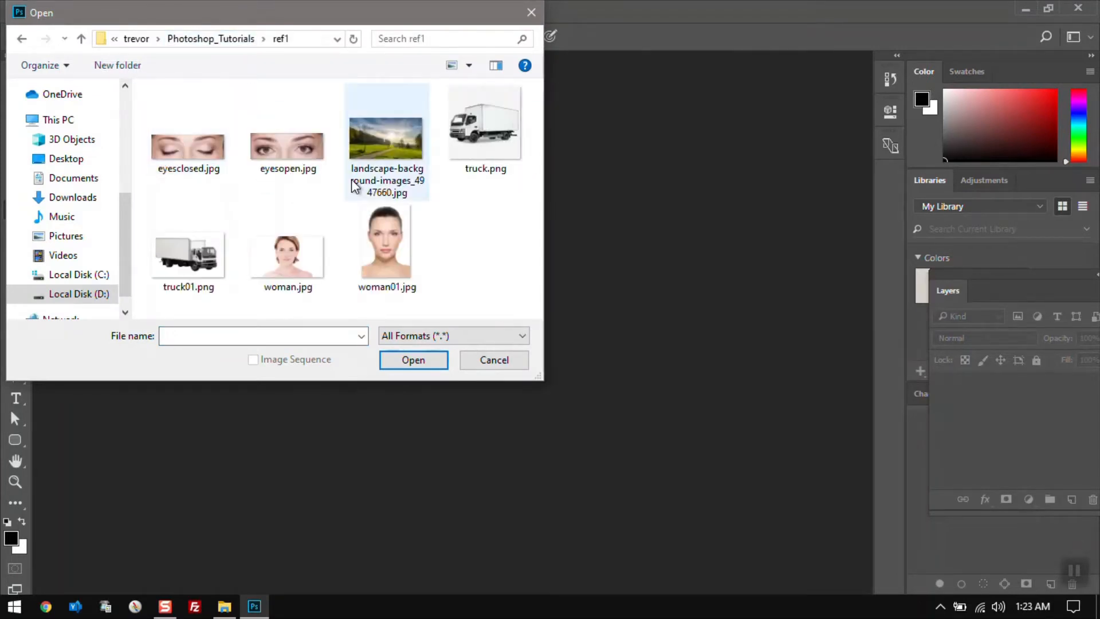
pyautogui.doubleClick(383, 152)
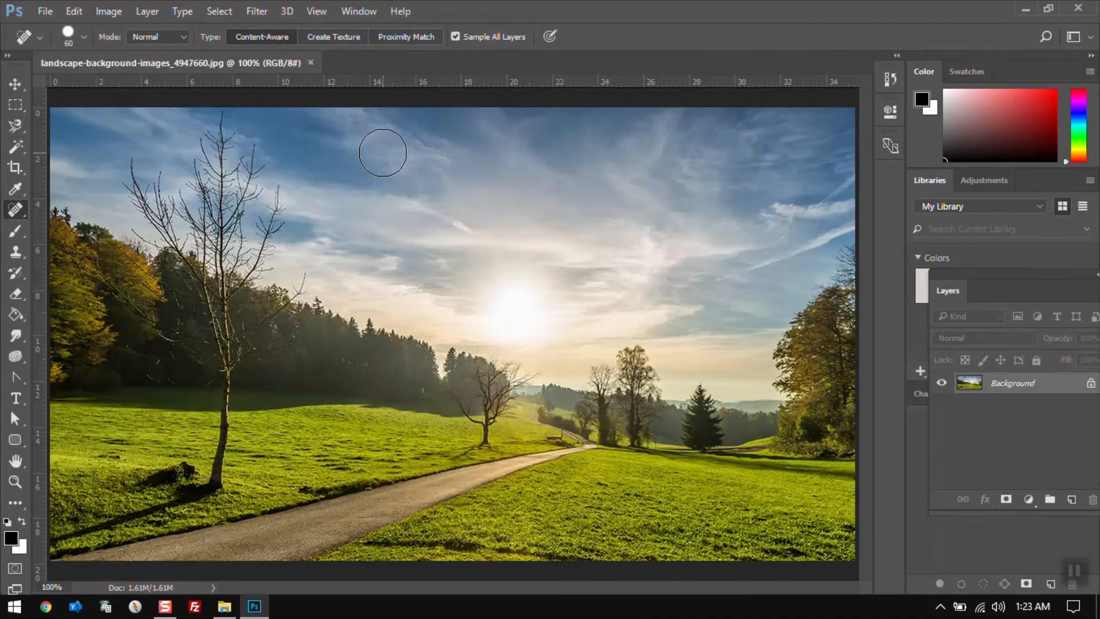
# Close the landscape image document
pyautogui.hotkey('ctrl', 'w')
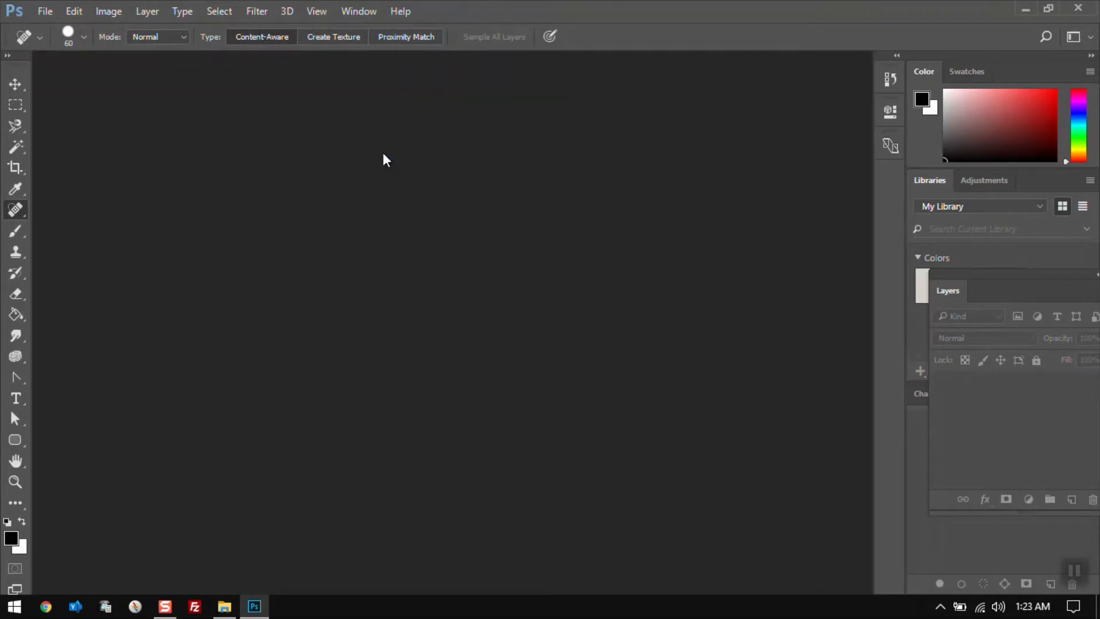
pyautogui.click(44, 13)
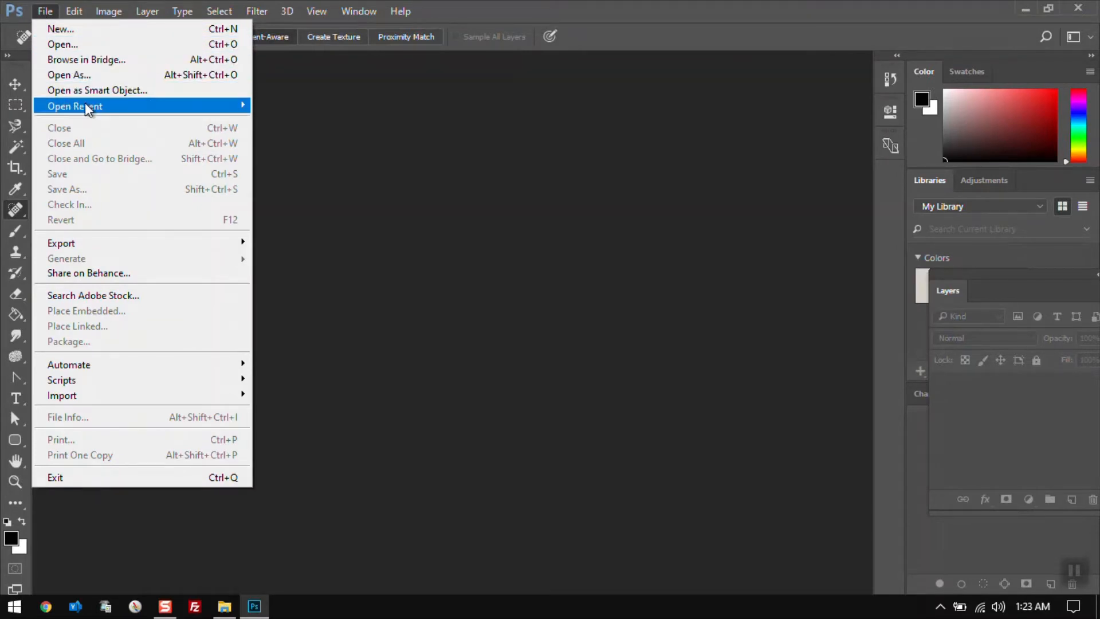
pyautogui.moveTo(85, 104)
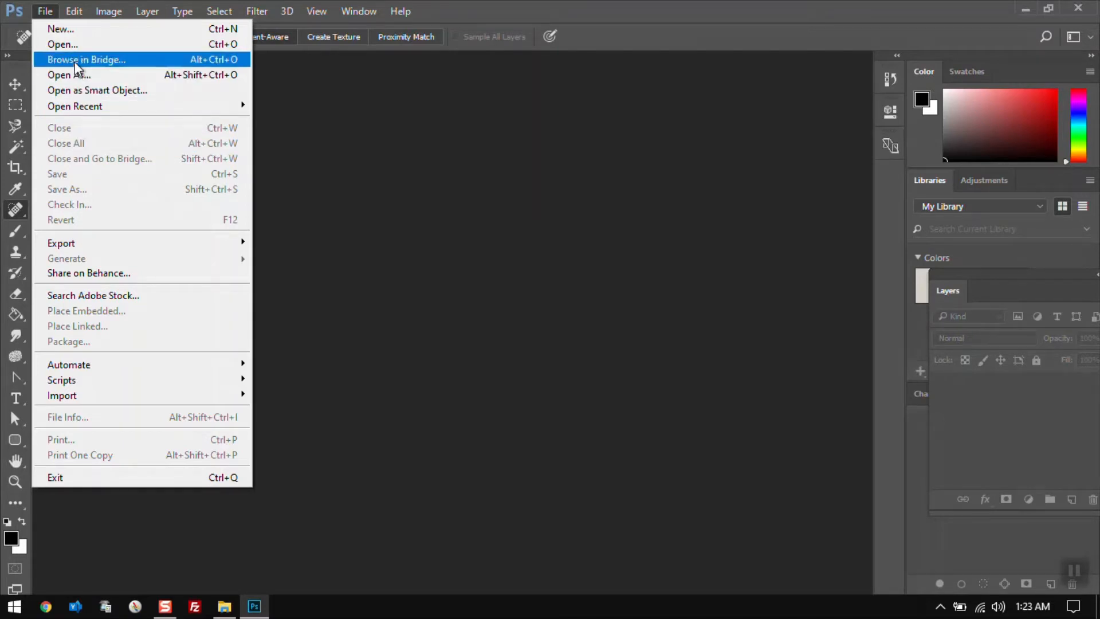
# Open landscape-background-images_4947660.jpg and truck.png together in one go
pyautogui.click(63, 44)
pyautogui.click(389, 154)
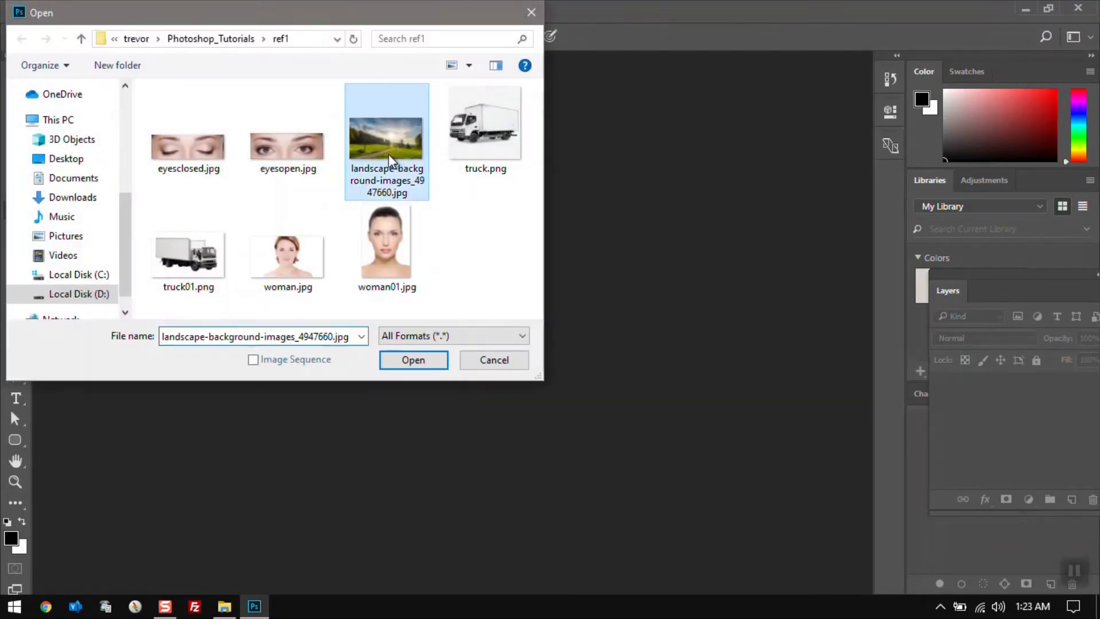
pyautogui.keyDown('ctrl'); pyautogui.click(463, 150); pyautogui.keyUp('ctrl')
pyautogui.click(411, 362)
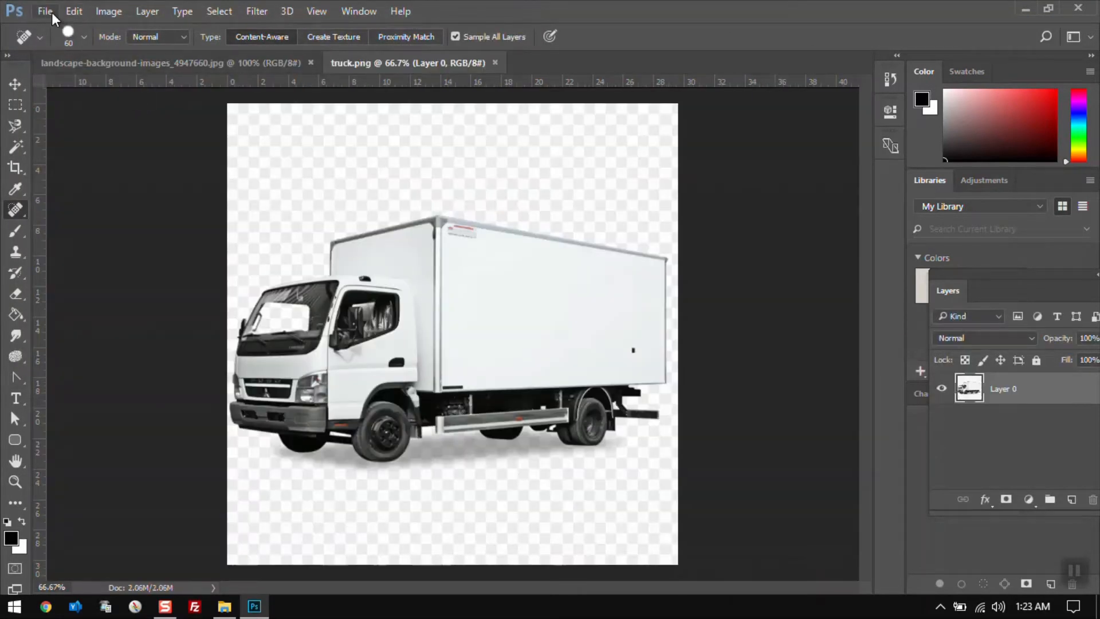
# Close all open documents at once
pyautogui.click(51, 12)
pyautogui.click(85, 145)
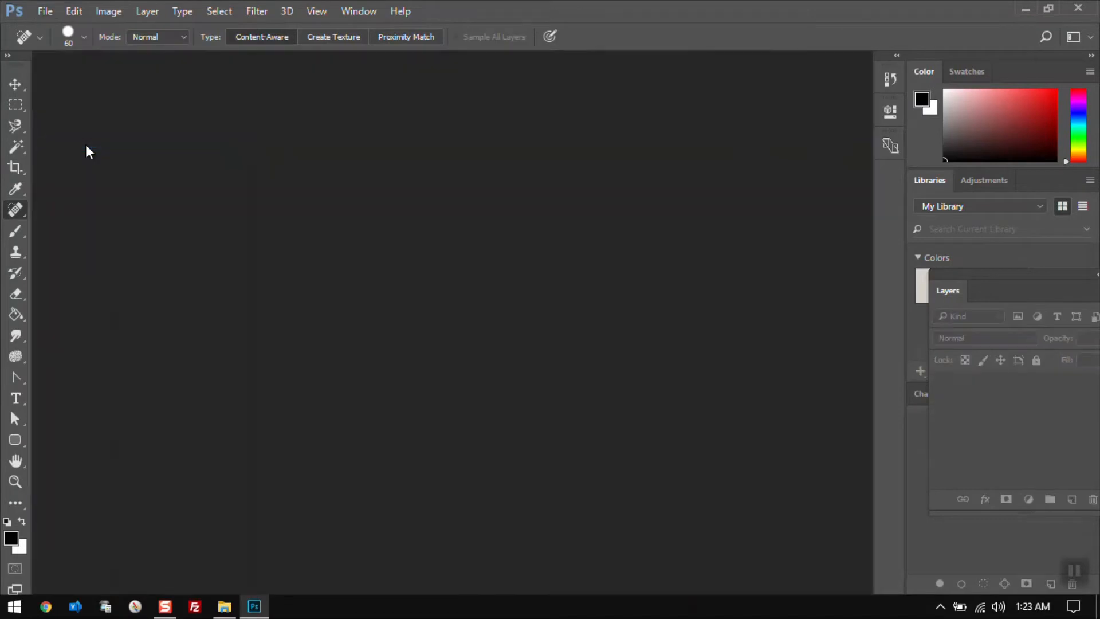
# Open eyesopen.jpg, the landscape image and truck.png together
pyautogui.hotkey('ctrl', 'o')
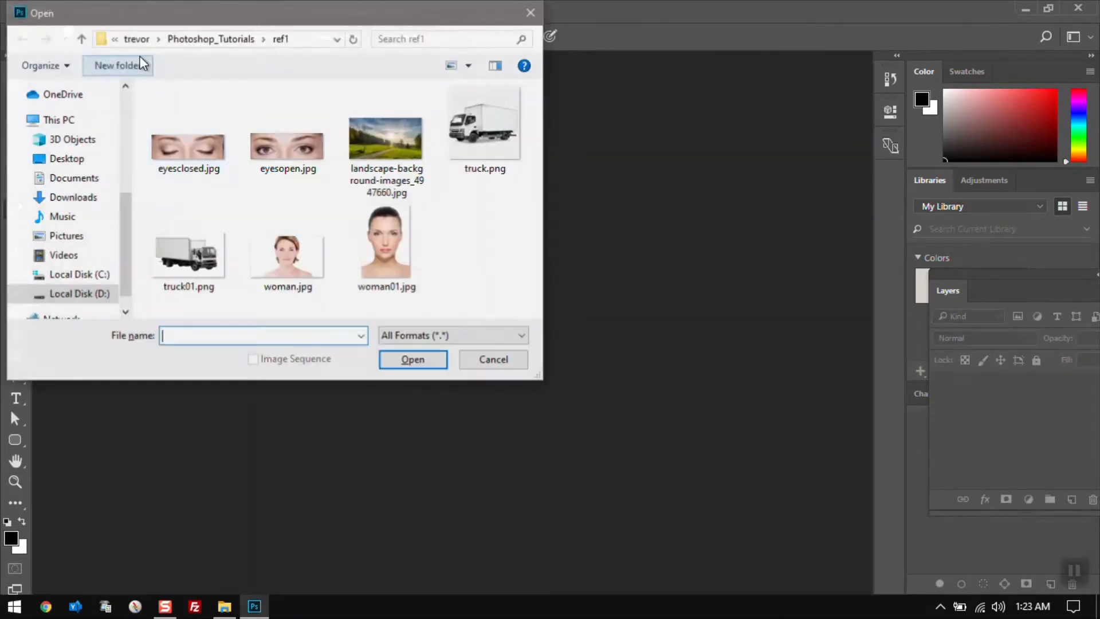
pyautogui.click(287, 148)
pyautogui.keyDown('ctrl'); pyautogui.click(363, 157); pyautogui.keyUp('ctrl')
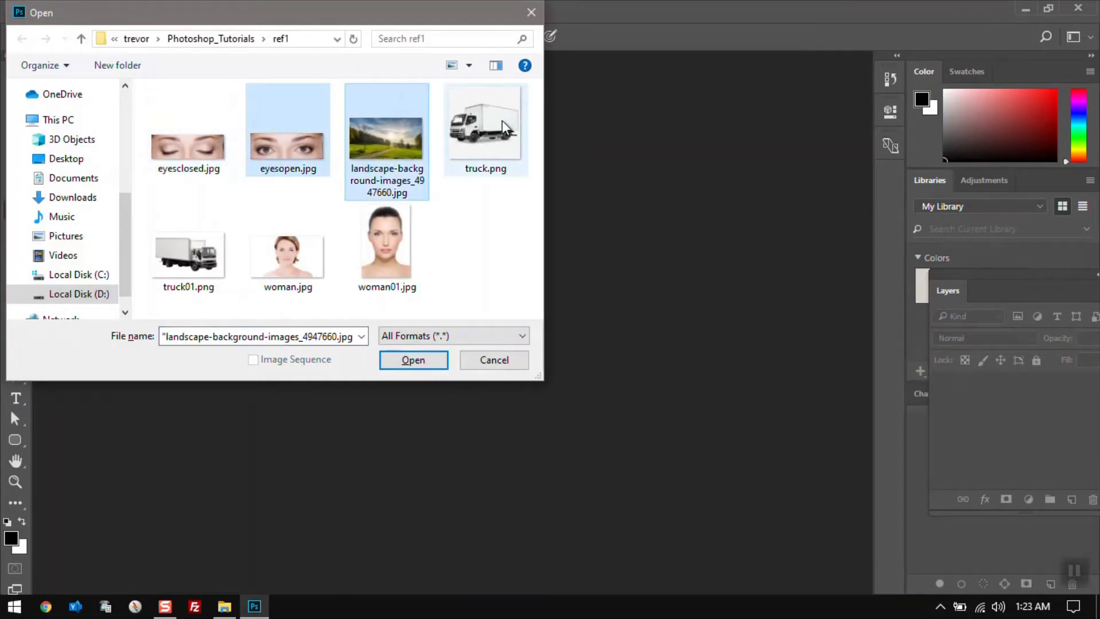
pyautogui.keyDown('ctrl'); pyautogui.click(502, 121); pyautogui.keyUp('ctrl')
pyautogui.click(393, 361)
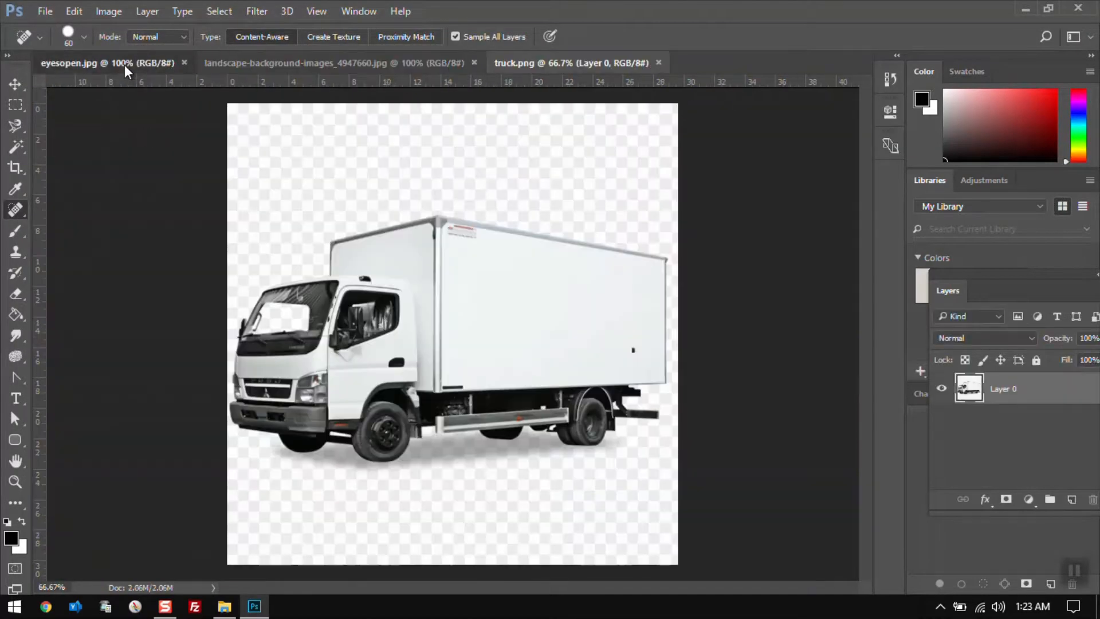
# Close the eyesopen.jpg document
pyautogui.click(125, 65)
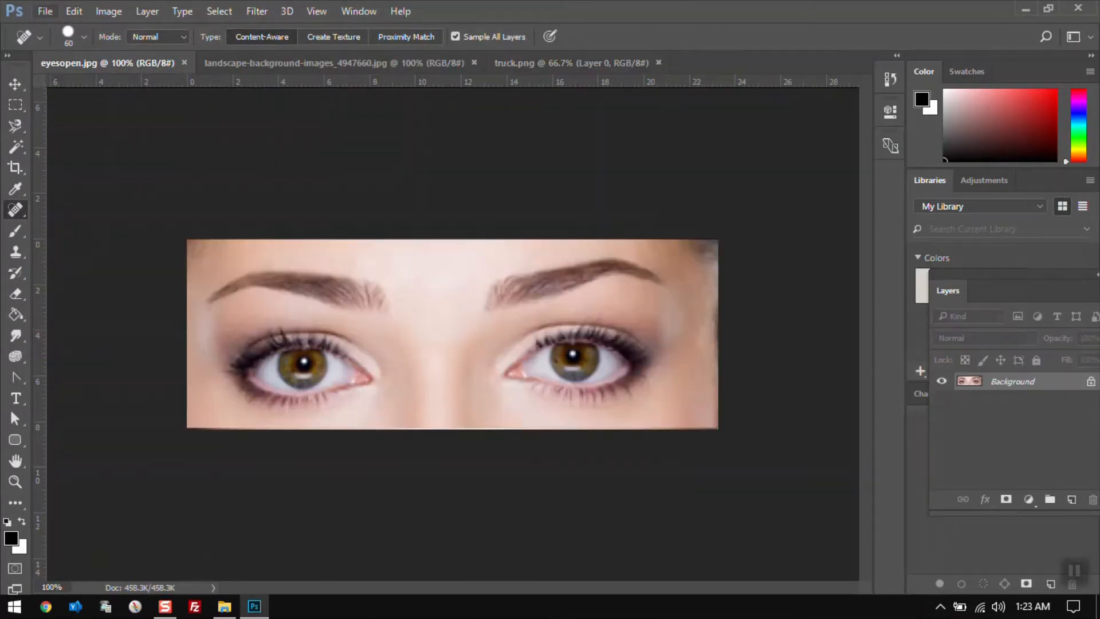
pyautogui.click(44, 11)
pyautogui.click(74, 128)
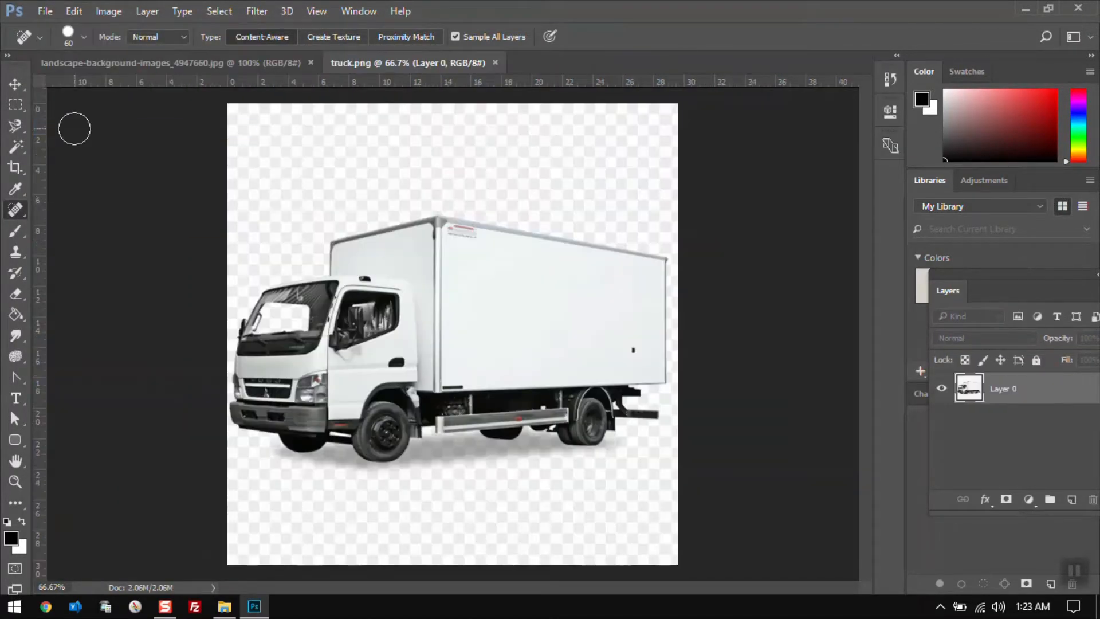
# Close all remaining documents at once
pyautogui.click(46, 11)
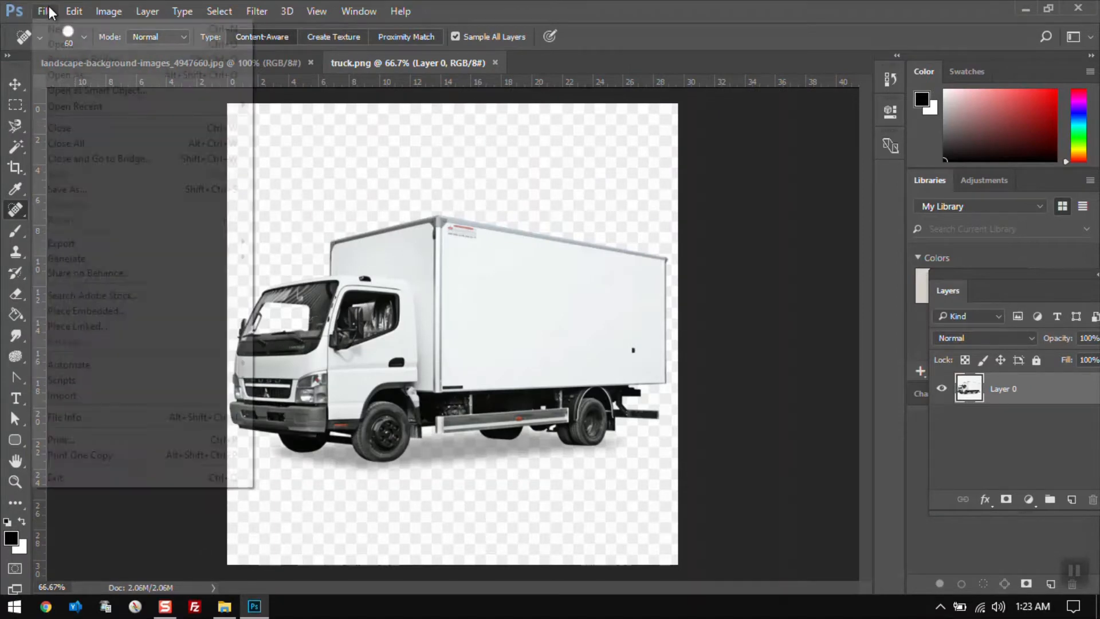
pyautogui.click(102, 142)
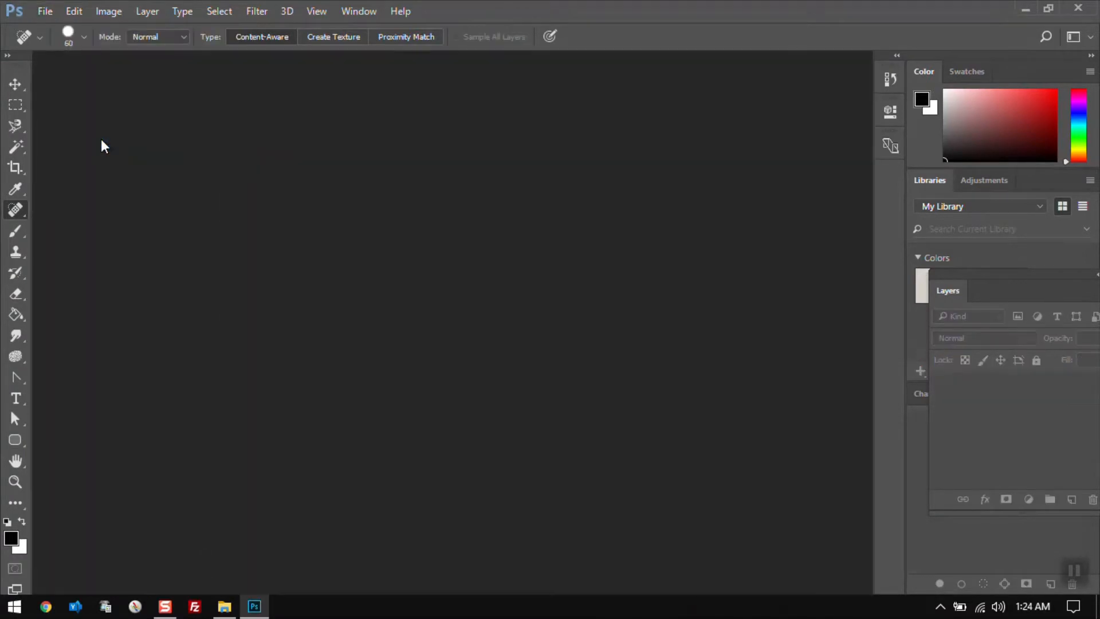
pyautogui.click(51, 10)
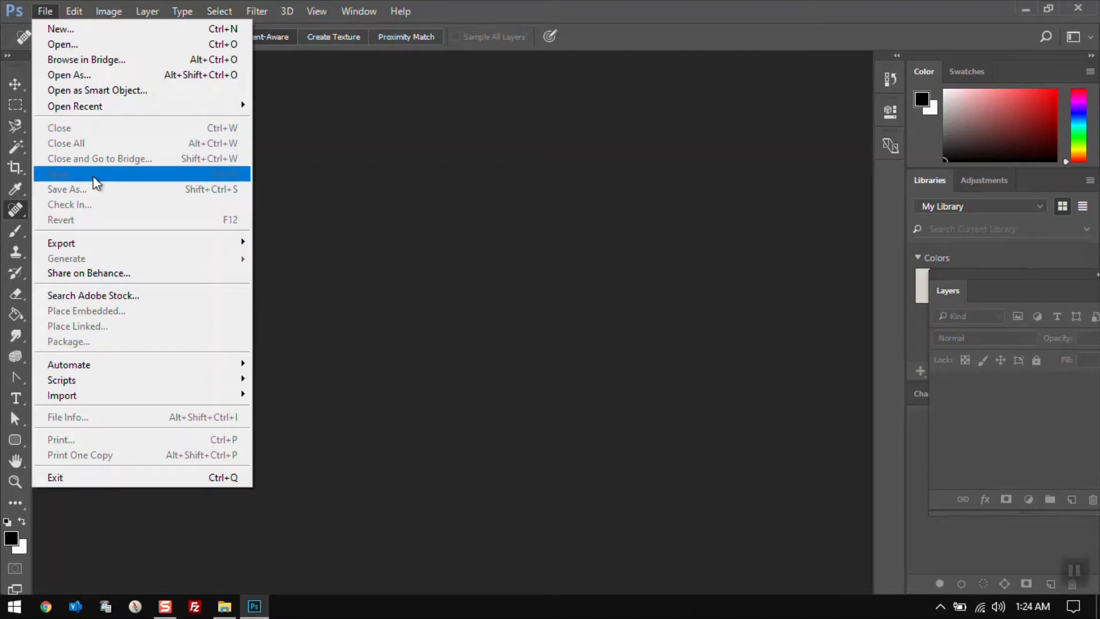
pyautogui.click(456, 215)
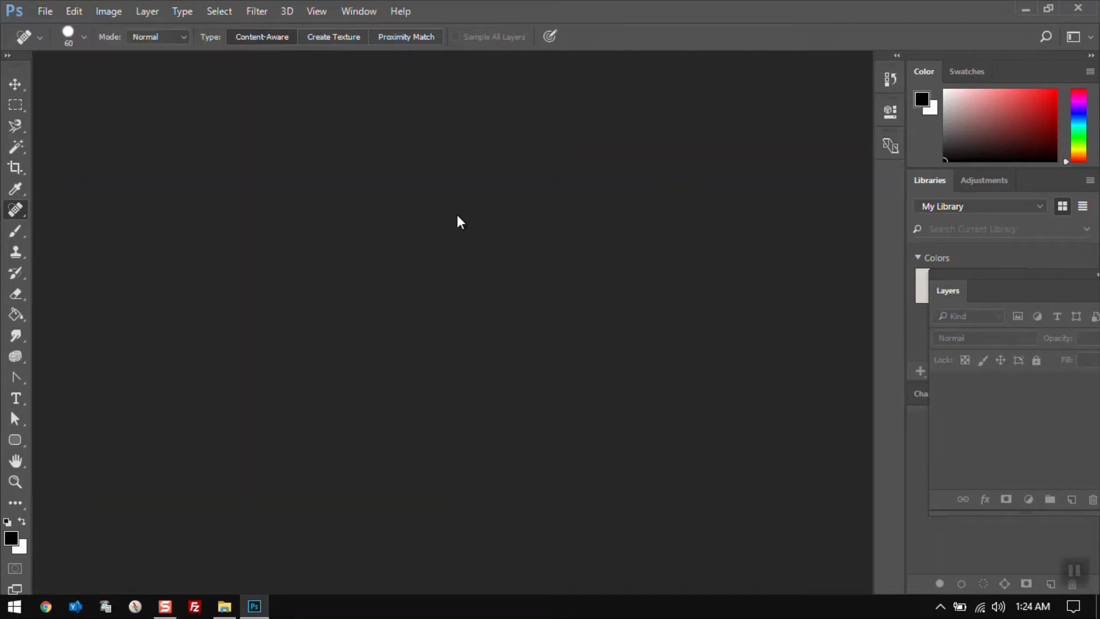
# Open the landscape image again directly from the empty workspace
pyautogui.doubleClick(457, 218)
pyautogui.doubleClick(401, 154)
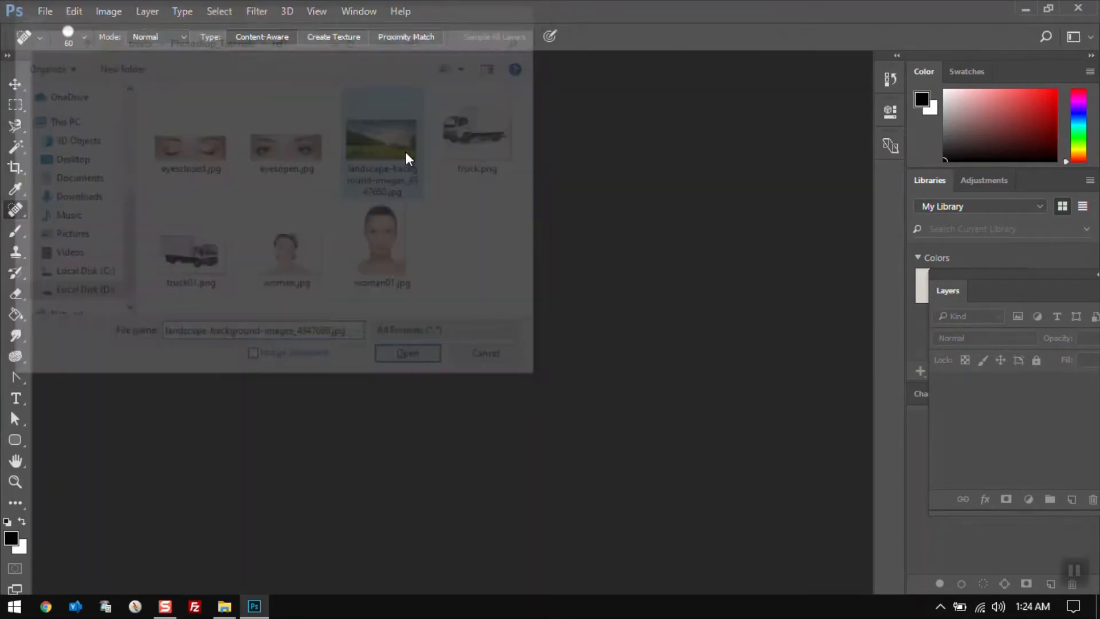
# Add a new empty layer above the background
pyautogui.hotkey('ctrl', 'shift', 'n')
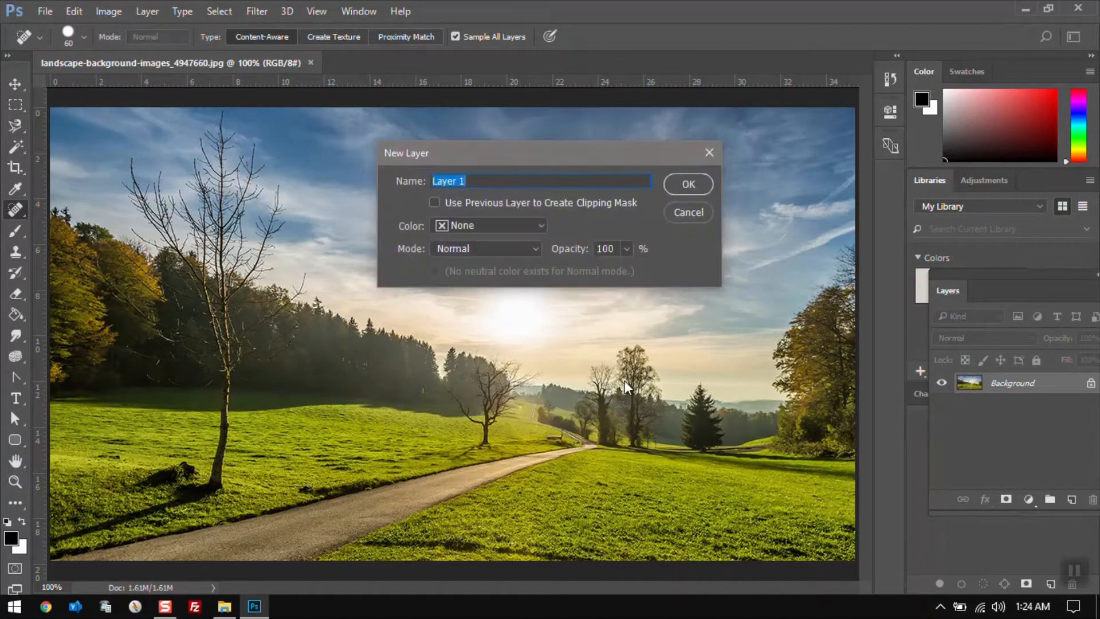
pyautogui.press('Escape')
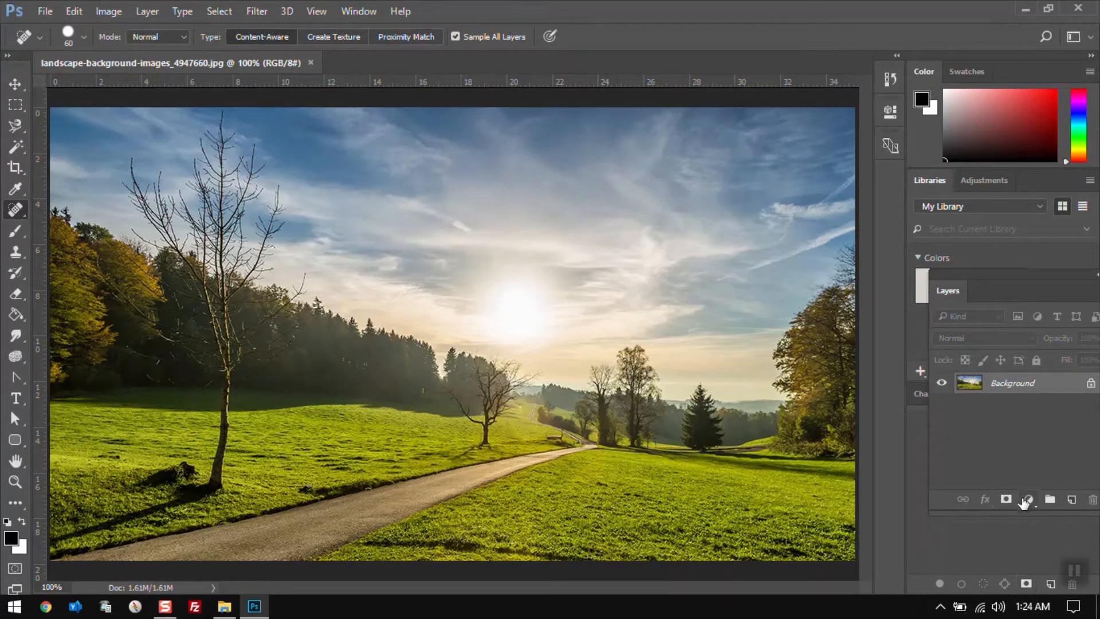
pyautogui.click(1072, 499)
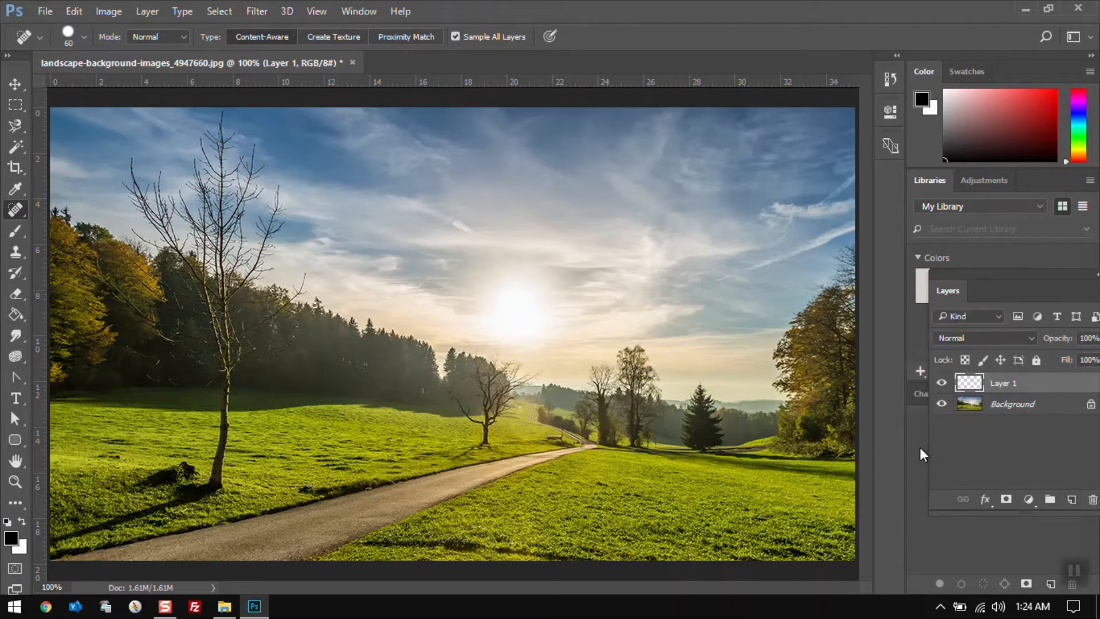
# Add a text layer with the author's first name in the sky above the sun
pyautogui.press('t')
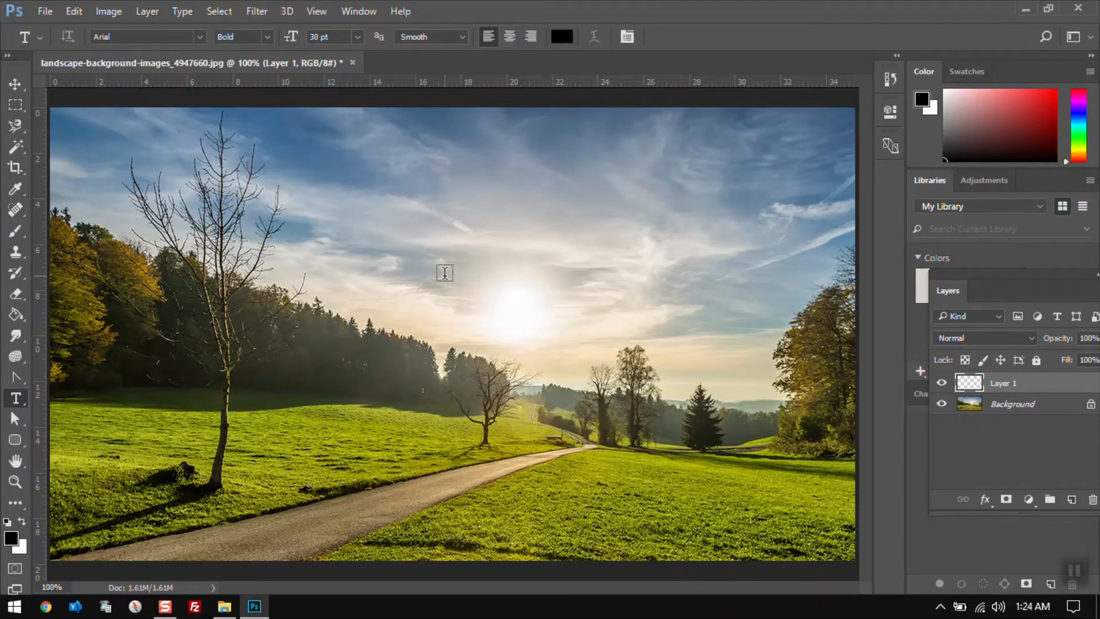
pyautogui.click(461, 240)
pyautogui.write('Trevor')
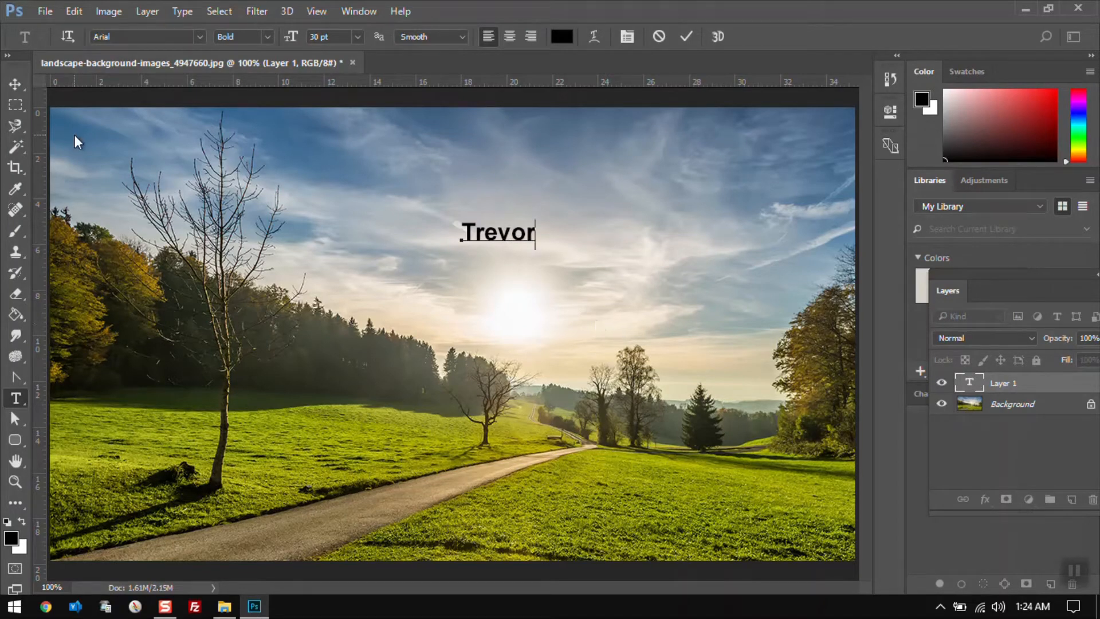
pyautogui.click(18, 89)
# Save the image as a Photoshop PSD file named landscape-background-images_4947660.psd
pyautogui.click(51, 9)
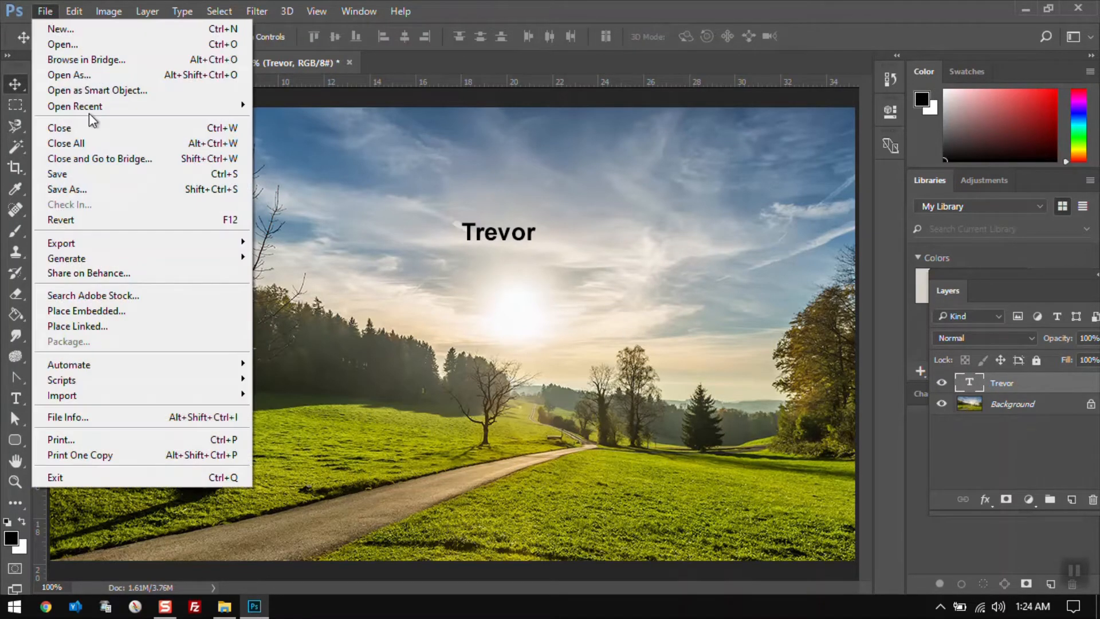
pyautogui.click(96, 173)
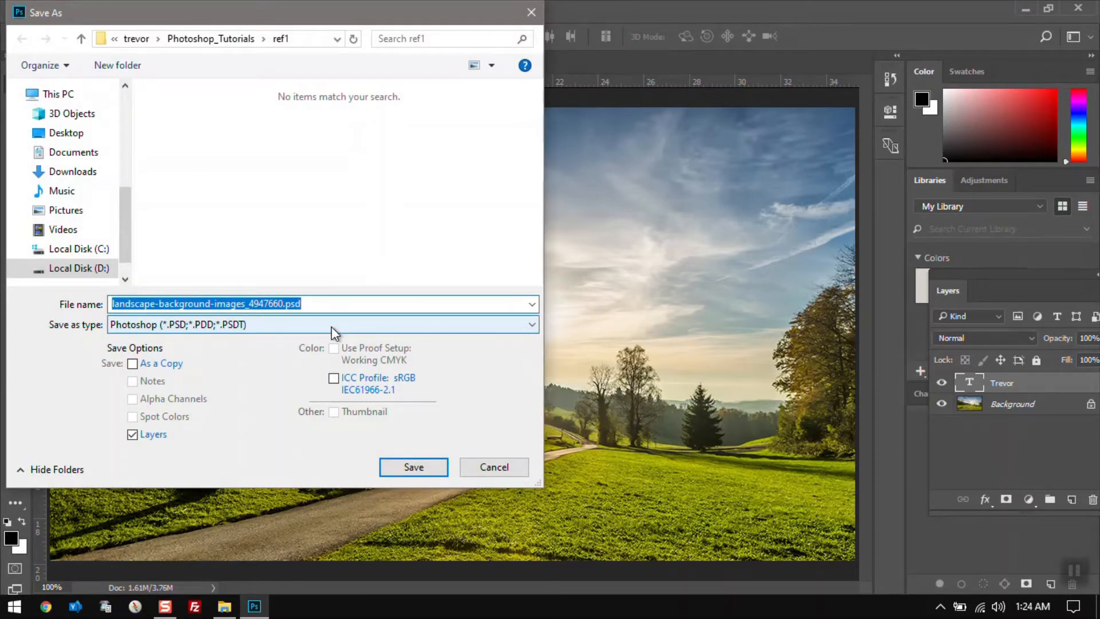
pyautogui.click(290, 304)
pyautogui.moveTo(285, 303); pyautogui.dragTo(309, 302)
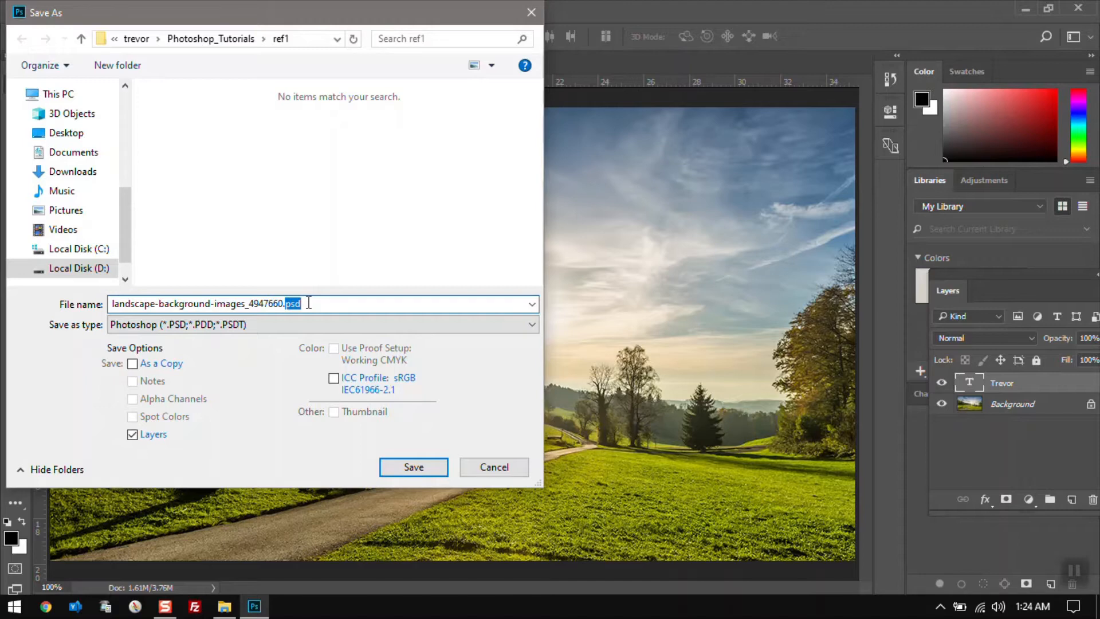
pyautogui.click(187, 328)
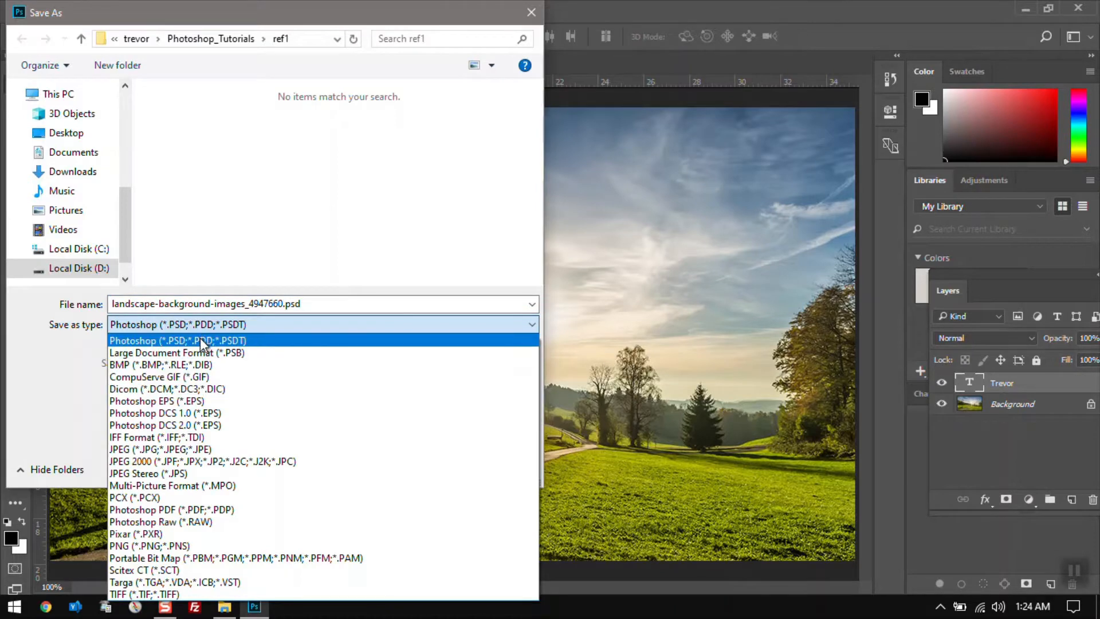
pyautogui.click(201, 340)
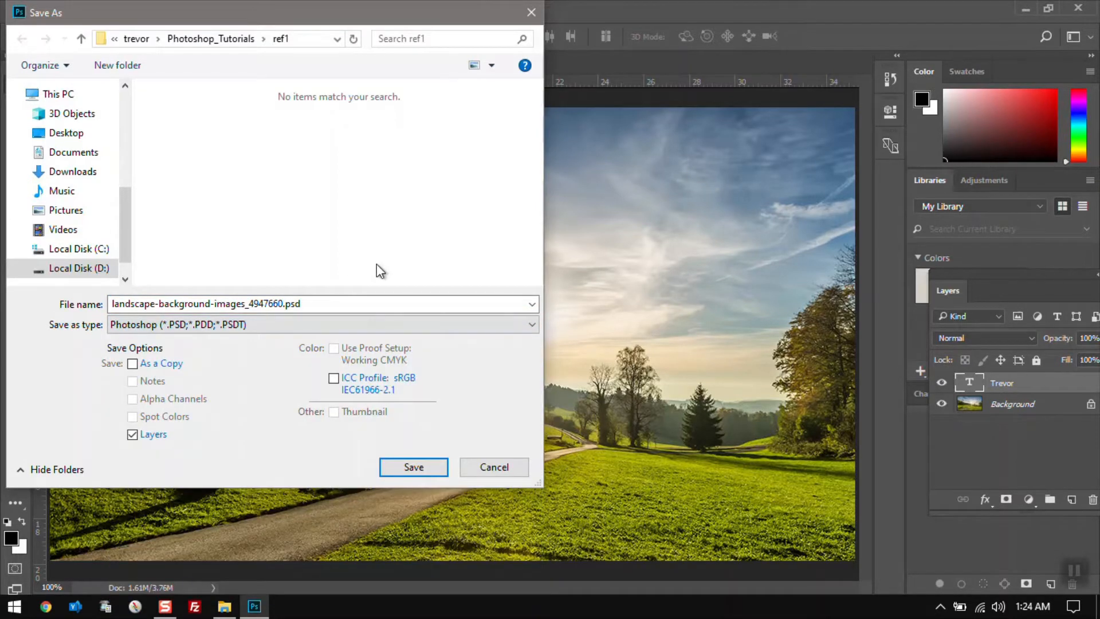
pyautogui.click(486, 466)
# Close the document without saving further changes
pyautogui.hotkey('ctrl', 'w')
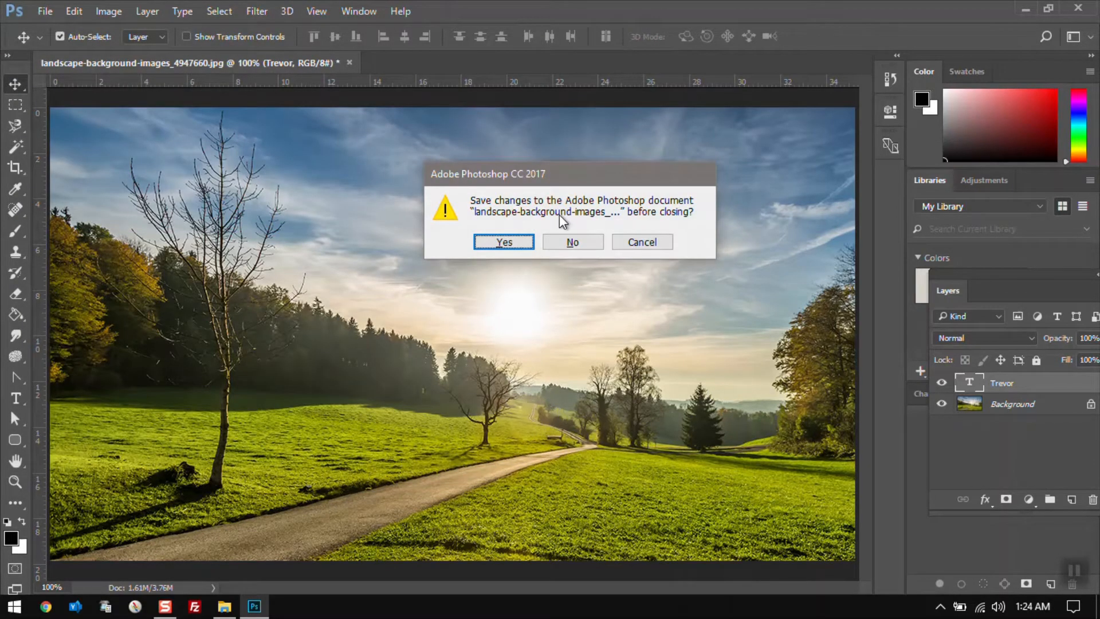
pyautogui.click(569, 240)
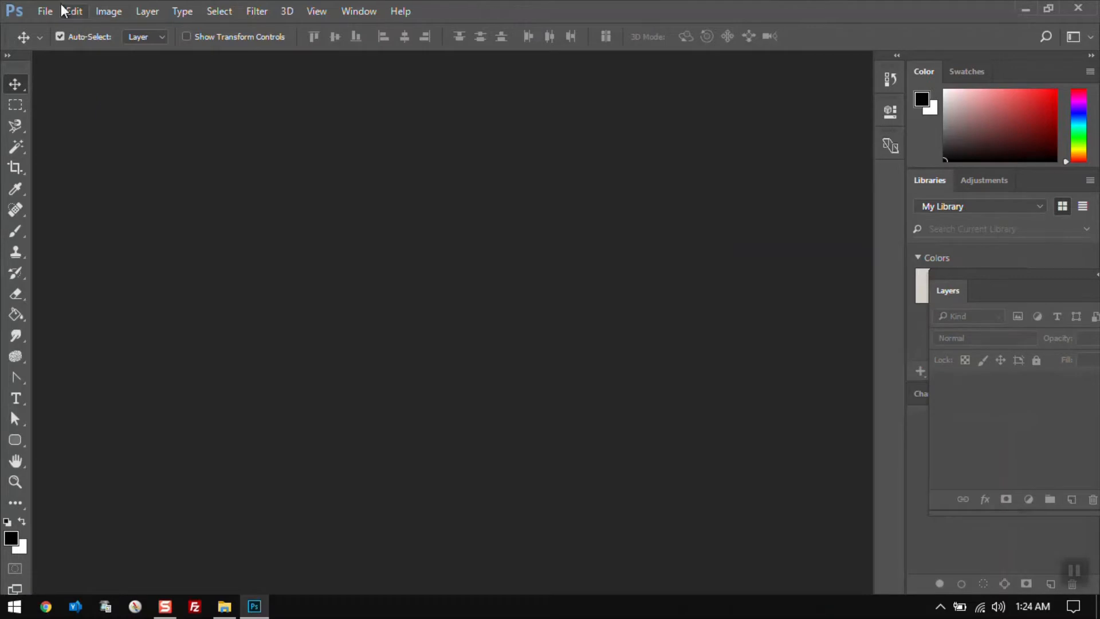
pyautogui.click(45, 11)
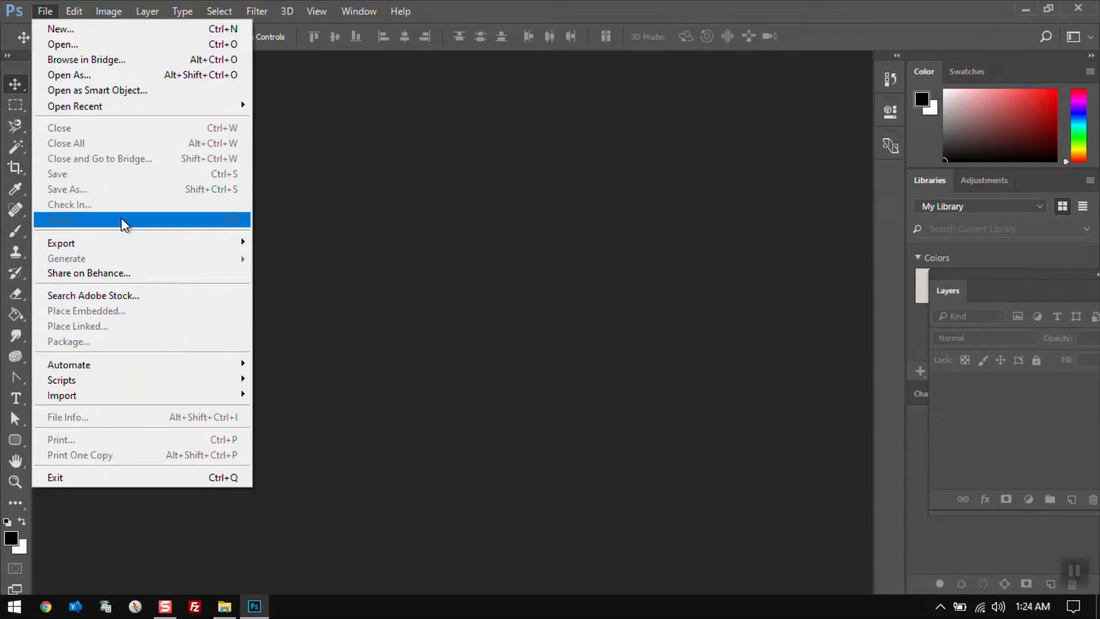
pyautogui.moveTo(135, 241)
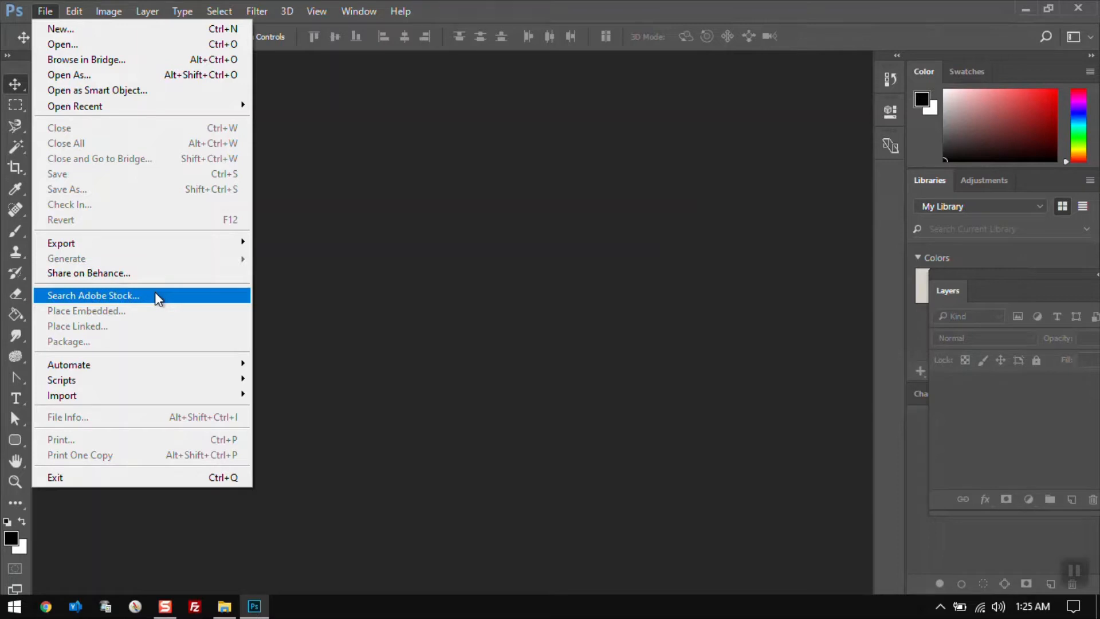
pyautogui.click(485, 245)
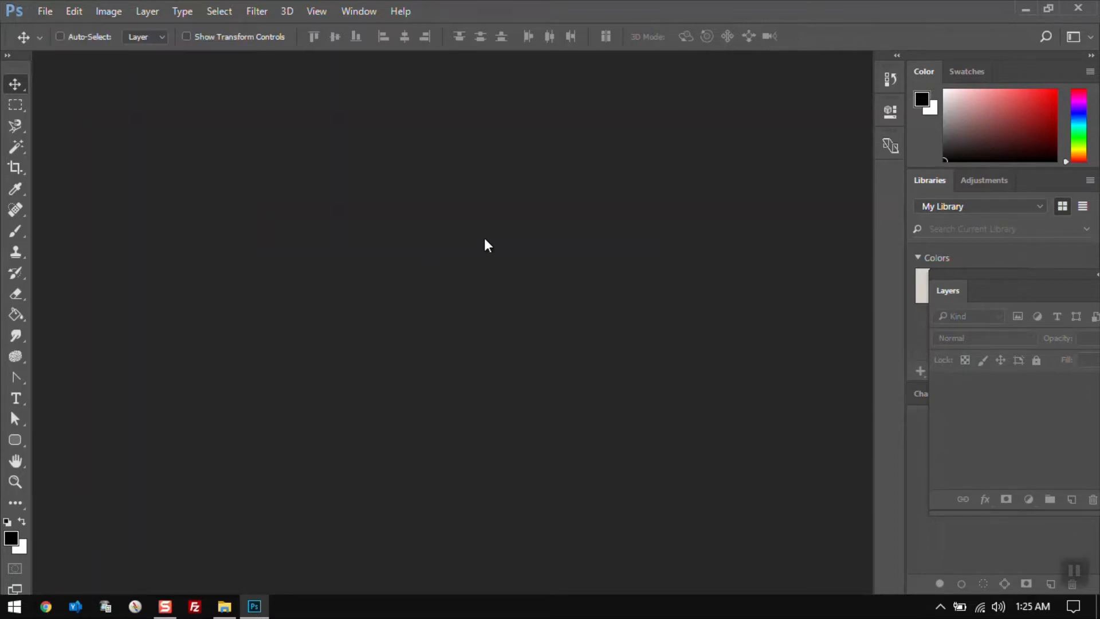
# Open the landscape-background-images_4947660.jpg image
pyautogui.hotkey('ctrl', 'o')
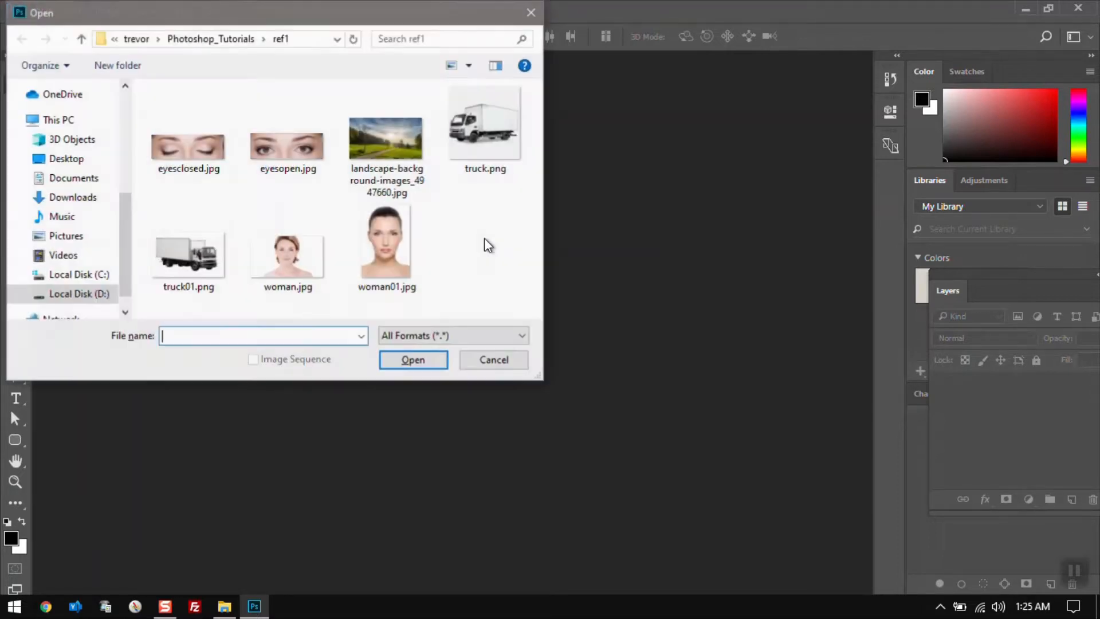
pyautogui.click(388, 139)
pyautogui.doubleClick(388, 138)
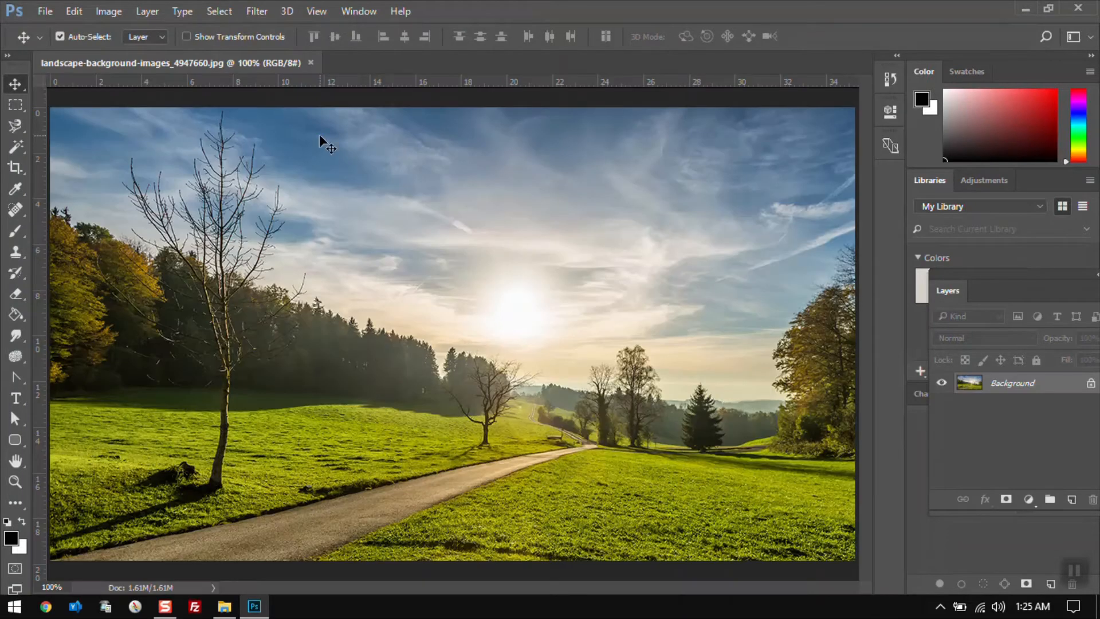
# Place woman.jpg as an embedded layer in the landscape image and confirm the placement
pyautogui.click(41, 11)
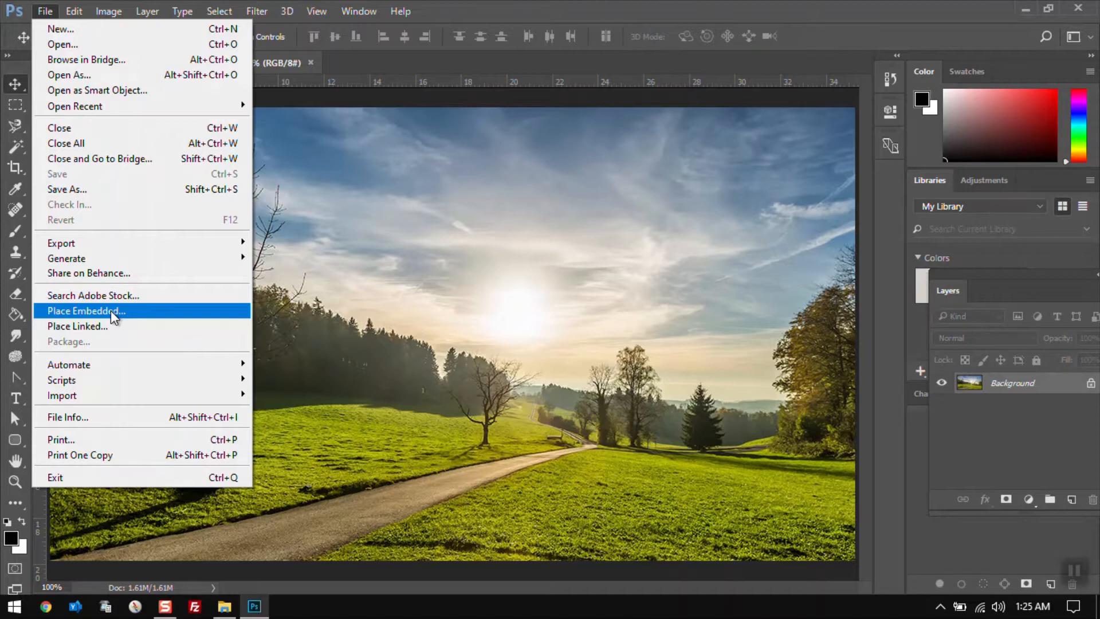
pyautogui.click(111, 311)
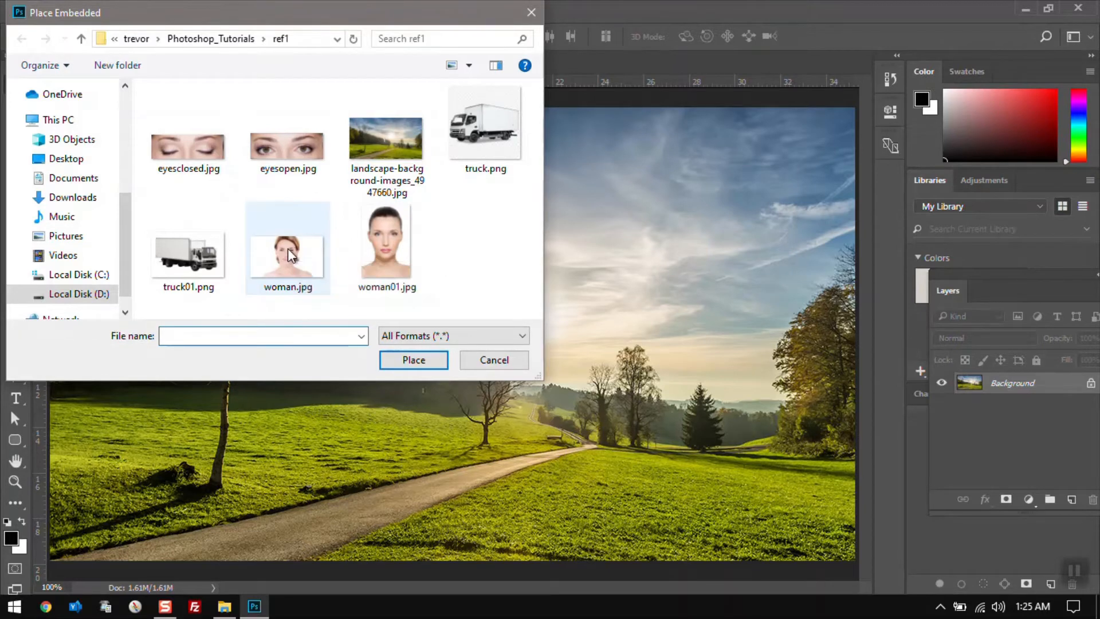
pyautogui.click(289, 250)
pyautogui.doubleClick(287, 250)
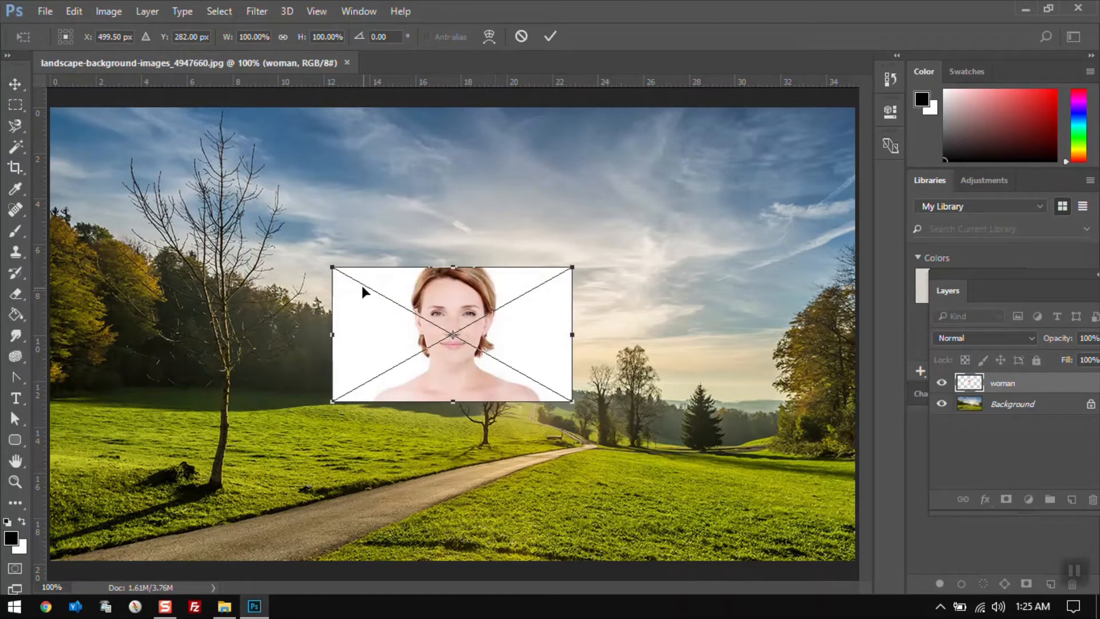
pyautogui.press('Return')
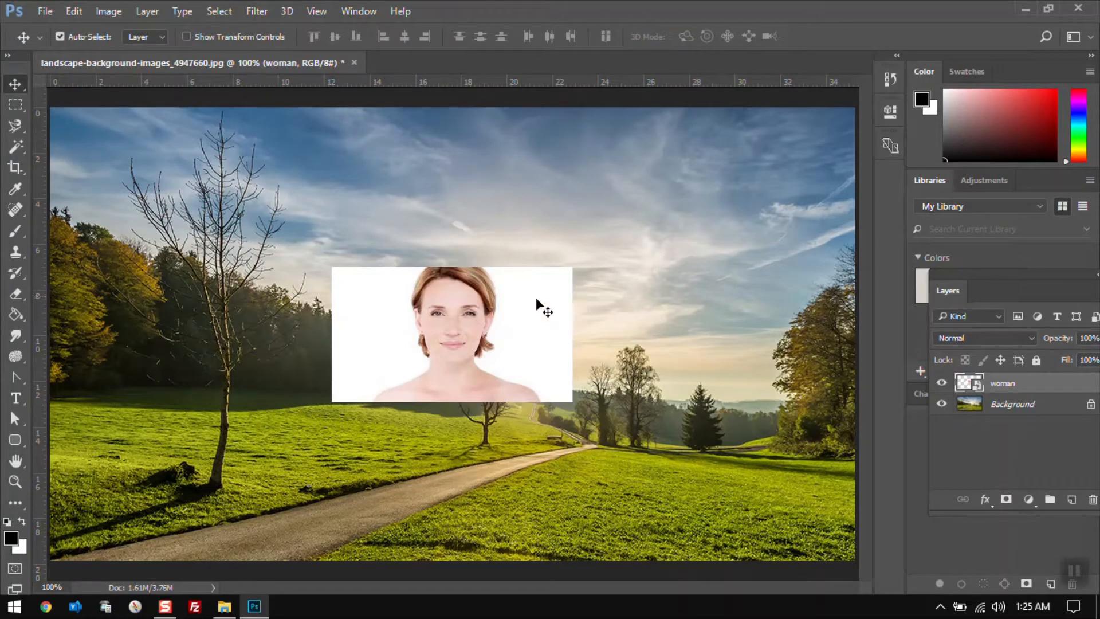
# Move the placed woman layer slightly up and to the right
pyautogui.moveTo(536, 298); pyautogui.dragTo(565, 295)
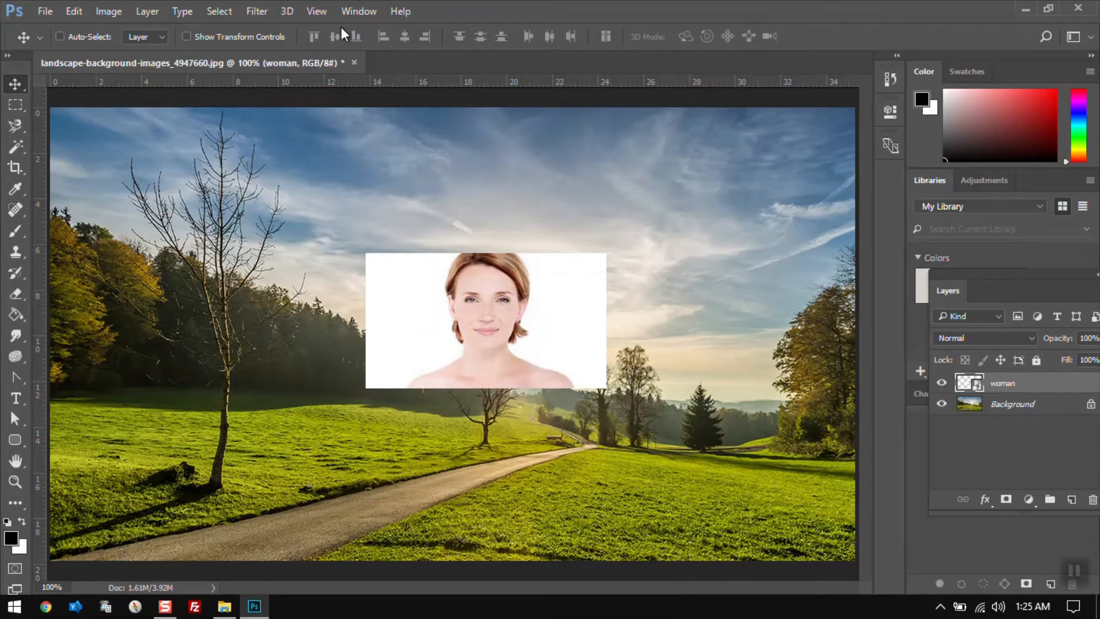
pyautogui.hotkey('ctrl', 'o')
pyautogui.press('Escape')
# Open woman.jpg as a separate document
pyautogui.click(44, 12)
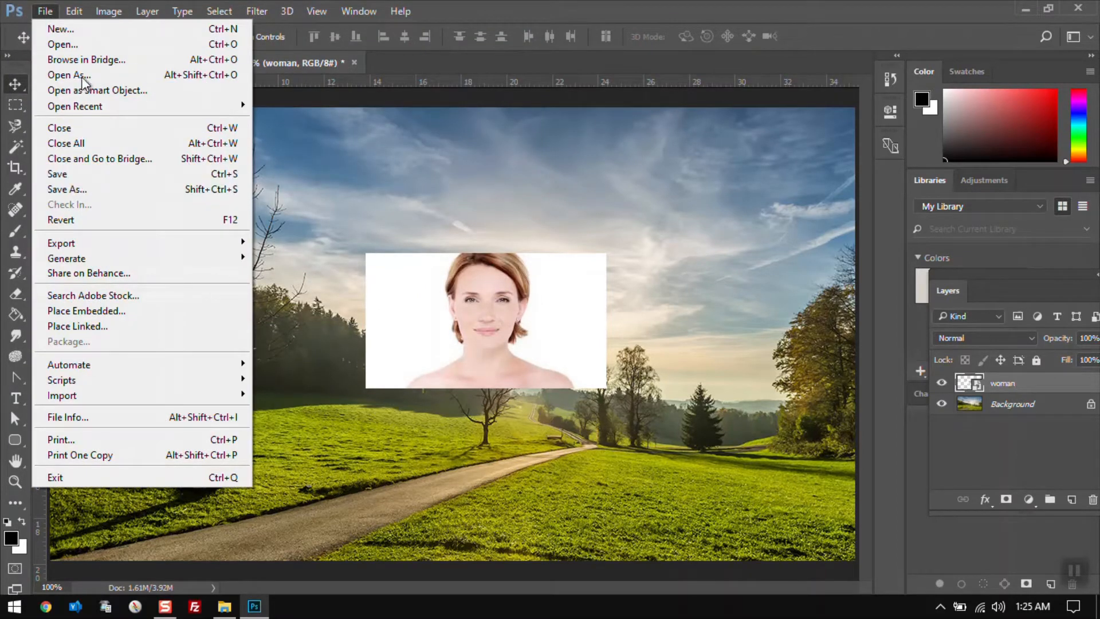
pyautogui.click(63, 44)
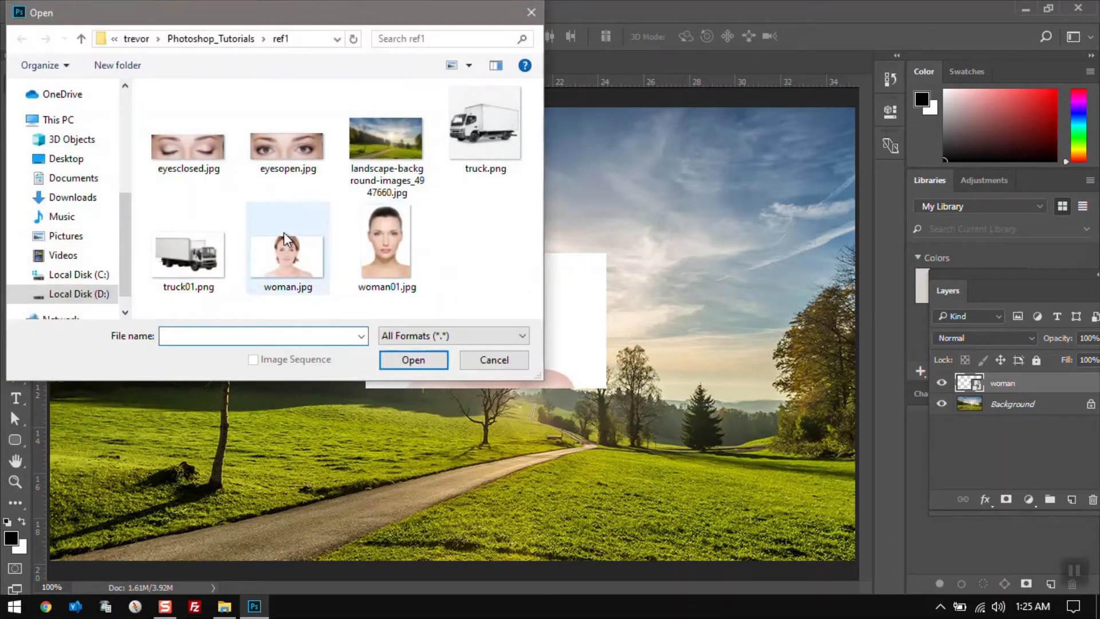
pyautogui.doubleClick(297, 253)
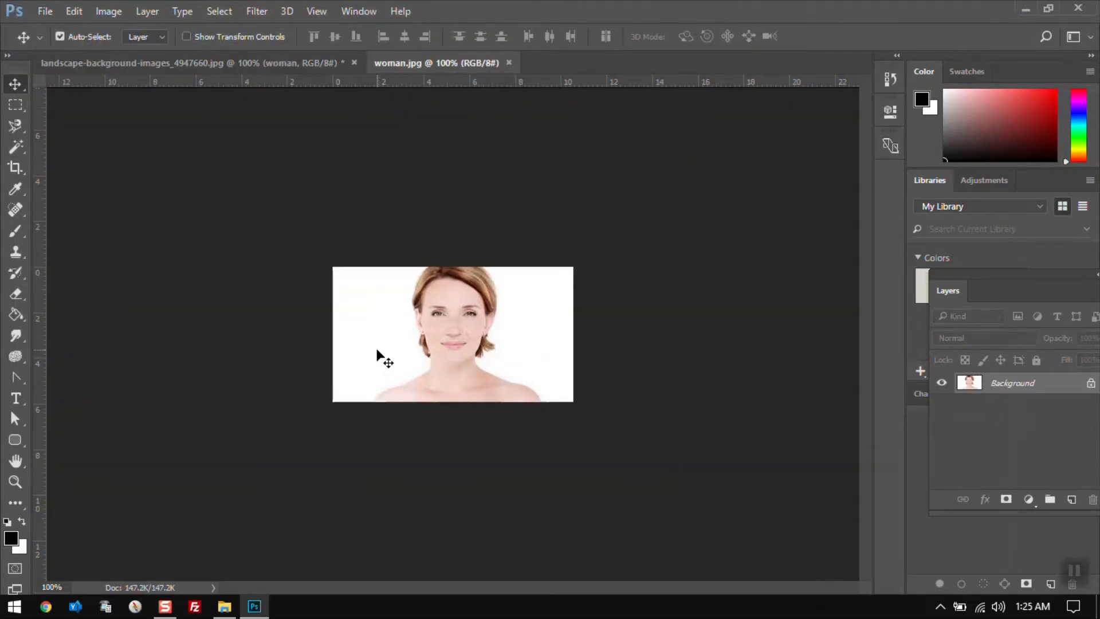
# Add a text layer with the author's first name to the left of the woman's face and commit it
pyautogui.press('t')
pyautogui.click(368, 334)
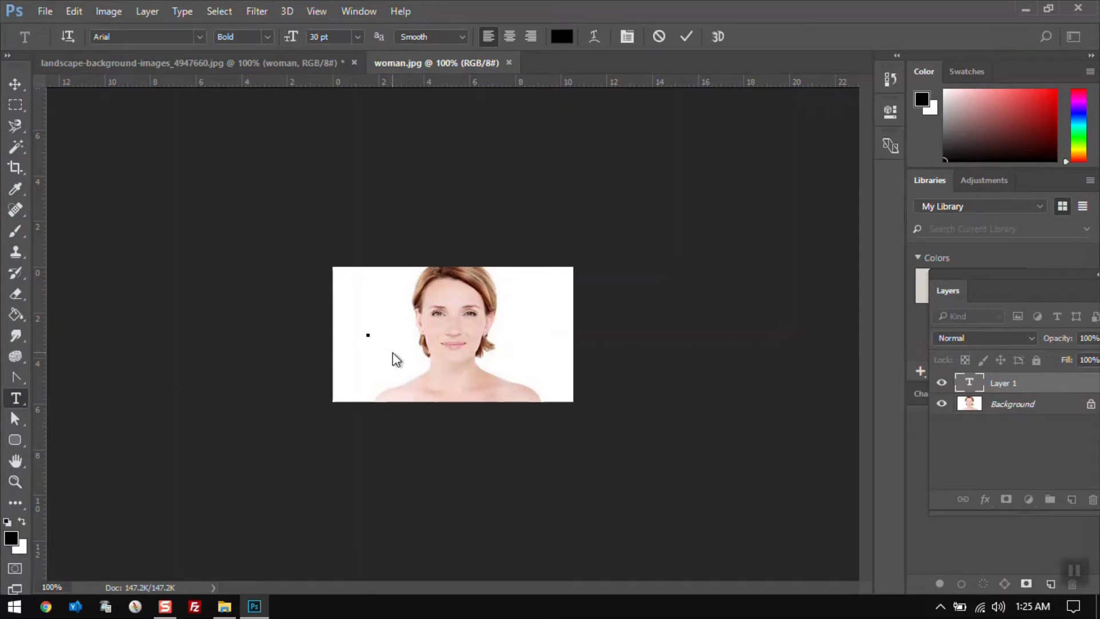
pyautogui.write('Trevor')
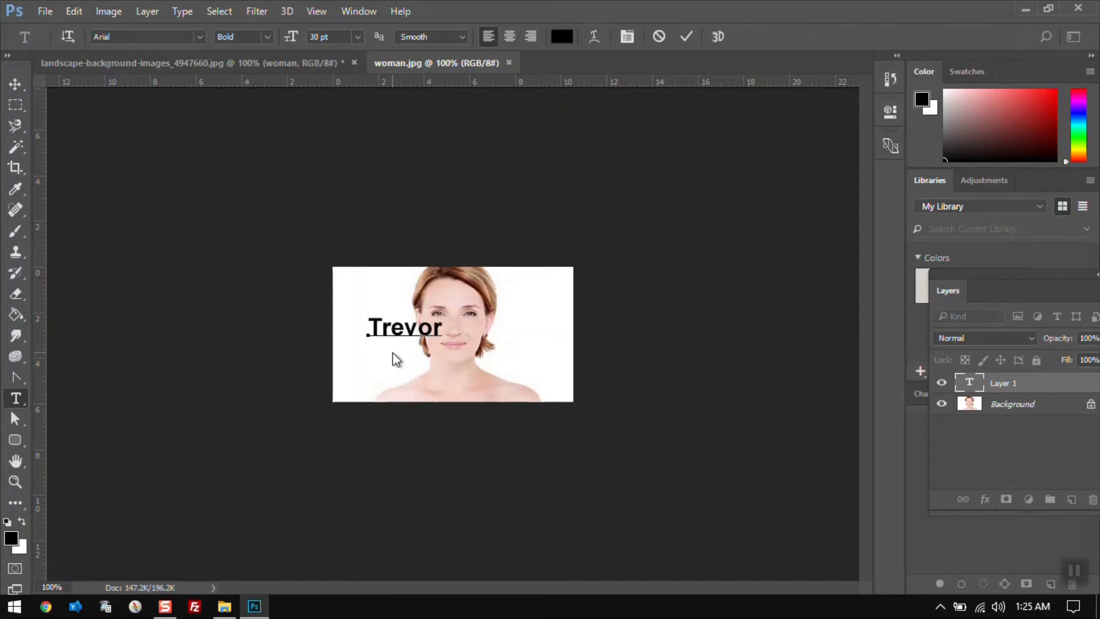
pyautogui.click(15, 83)
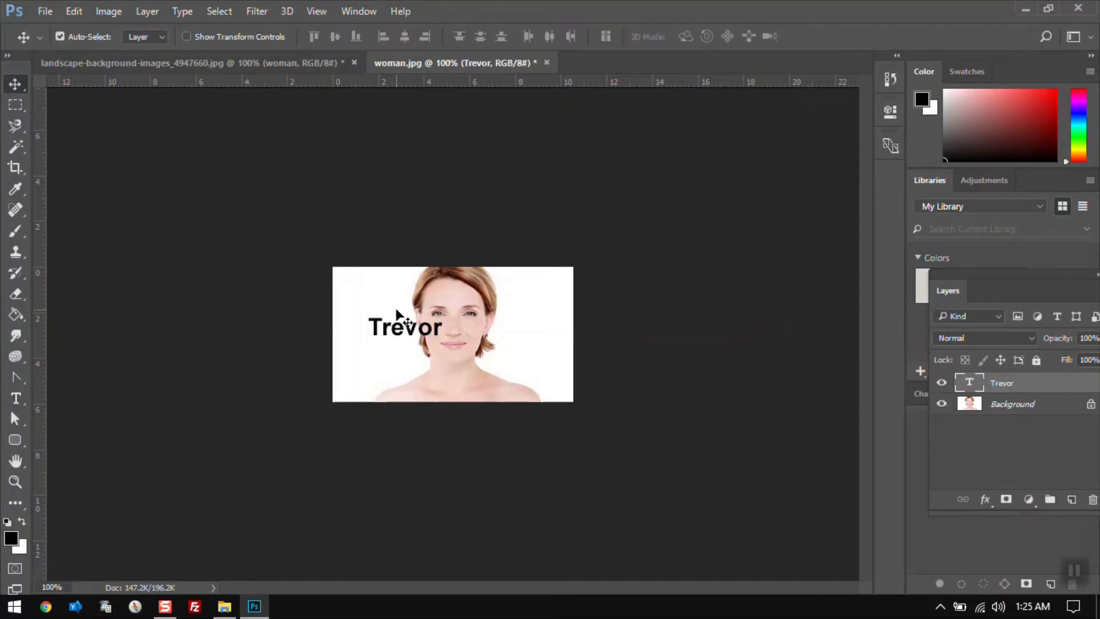
# Save woman.jpg as a JPEG at quality 12, Maximum
pyautogui.hotkey('ctrl', 'w')
pyautogui.press('Escape')
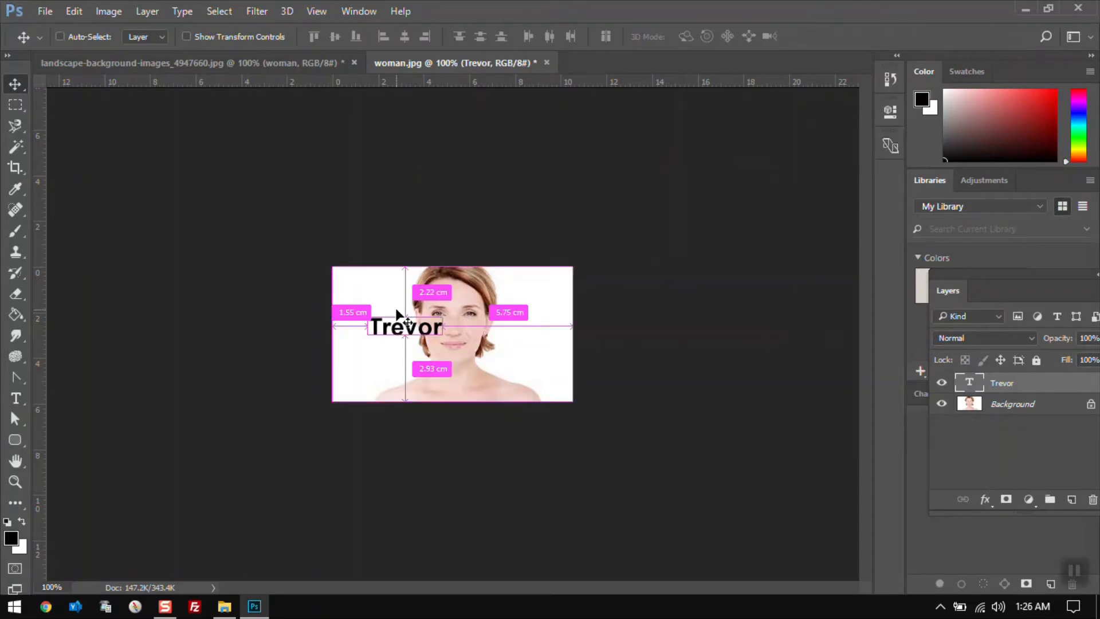
pyautogui.hotkey('ctrl', 's')
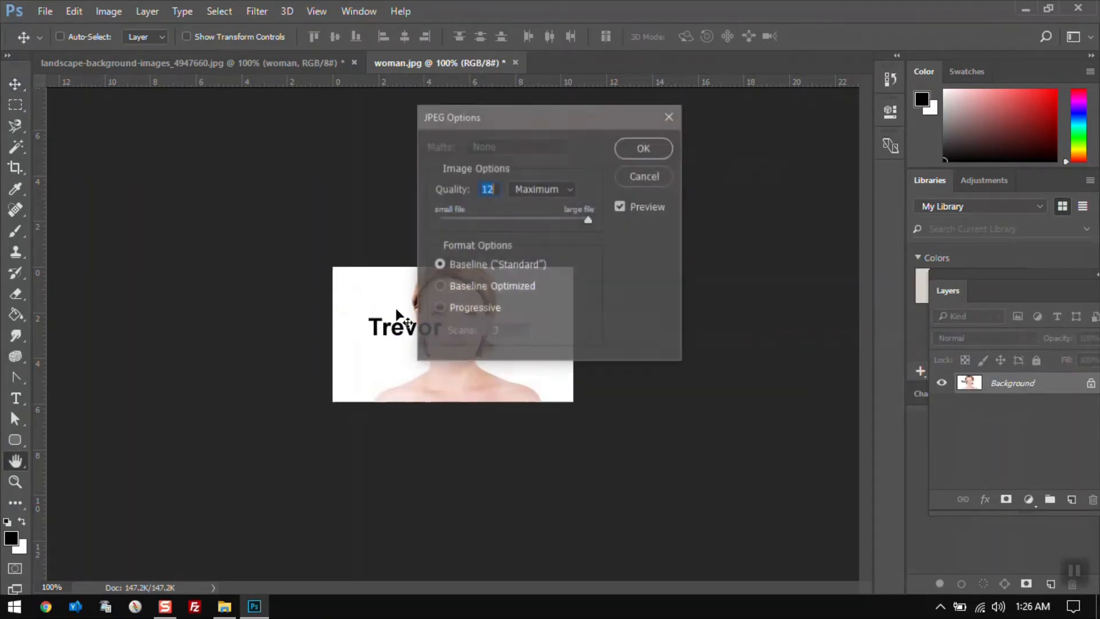
pyautogui.click(644, 147)
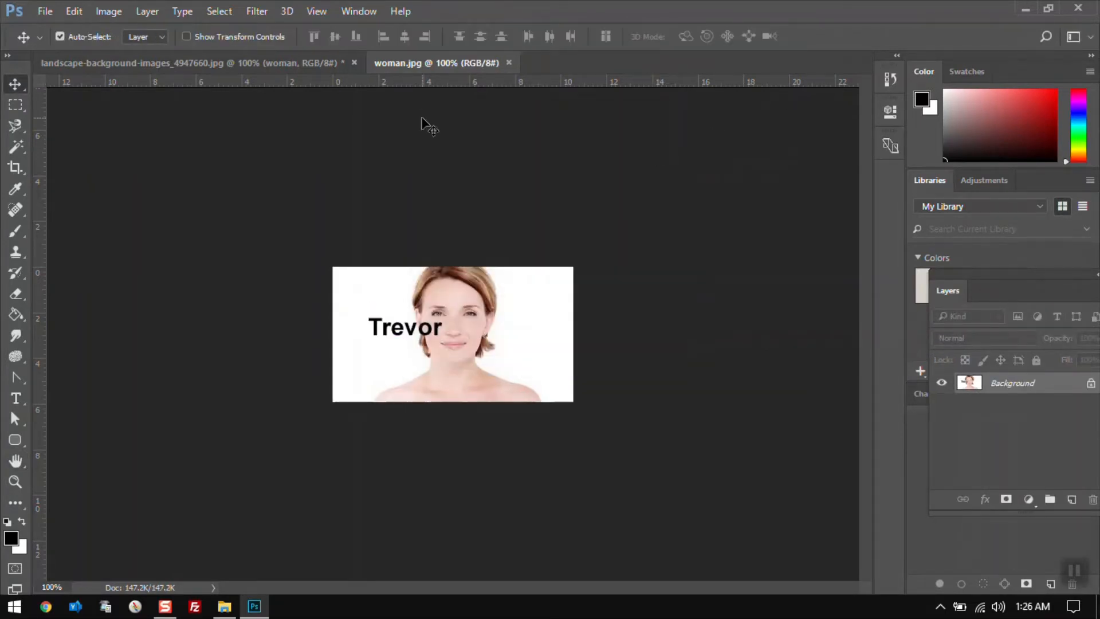
# Step back twice in woman.jpg's history and close the document
pyautogui.click(237, 67)
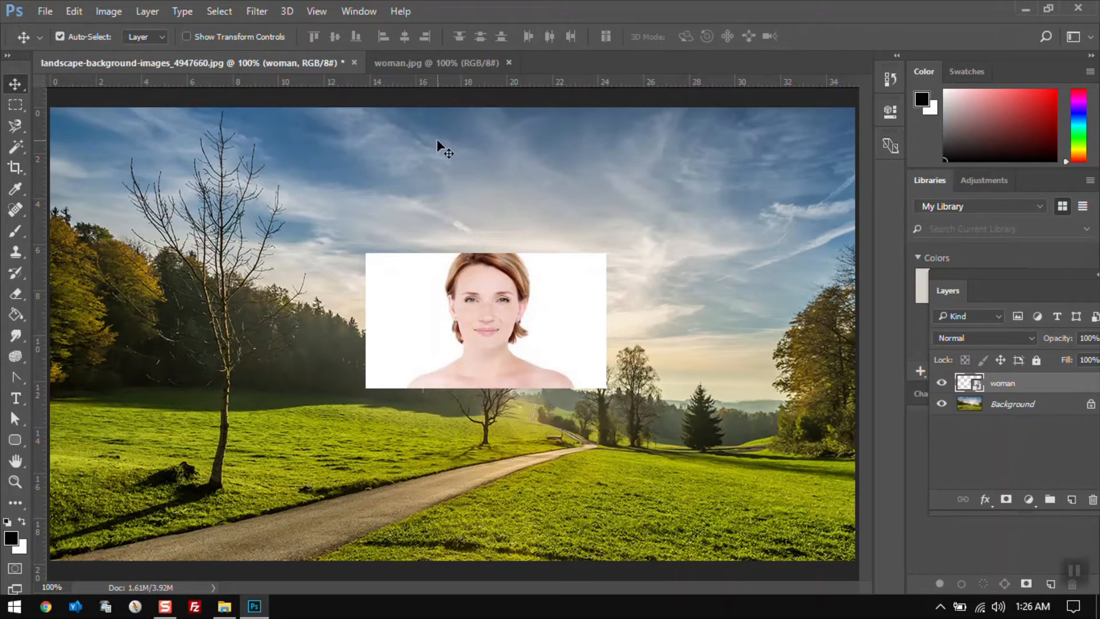
pyautogui.click(431, 67)
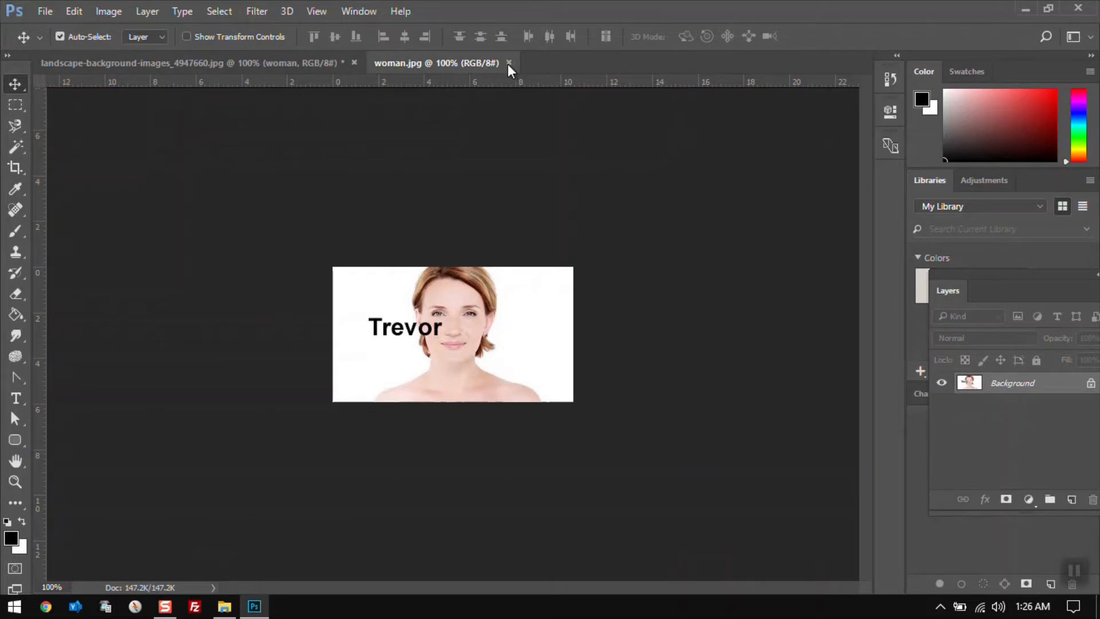
pyautogui.hotkey('ctrl', 'alt', 'z')
pyautogui.hotkey('ctrl', 'alt', 'z')
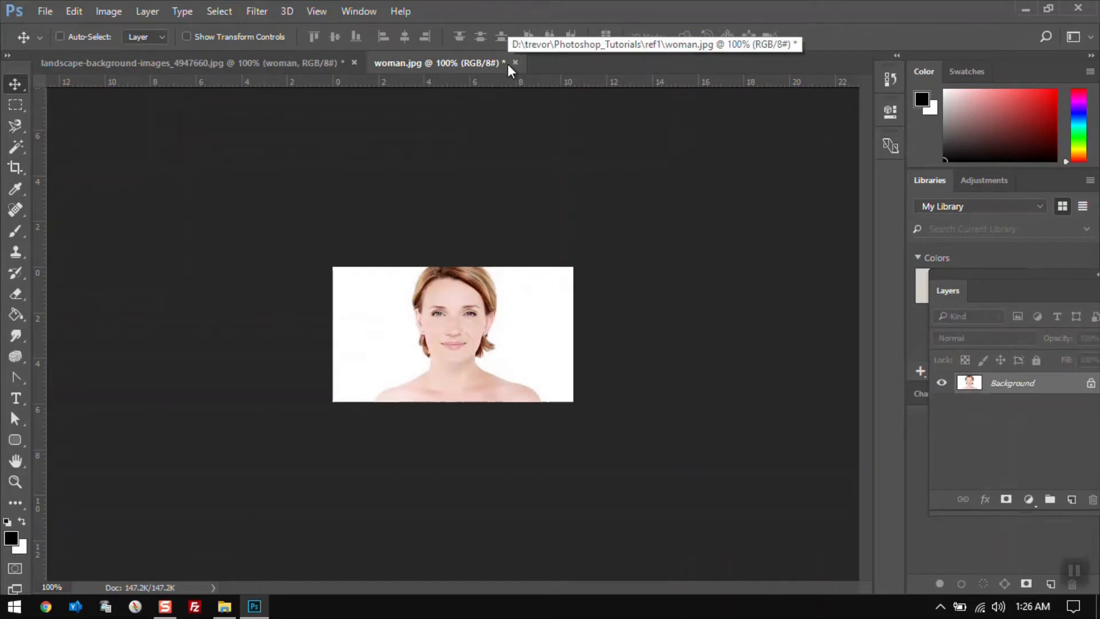
pyautogui.hotkey('ctrl', 'w')
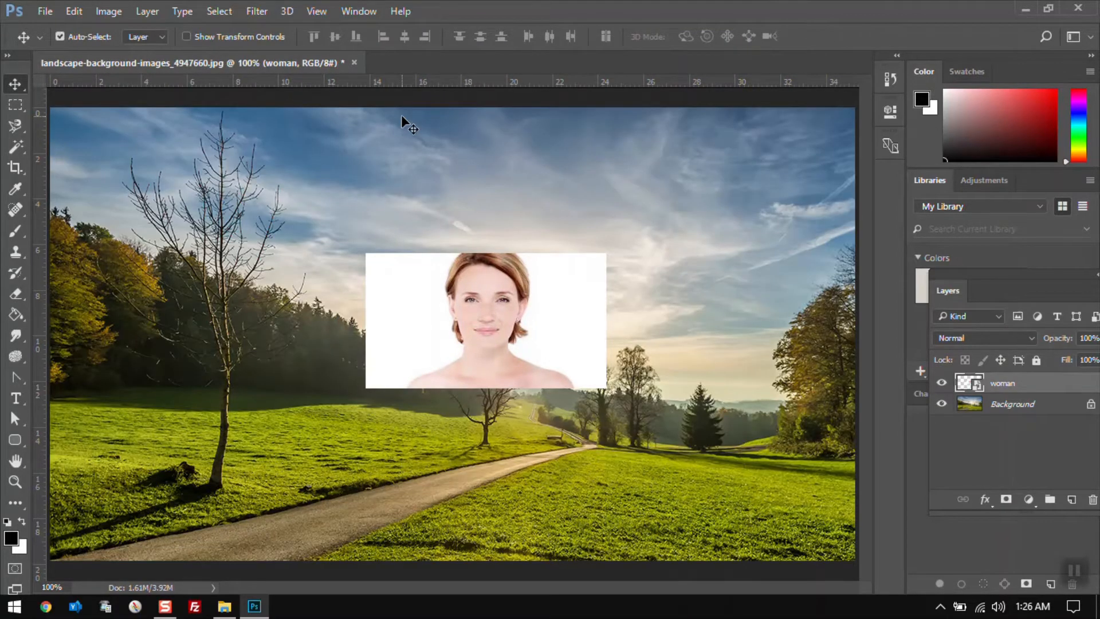
# Step back twice in the landscape image to remove the placed woman layer
pyautogui.hotkey('ctrl', 'alt', 'z')
pyautogui.hotkey('ctrl', 'alt', 'z')
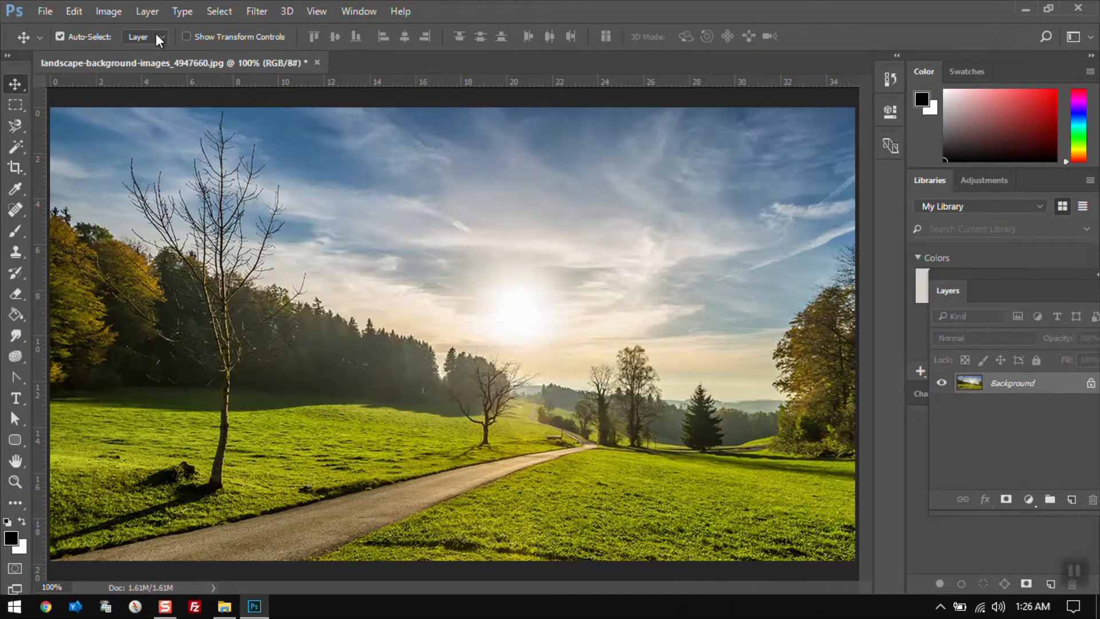
# Place woman.jpg as a linked layer in the landscape image and confirm the placement
pyautogui.click(45, 13)
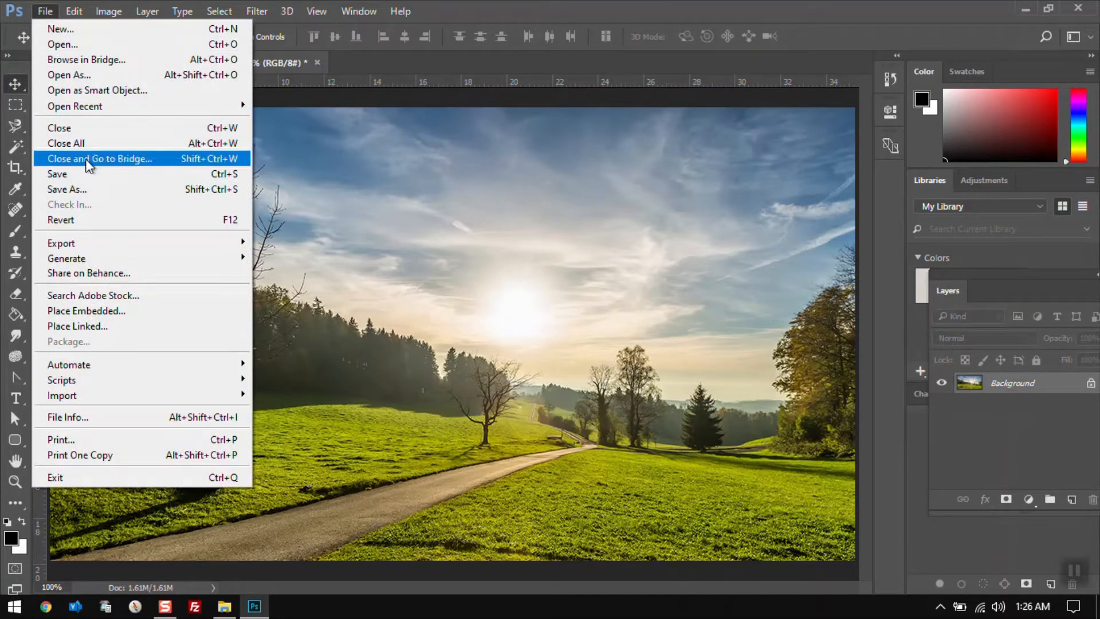
pyautogui.click(101, 325)
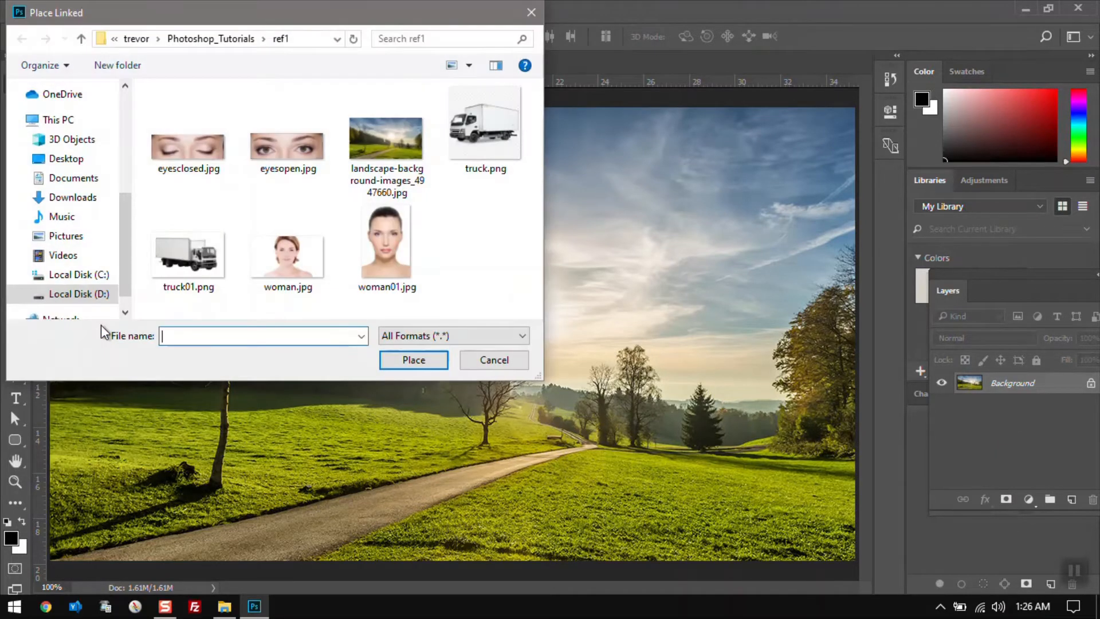
pyautogui.click(294, 249)
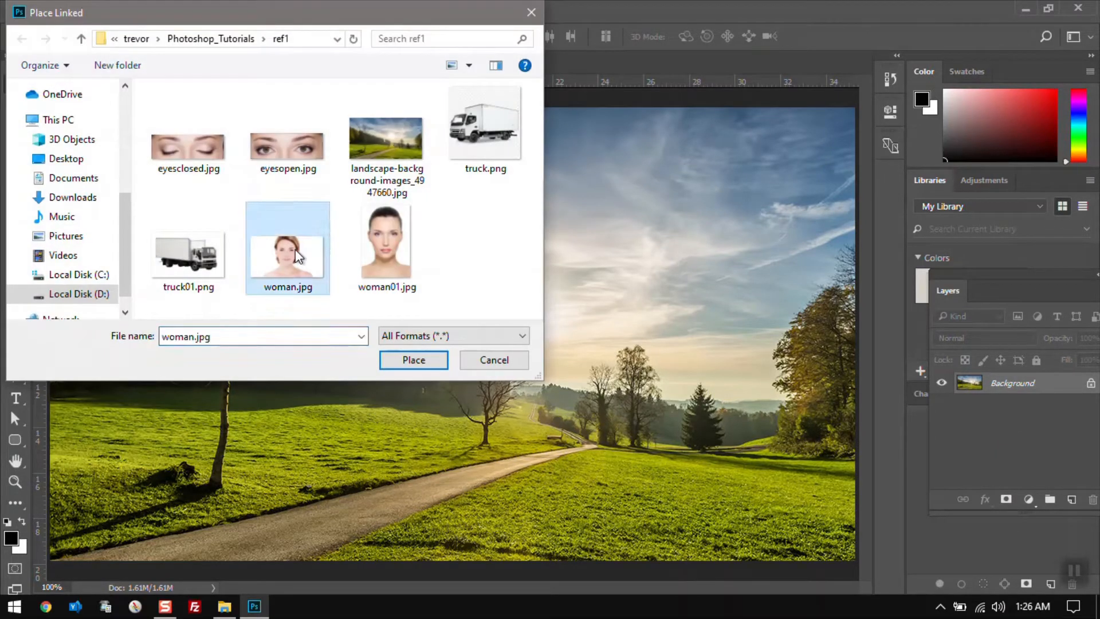
pyautogui.click(393, 364)
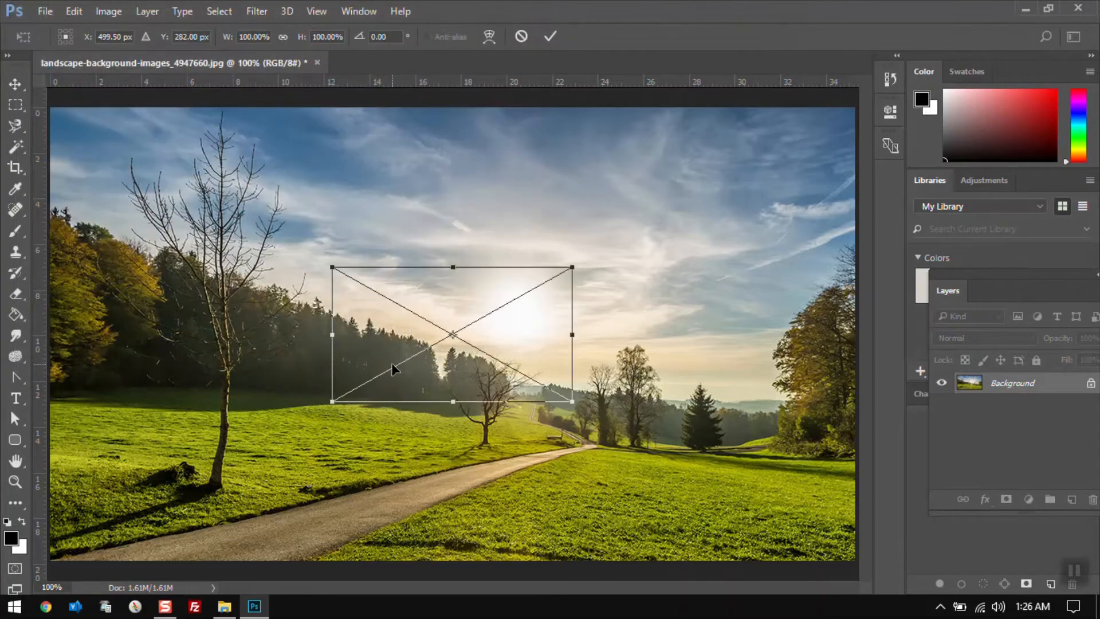
pyautogui.press('Return')
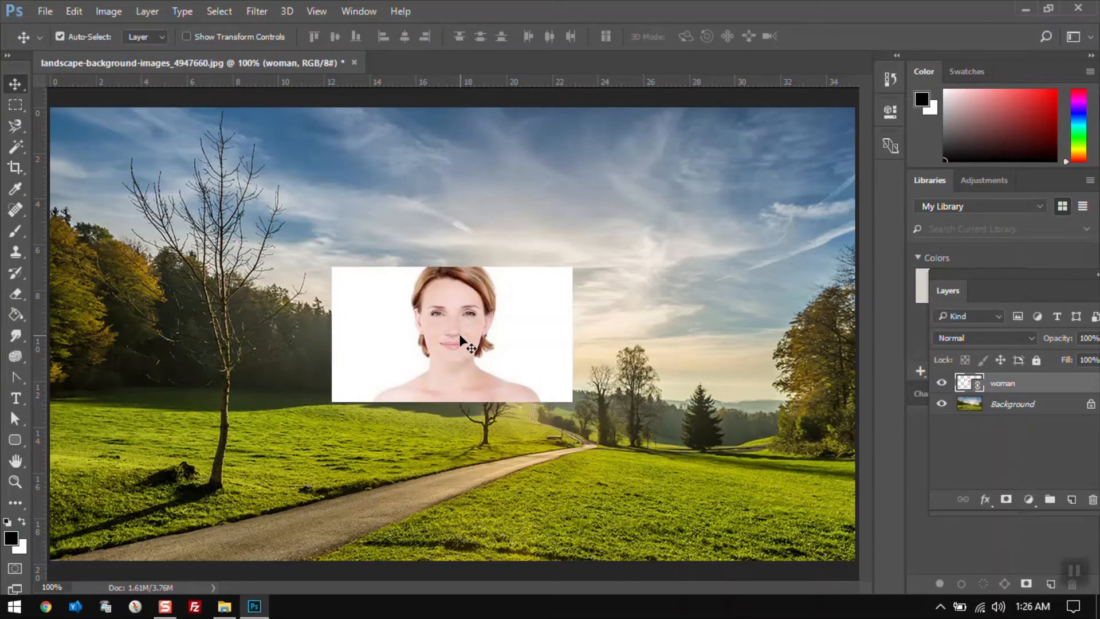
# Reopen woman.jpg in its own document tab
pyautogui.hotkey('ctrl', 'o')
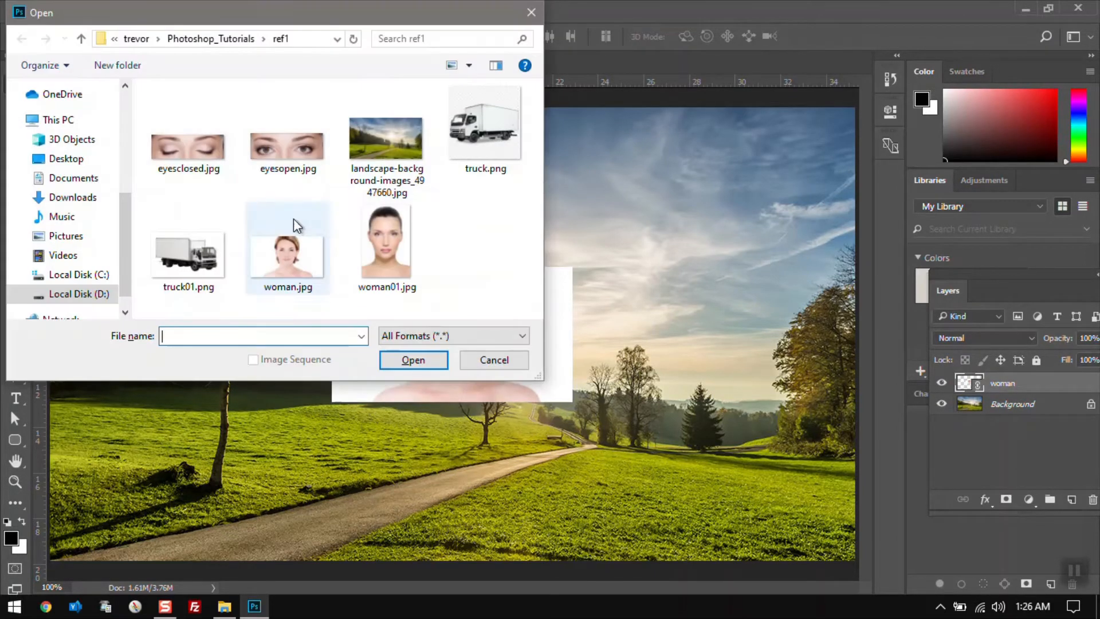
pyautogui.doubleClick(282, 277)
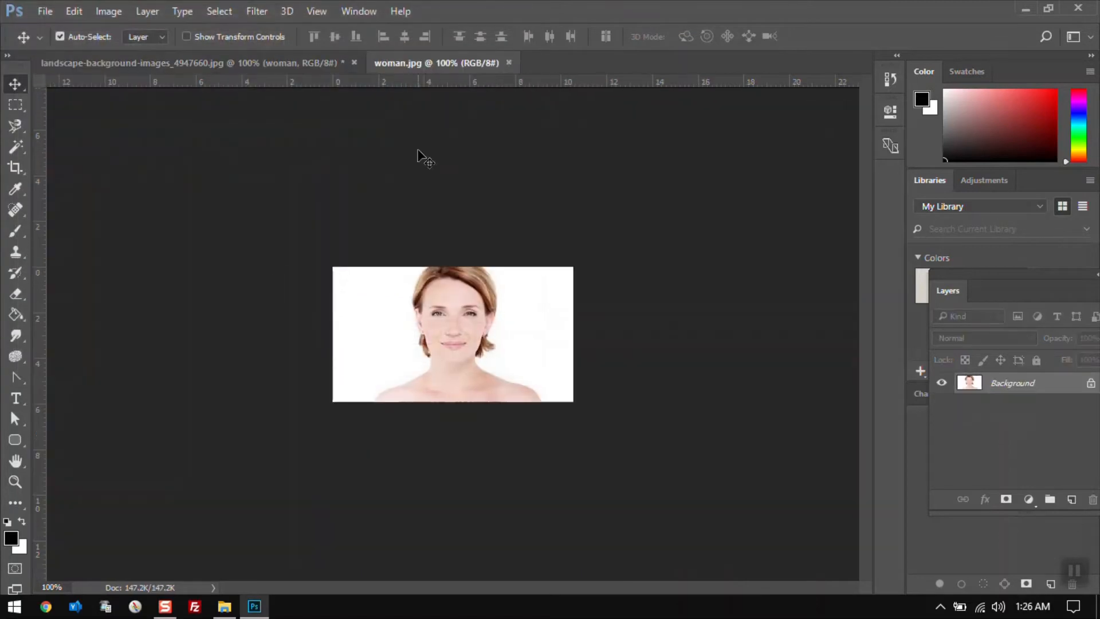
# Add a text layer with the author's first name beside the woman's face, correcting a typo, and commit it
pyautogui.press('t')
pyautogui.click(383, 329)
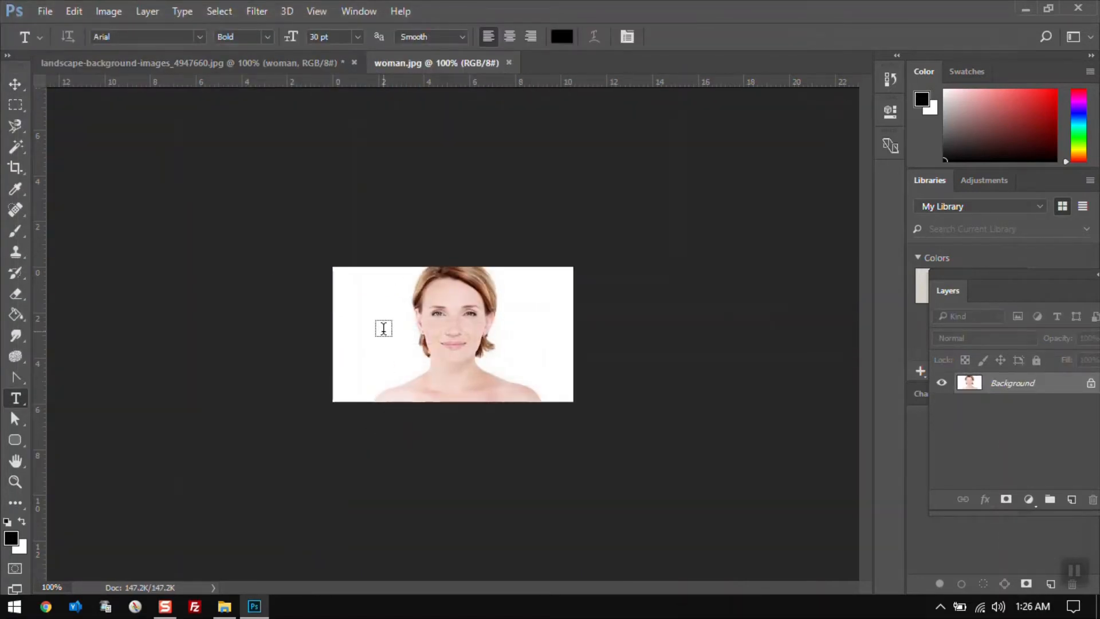
pyautogui.click(383, 329)
pyautogui.write('Try')
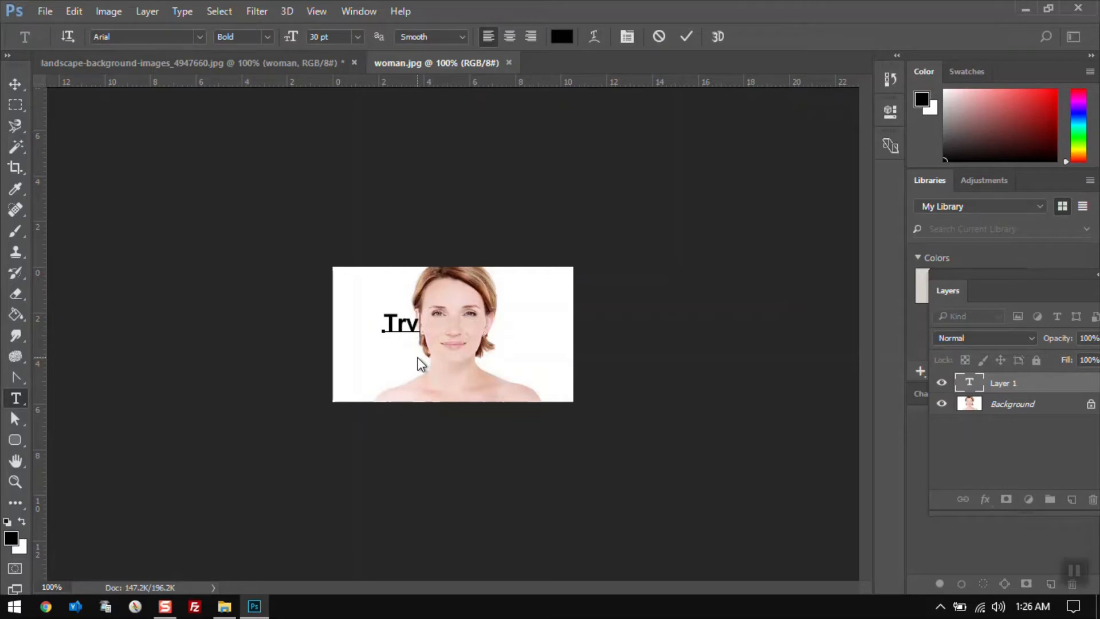
pyautogui.press('BackSpace')
pyautogui.write('evor')
pyautogui.click(15, 84)
pyautogui.press('Delete')
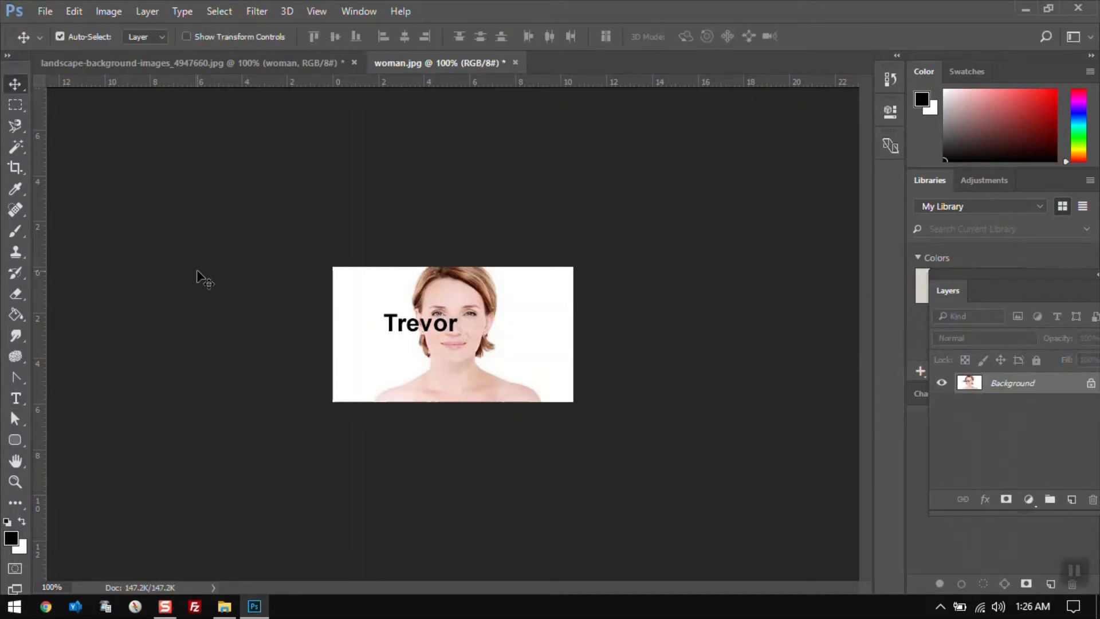
# Save woman.jpg with the added name text
pyautogui.hotkey('ctrl', 's')
pyautogui.click(45, 12)
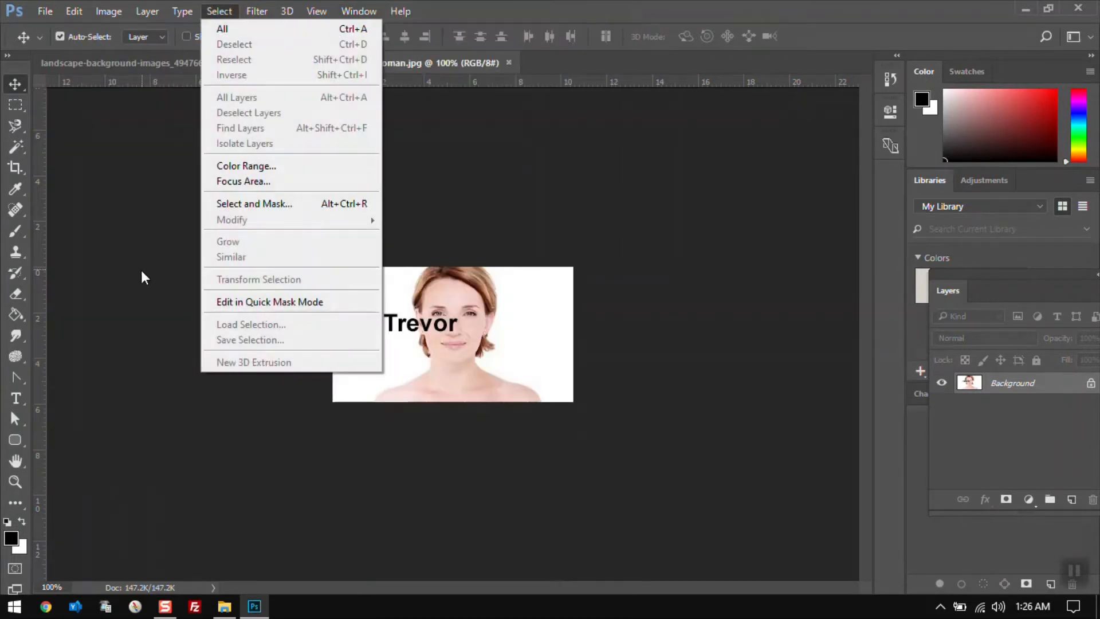
pyautogui.click(141, 270)
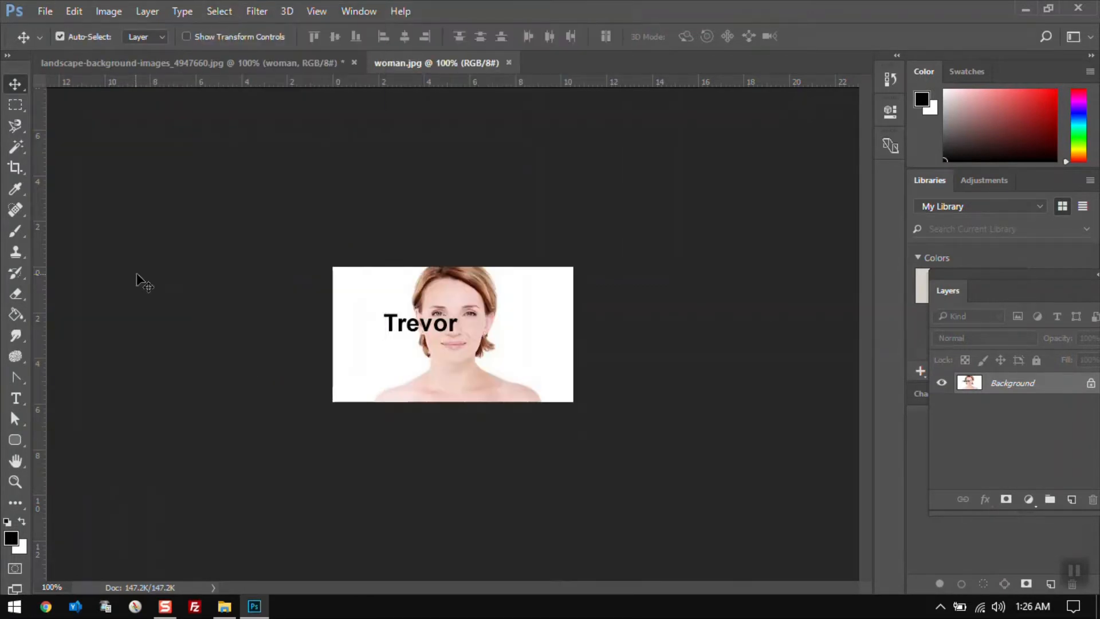
# Compare the linked woman layer in the landscape image with the woman.jpg document by switching between their tabs
pyautogui.click(228, 67)
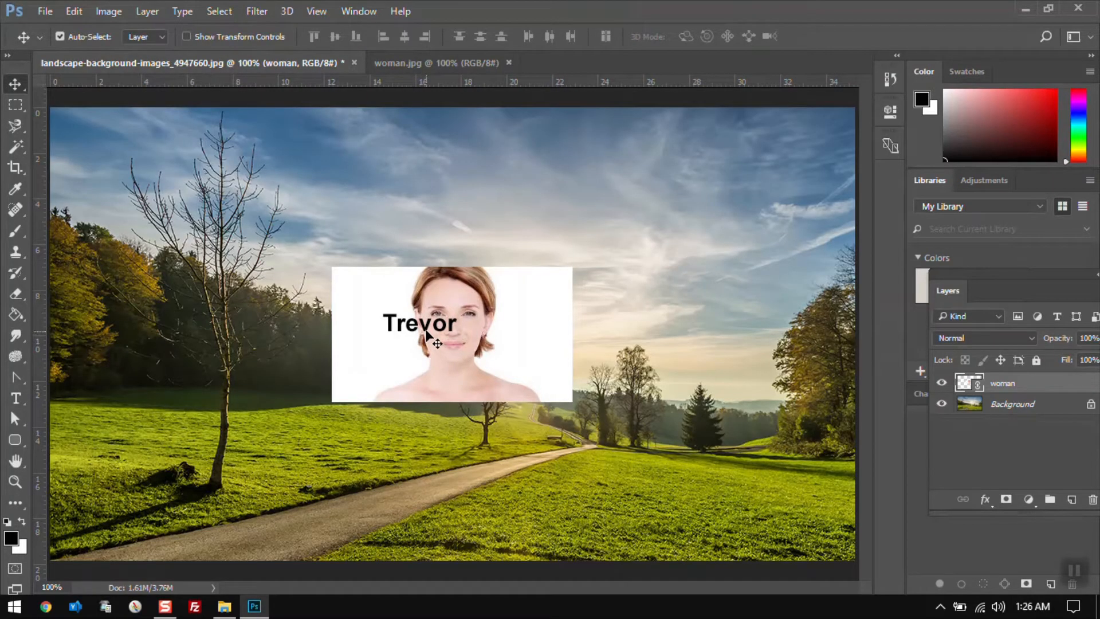
pyautogui.click(408, 64)
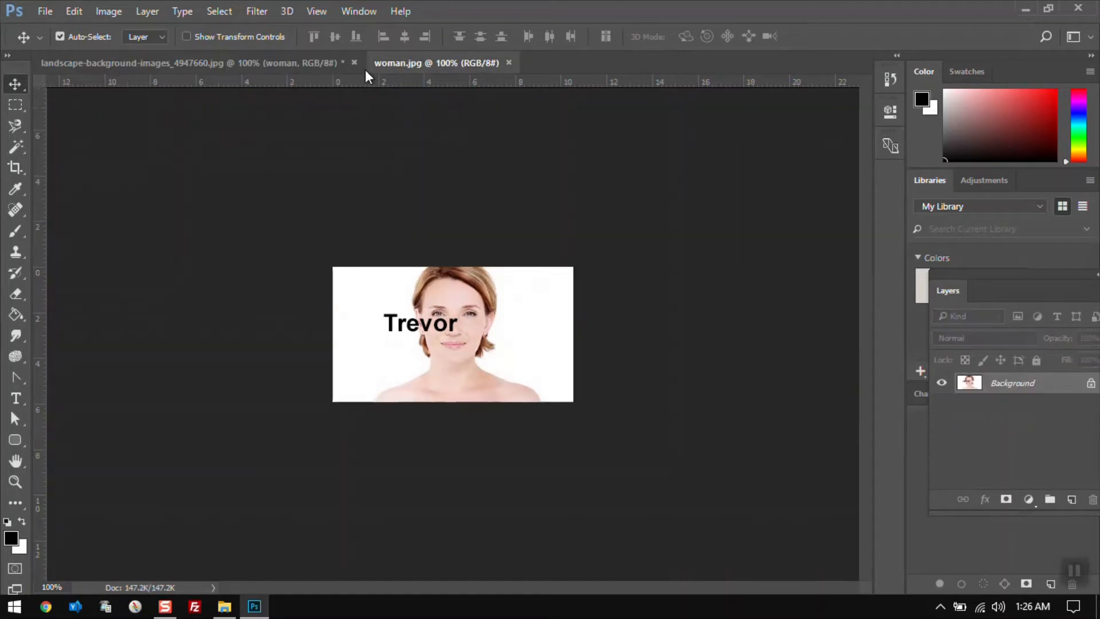
pyautogui.click(274, 65)
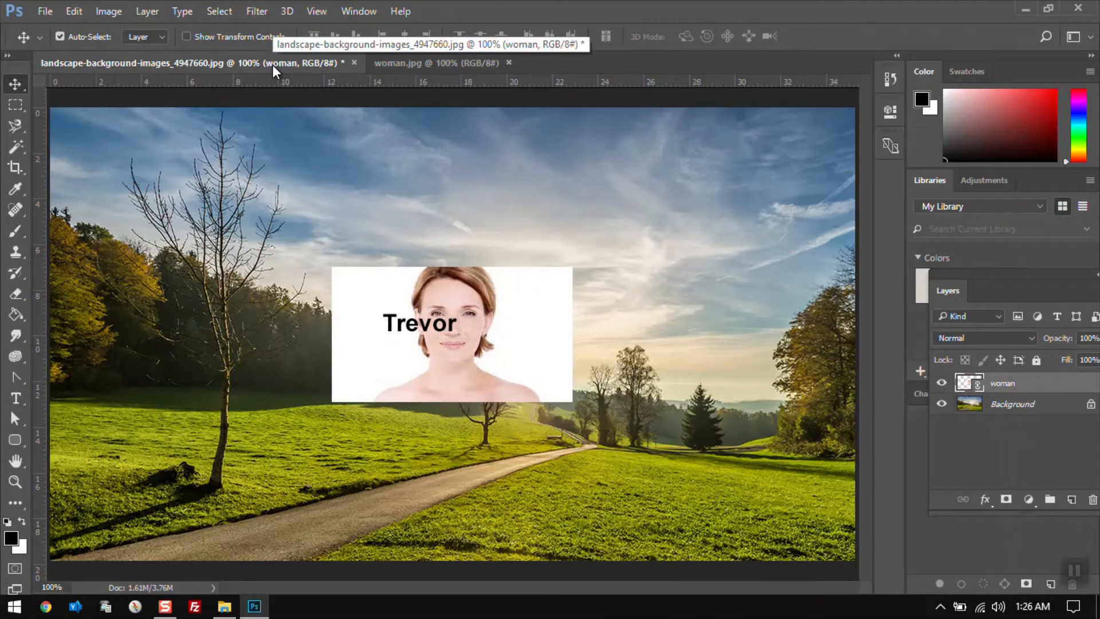
pyautogui.click(441, 62)
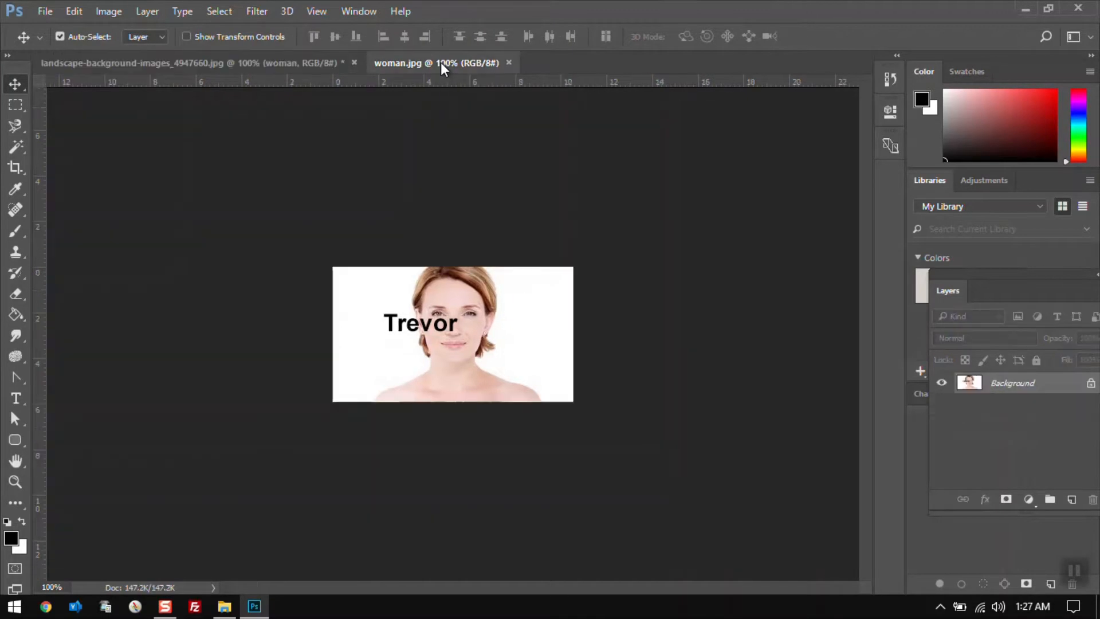
# Remove the name text layer from woman.jpg, and save and close that document
pyautogui.hotkey('ctrl', 'z')
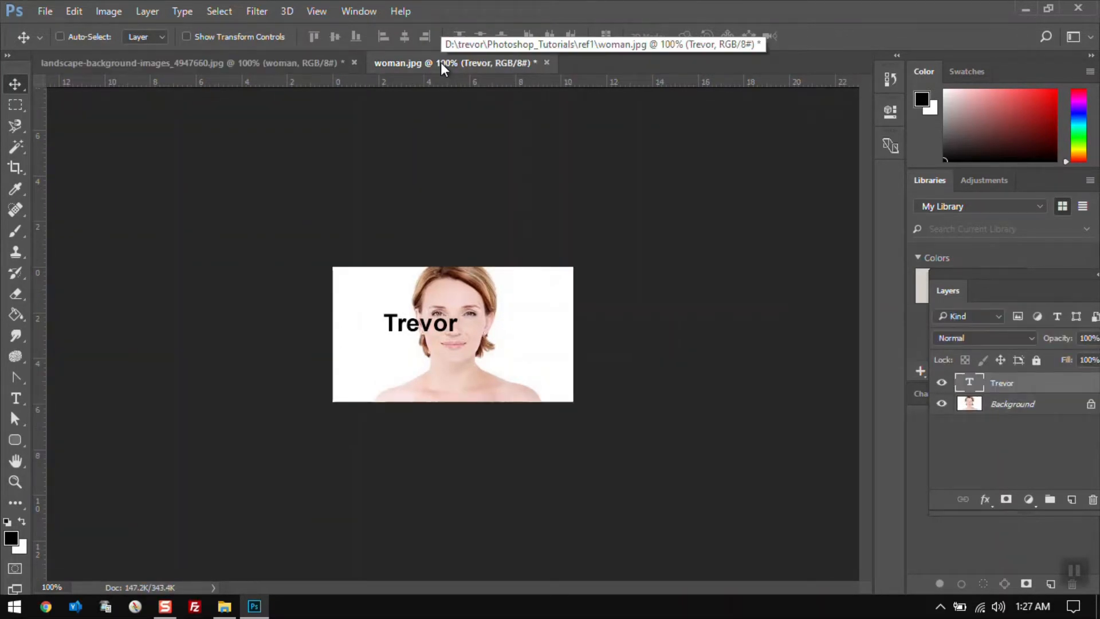
pyautogui.press('Delete')
pyautogui.hotkey('ctrl', 's')
pyautogui.hotkey('ctrl', 'w')
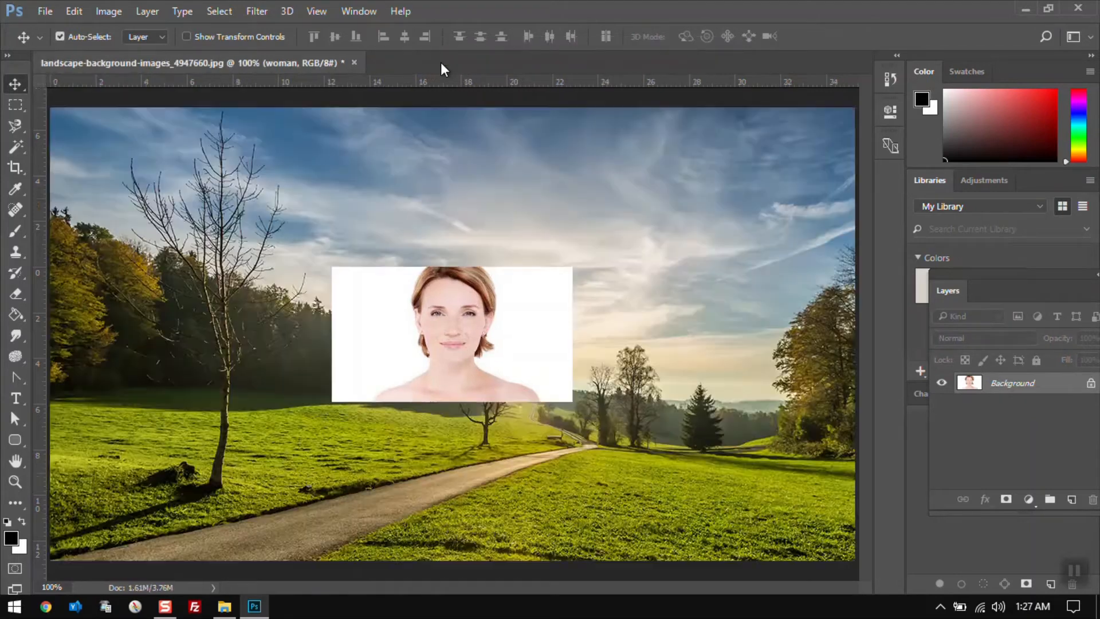
# Undo and step back twice in the landscape image to remove the linked woman layer
pyautogui.hotkey('ctrl', 'z')
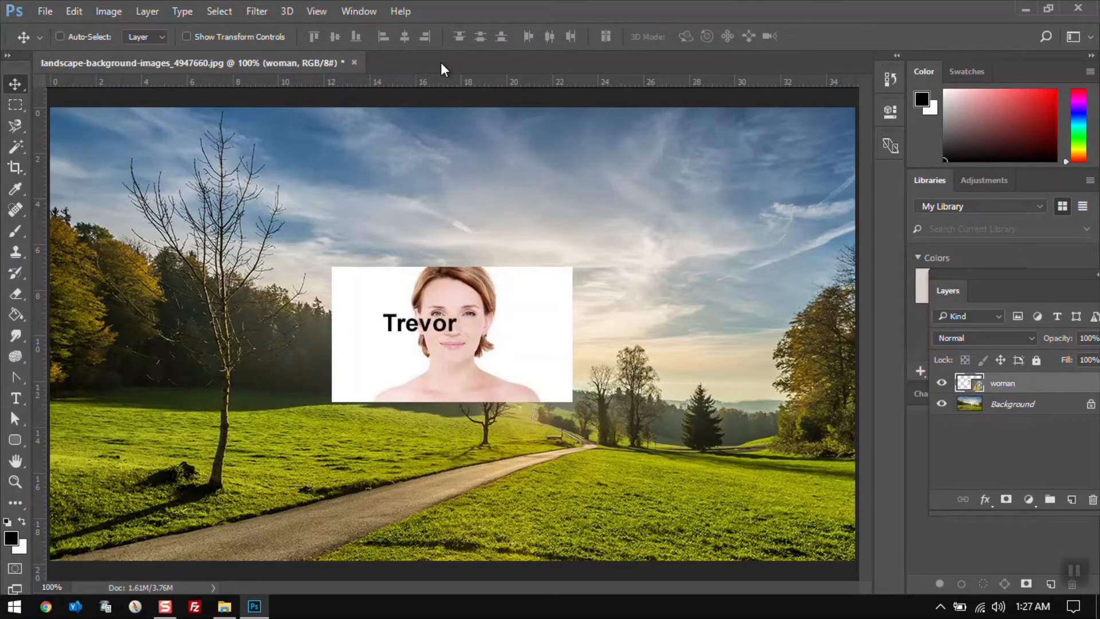
pyautogui.hotkey('ctrl', 'alt', 'z')
pyautogui.hotkey('ctrl', 'alt', 'z')
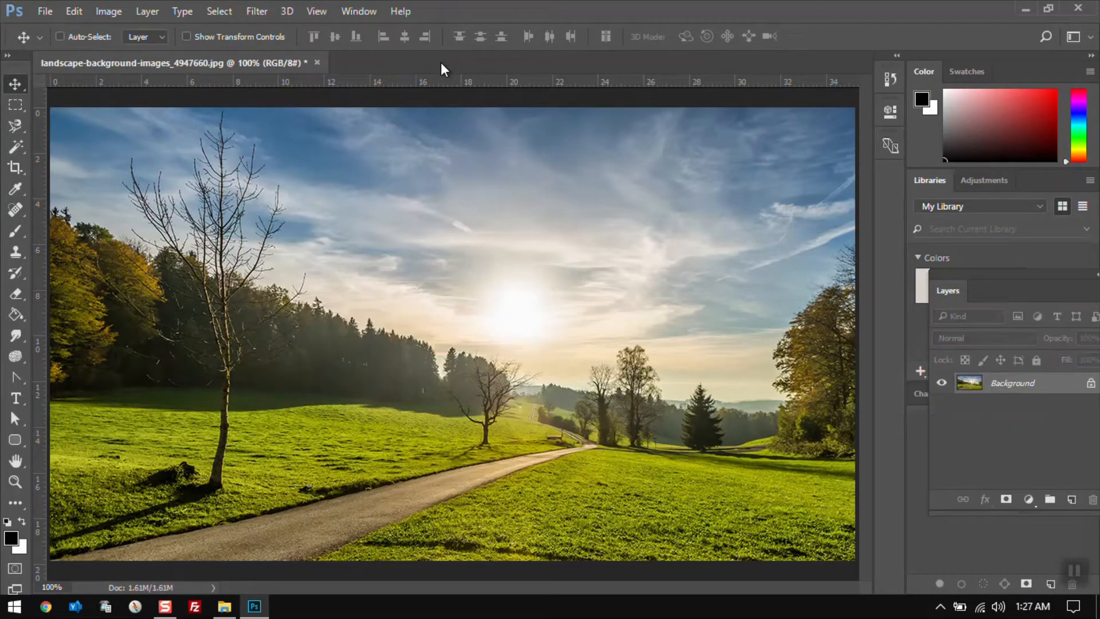
pyautogui.click(40, 11)
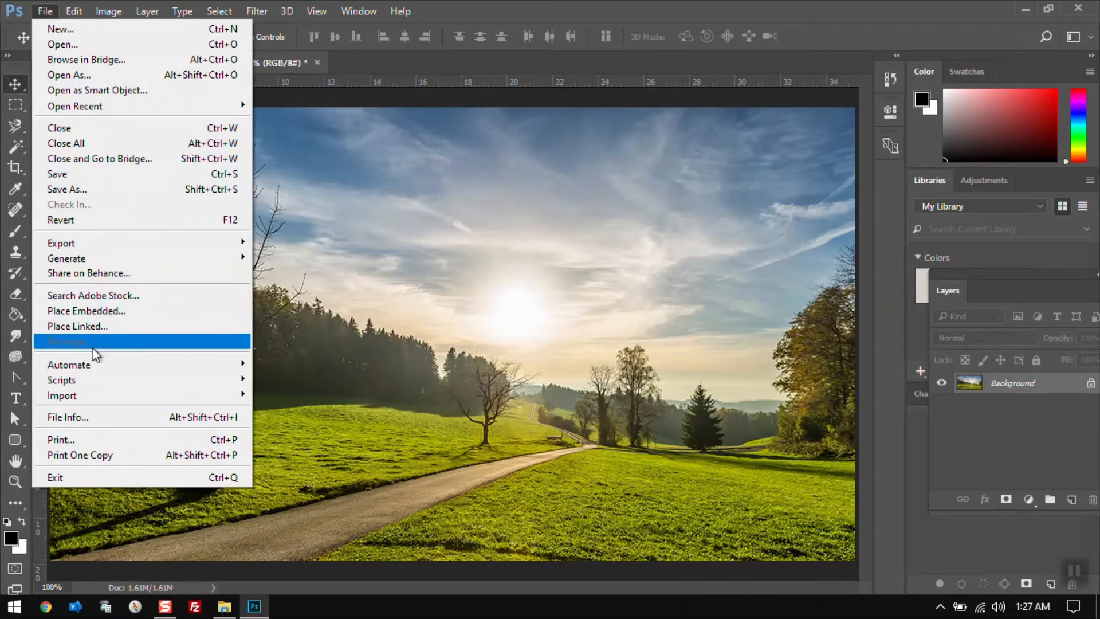
pyautogui.moveTo(97, 380)
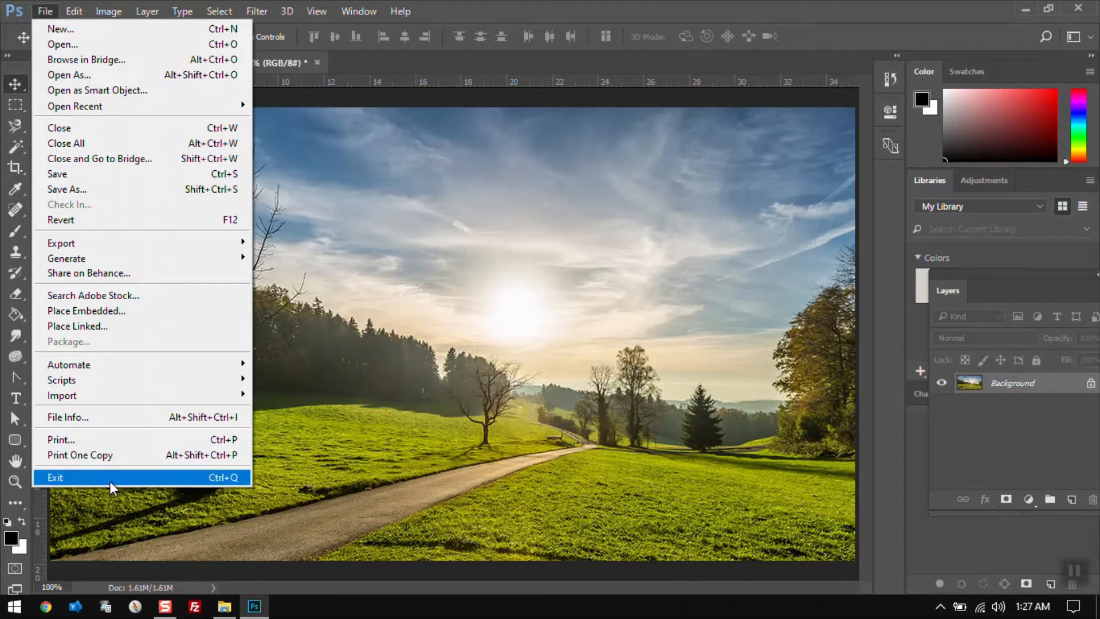
pyautogui.moveTo(81, 12)
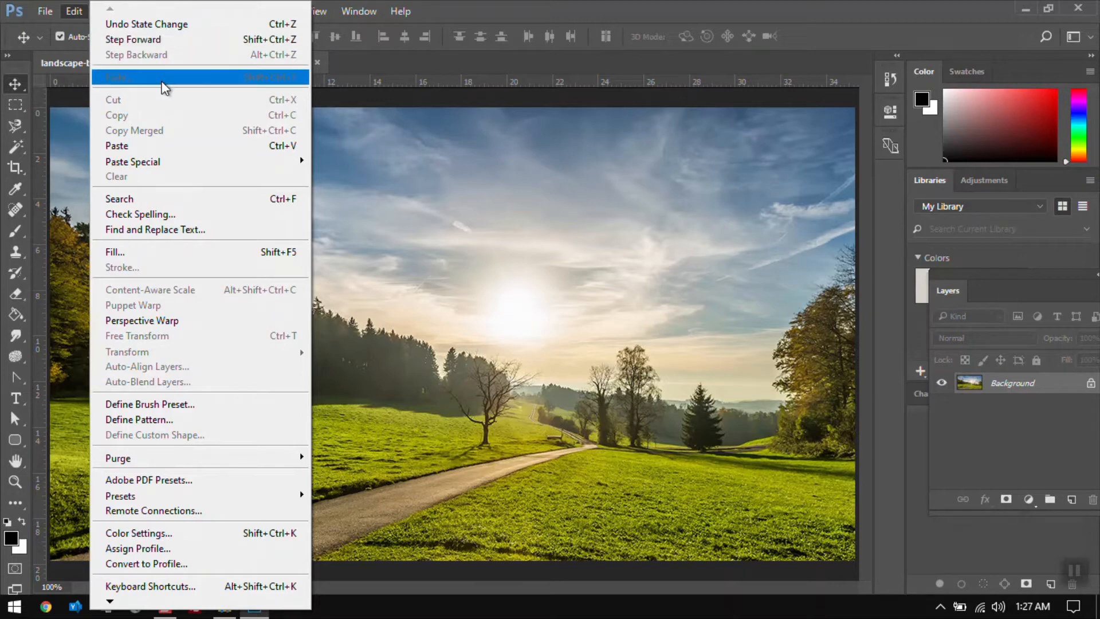
pyautogui.click(459, 253)
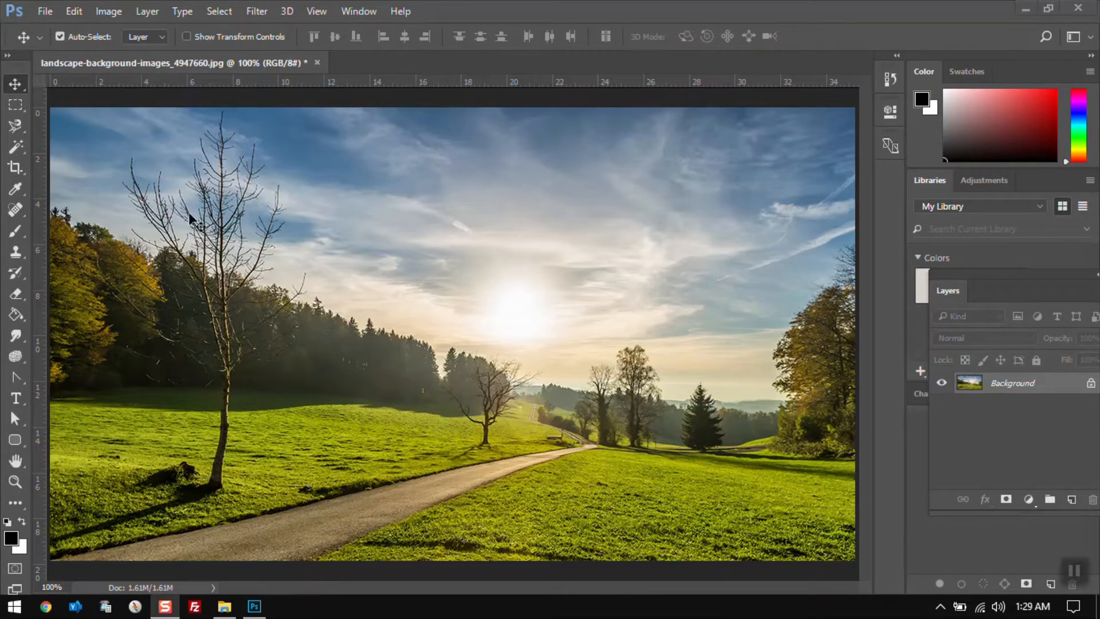
# Add a text layer with the author's first name in the sky above the trees and commit it
pyautogui.click(74, 11)
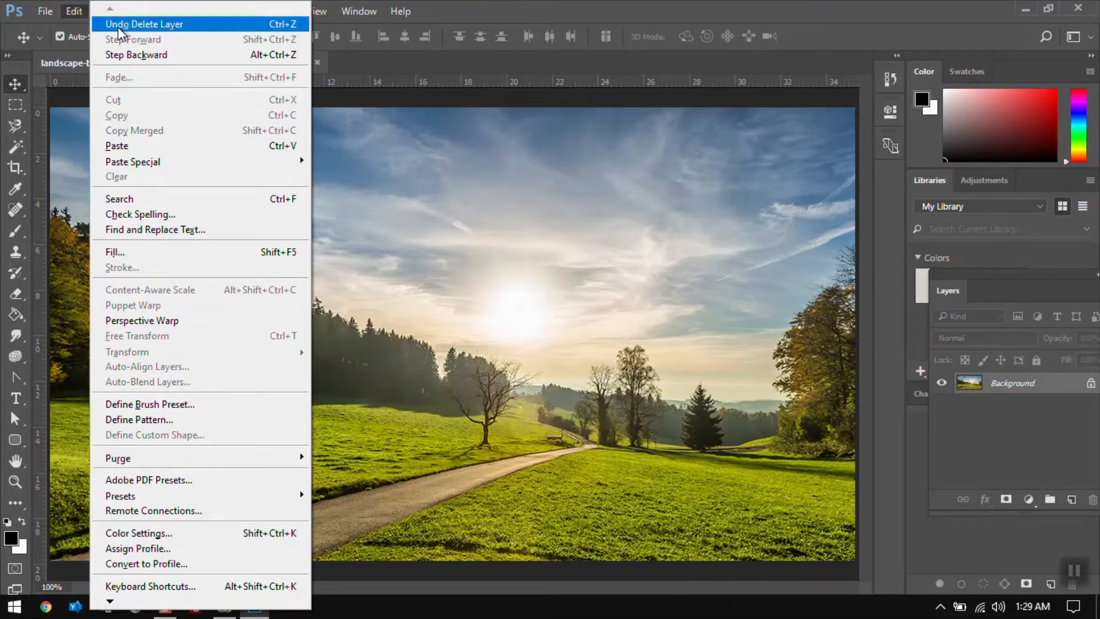
pyautogui.click(356, 198)
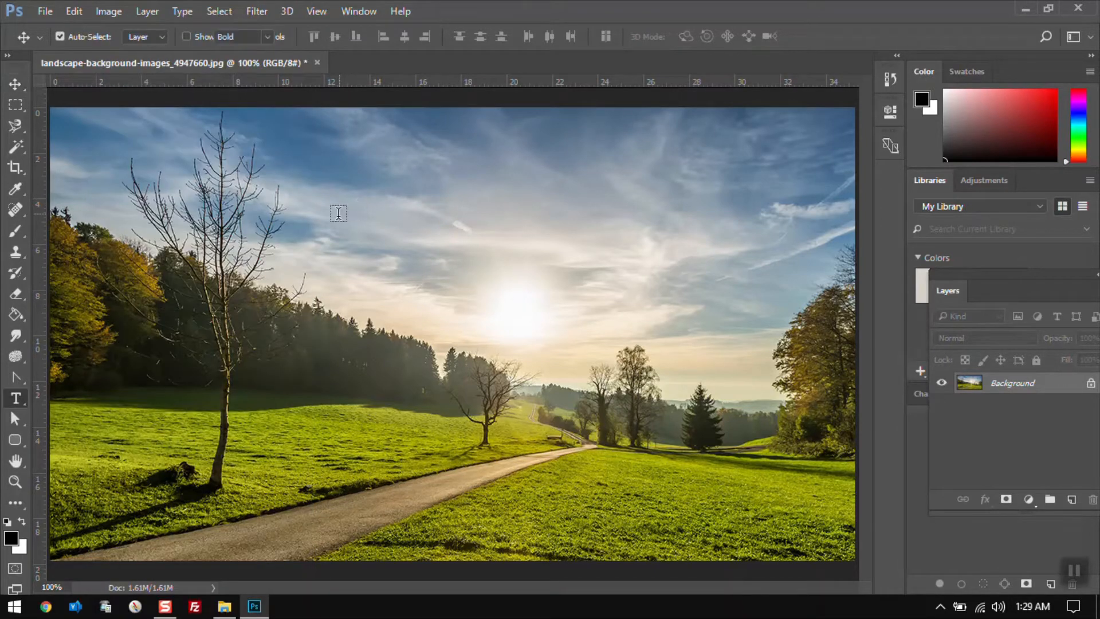
pyautogui.press('t')
pyautogui.click(359, 239)
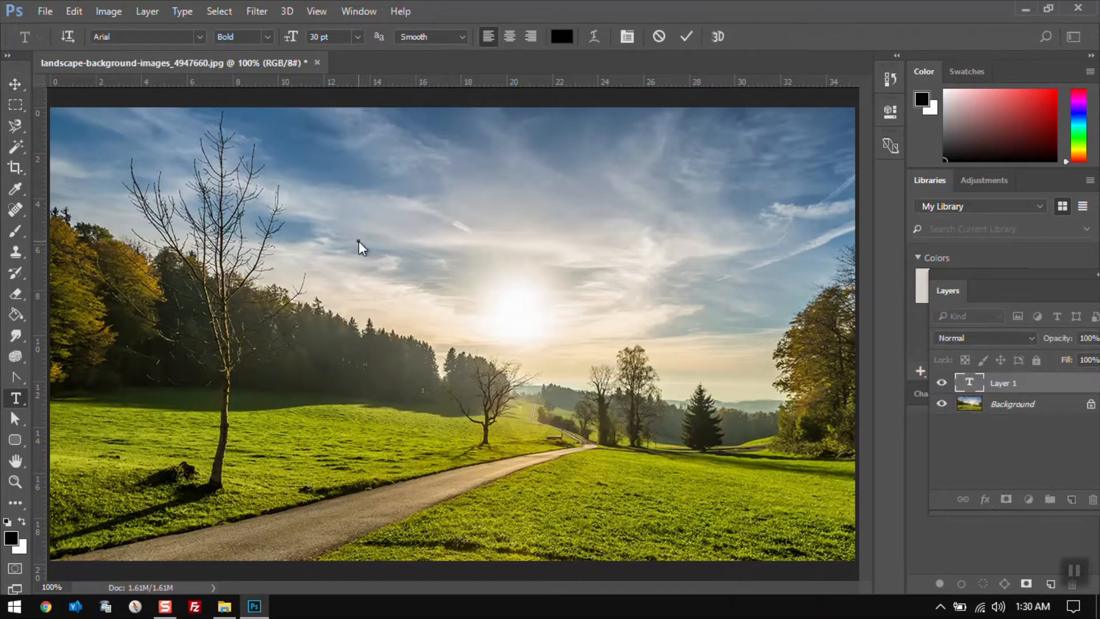
pyautogui.write('Trevor')
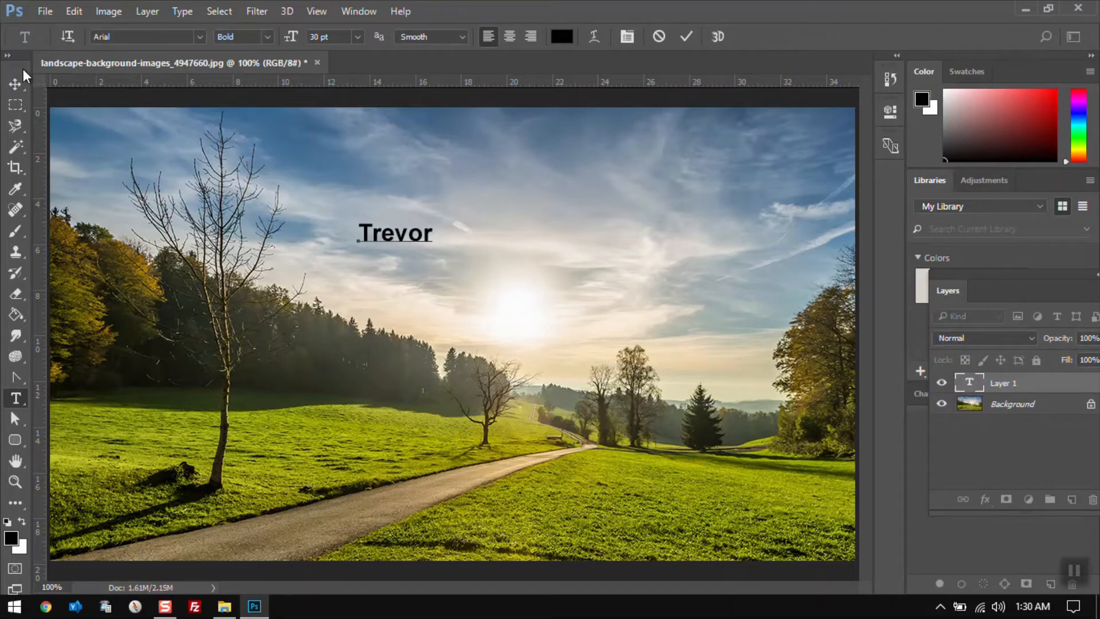
pyautogui.click(16, 84)
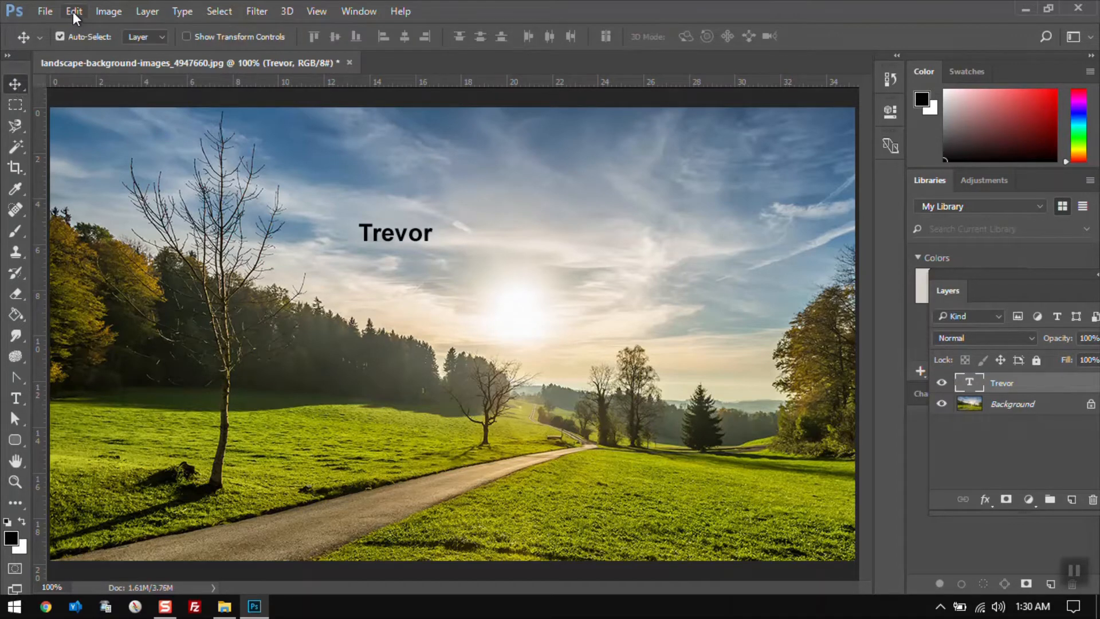
# Undo the new first-name text layer
pyautogui.click(73, 12)
pyautogui.click(127, 28)
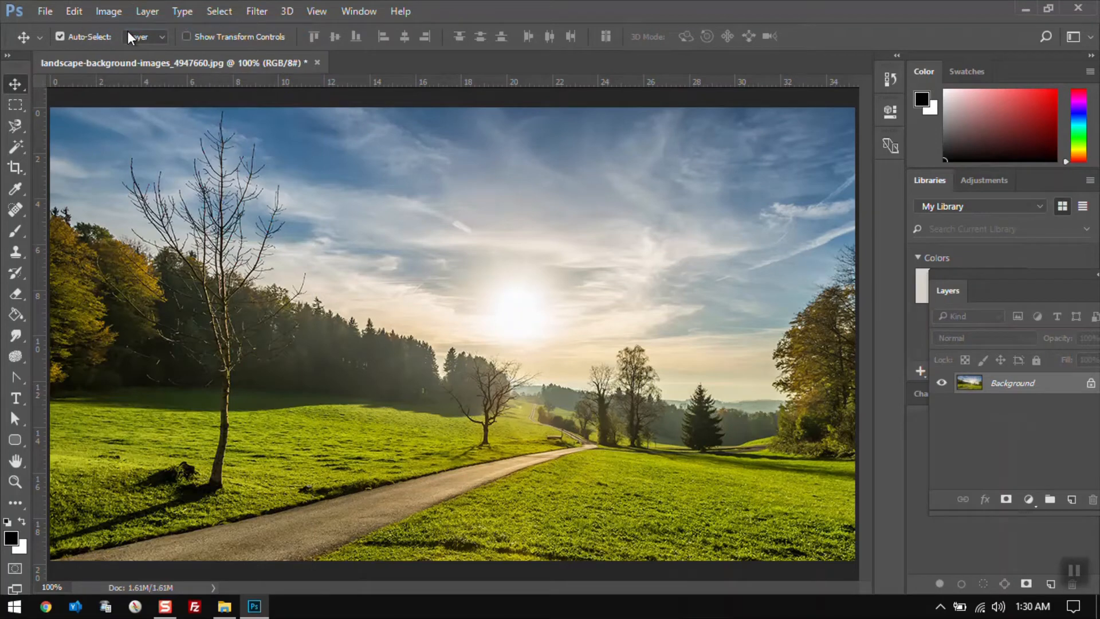
pyautogui.click(72, 12)
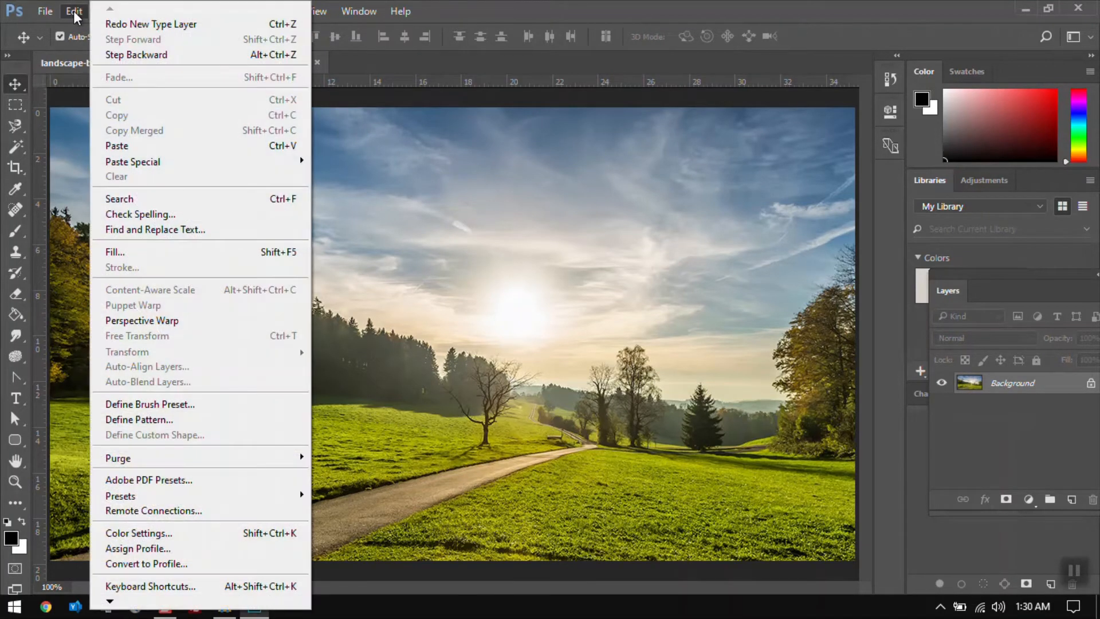
pyautogui.click(418, 165)
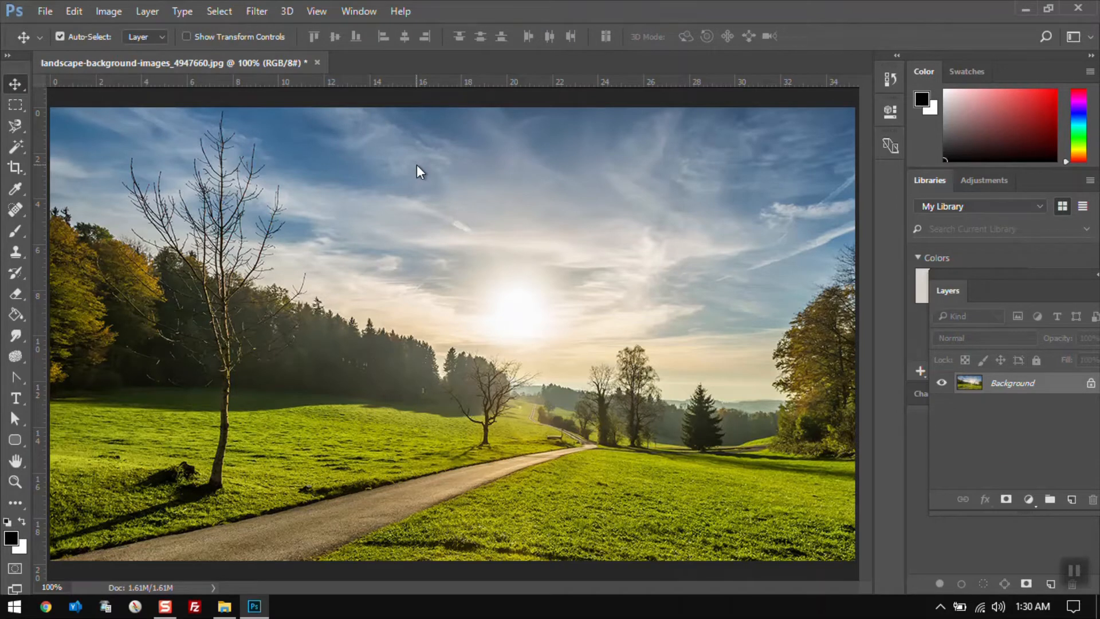
# Add a text layer with the author's first name just left of the sun and commit it
pyautogui.press('t')
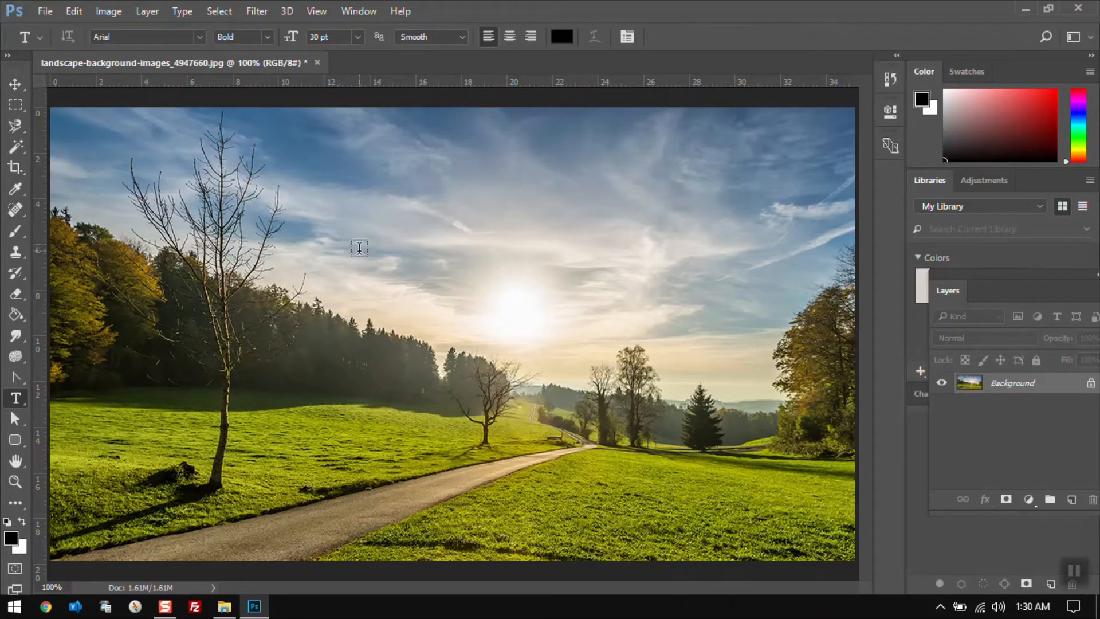
pyautogui.click(395, 278)
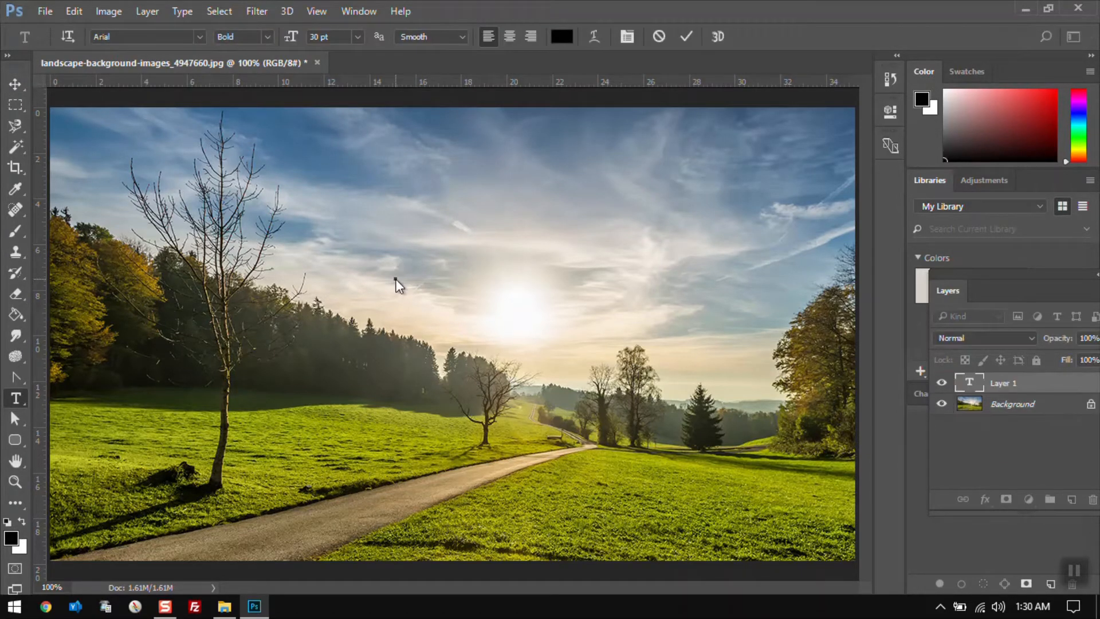
pyautogui.write('Trevor')
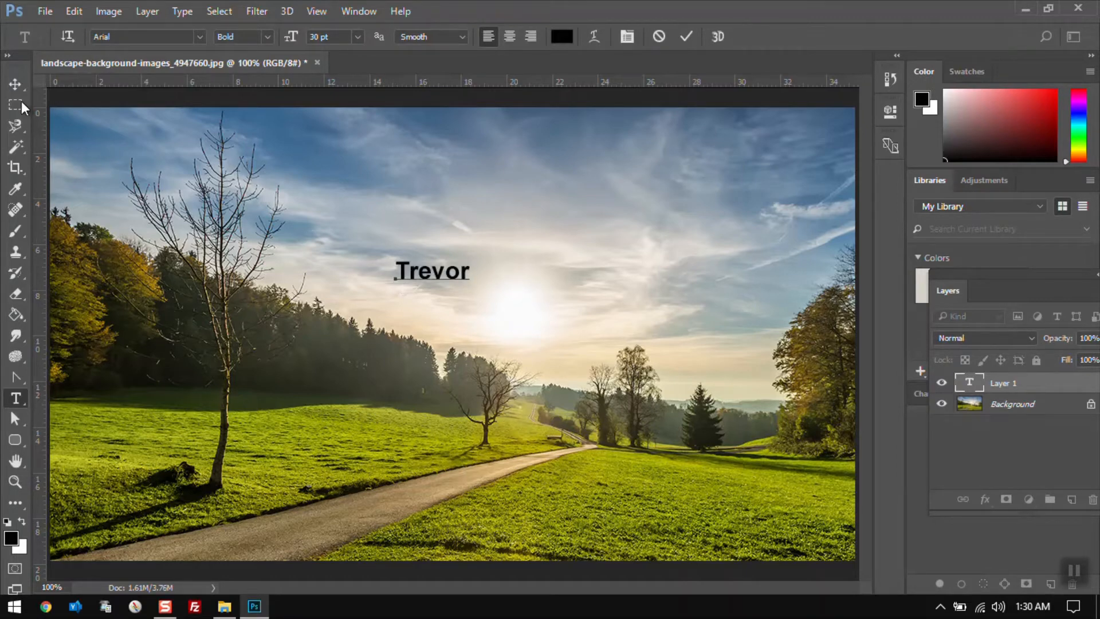
pyautogui.click(15, 84)
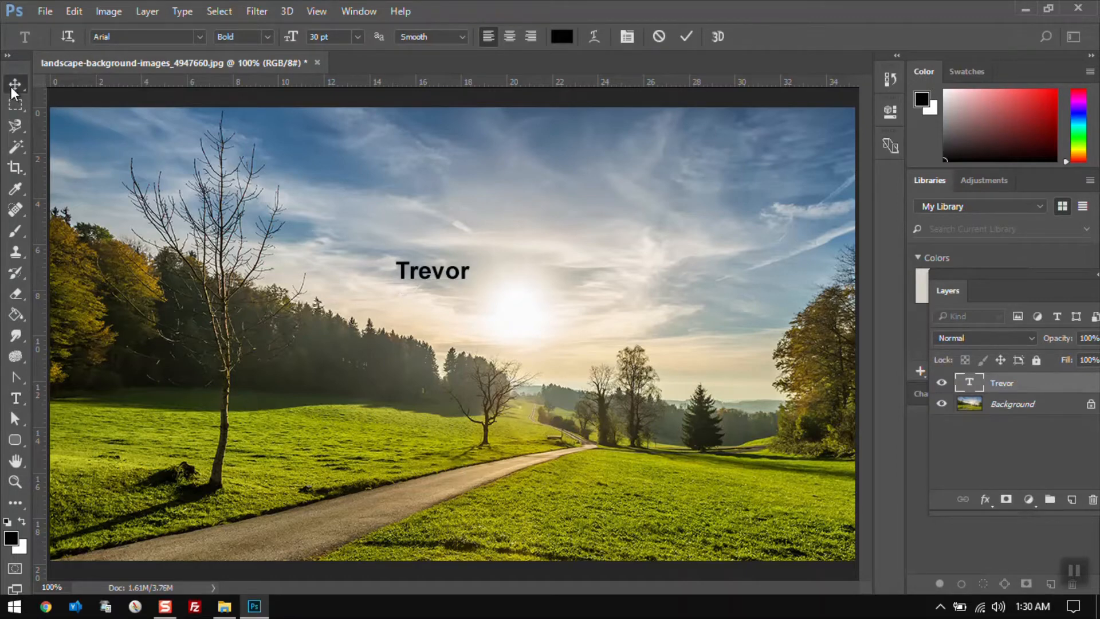
# Add a second text layer with the author's surname to the right of the sun and commit it
pyautogui.press('t')
pyautogui.click(590, 264)
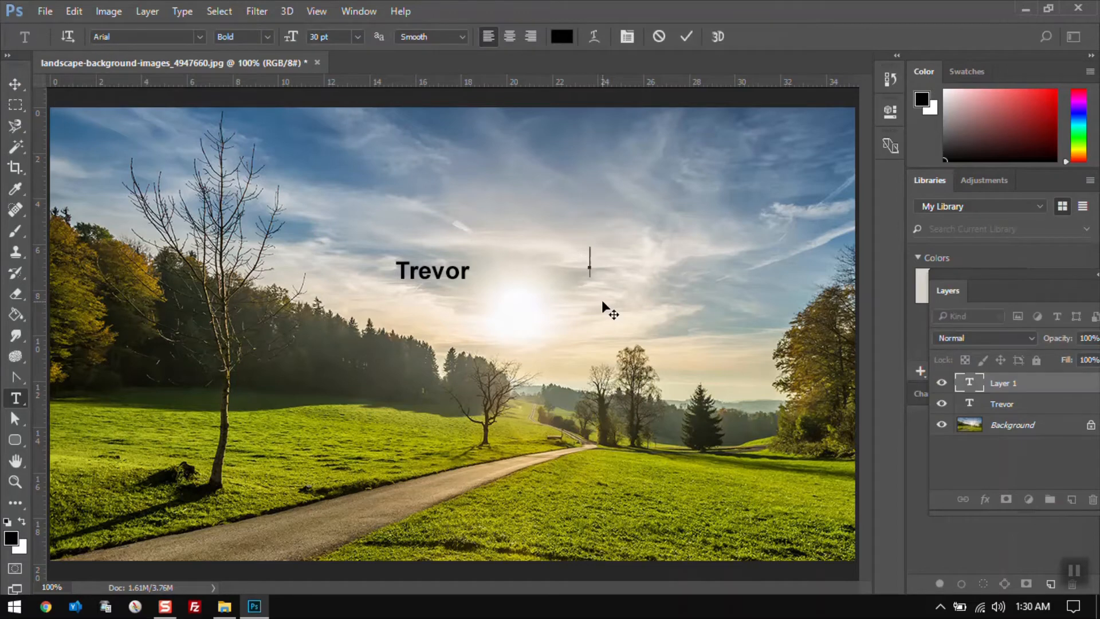
pyautogui.write('Lewis')
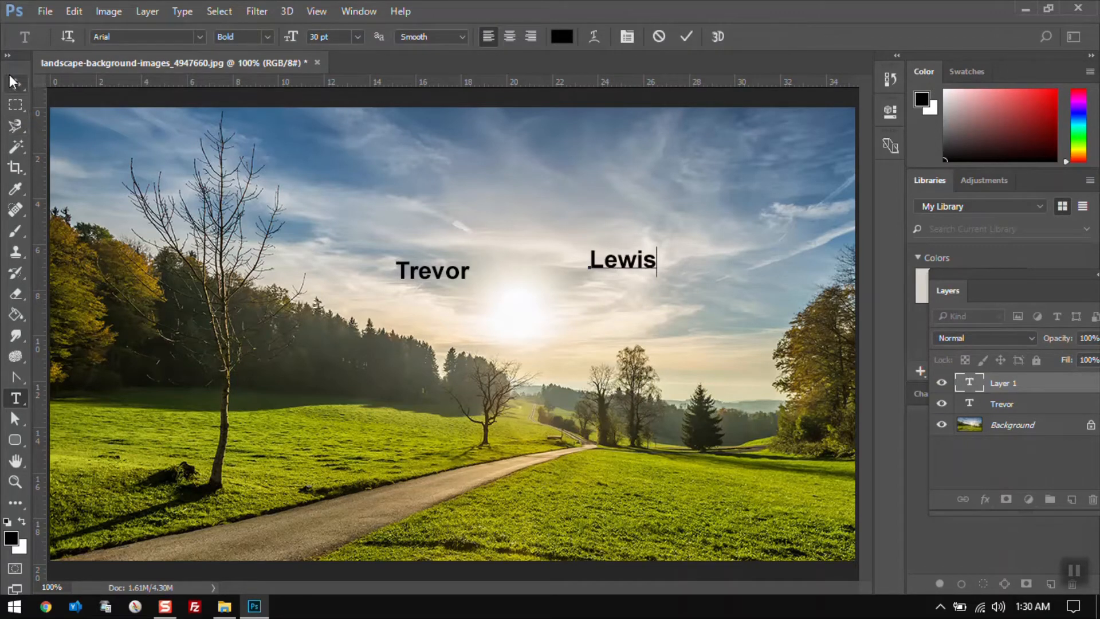
pyautogui.click(10, 76)
# Step backward twice to remove the surname and first-name text layers
pyautogui.click(81, 8)
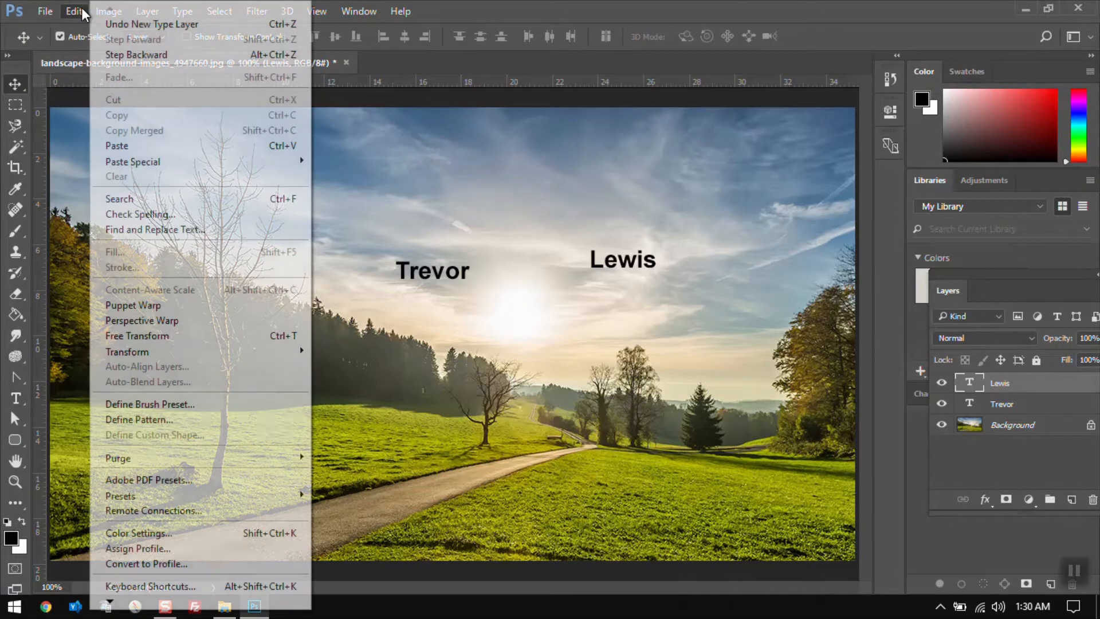
pyautogui.click(118, 57)
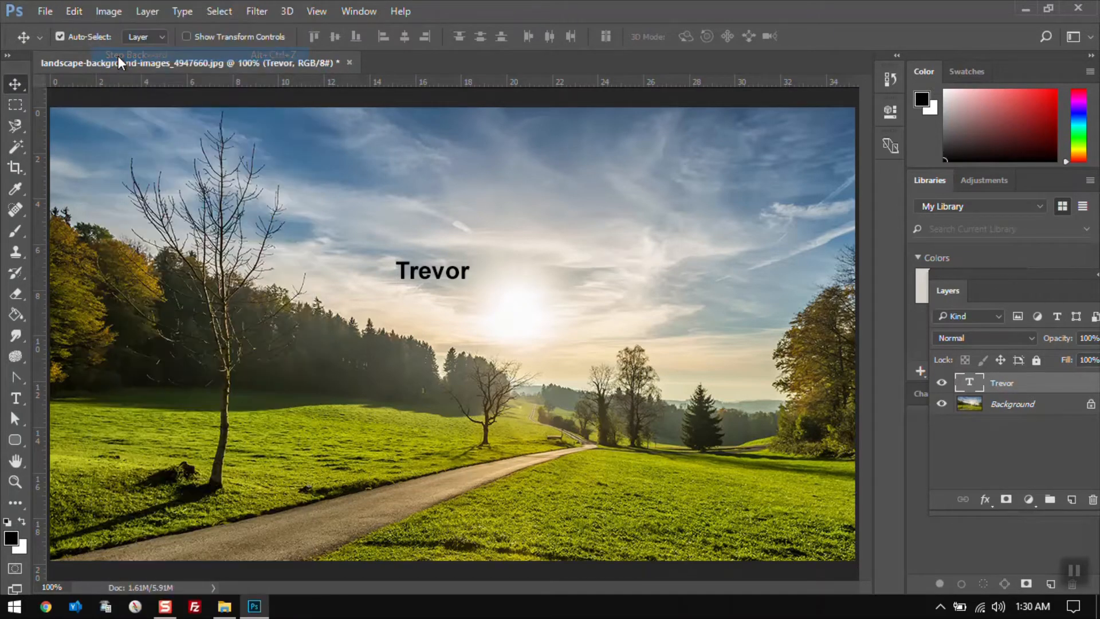
pyautogui.click(74, 11)
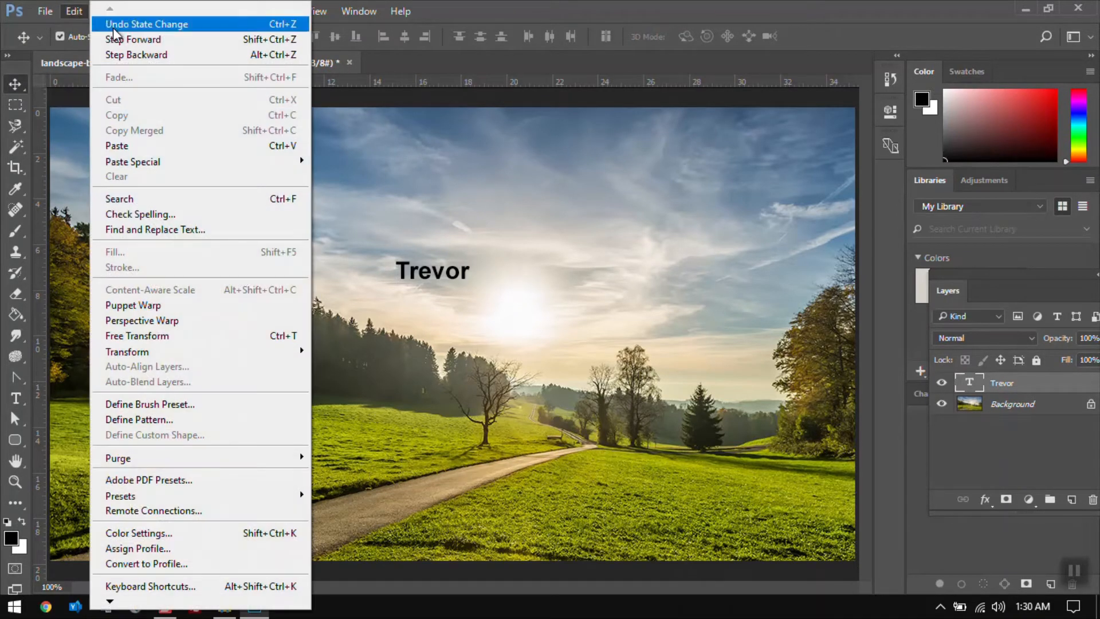
pyautogui.click(122, 55)
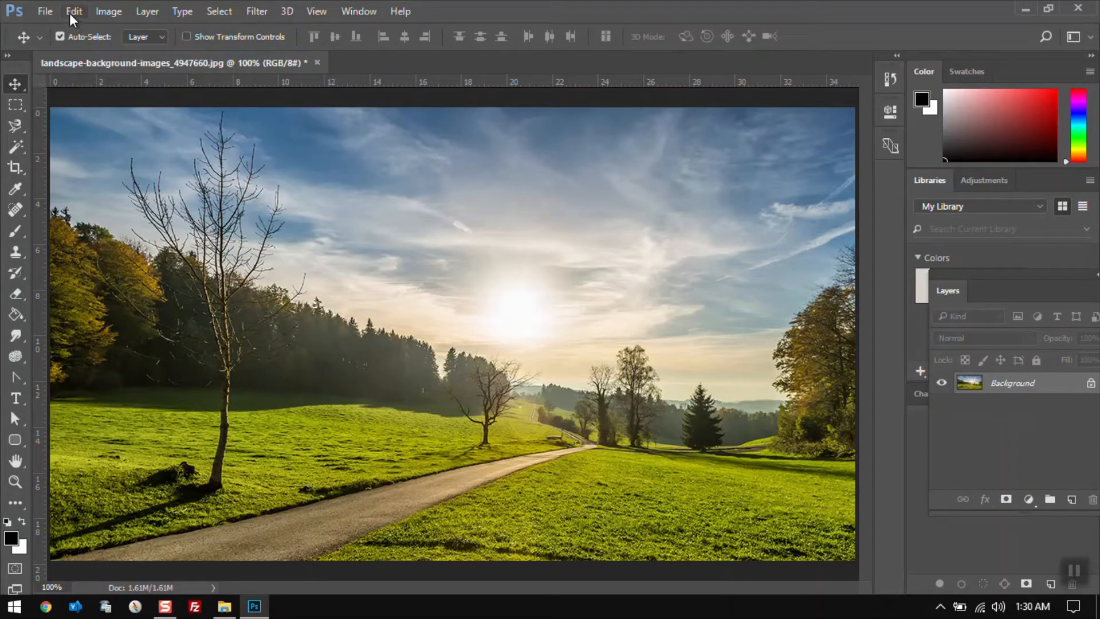
# Step forward twice to restore both name text layers
pyautogui.click(70, 12)
pyautogui.click(115, 41)
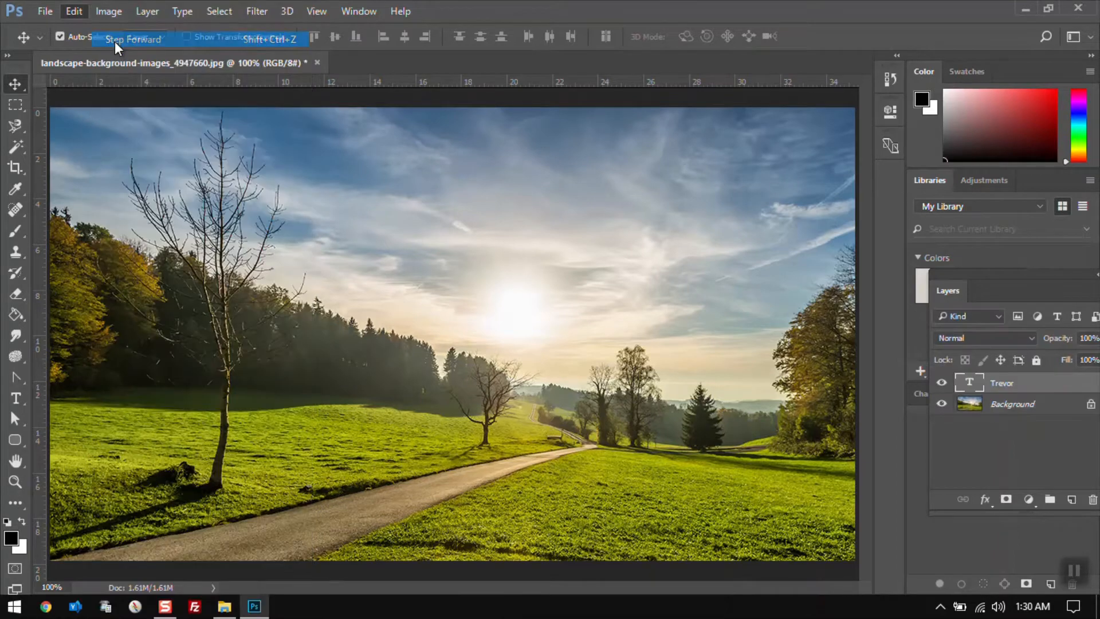
pyautogui.click(79, 10)
pyautogui.click(113, 36)
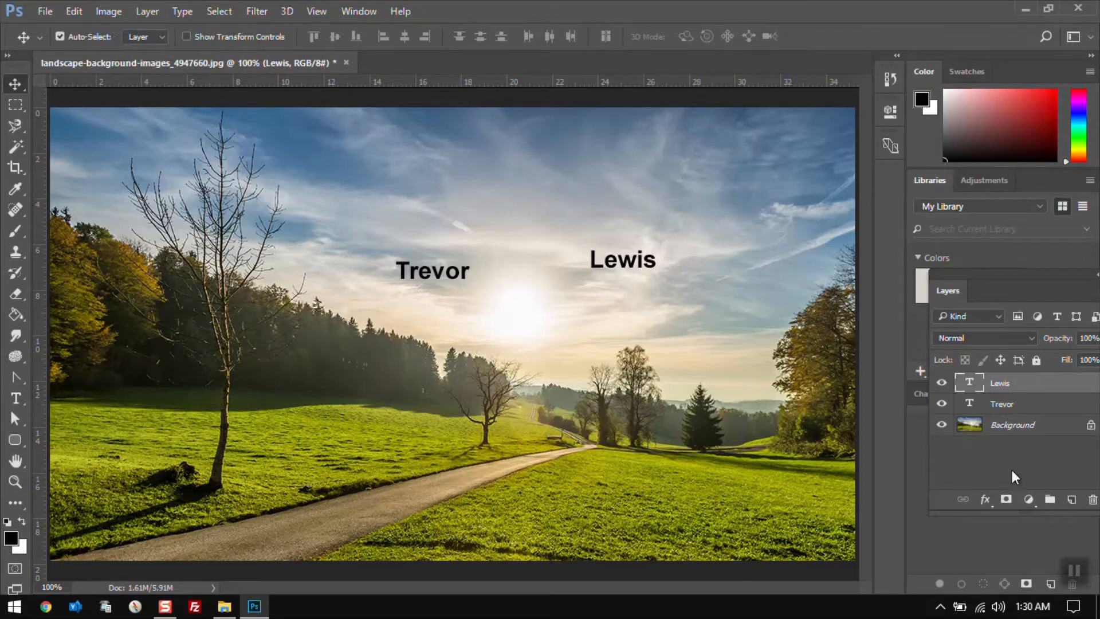
# Delete both name text layers from the landscape image
pyautogui.click(1093, 499)
pyautogui.click(1092, 499)
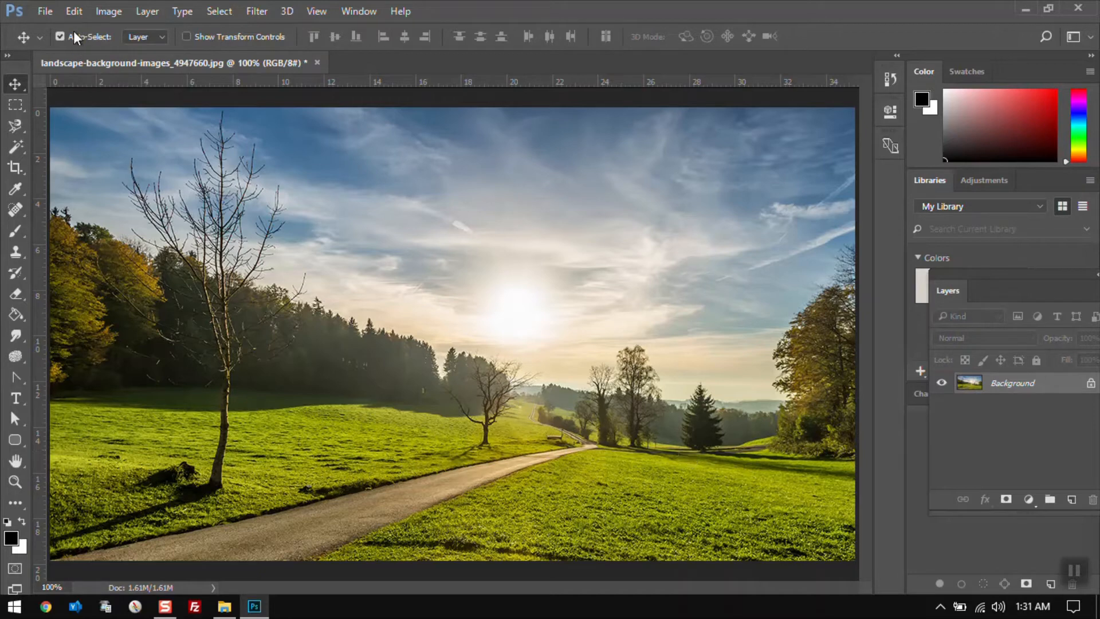
# Add a new empty layer and paint a black brush stroke diagonally across the sky
pyautogui.click(74, 12)
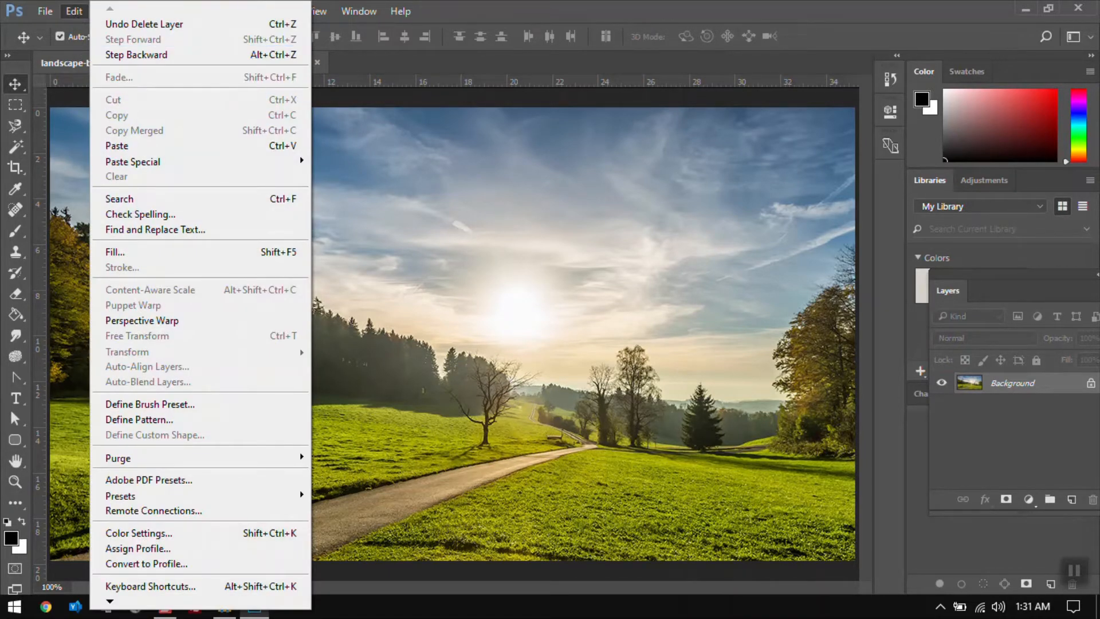
pyautogui.click(406, 310)
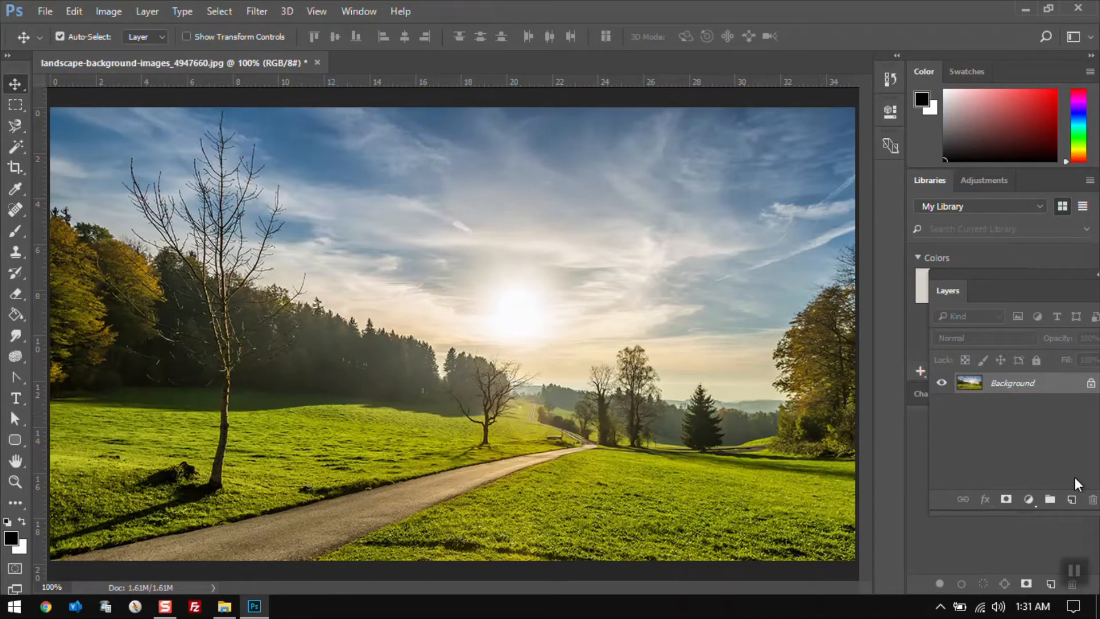
pyautogui.click(1071, 501)
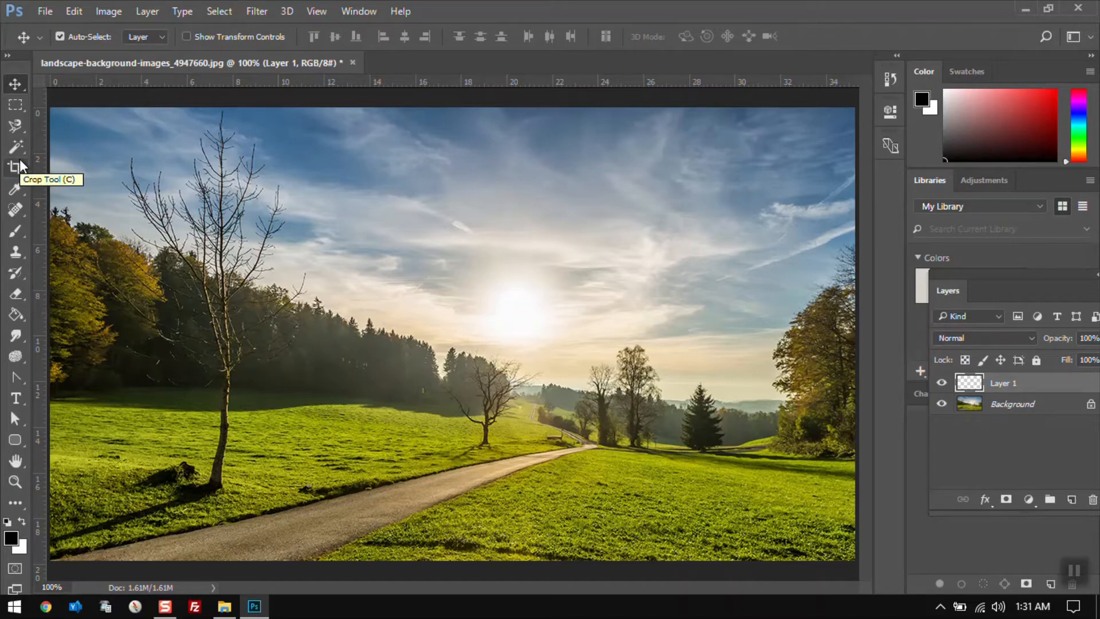
pyautogui.press('b')
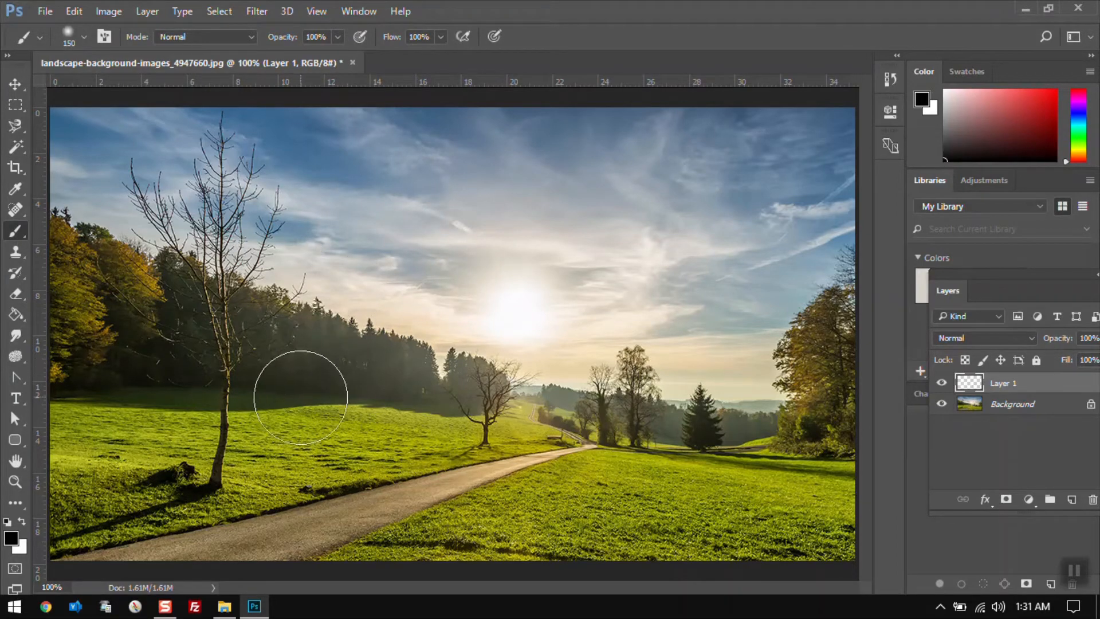
pyautogui.moveTo(299, 397)
pyautogui.mouseDown()
pyautogui.moveTo(501, 278)
pyautogui.moveTo(663, 218)
pyautogui.moveTo(710, 214)
pyautogui.mouseUp()
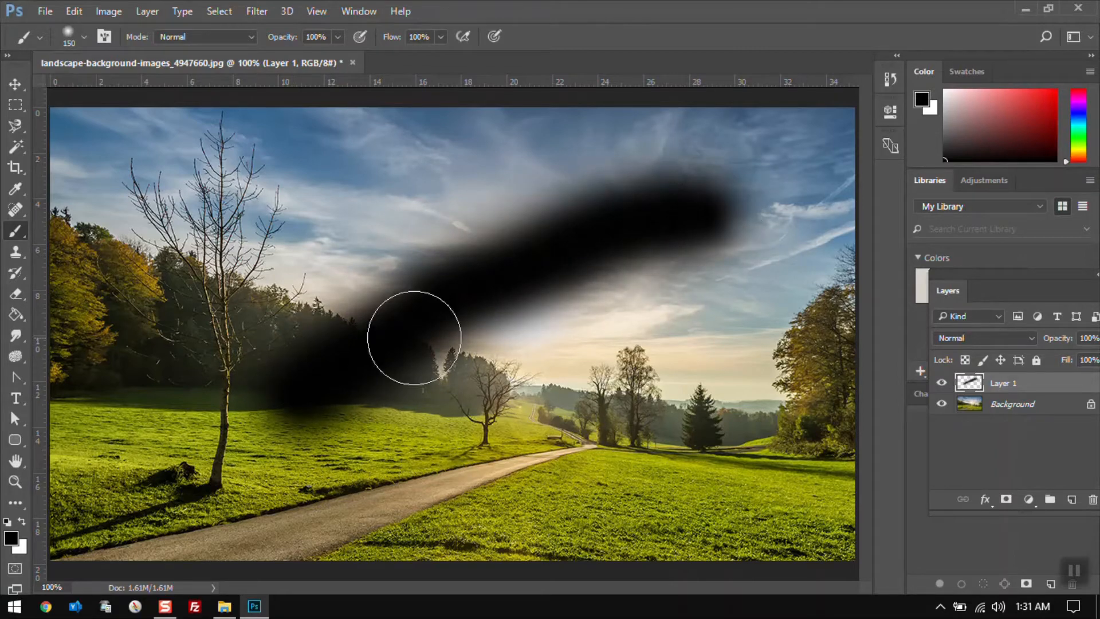
# Fade the brush stroke to 50% opacity
pyautogui.press('v')
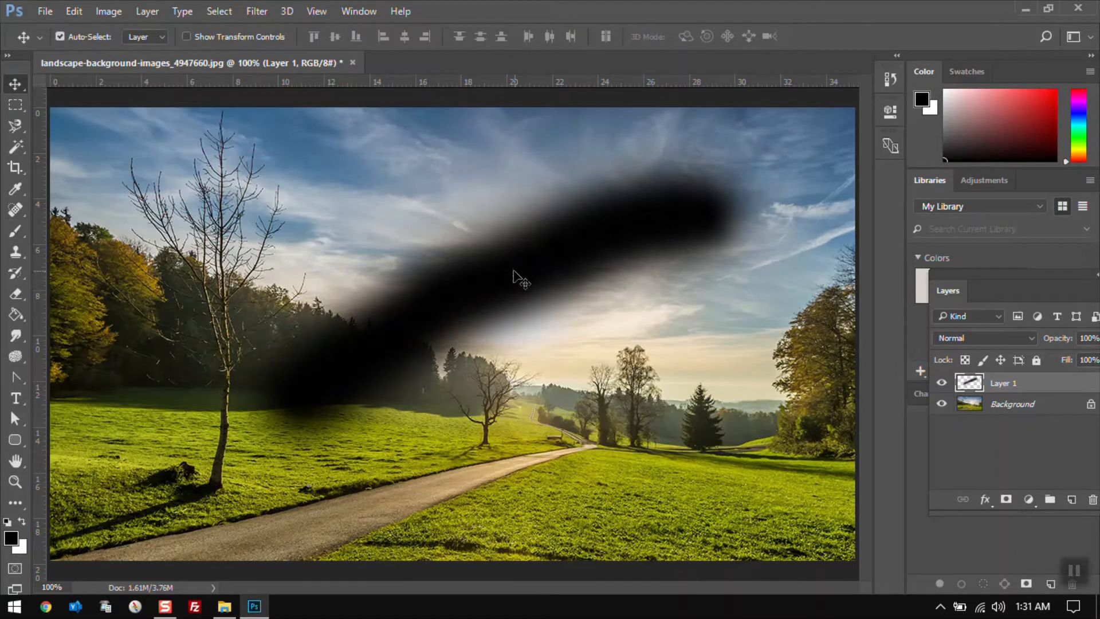
pyautogui.click(68, 9)
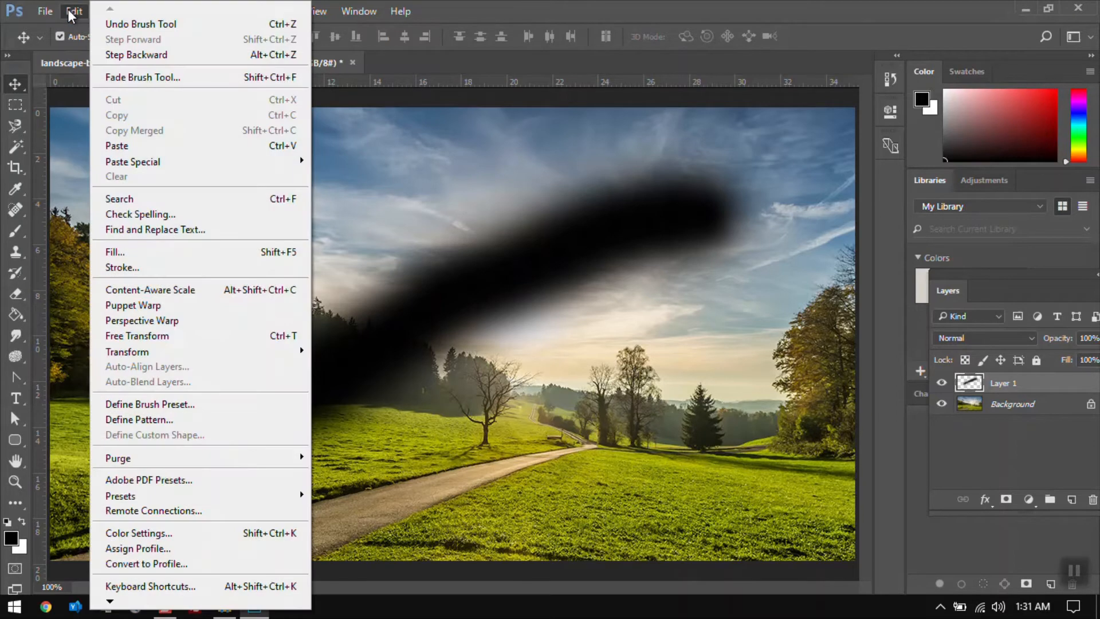
pyautogui.click(122, 76)
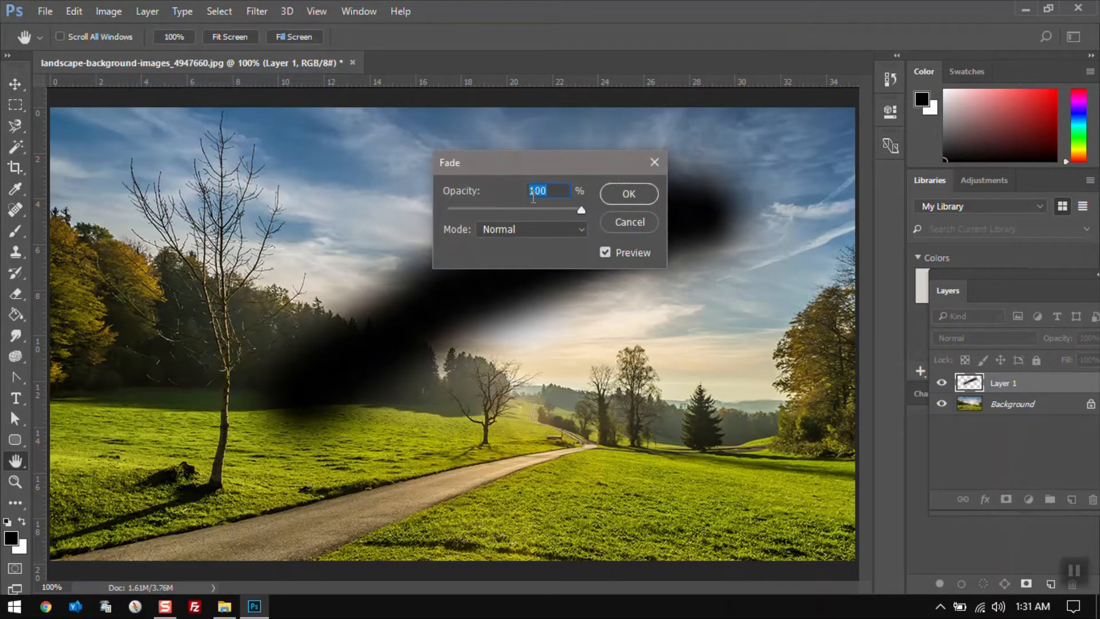
pyautogui.write('50')
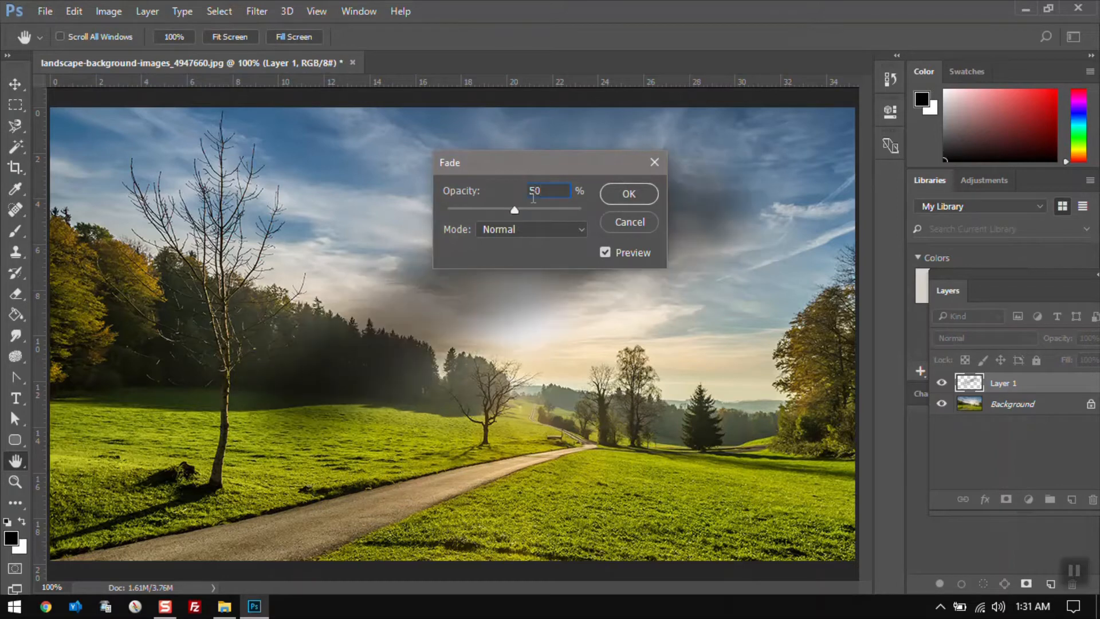
pyautogui.click(642, 191)
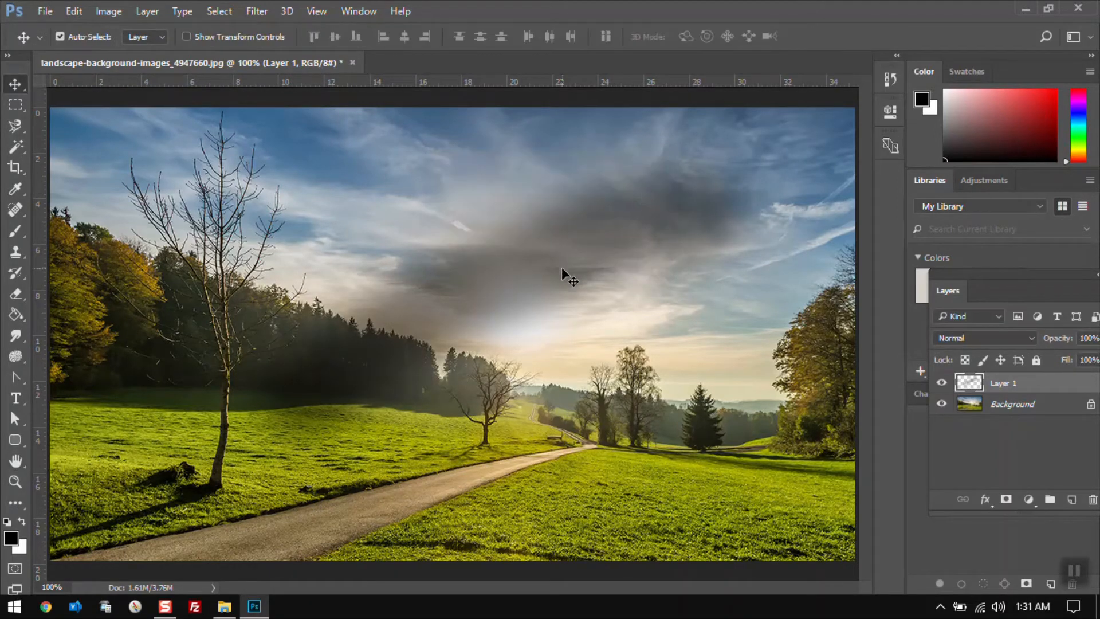
# Undo the fade and delete the brush stroke layer
pyautogui.click(74, 11)
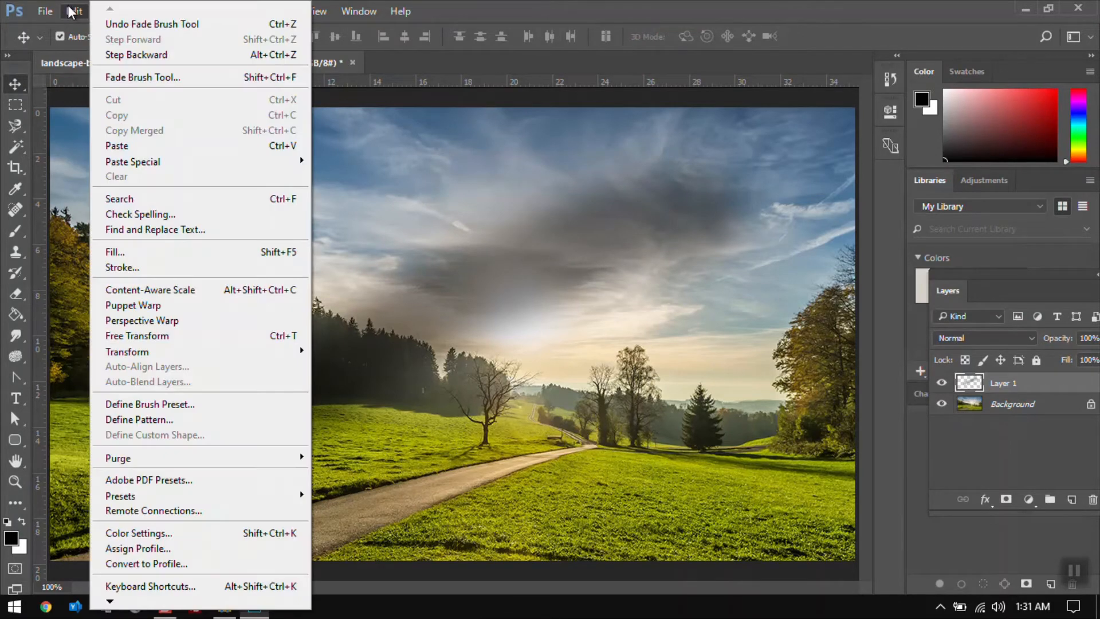
pyautogui.click(101, 26)
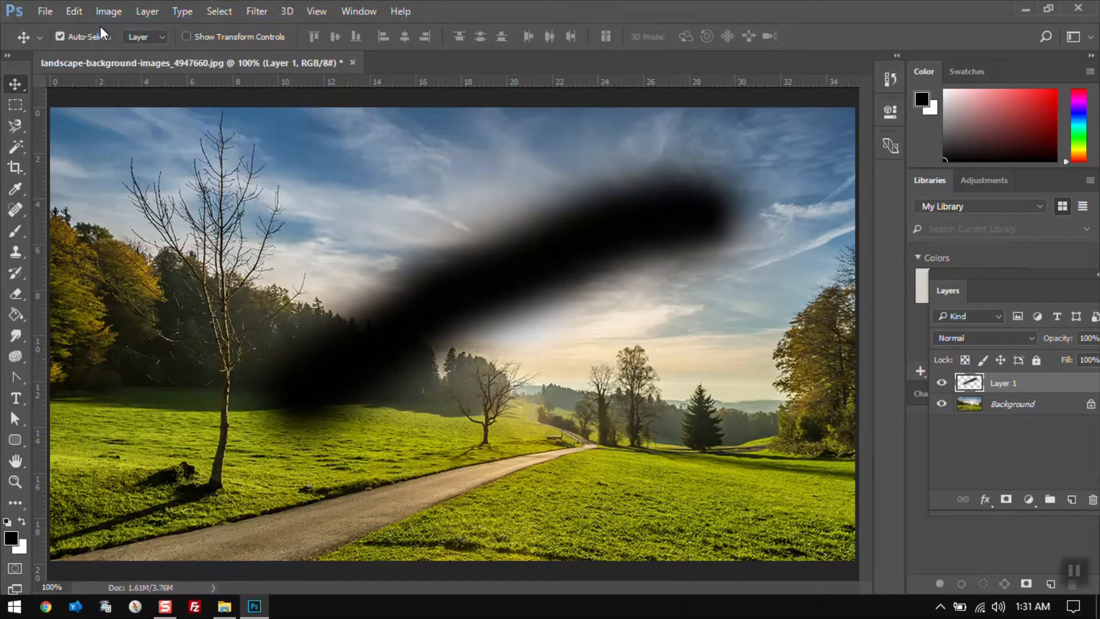
pyautogui.click(1087, 503)
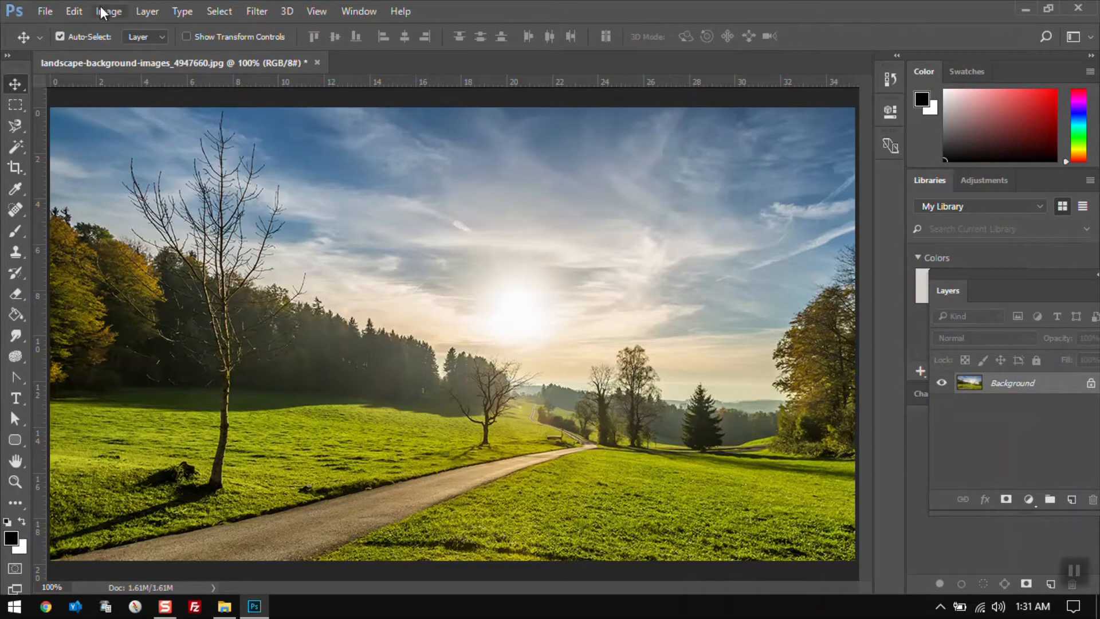
# Duplicate the Background layer and hide the original Background layer
pyautogui.click(76, 12)
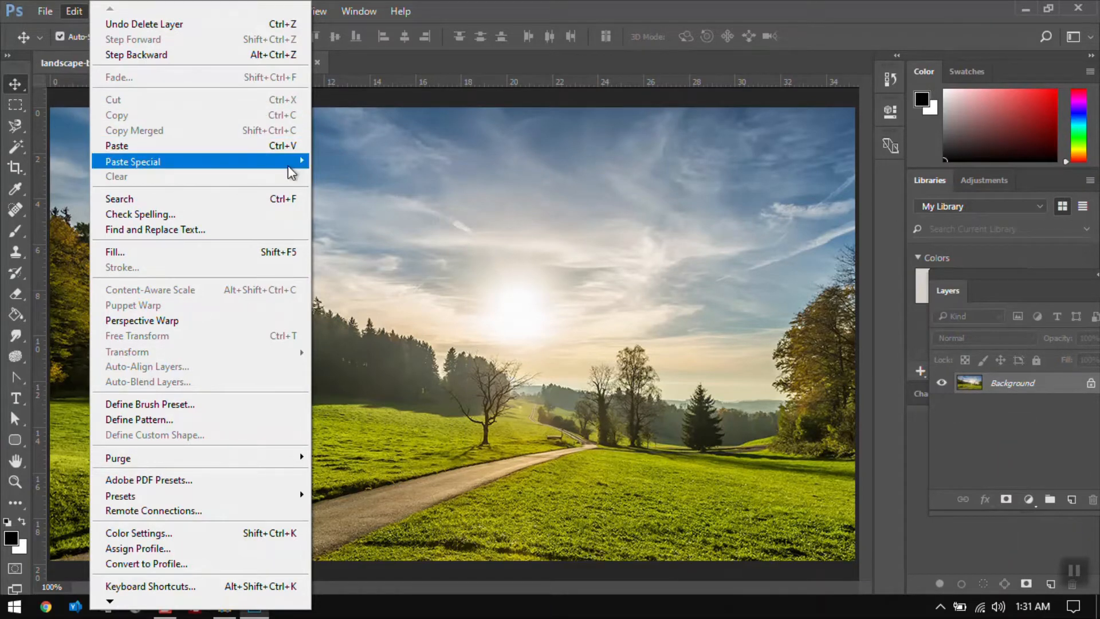
pyautogui.click(573, 311)
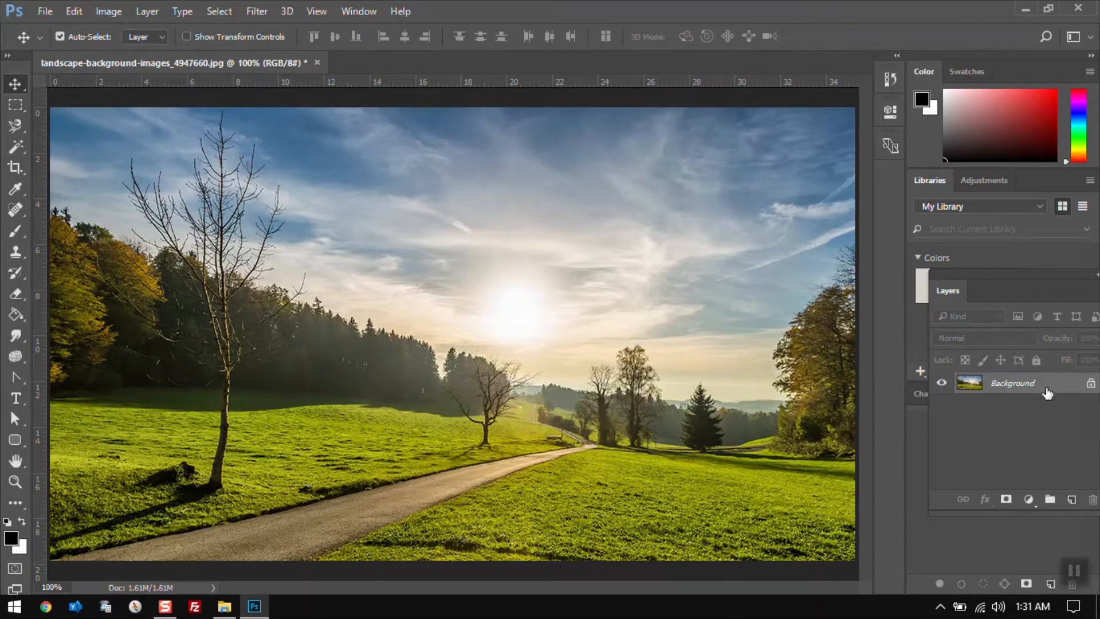
pyautogui.moveTo(1045, 385); pyautogui.dragTo(1069, 495)
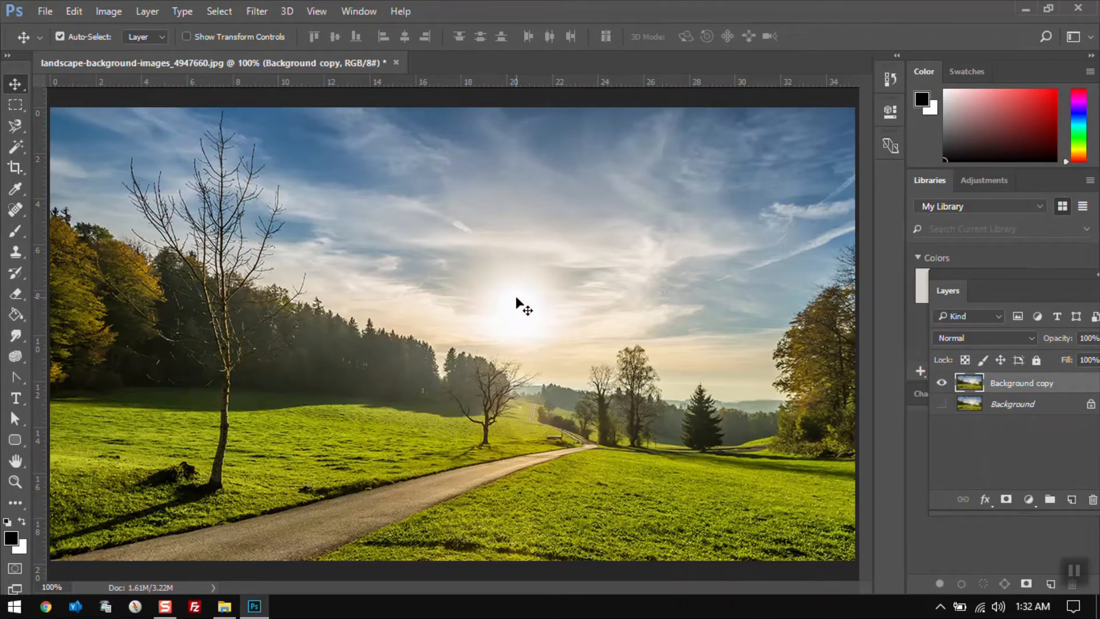
pyautogui.click(941, 404)
# Cut a rectangular selection around the sun from the background copy, then undo the cut
pyautogui.click(19, 107)
pyautogui.moveTo(367, 208); pyautogui.dragTo(652, 421)
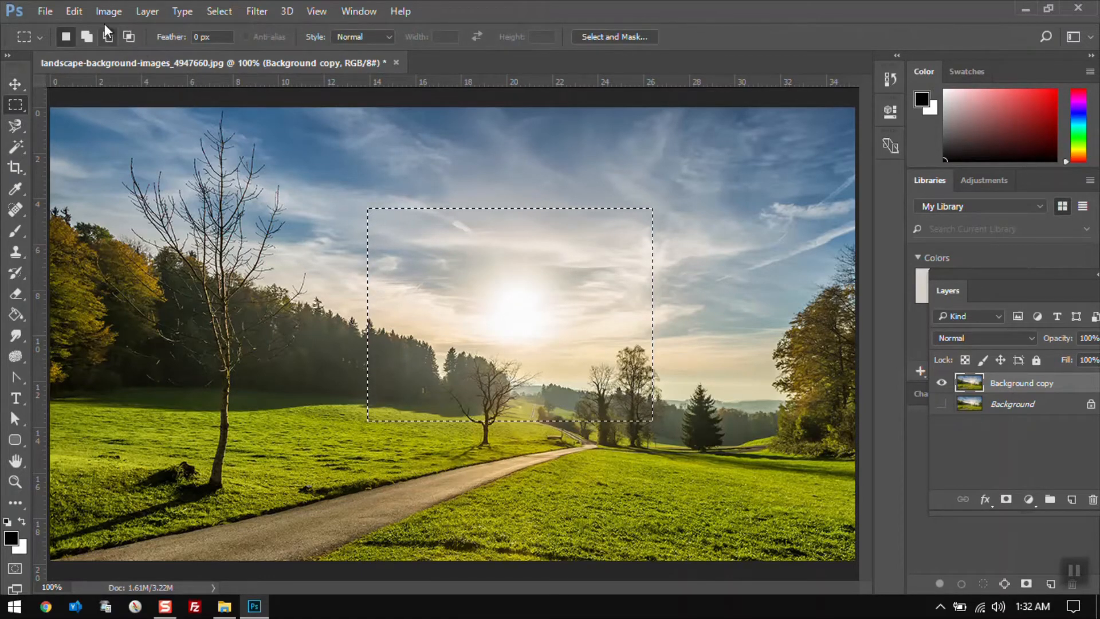
pyautogui.click(74, 10)
pyautogui.click(122, 95)
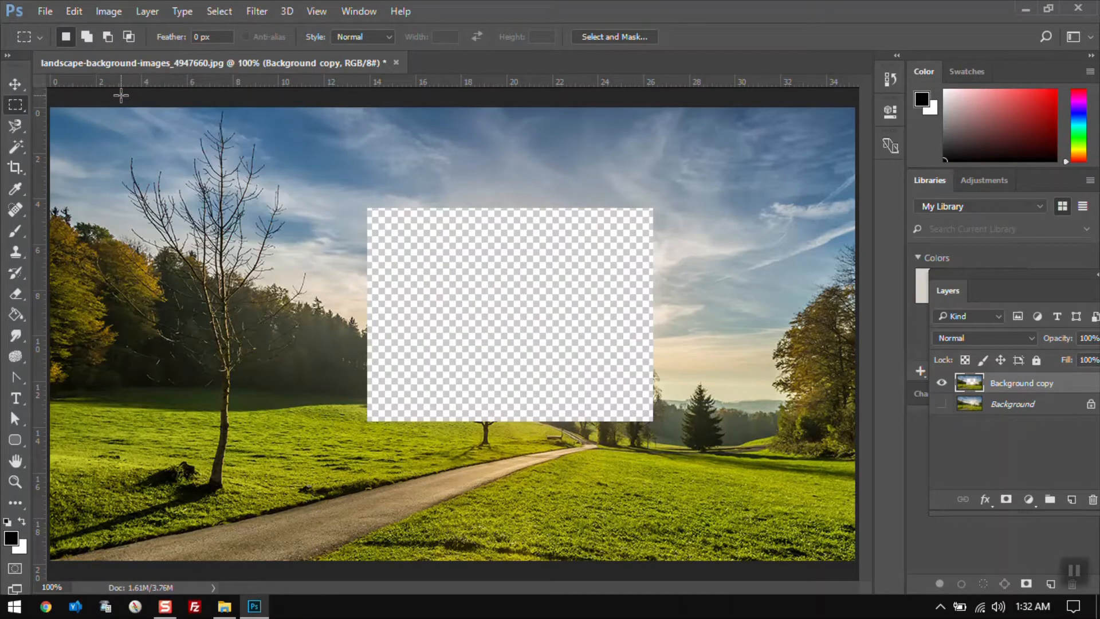
pyautogui.hotkey('ctrl', 'z')
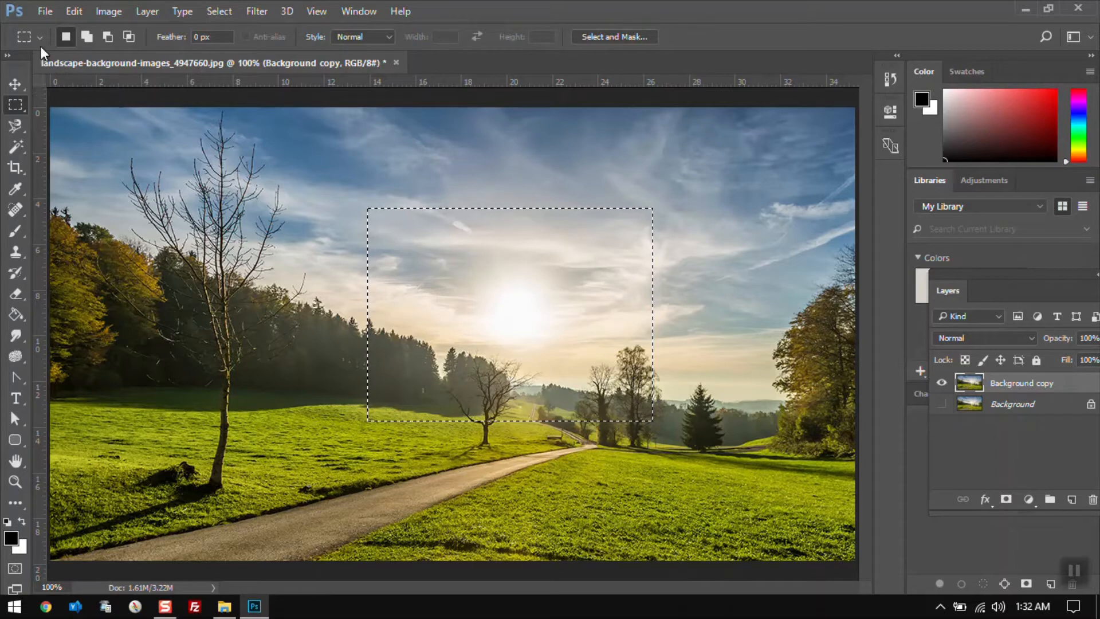
# Copy the rectangular selection and paste it as a new layer
pyautogui.click(76, 11)
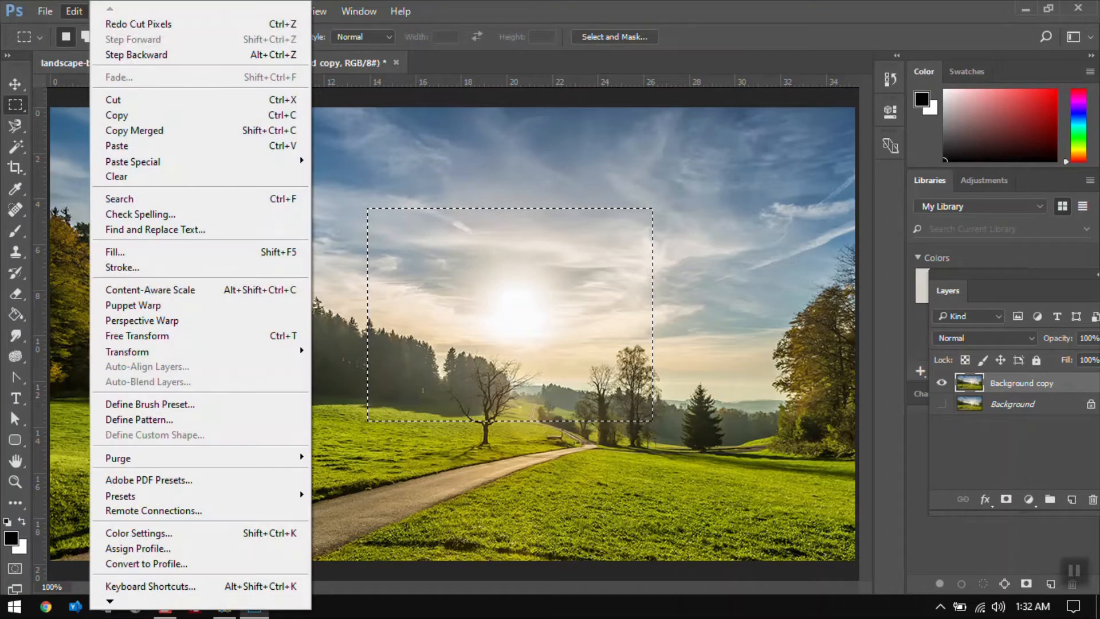
pyautogui.click(146, 112)
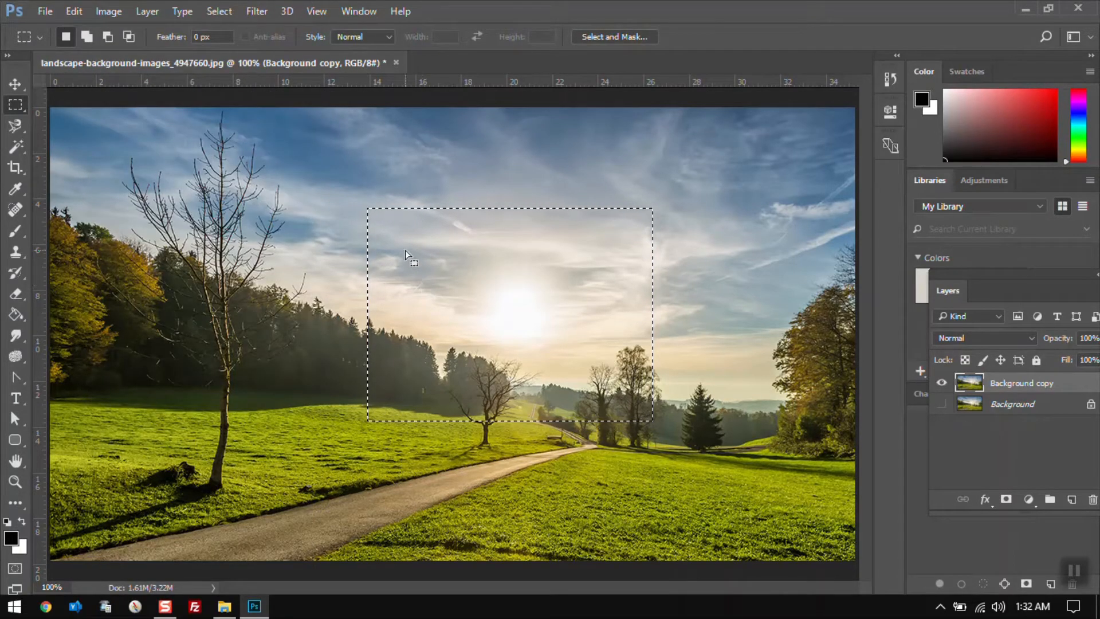
pyautogui.click(73, 11)
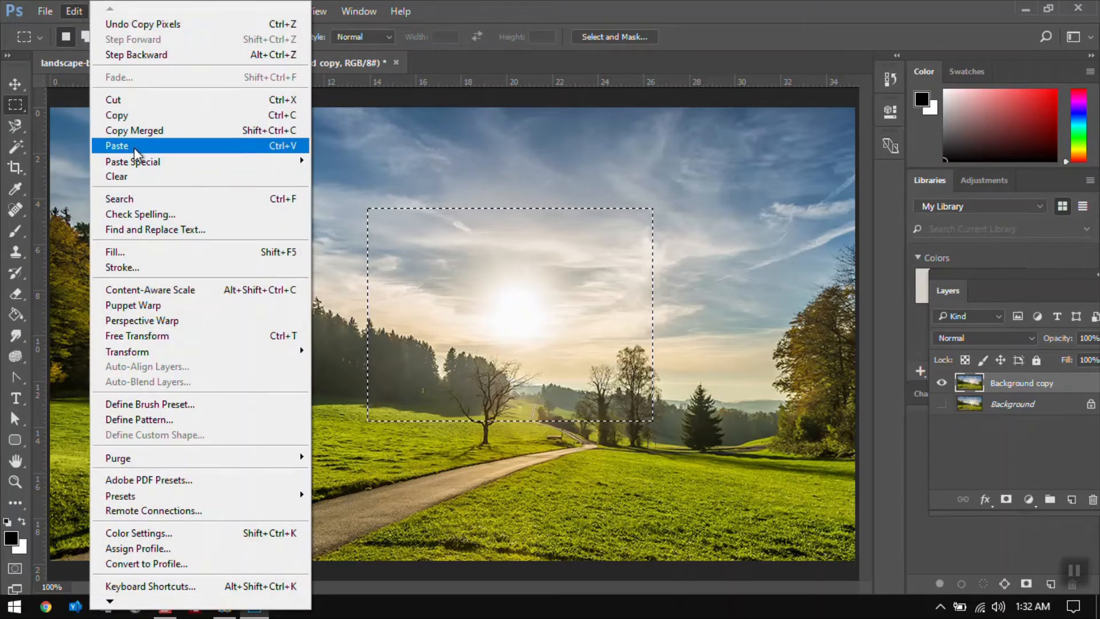
pyautogui.click(134, 147)
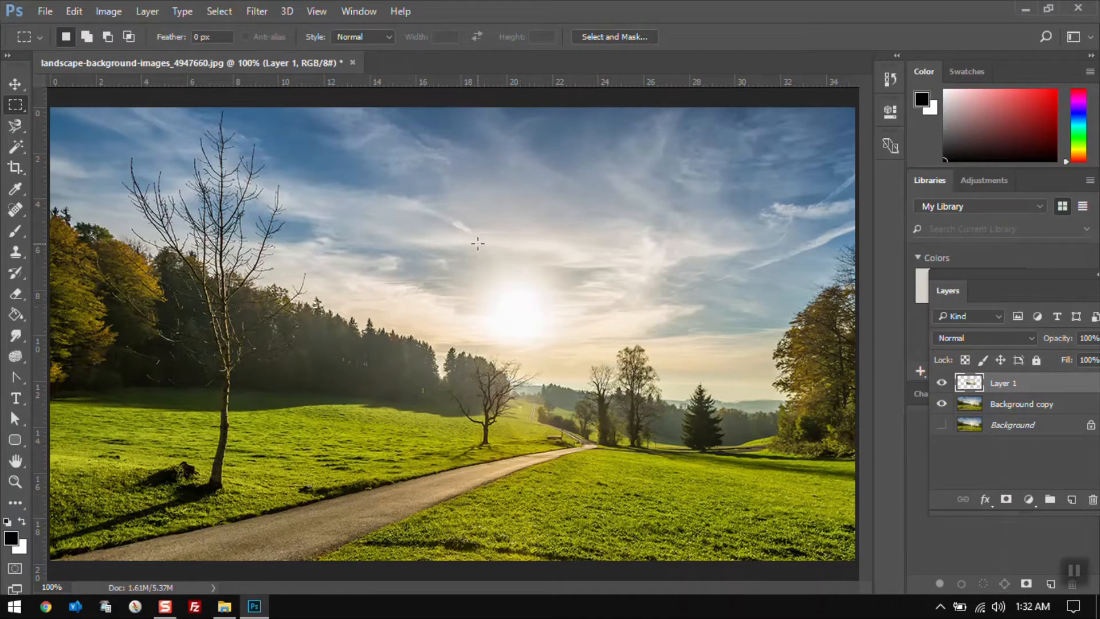
# Move the pasted layer up and to the left, then undo the move
pyautogui.press('v')
pyautogui.moveTo(400, 237); pyautogui.dragTo(475, 273)
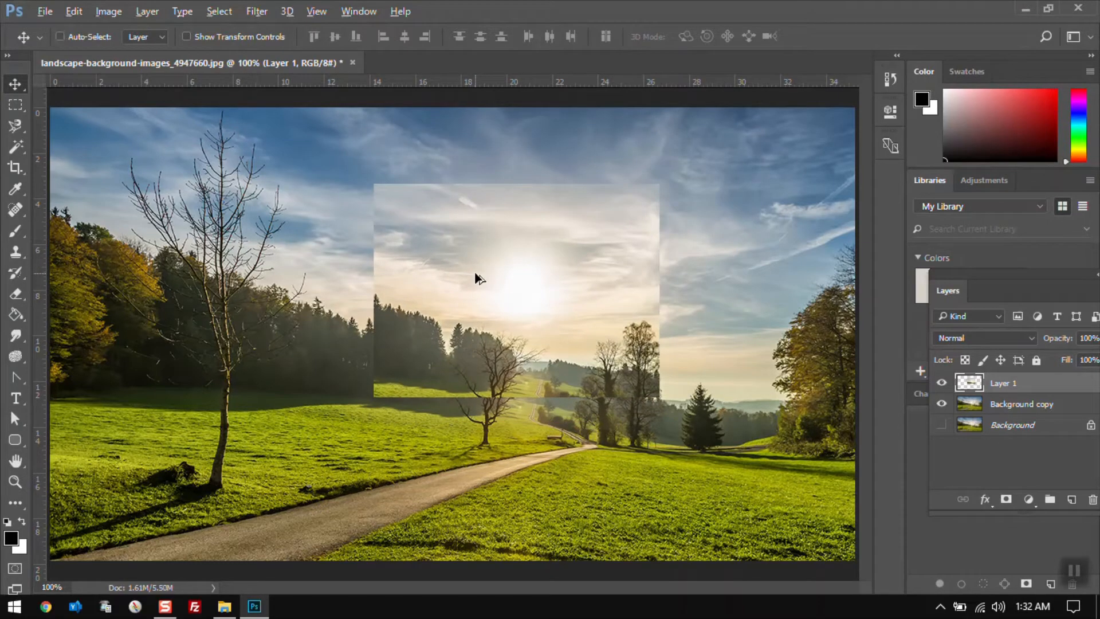
pyautogui.hotkey('ctrl', 'z')
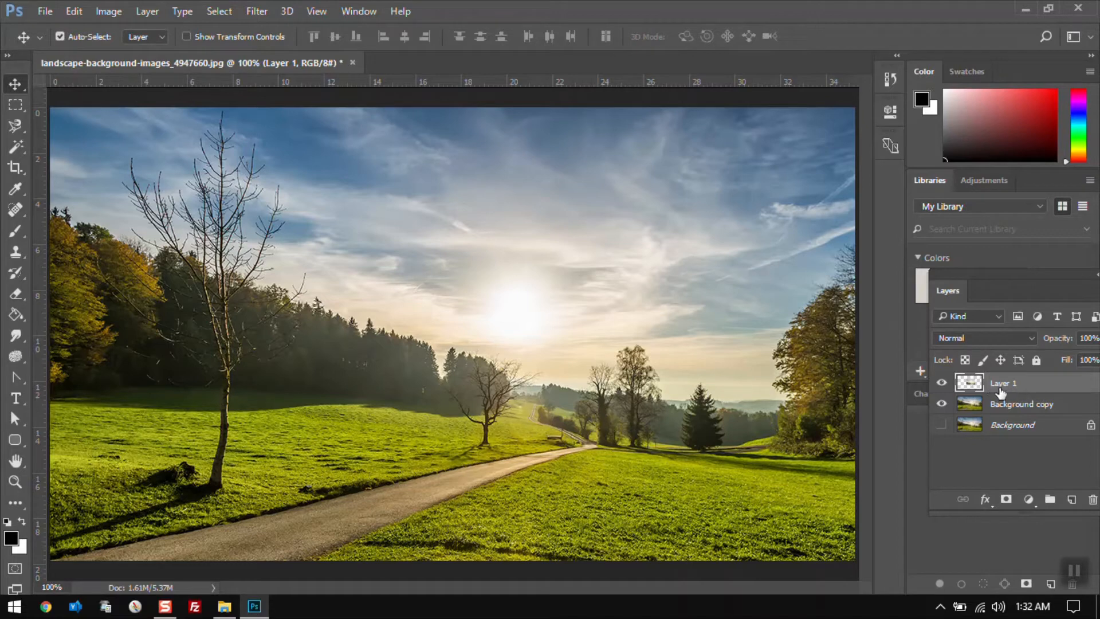
# Toggle the pasted layer's visibility and delete the pasted layer
pyautogui.keyDown('ctrl'); pyautogui.click(943, 385); pyautogui.keyUp('ctrl')
pyautogui.click(942, 384)
pyautogui.moveTo(480, 359); pyautogui.dragTo(394, 299)
pyautogui.click(942, 384)
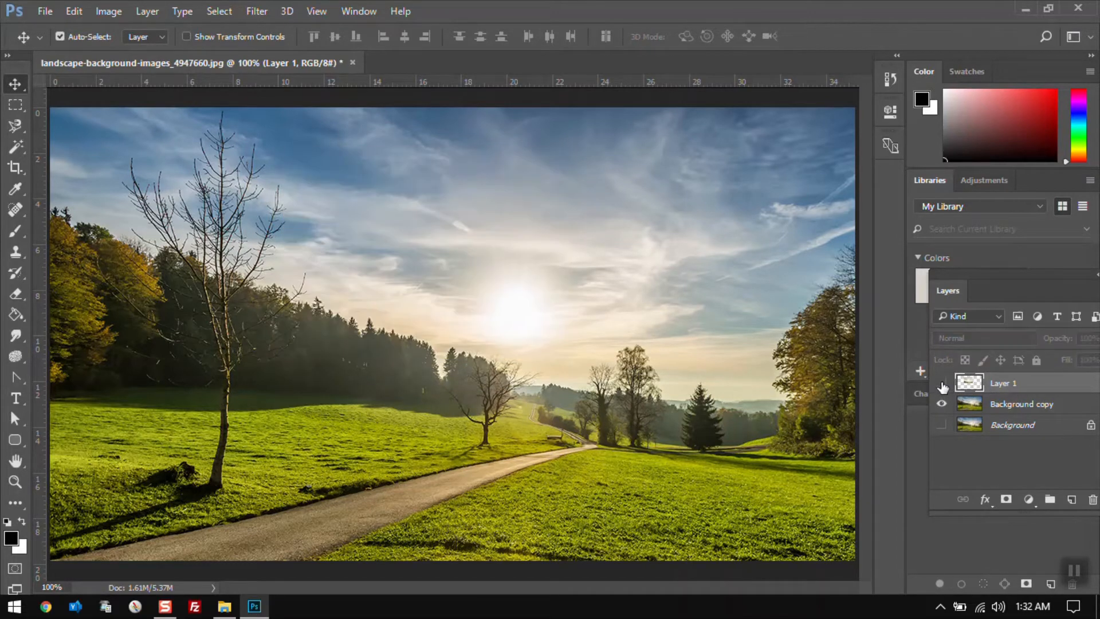
pyautogui.click(942, 384)
pyautogui.click(943, 384)
pyautogui.click(1092, 501)
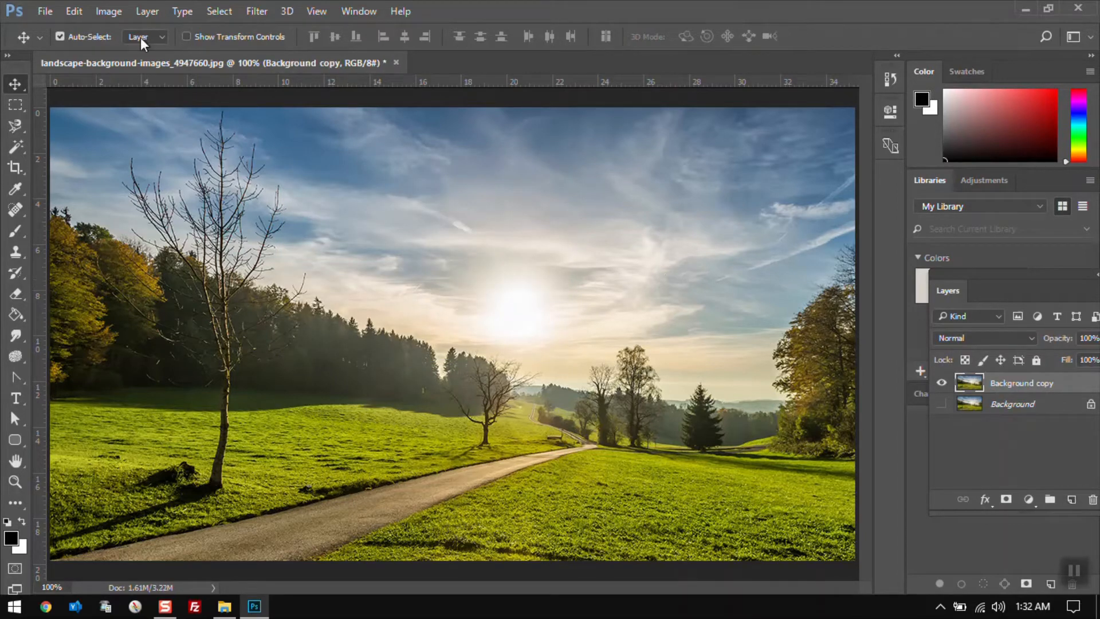
# Add a text layer with the author's first name above the sun and commit it
pyautogui.click(74, 11)
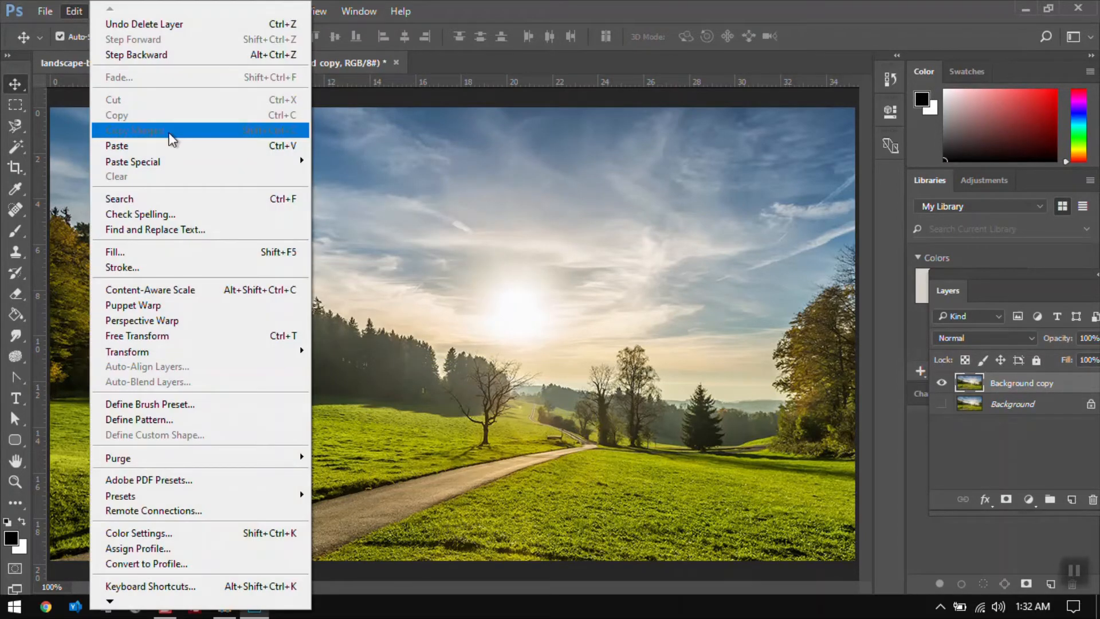
pyautogui.click(660, 310)
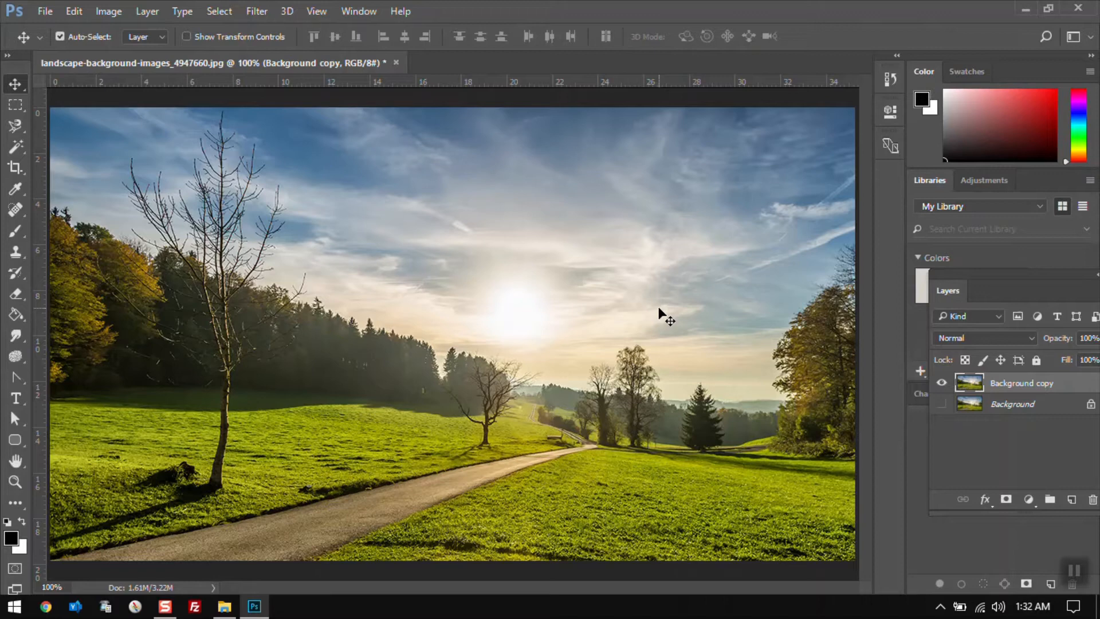
pyautogui.press('t')
pyautogui.click(492, 243)
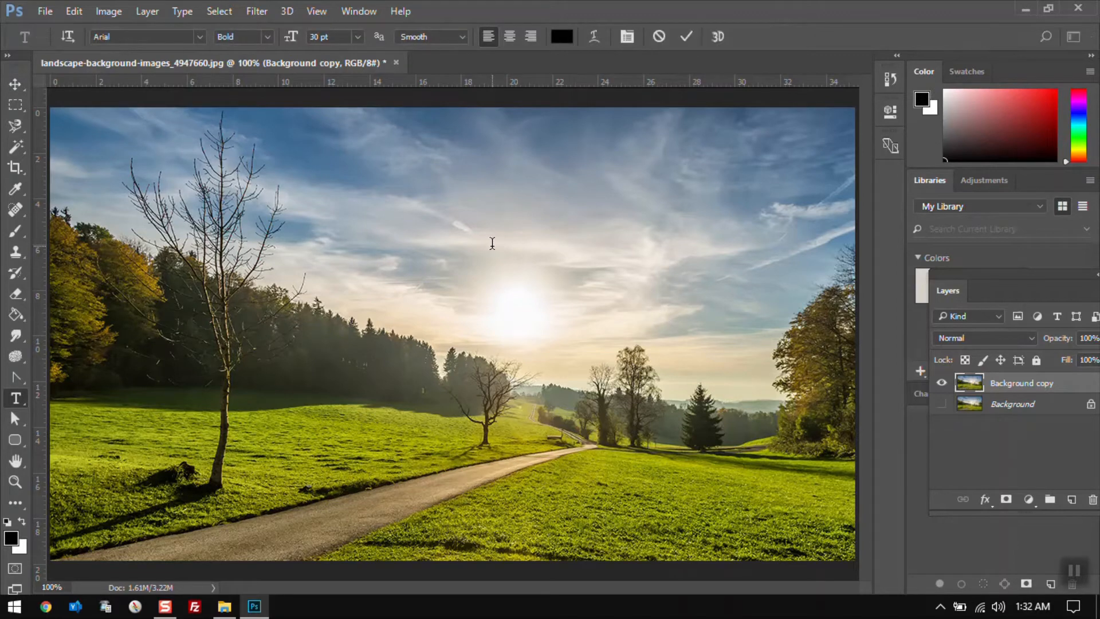
pyautogui.write('Trevor')
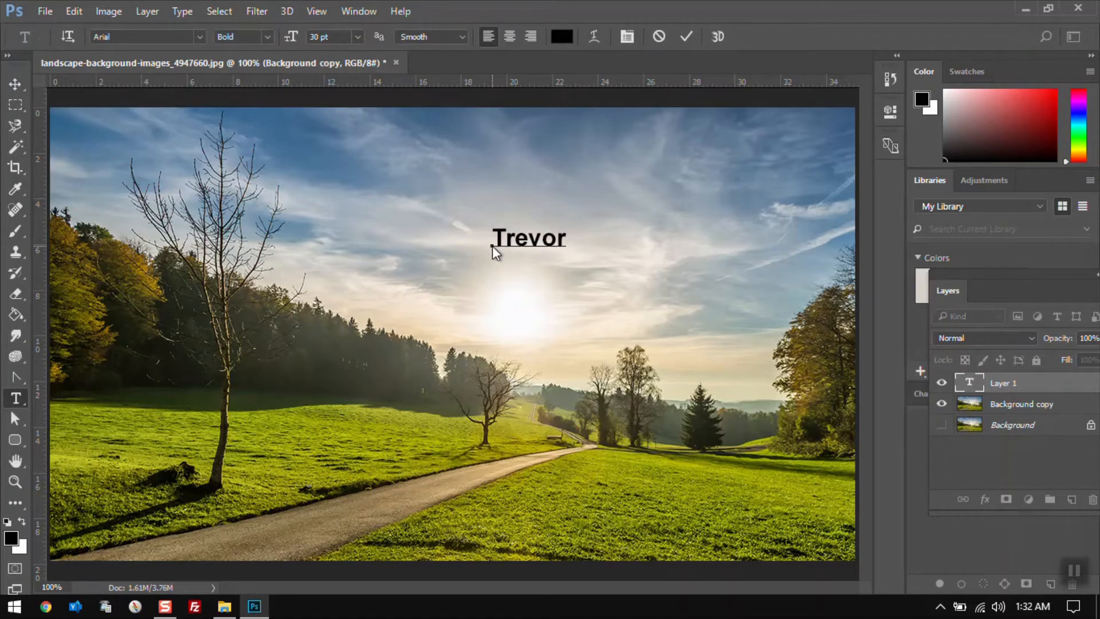
pyautogui.click(14, 84)
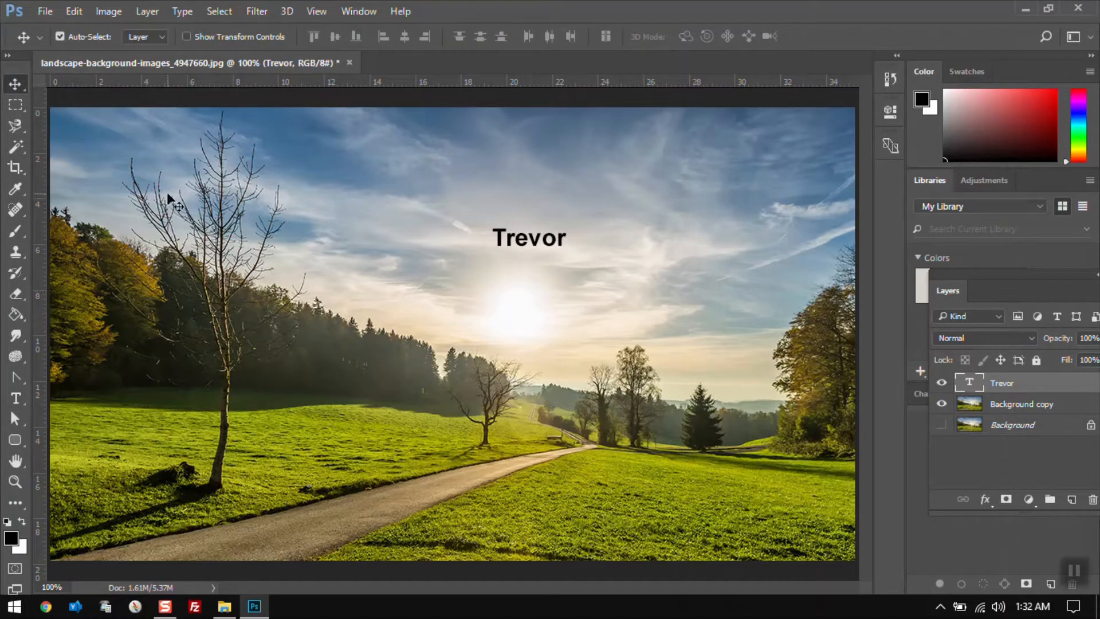
# Draw and clear a marquee selection over the name, then delete the first-name text layer
pyautogui.click(16, 104)
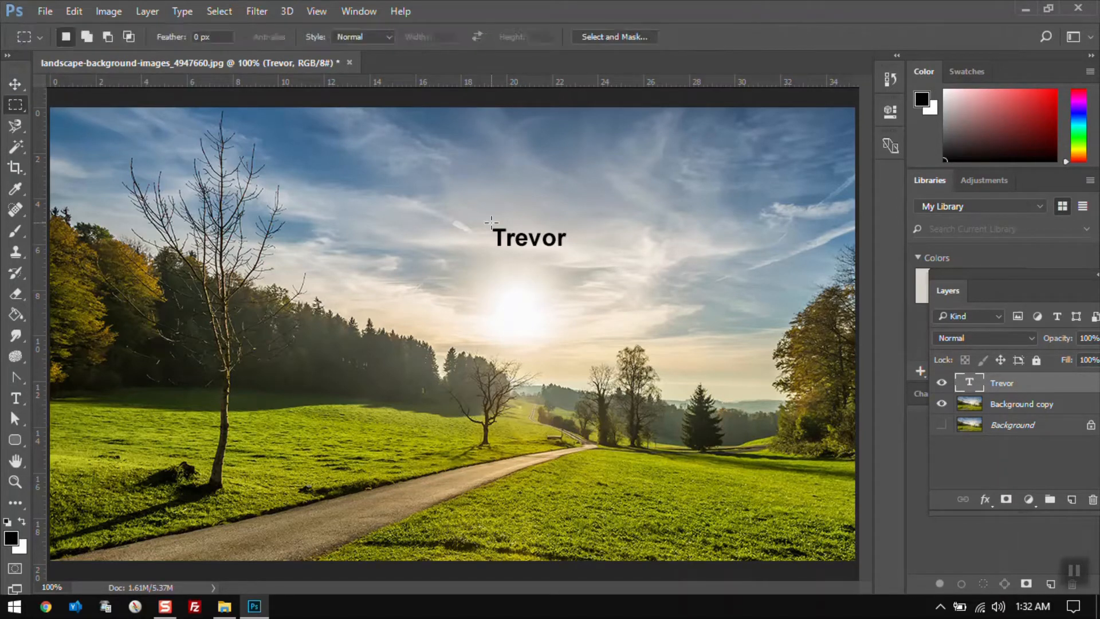
pyautogui.moveTo(441, 171); pyautogui.dragTo(689, 338)
pyautogui.click(622, 424)
pyautogui.click(1090, 499)
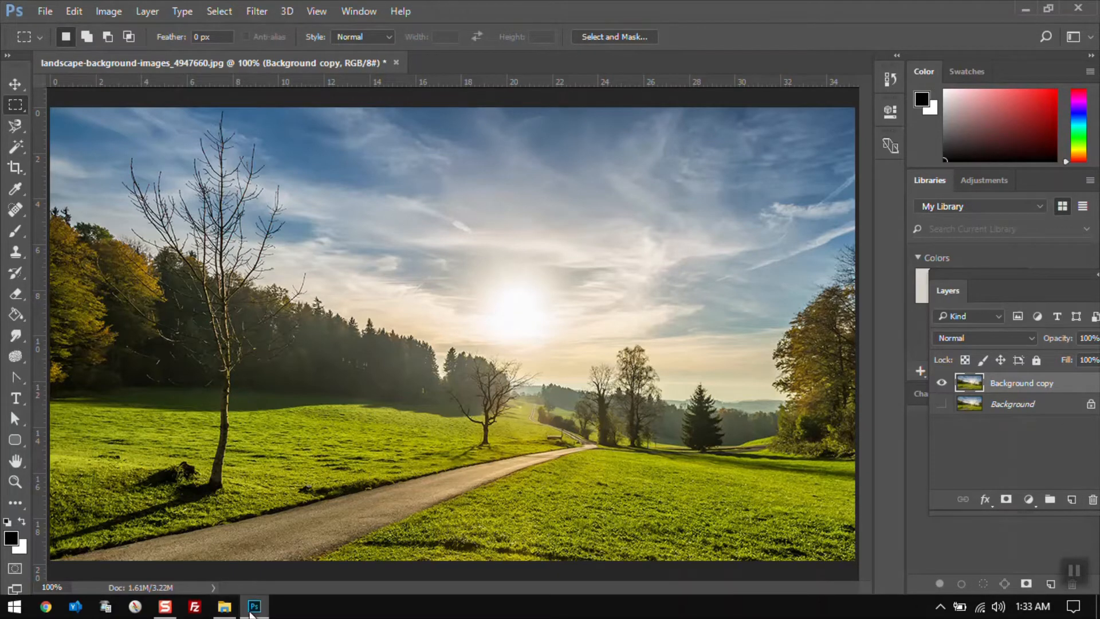
# Place eyesopen.jpg from the ref1 folder into the landscape document and commit the placement
pyautogui.click(224, 606)
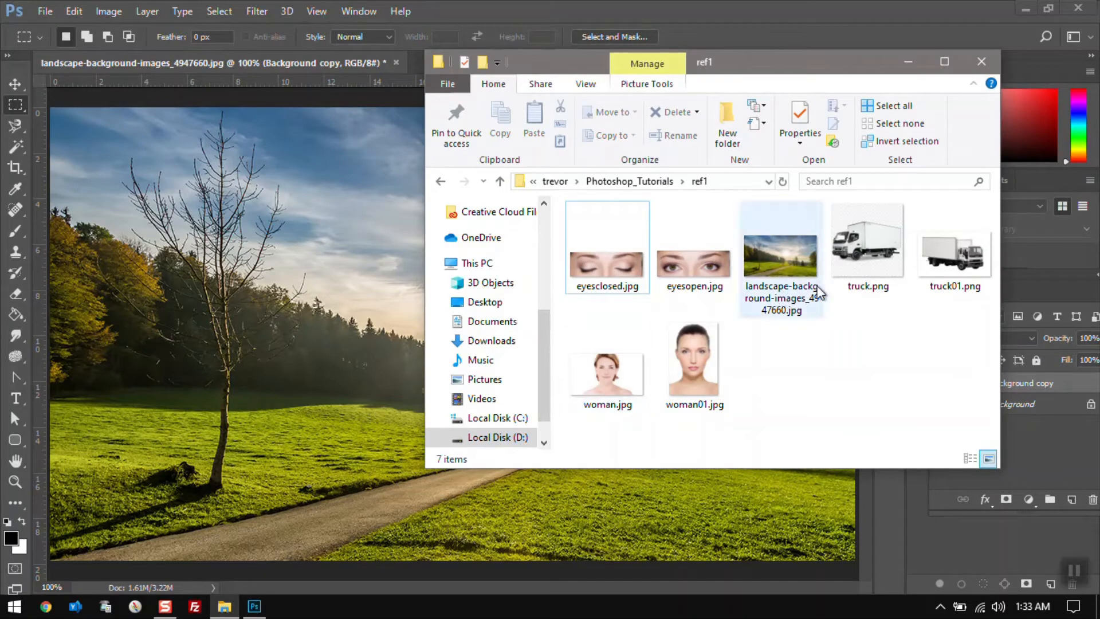
pyautogui.moveTo(700, 270); pyautogui.dragTo(353, 221)
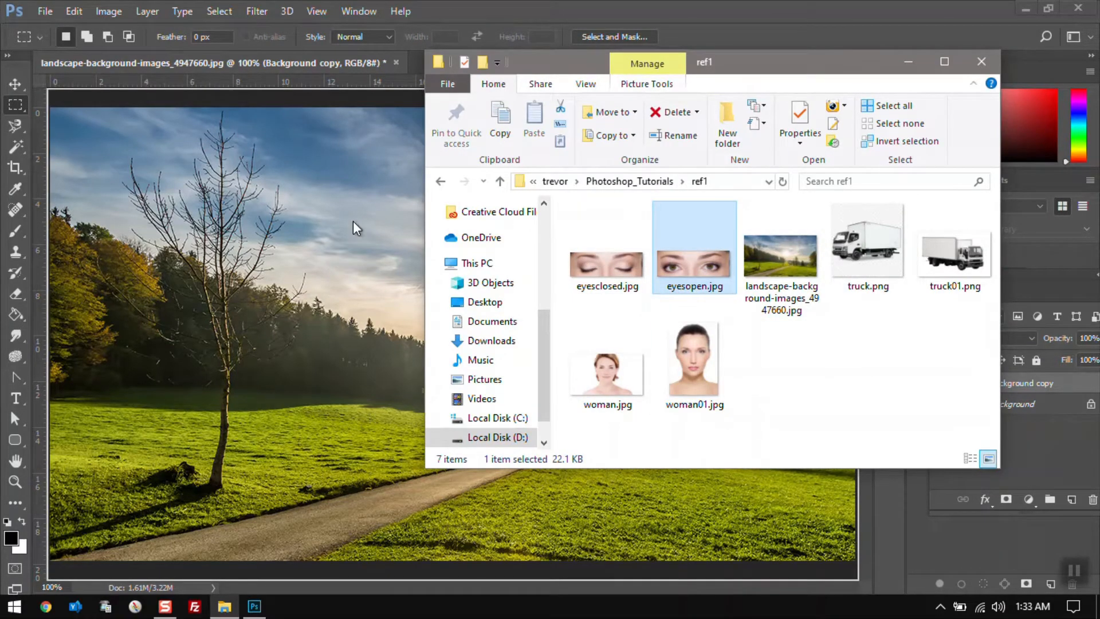
pyautogui.press('Return')
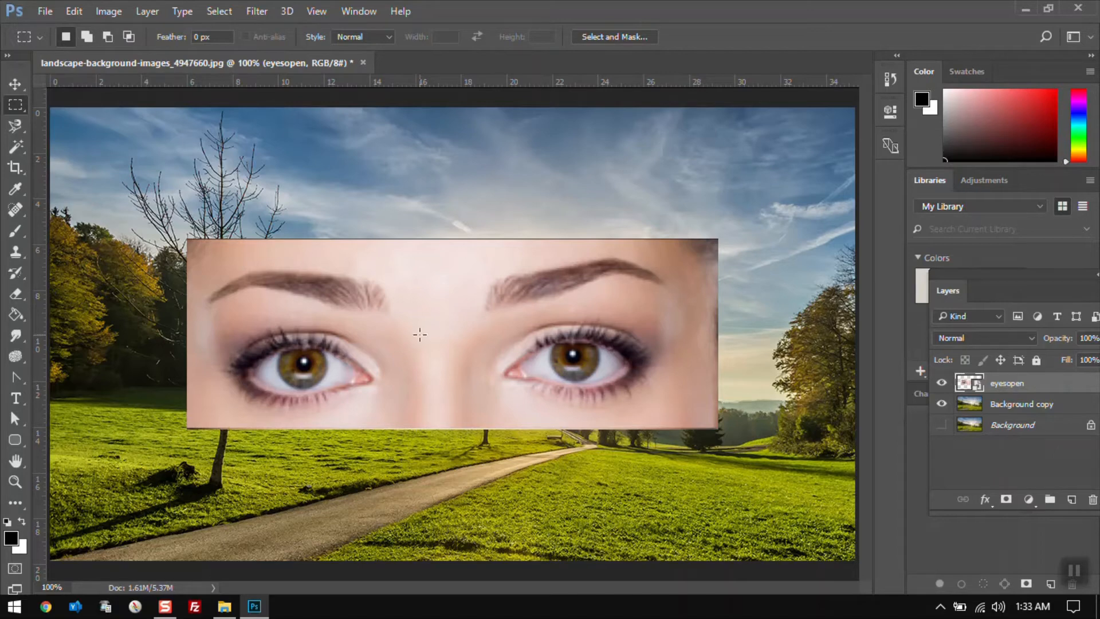
# Select a rectangle across the upper part of the eyesopen layer, copy it and paste it as a new layer
pyautogui.moveTo(363, 162); pyautogui.dragTo(639, 338)
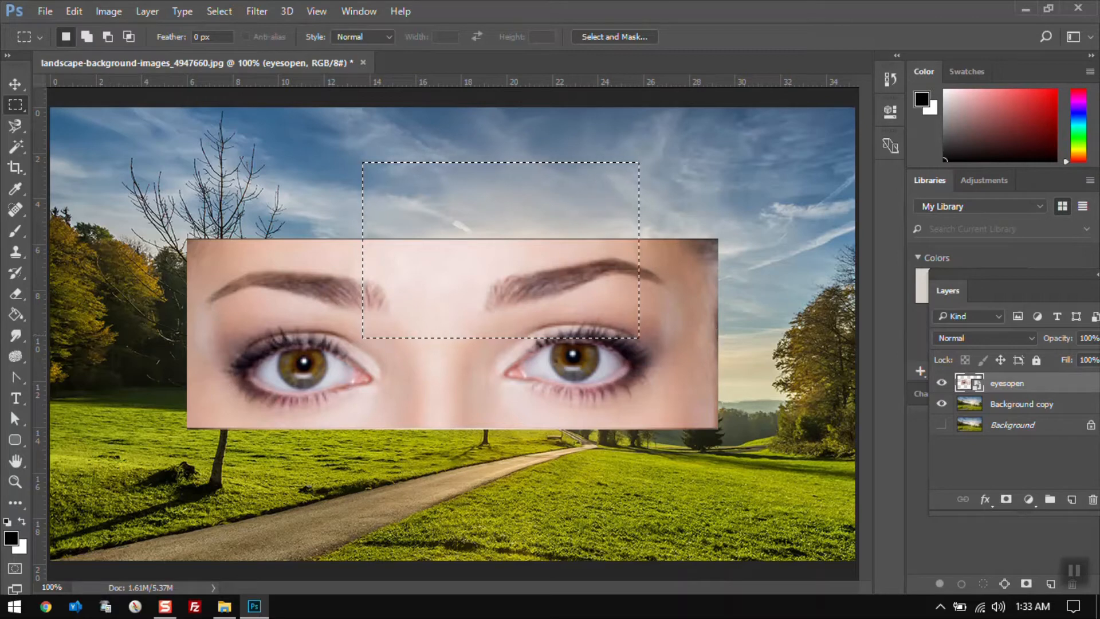
pyautogui.click(74, 11)
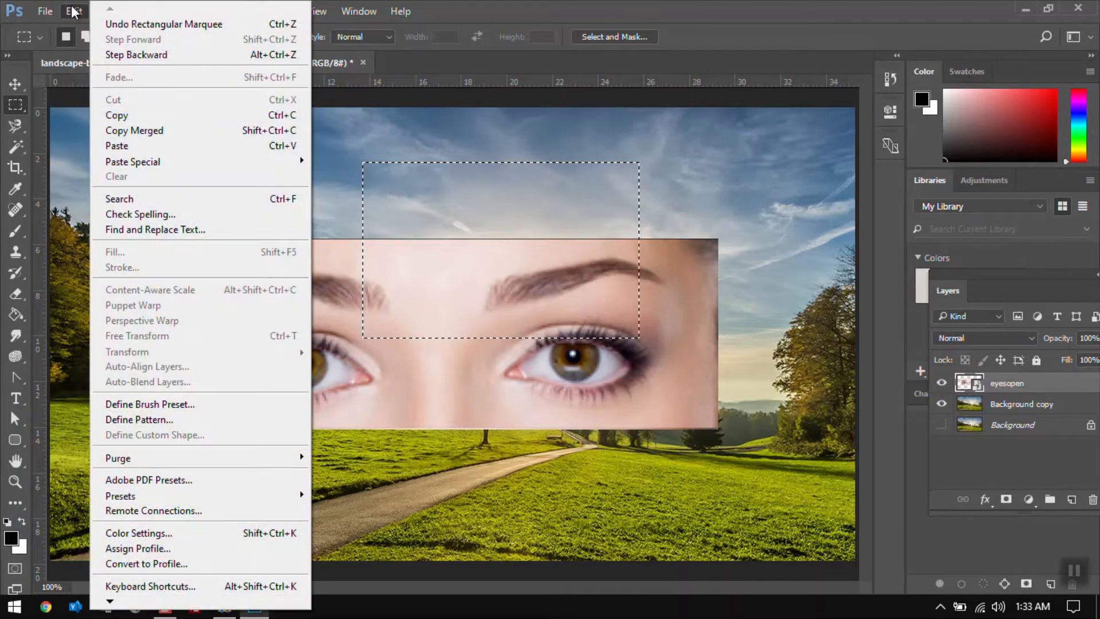
pyautogui.click(130, 120)
pyautogui.click(80, 13)
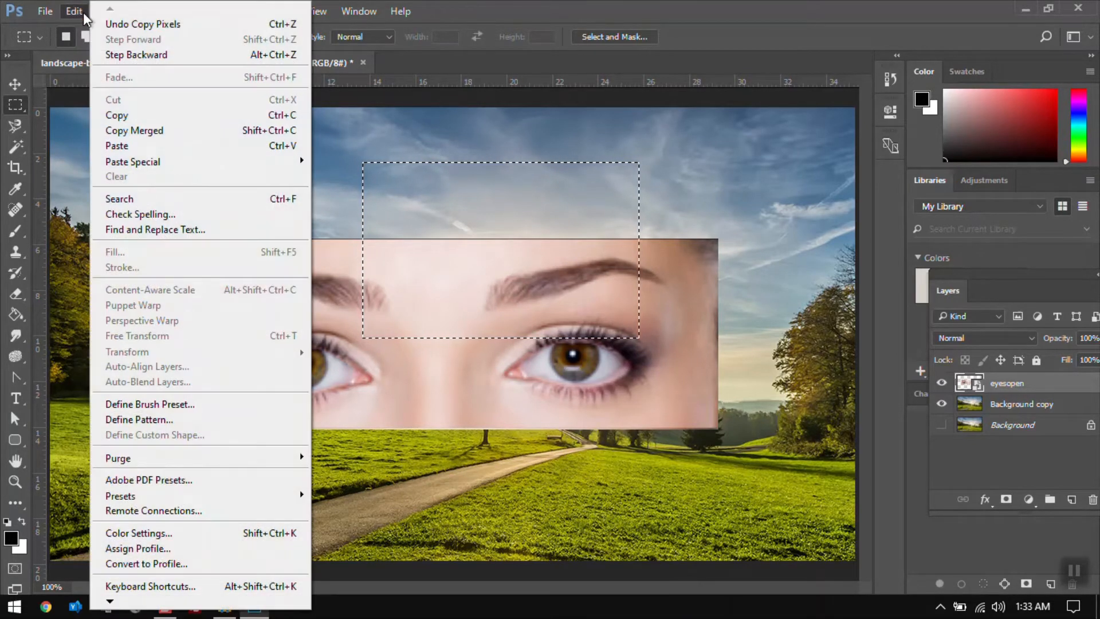
pyautogui.click(162, 148)
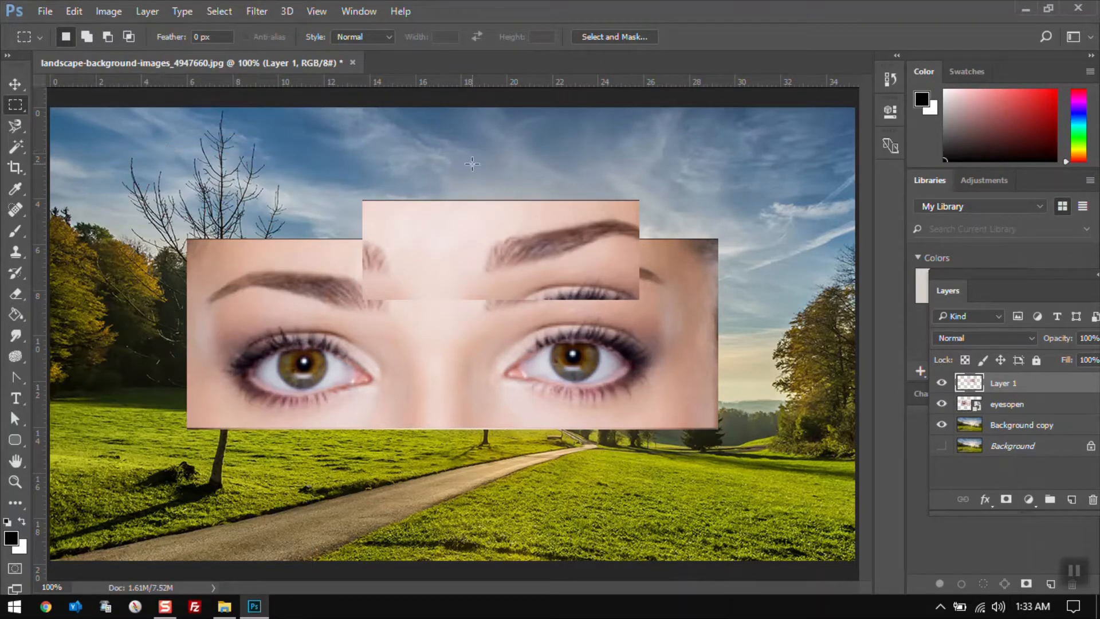
# Move the pasted eyebrow layer down over the eyes and delete that layer
pyautogui.press('v')
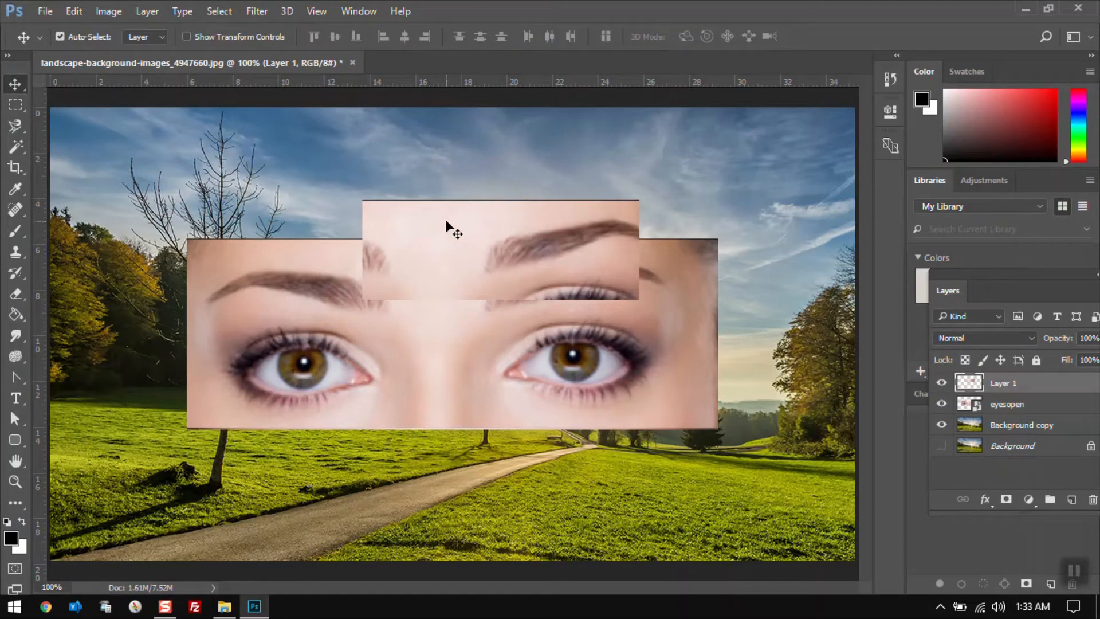
pyautogui.moveTo(446, 222); pyautogui.dragTo(411, 314)
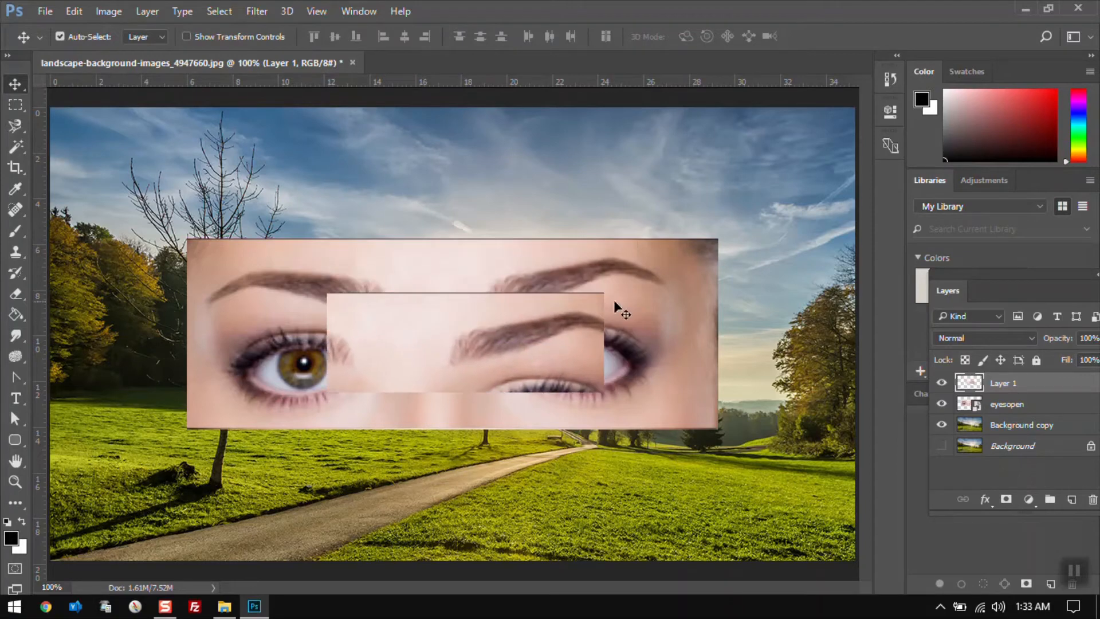
pyautogui.click(1092, 499)
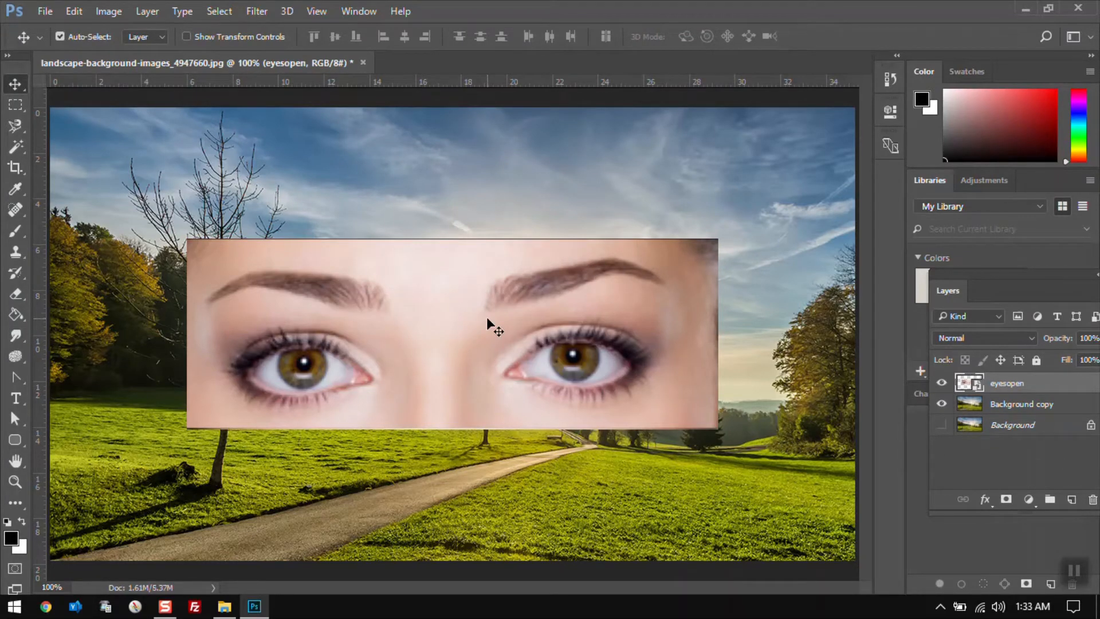
# Select a rectangle spanning sky and eyebrows, use Copy Merged, and paste it as a new layer
pyautogui.click(22, 105)
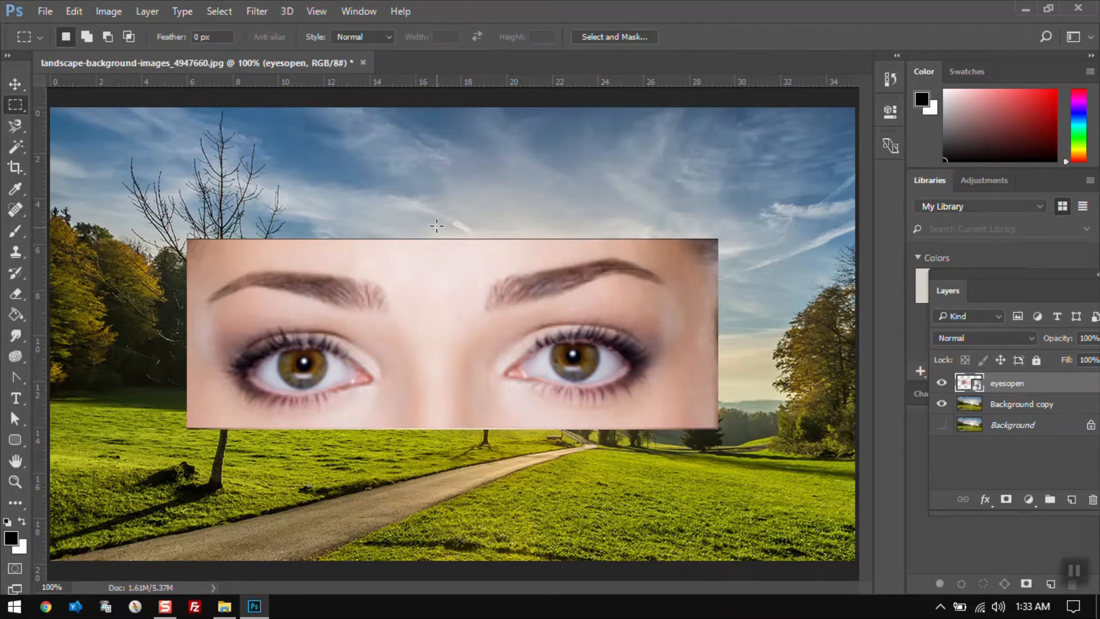
pyautogui.moveTo(288, 150); pyautogui.dragTo(676, 328)
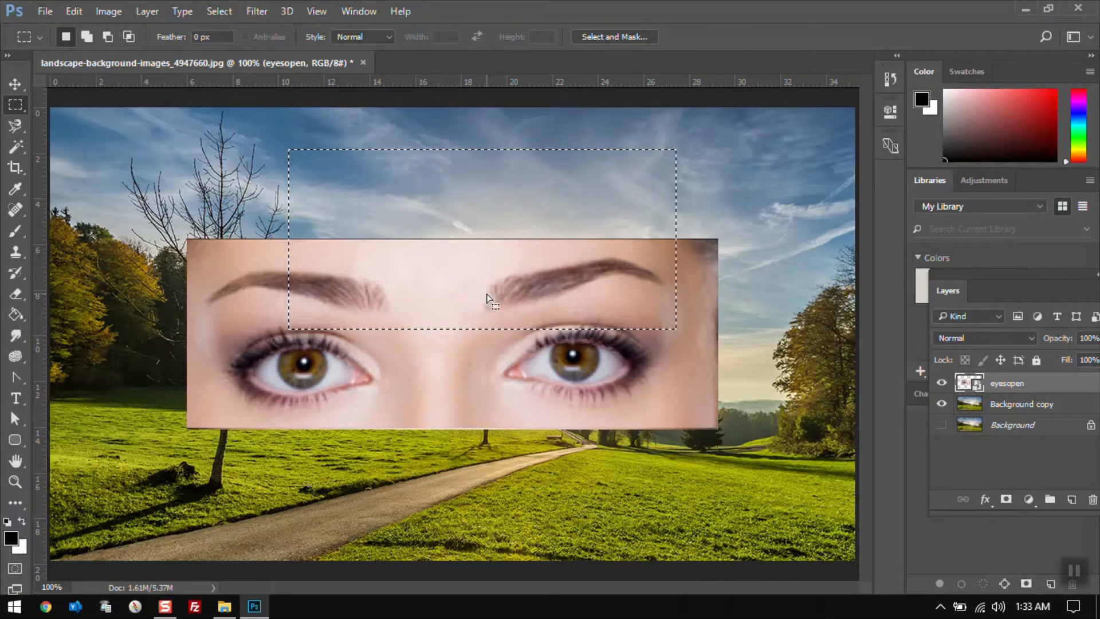
pyautogui.click(71, 16)
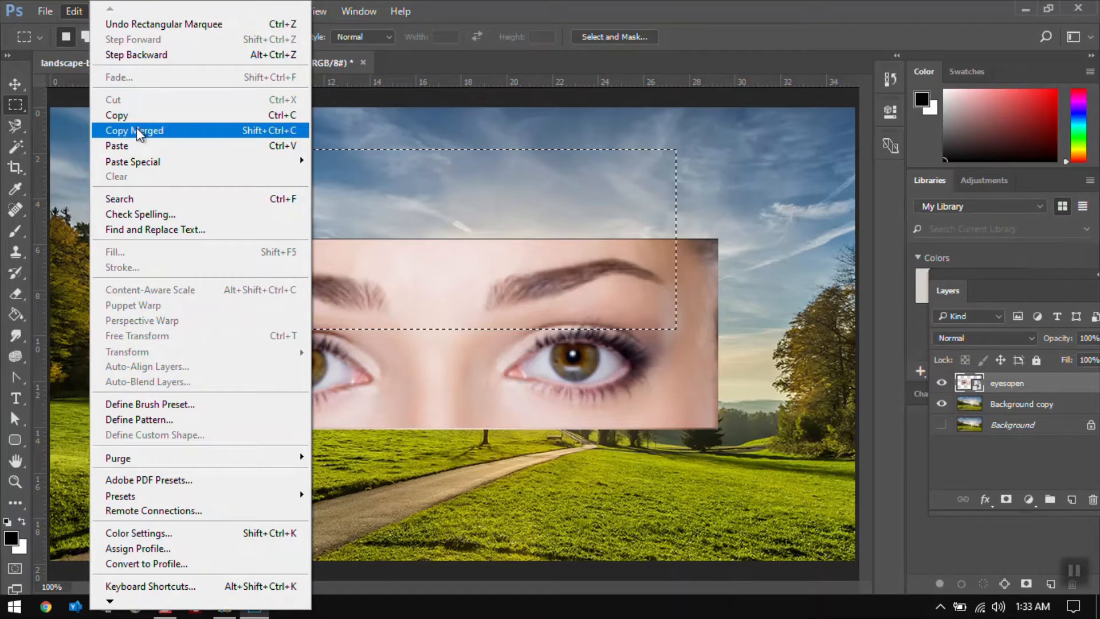
pyautogui.click(136, 128)
pyautogui.click(76, 14)
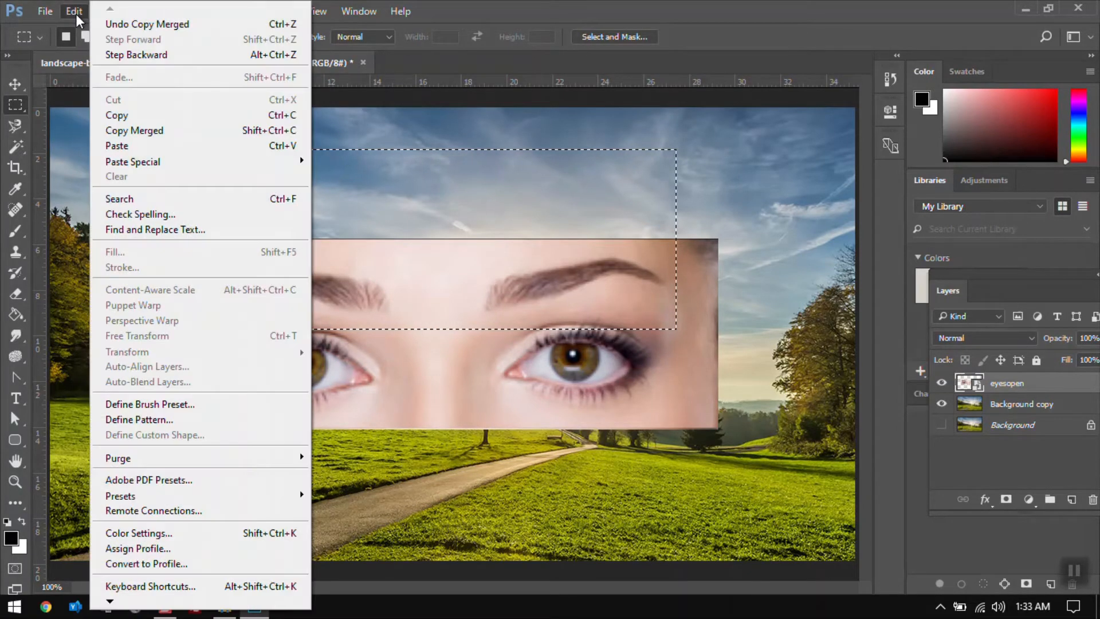
pyautogui.click(158, 149)
# Move the merged paste up slightly and delete that pasted layer
pyautogui.press('v')
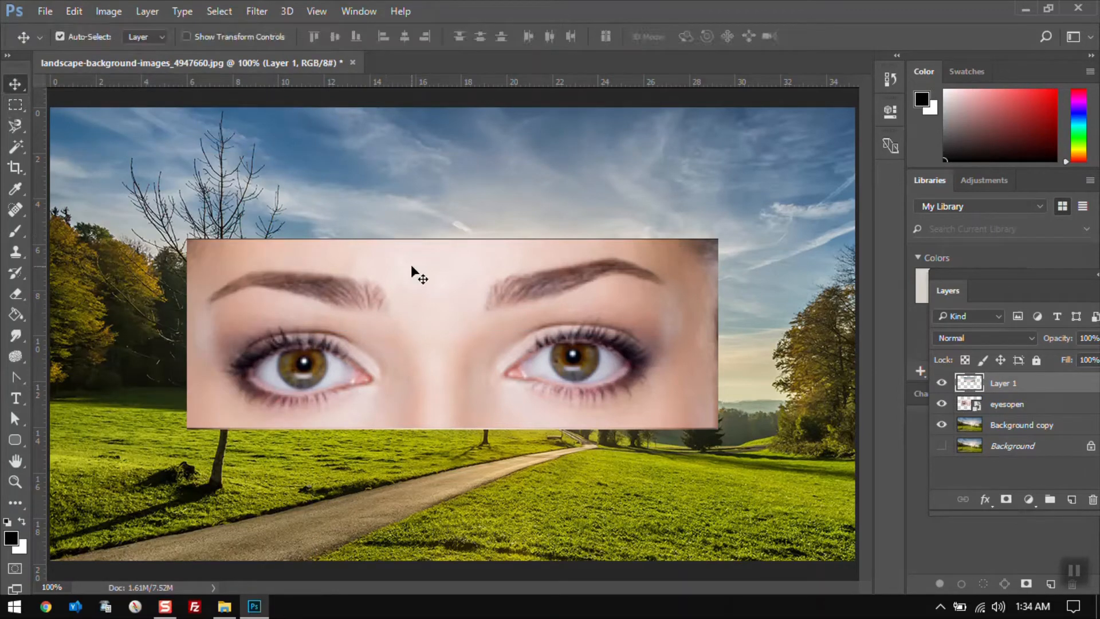
pyautogui.moveTo(469, 274); pyautogui.dragTo(450, 242)
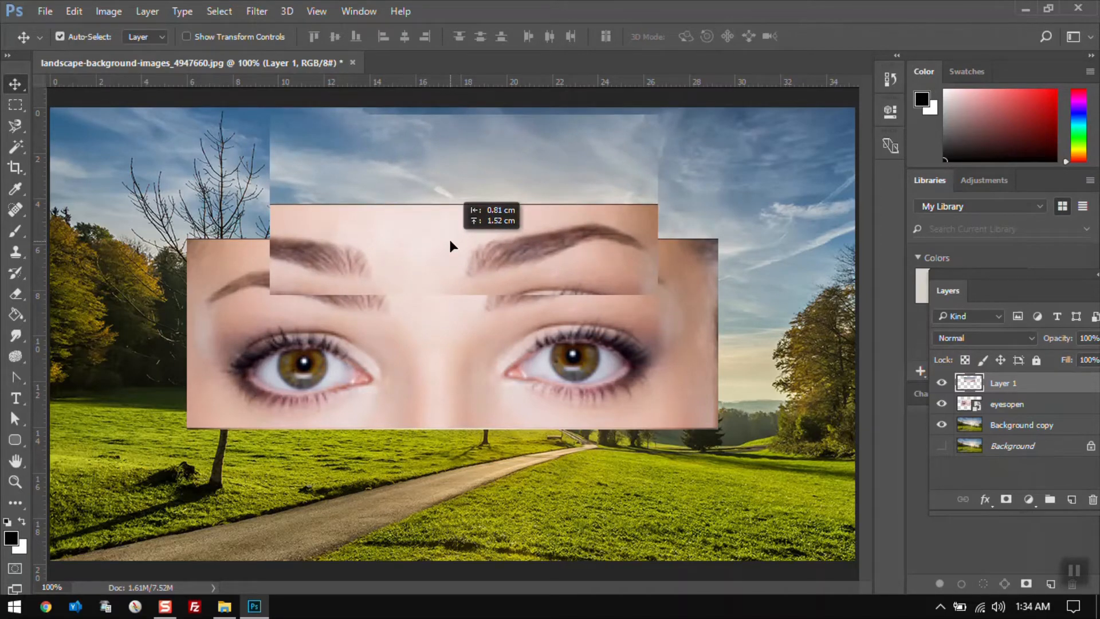
pyautogui.moveTo(451, 241); pyautogui.dragTo(450, 241)
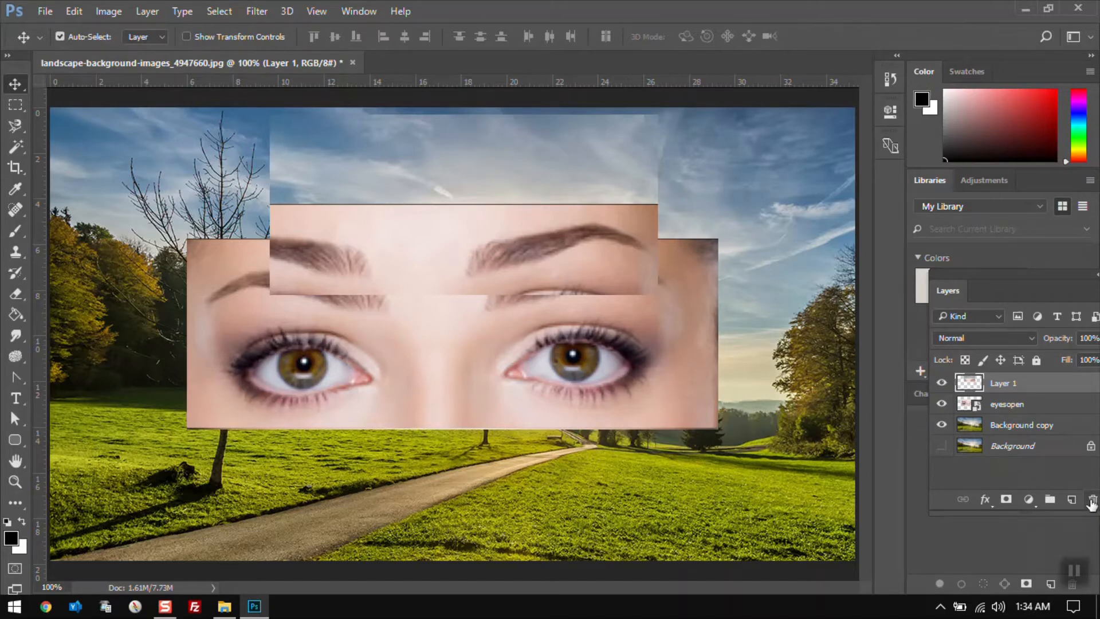
pyautogui.click(1092, 500)
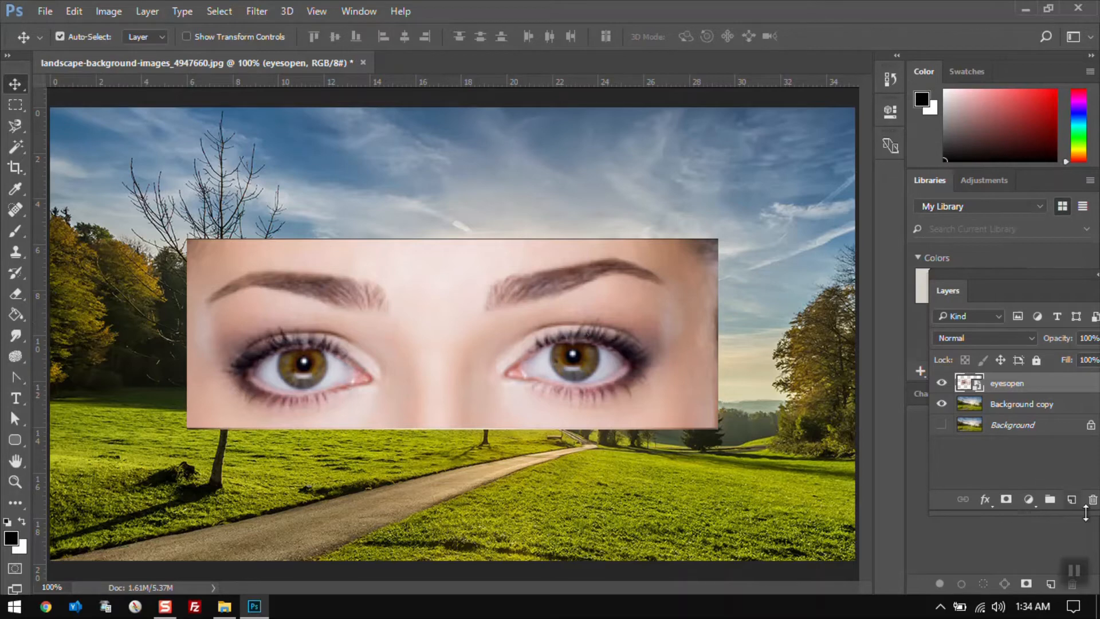
# Delete the eyesopen layer
pyautogui.click(74, 12)
pyautogui.moveTo(172, 165)
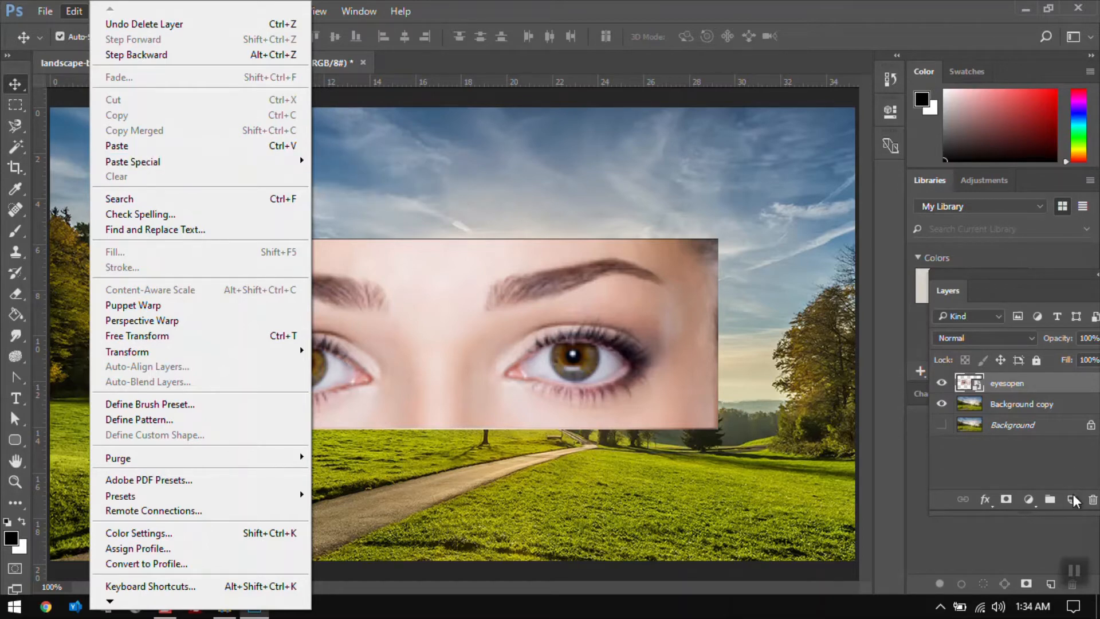
pyautogui.click(1092, 499)
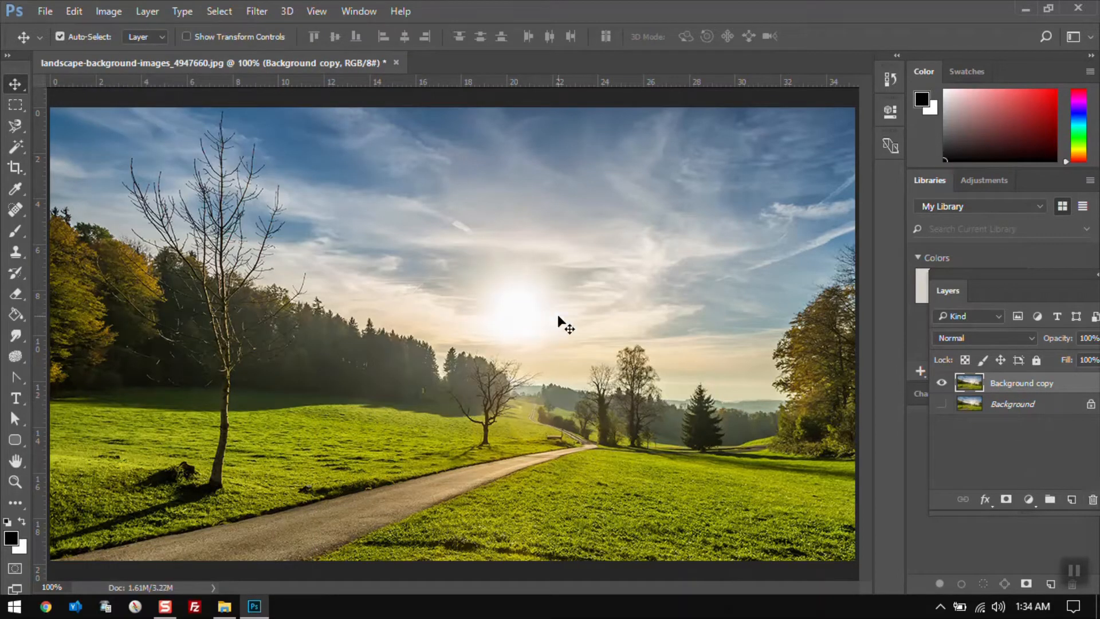
# Select a rectangle around the sun and trees on the Background copy layer and copy it
pyautogui.press('m')
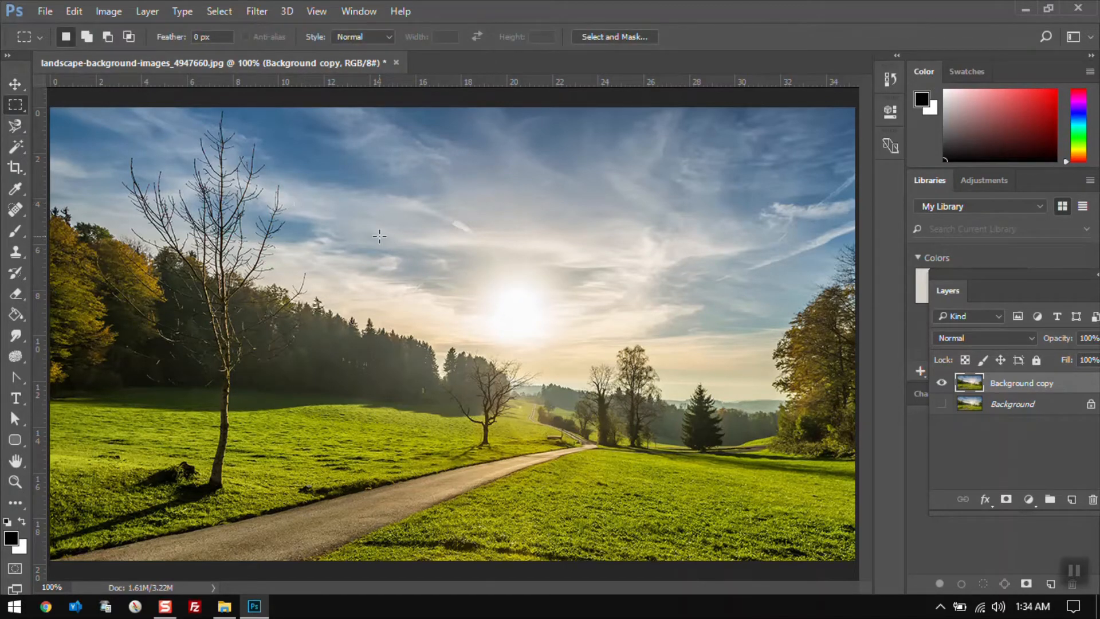
pyautogui.moveTo(370, 236); pyautogui.dragTo(717, 452)
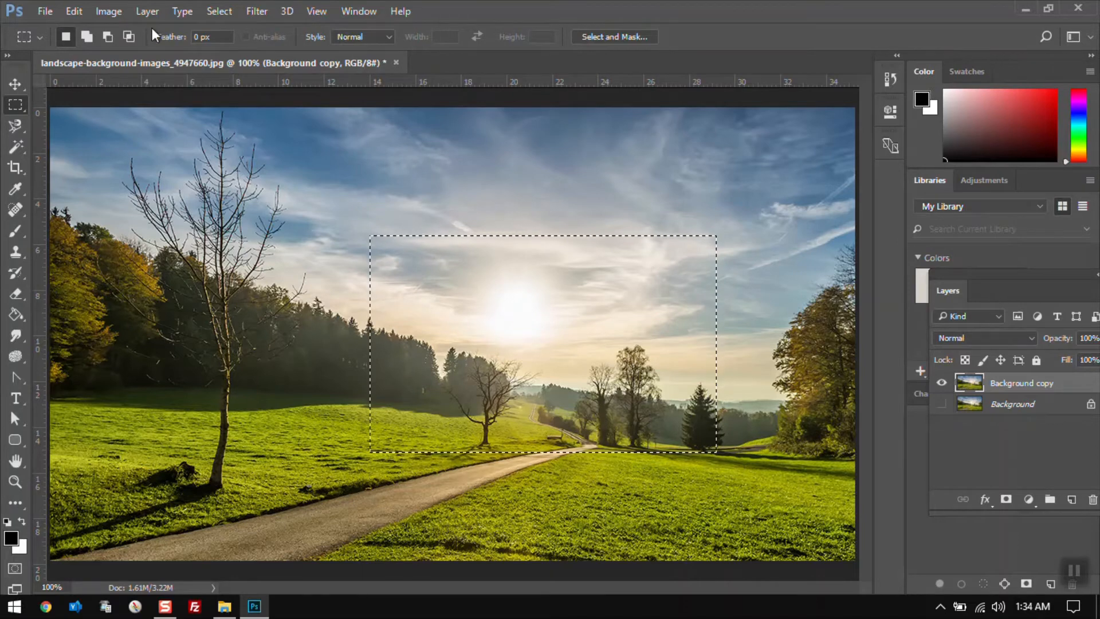
pyautogui.click(64, 12)
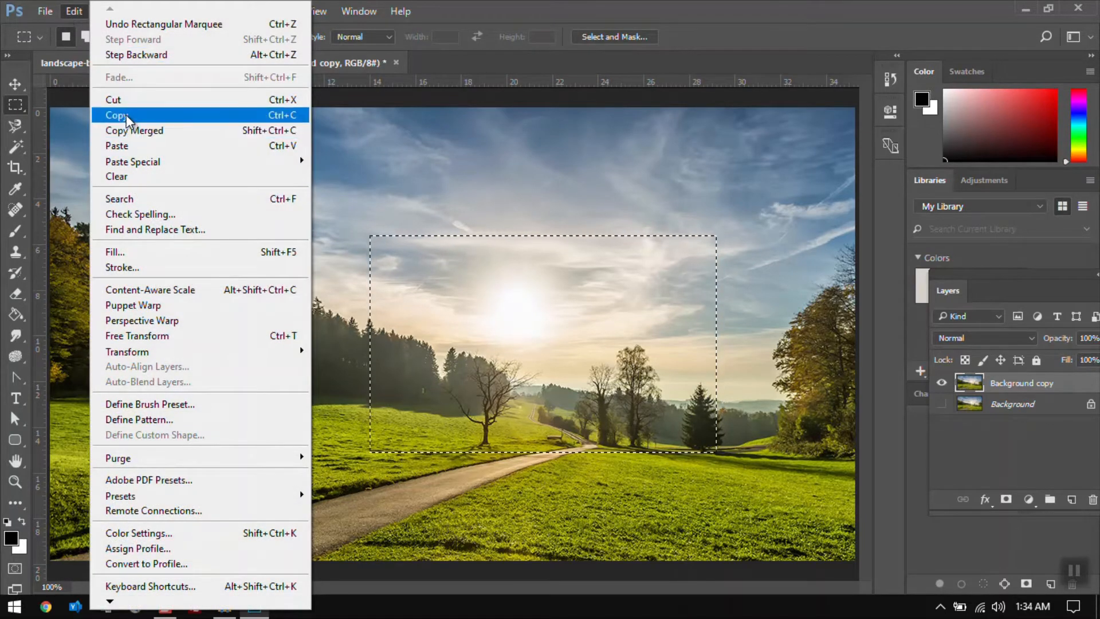
pyautogui.click(126, 114)
# Paste the copied sun area as a new layer and move it up and to the left
pyautogui.click(74, 12)
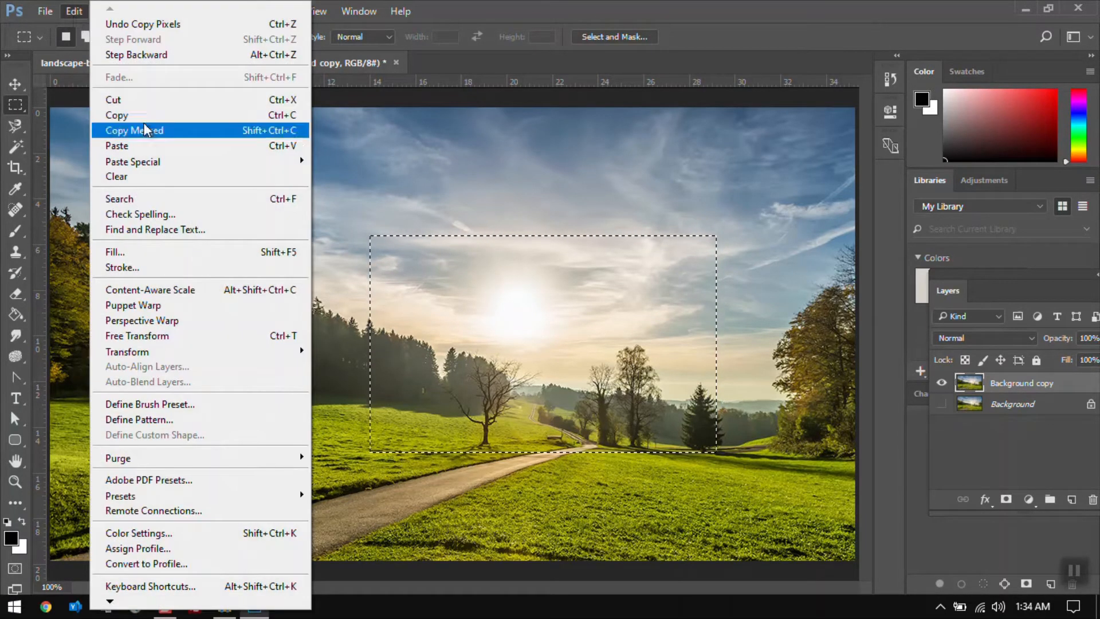
pyautogui.moveTo(161, 165)
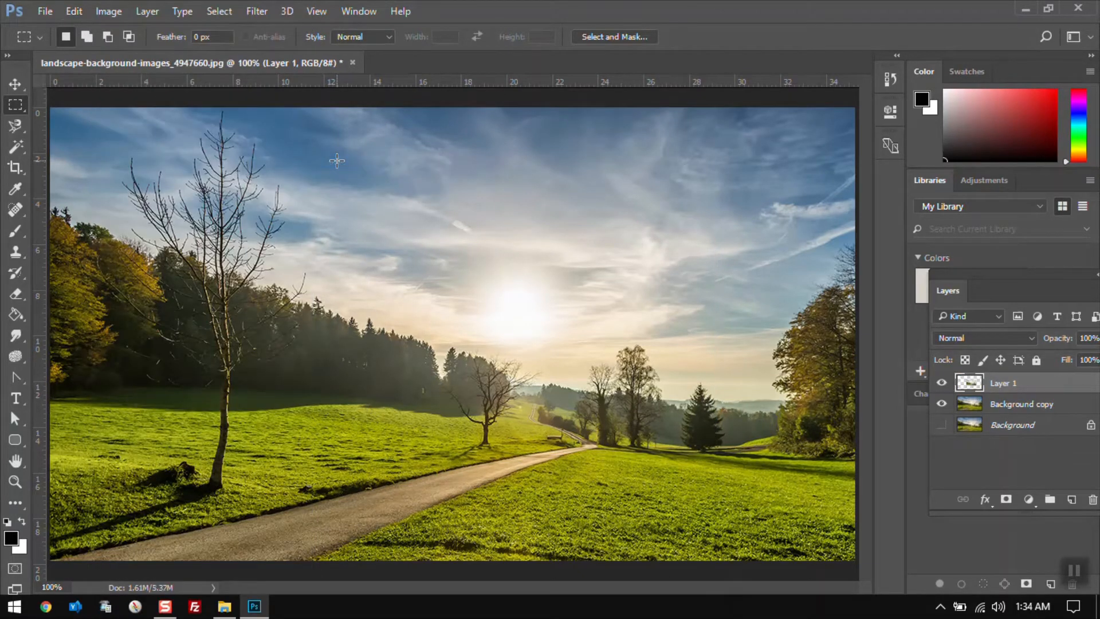
pyautogui.press('v')
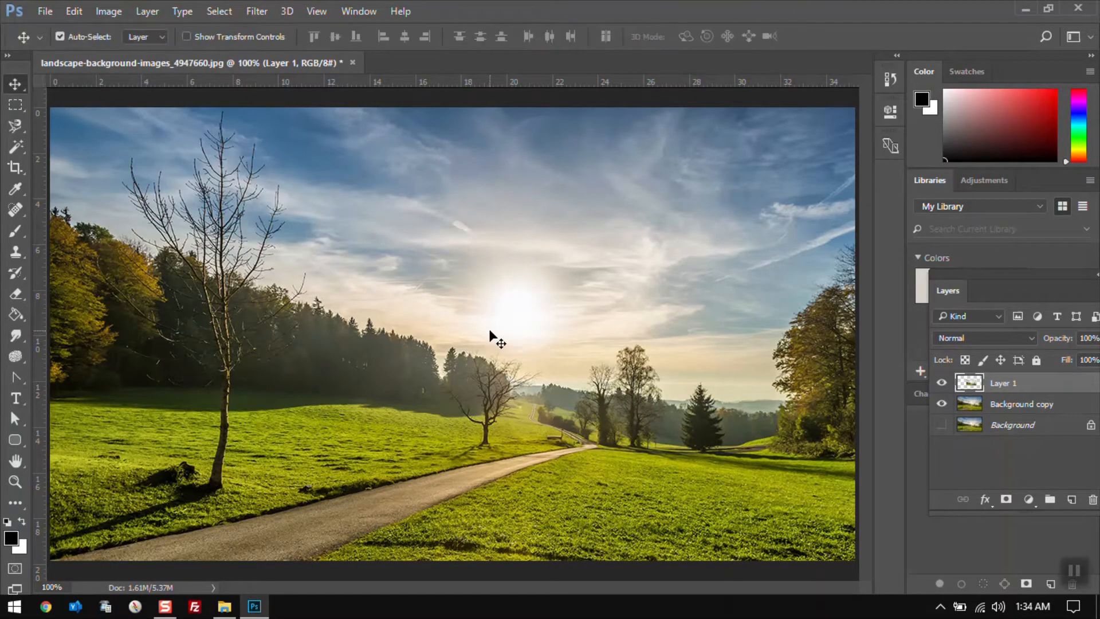
pyautogui.moveTo(490, 331); pyautogui.dragTo(473, 304)
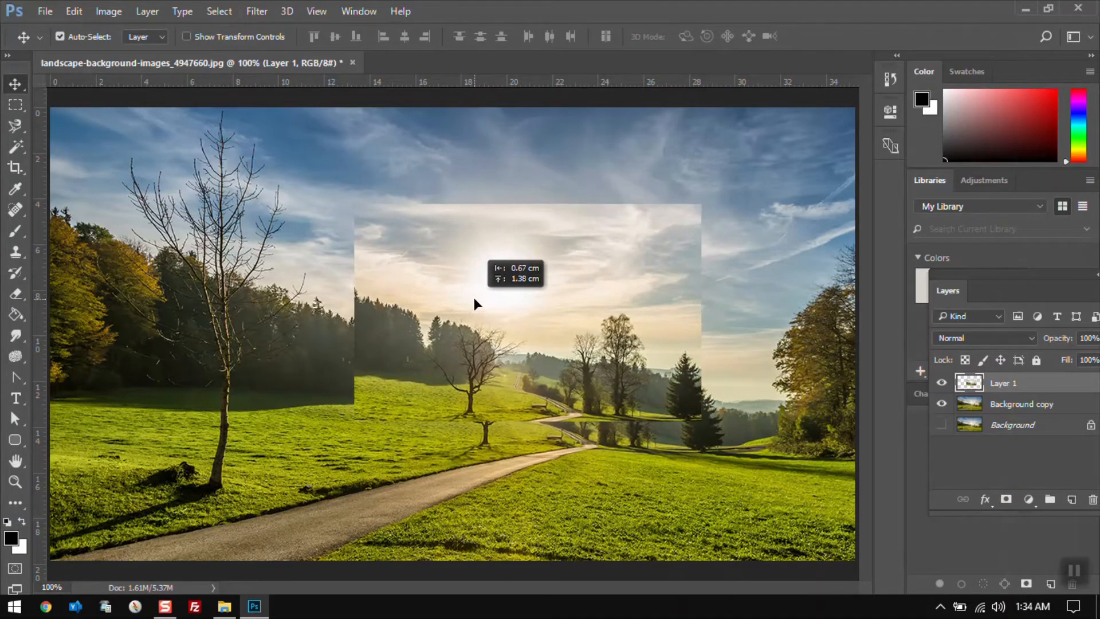
# Step backward three times to remove the pasted sun layer
pyautogui.hotkey('ctrl', 'alt', 'z')
pyautogui.hotkey('ctrl', 'alt', 'z')
pyautogui.hotkey('ctrl', 'alt', 'z')
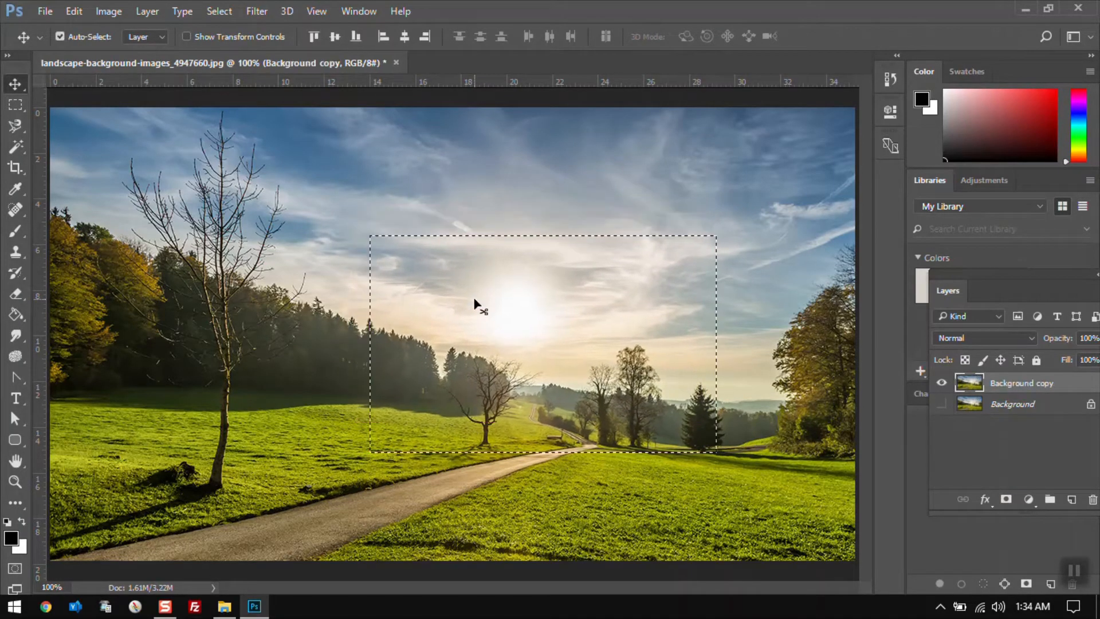
# Copy the sun selection again and apply Paste Special > Paste Into on it
pyautogui.click(73, 12)
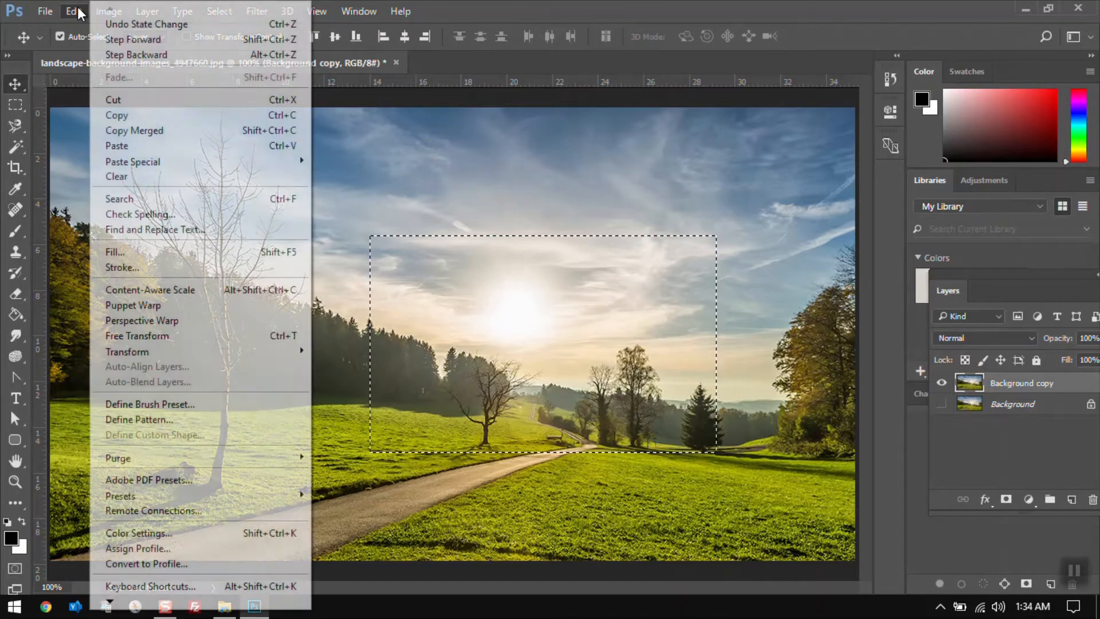
pyautogui.click(117, 112)
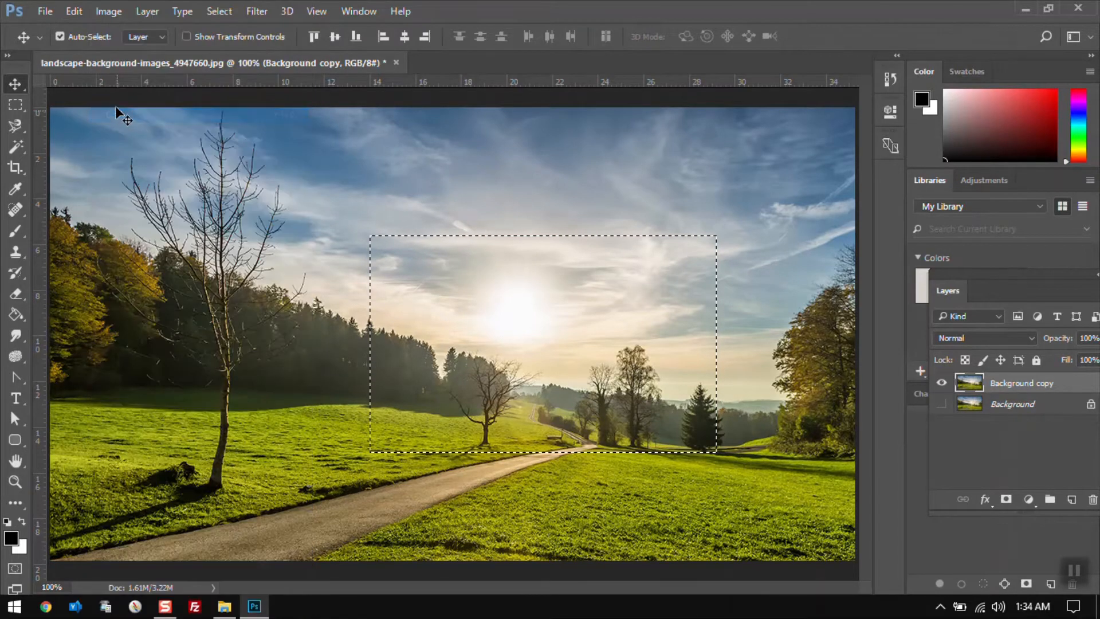
pyautogui.click(74, 12)
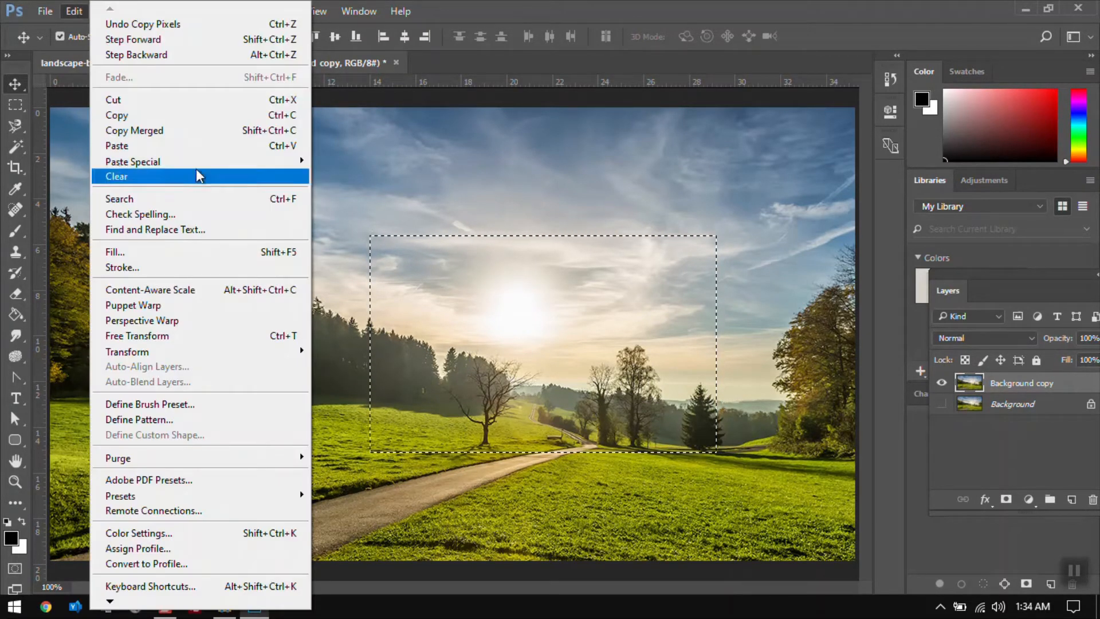
pyautogui.moveTo(196, 160)
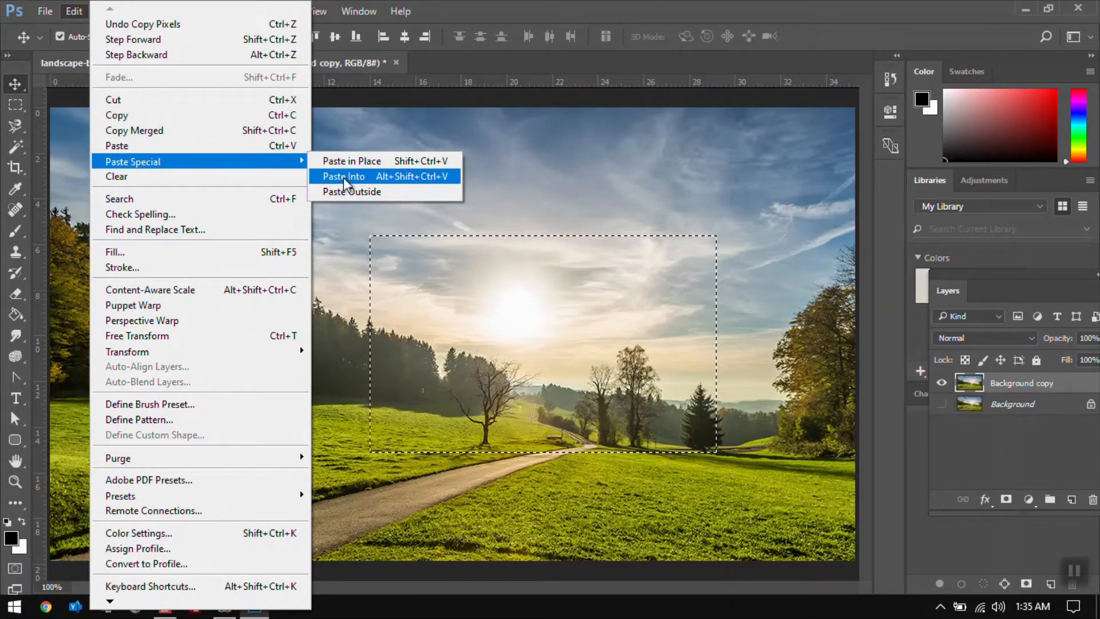
pyautogui.click(335, 230)
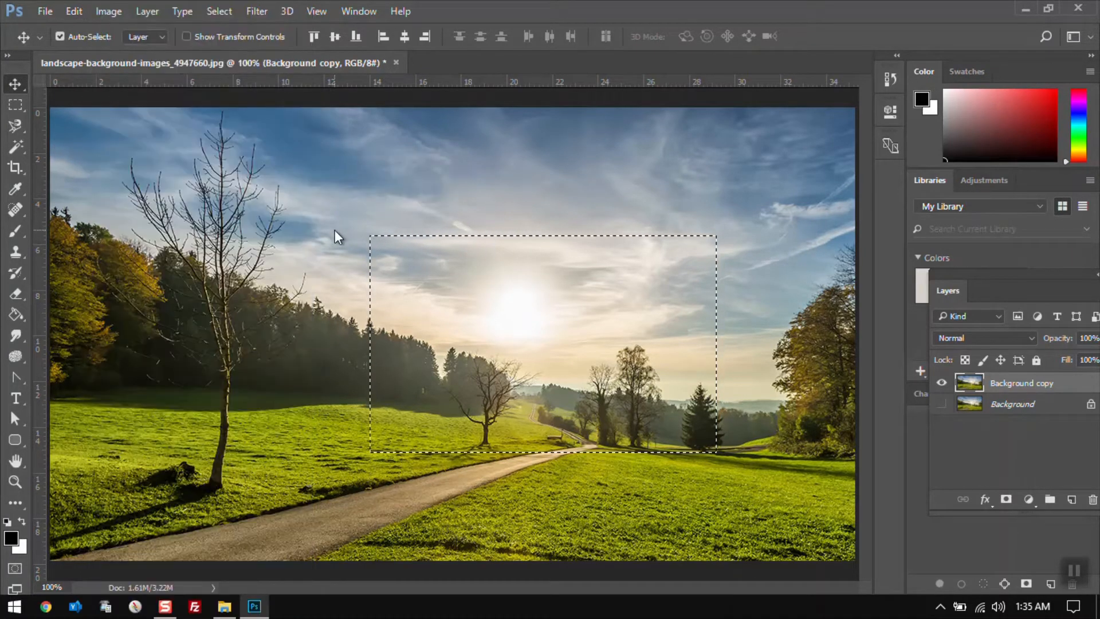
# Deselect and draw a new rectangular selection over the sky and treetops left of the sun
pyautogui.press('m')
pyautogui.click(208, 174)
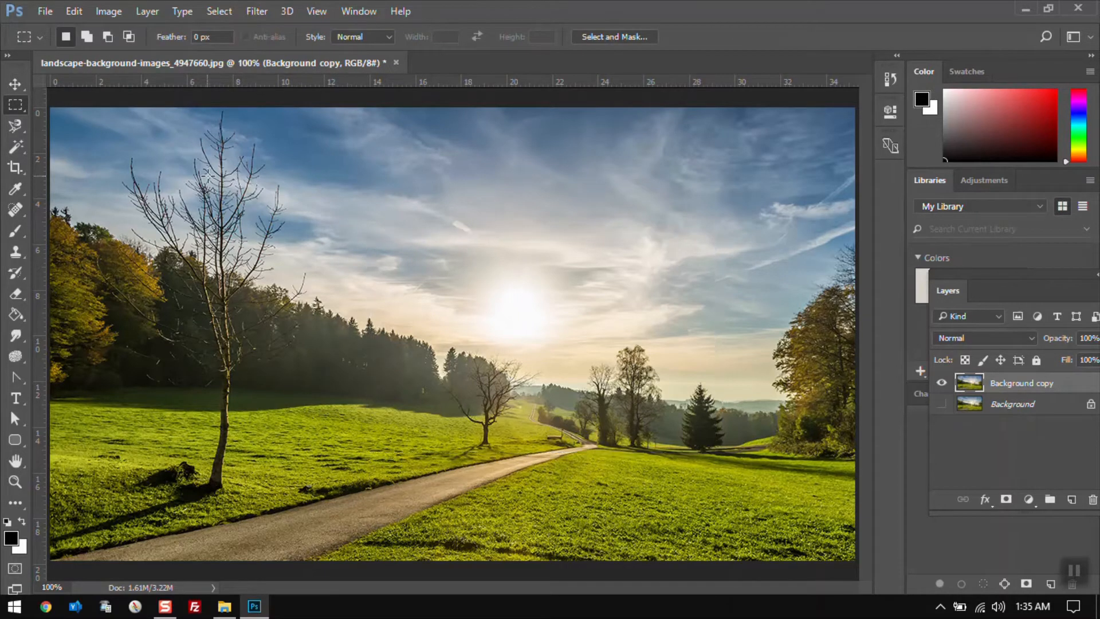
pyautogui.moveTo(208, 176); pyautogui.dragTo(438, 354)
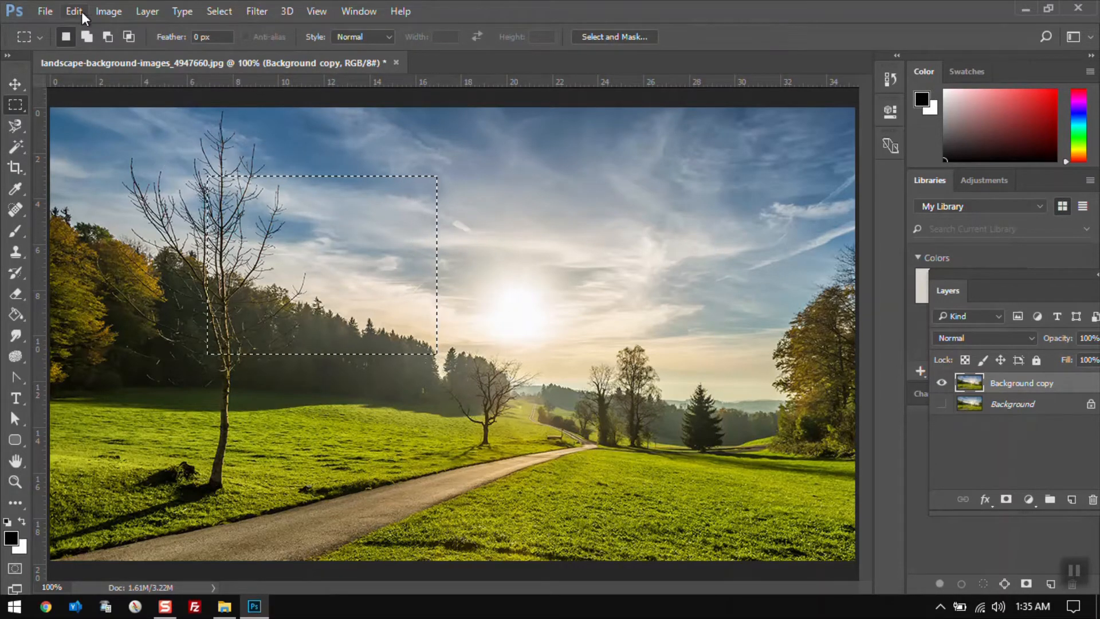
# Apply Paste Into on the sky selection and shift the pasted content slightly downward
pyautogui.click(74, 11)
pyautogui.moveTo(235, 161)
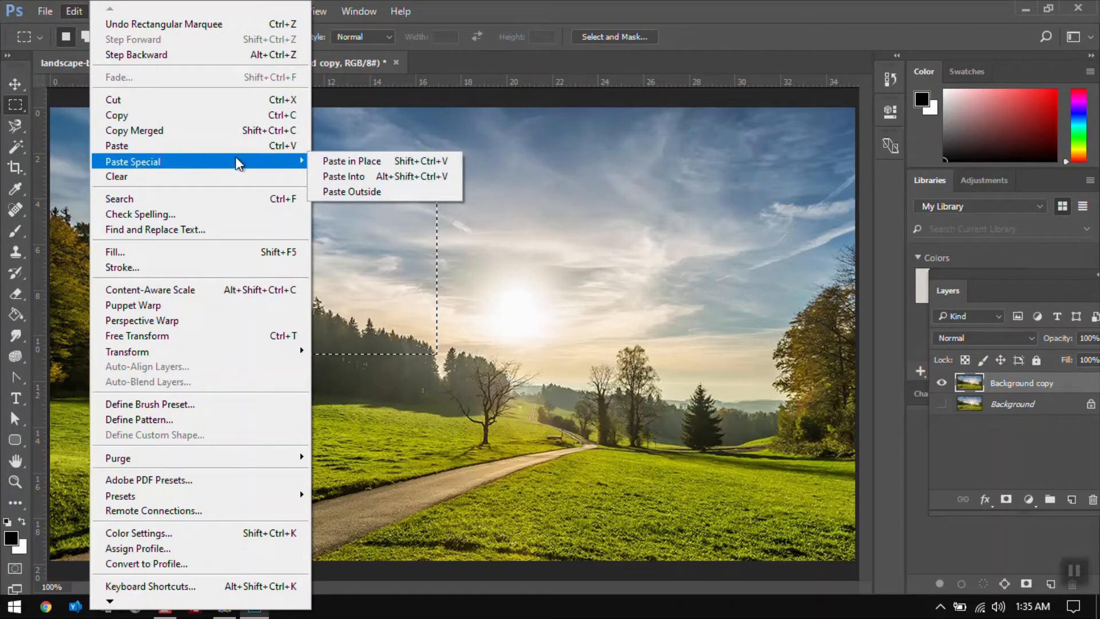
pyautogui.click(346, 173)
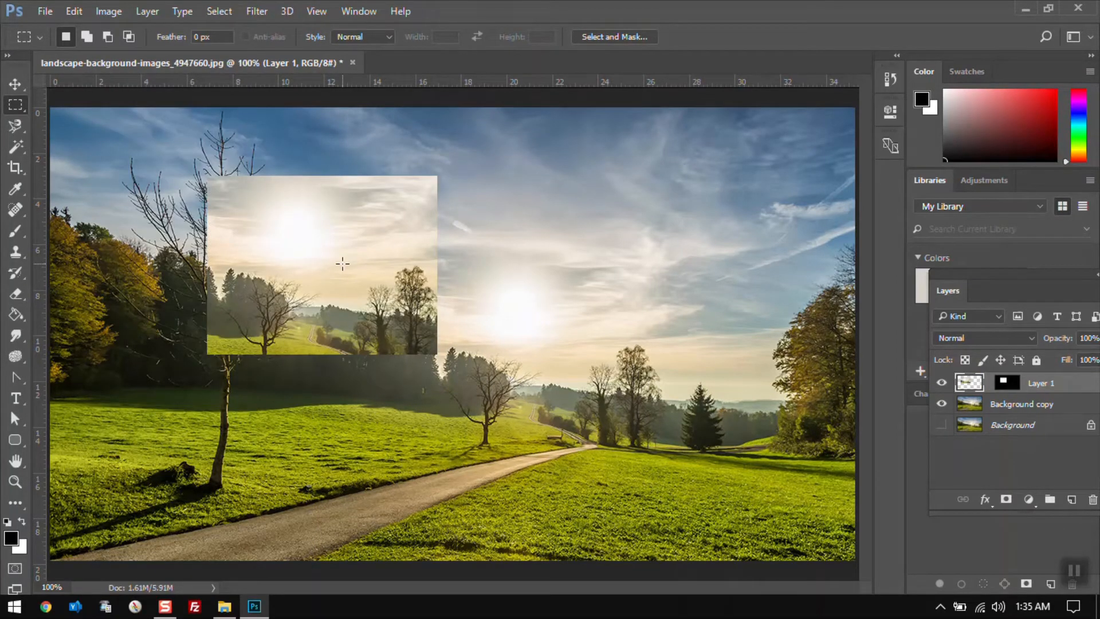
pyautogui.press('v')
pyautogui.moveTo(285, 213); pyautogui.dragTo(287, 239)
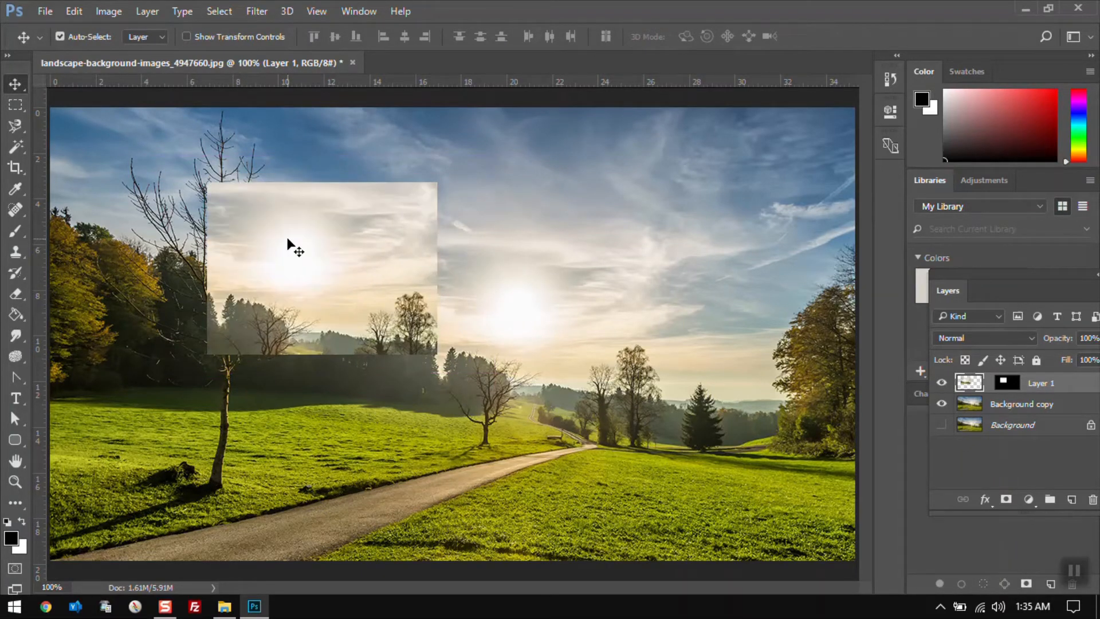
# Step backward three times to undo the Paste Into layer and its move
pyautogui.hotkey('ctrl', 'alt', 'z')
pyautogui.hotkey('ctrl', 'alt', 'z')
pyautogui.hotkey('ctrl', 'alt', 'z')
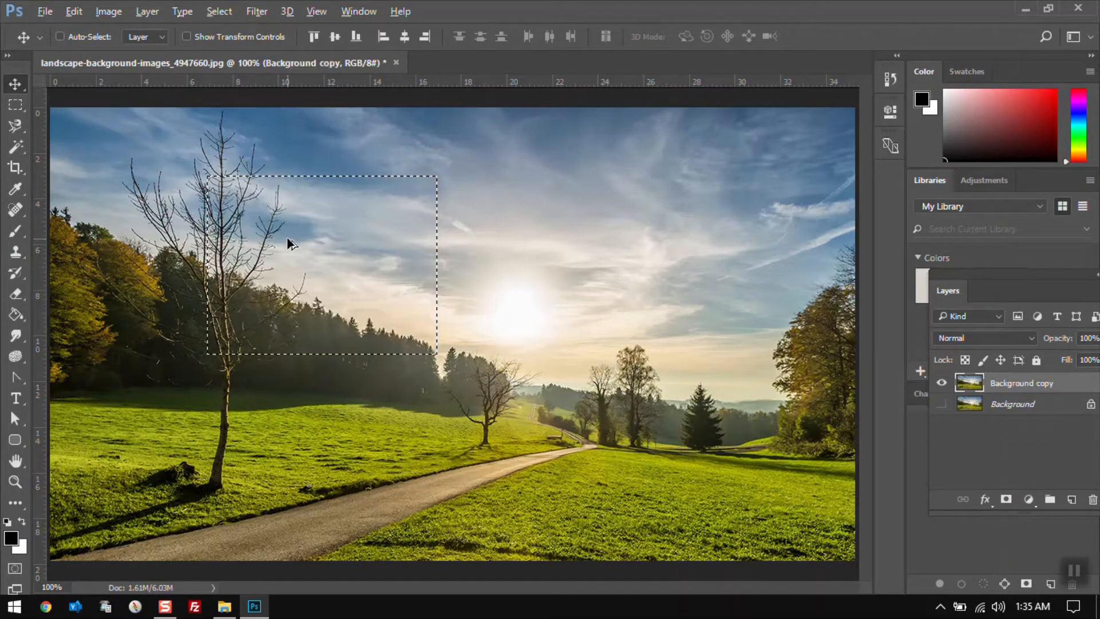
# Copy the selected sun area and apply Paste Special > Paste Outside to it
pyautogui.click(74, 11)
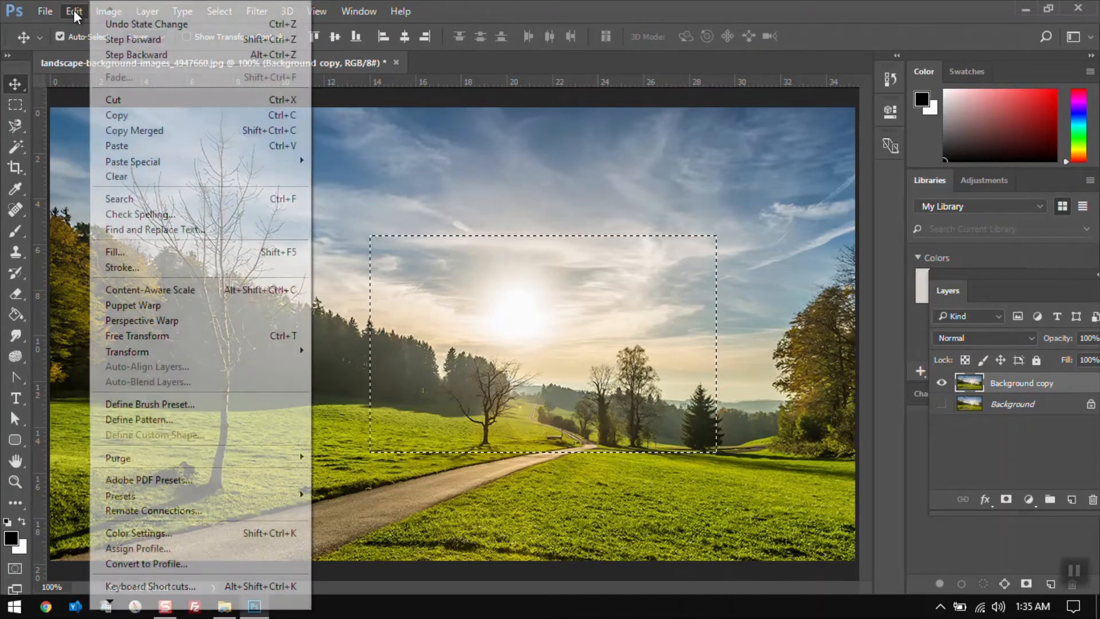
pyautogui.click(120, 121)
pyautogui.click(74, 11)
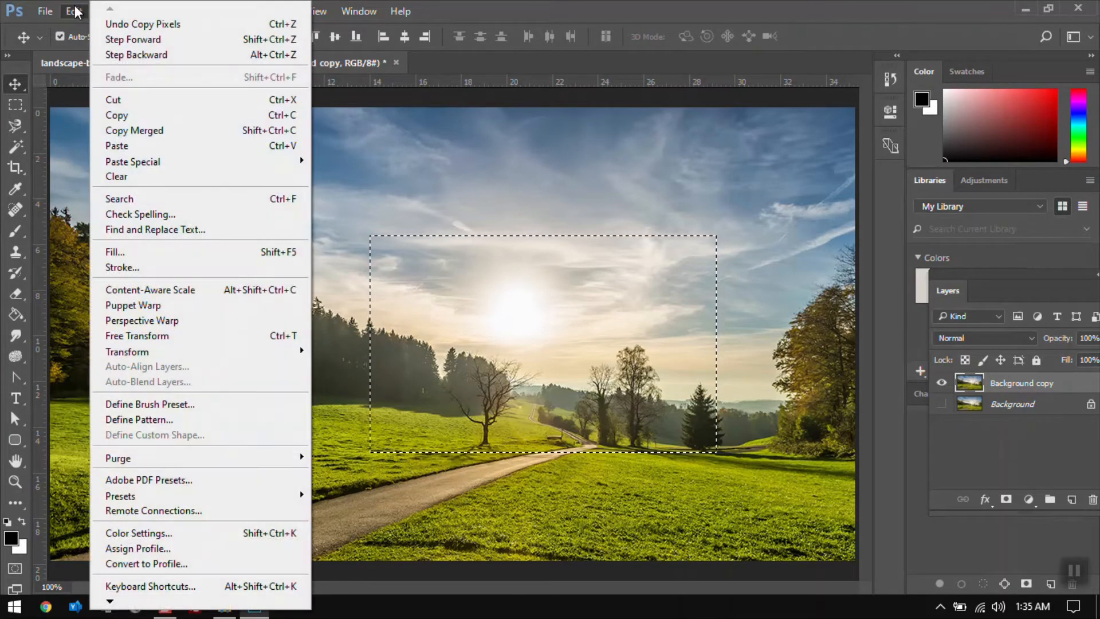
pyautogui.moveTo(222, 161)
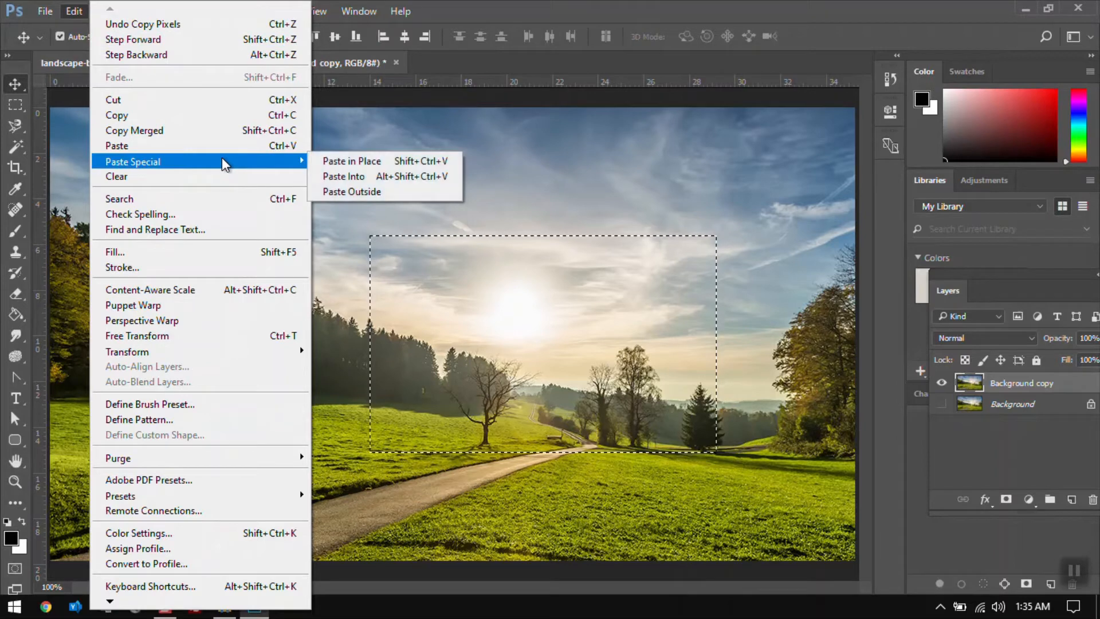
pyautogui.click(356, 190)
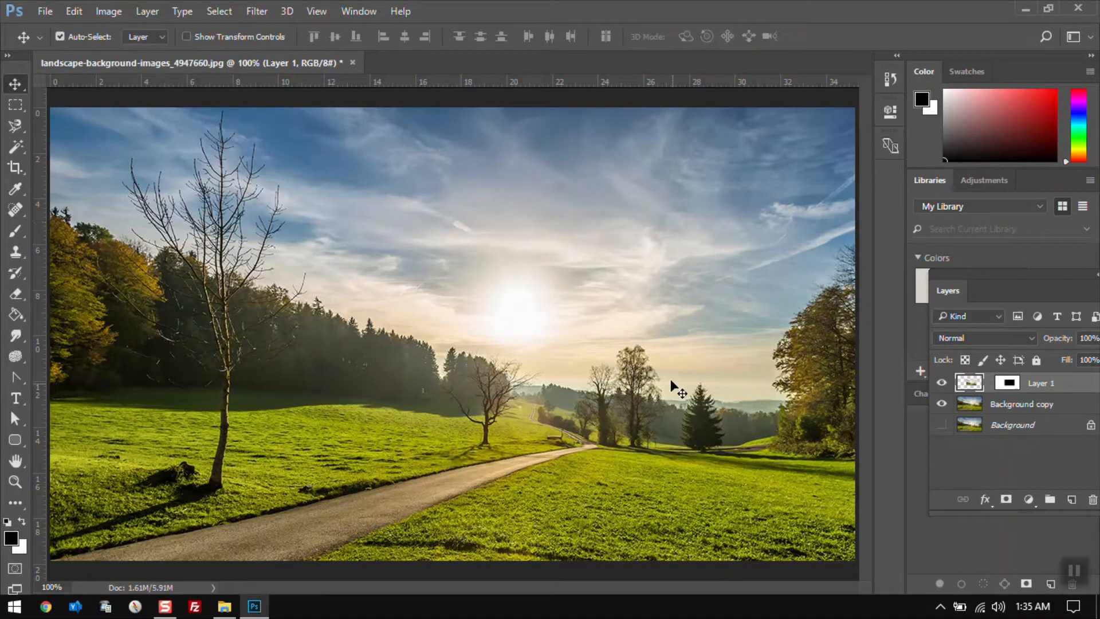
# Nudge the Paste Outside layer repeatedly up, left, down and right in large steps
pyautogui.moveTo(459, 255)
pyautogui.mouseDown()
pyautogui.moveTo(437, 285)
pyautogui.moveTo(471, 259)
pyautogui.mouseUp()
pyautogui.hotkey('ctrl', 'z')
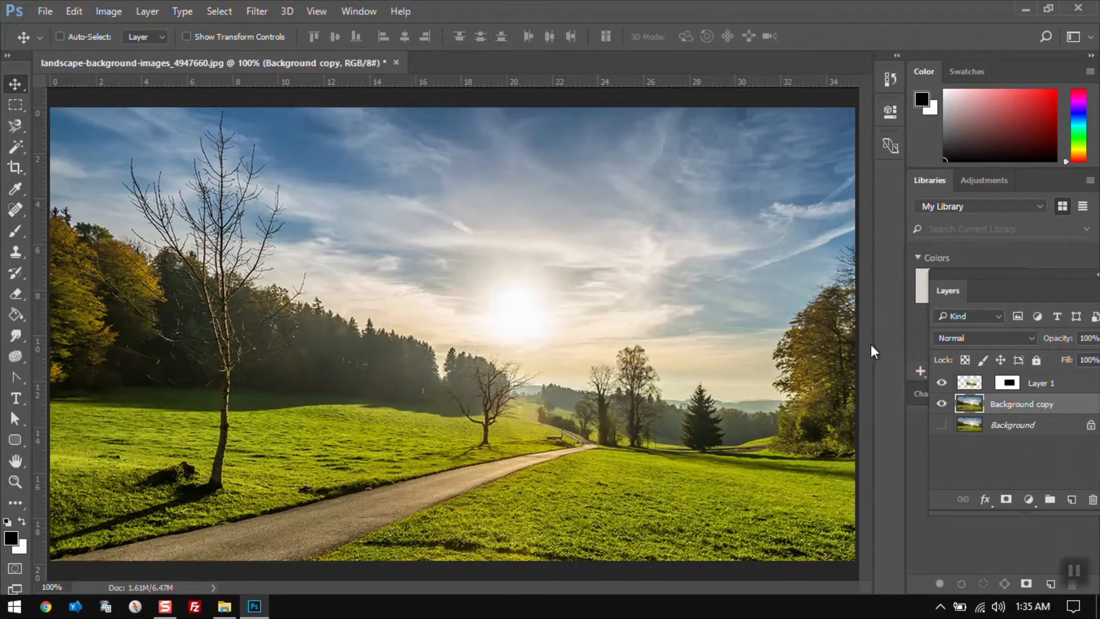
pyautogui.click(1041, 384)
pyautogui.hotkey('shift', 'Up')
pyautogui.hotkey('shift', 'Up')
pyautogui.hotkey('shift', 'Up')
pyautogui.hotkey('shift', 'Up')
pyautogui.hotkey('shift', 'Up')
pyautogui.hotkey('shift', 'Up')
pyautogui.hotkey('shift', 'Up')
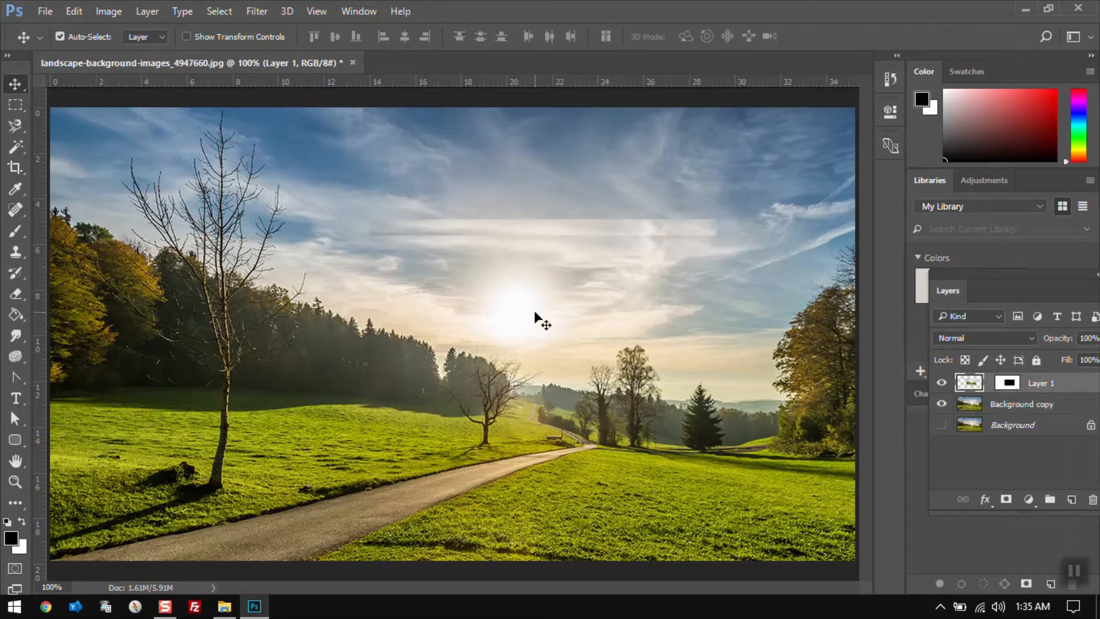
pyautogui.hotkey('shift', 'Left')
pyautogui.hotkey('shift', 'Left')
pyautogui.hotkey('shift', 'Left')
pyautogui.hotkey('shift', 'Down')
pyautogui.hotkey('shift', 'Down')
pyautogui.hotkey('shift', 'Down')
pyautogui.hotkey('shift', 'Down')
pyautogui.hotkey('shift', 'Down')
pyautogui.hotkey('shift', 'Down')
pyautogui.hotkey('shift', 'Down')
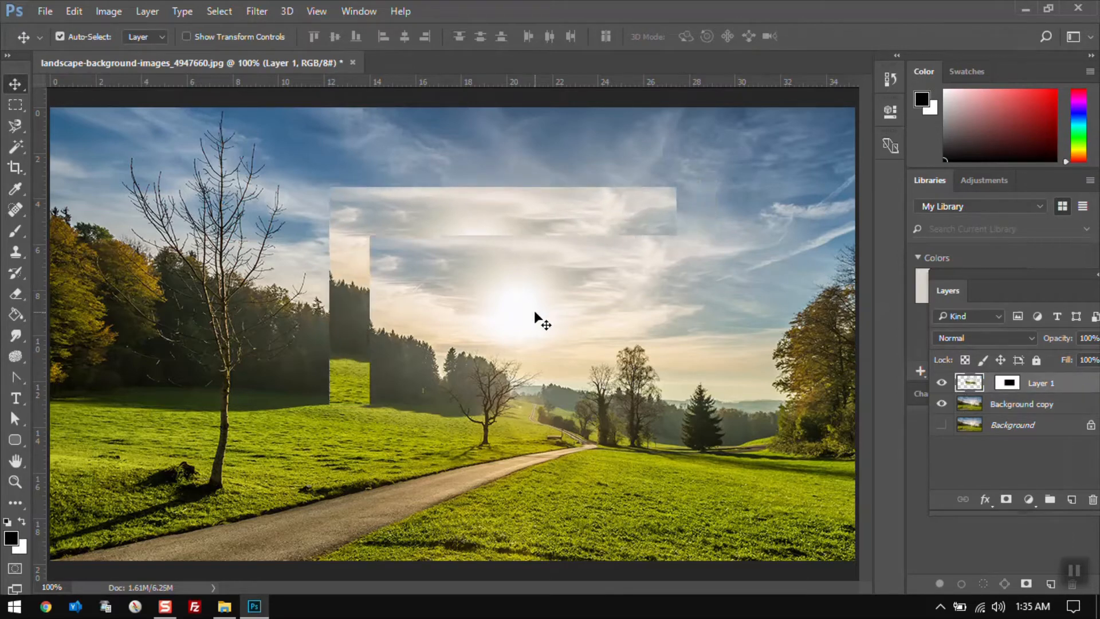
pyautogui.hotkey('shift', 'Right')
pyautogui.hotkey('shift', 'Right')
pyautogui.hotkey('shift', 'Right')
pyautogui.hotkey('shift', 'Right')
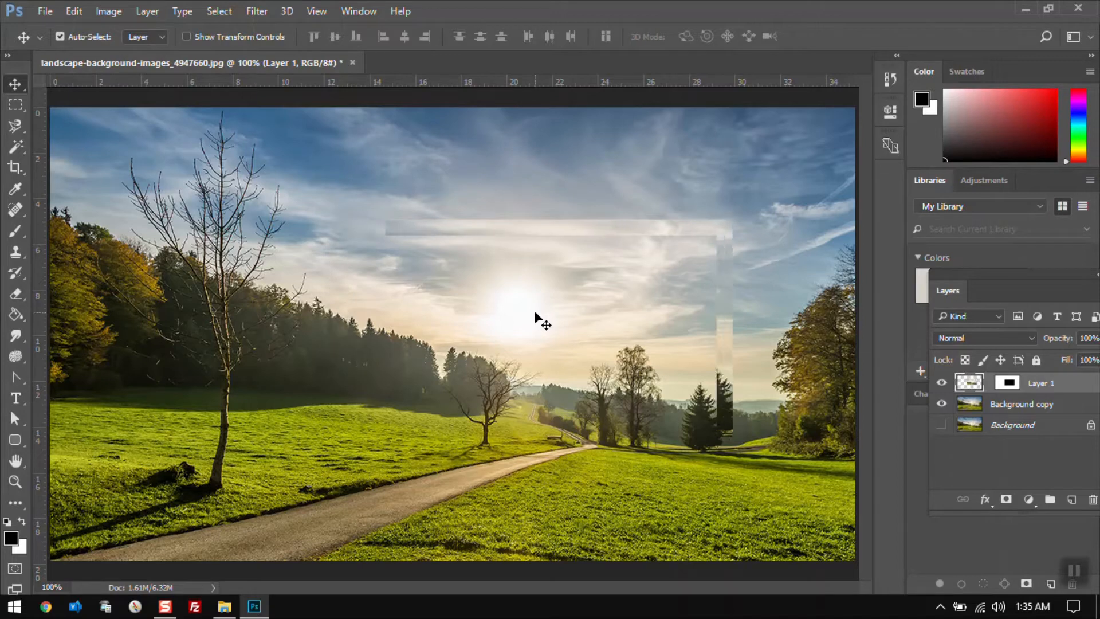
pyautogui.hotkey('shift', 'Down')
pyautogui.hotkey('shift', 'Down')
pyautogui.hotkey('shift', 'Down')
pyautogui.hotkey('shift', 'Down')
pyautogui.hotkey('shift', 'Down')
pyautogui.hotkey('shift', 'Down')
pyautogui.hotkey('shift', 'Up')
pyautogui.hotkey('shift', 'Up')
pyautogui.hotkey('shift', 'Up')
pyautogui.hotkey('shift', 'Up')
pyautogui.hotkey('shift', 'Up')
pyautogui.hotkey('shift', 'Up')
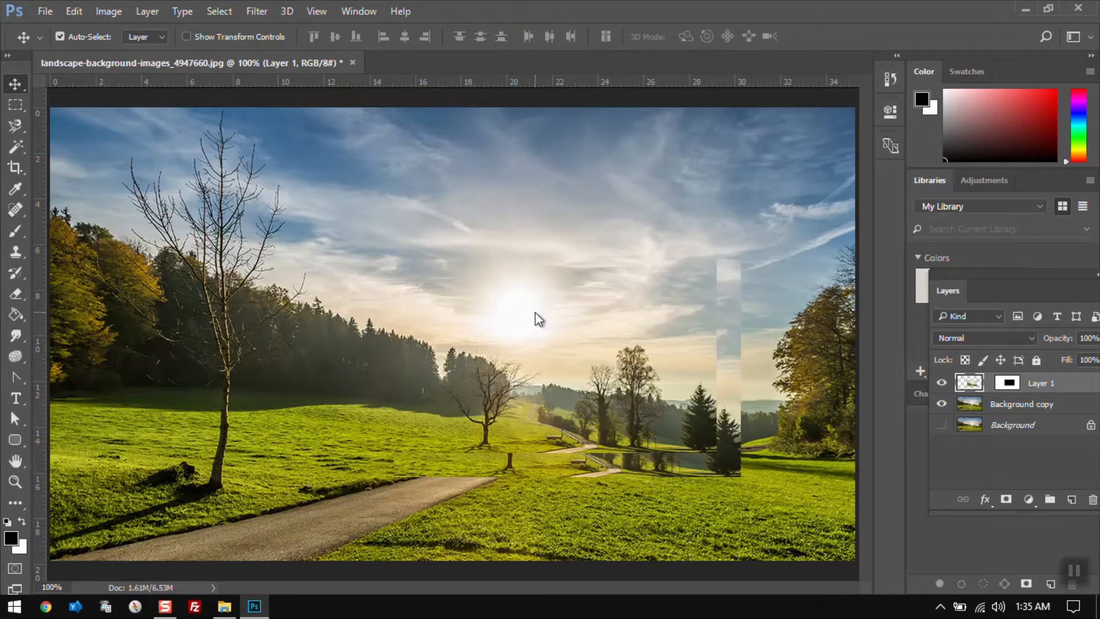
pyautogui.hotkey('shift', 'Left')
pyautogui.hotkey('shift', 'Left')
pyautogui.hotkey('shift', 'Left')
pyautogui.hotkey('shift', 'Left')
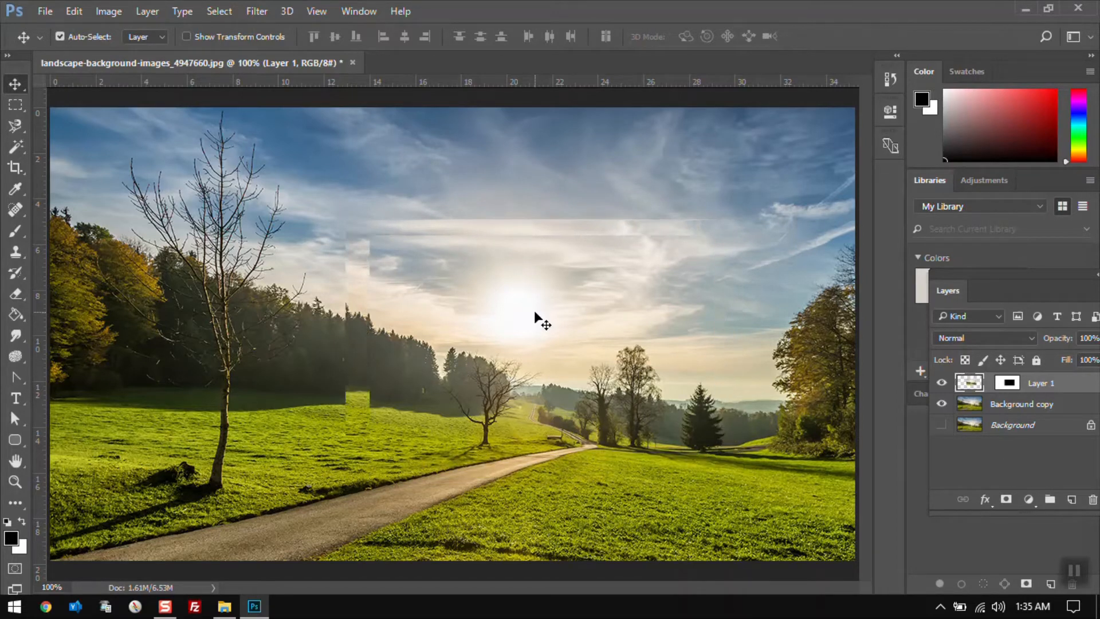
# Delete the Paste Outside layer
pyautogui.click(1089, 501)
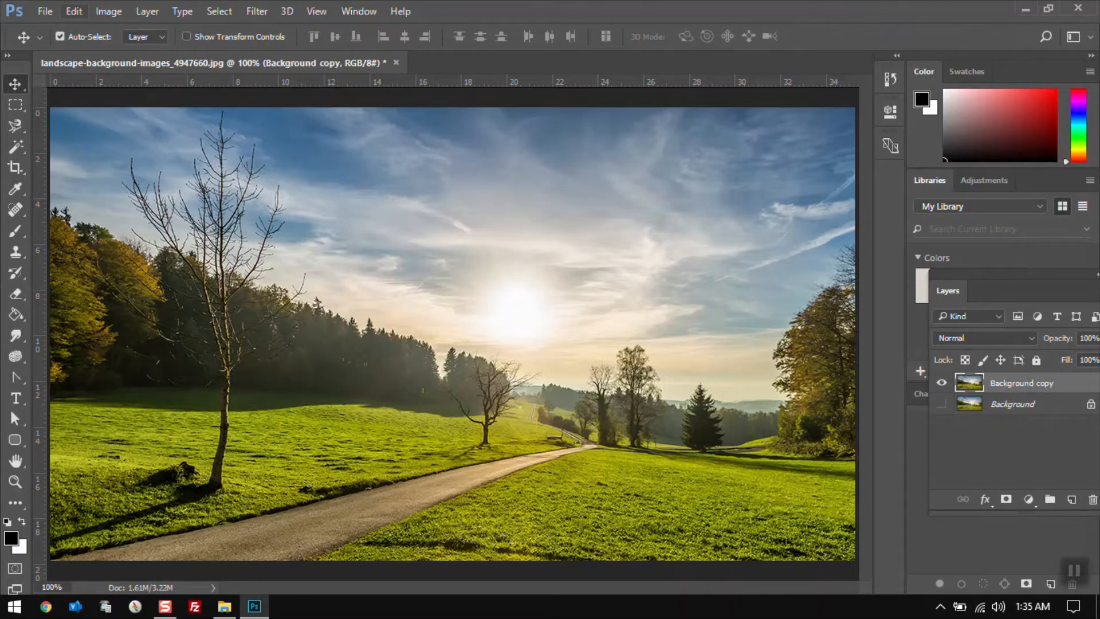
pyautogui.click(74, 12)
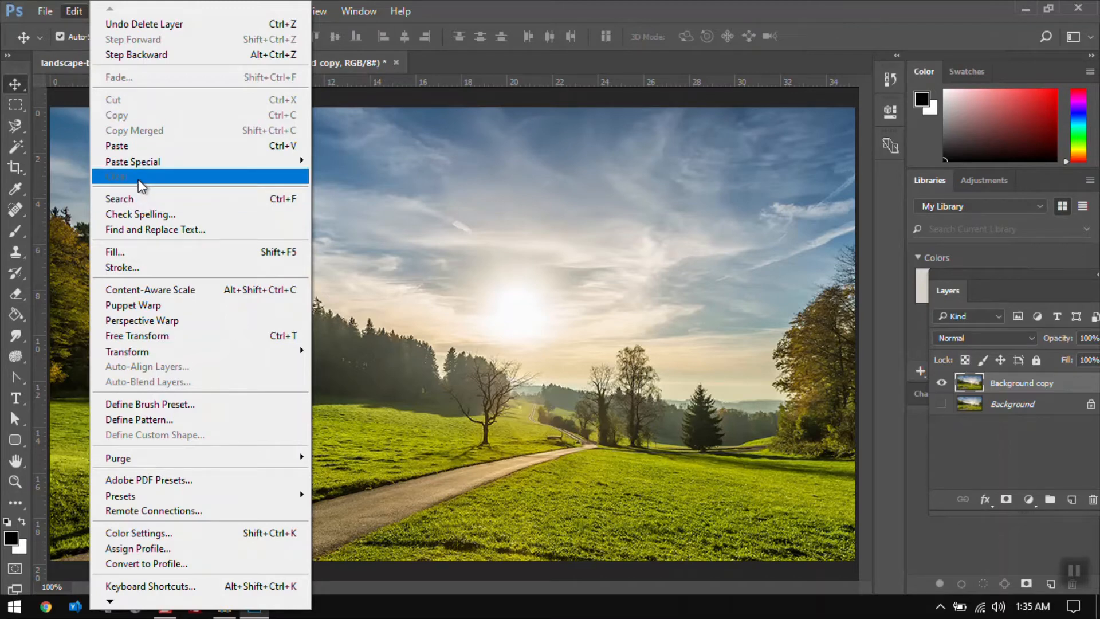
pyautogui.click(500, 236)
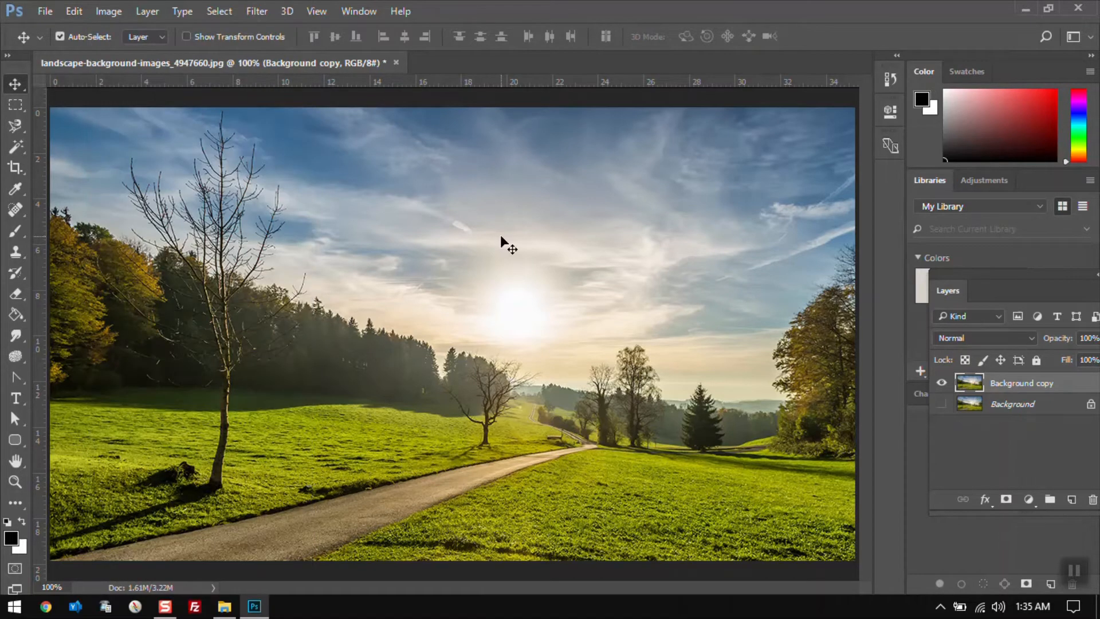
# Draw a rectangular selection around the sun and Clear its pixels
pyautogui.press('m')
pyautogui.moveTo(343, 169); pyautogui.dragTo(618, 400)
pyautogui.click(75, 11)
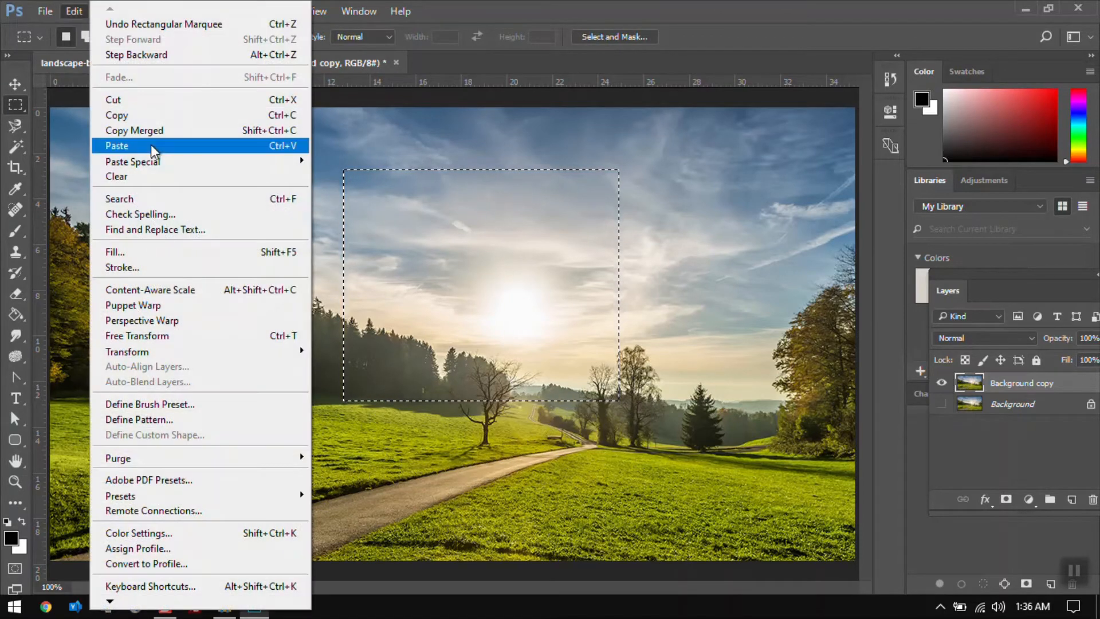
pyautogui.click(155, 177)
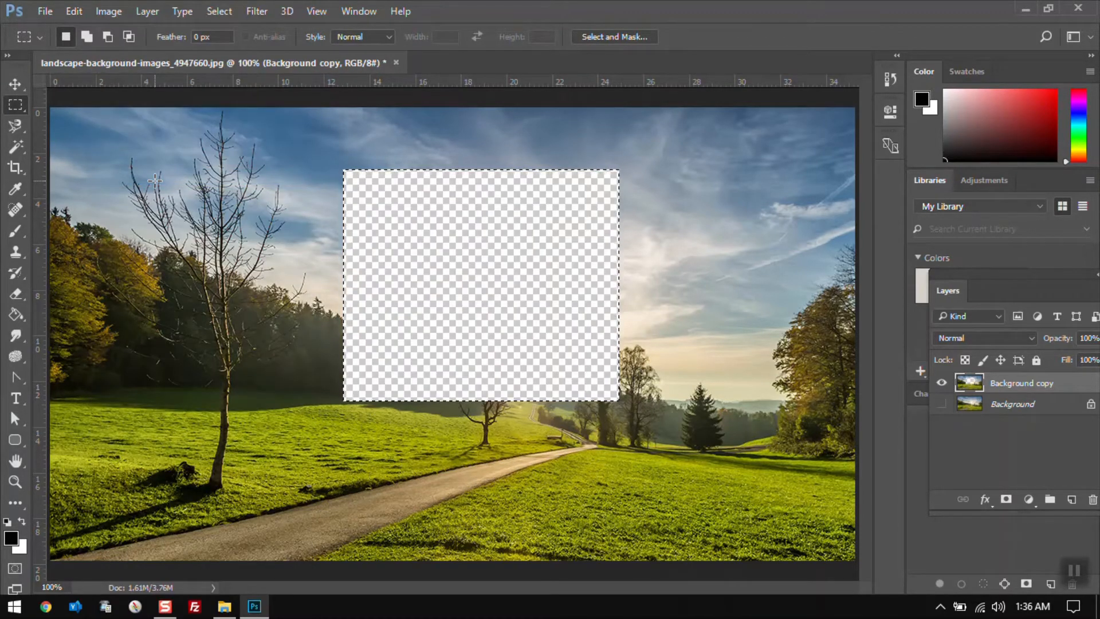
# Undo the Clear and deselect
pyautogui.hotkey('ctrl', 'z')
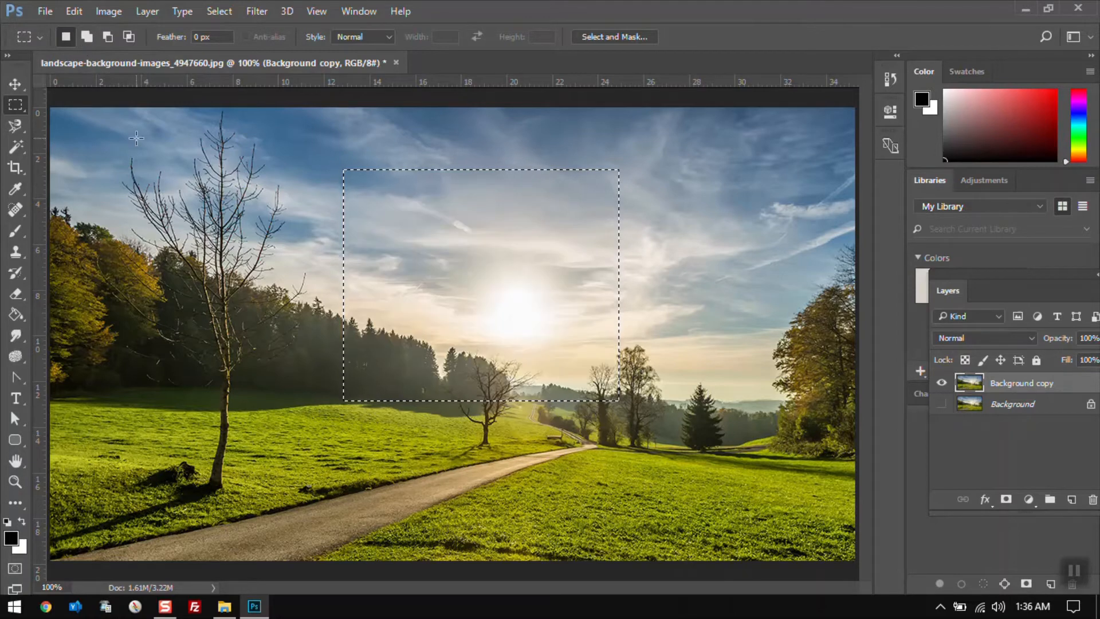
pyautogui.click(76, 13)
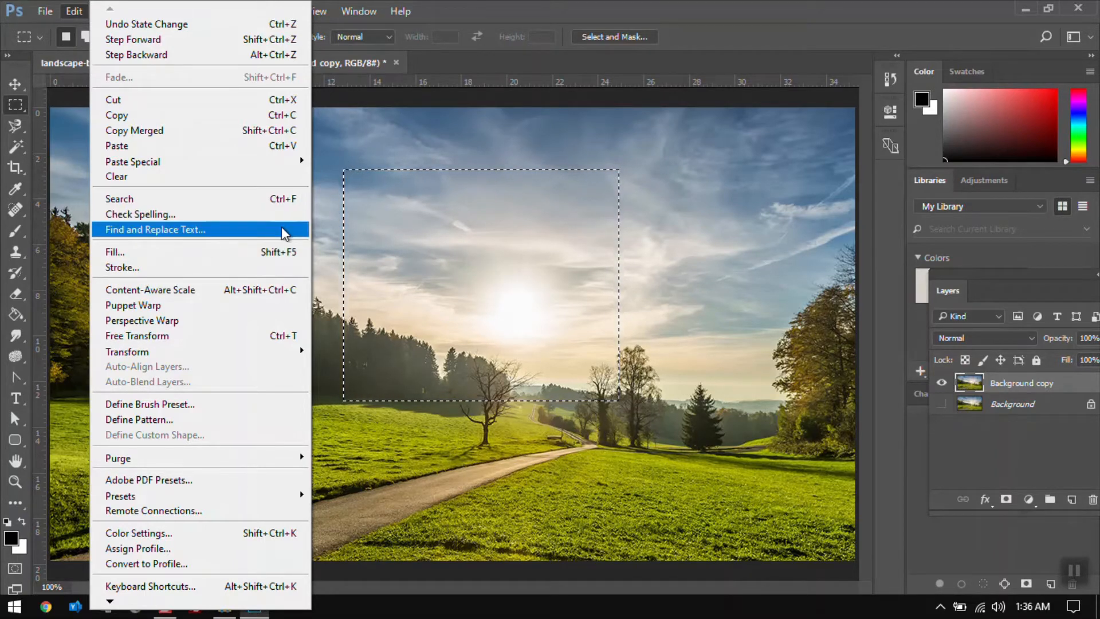
pyautogui.click(390, 143)
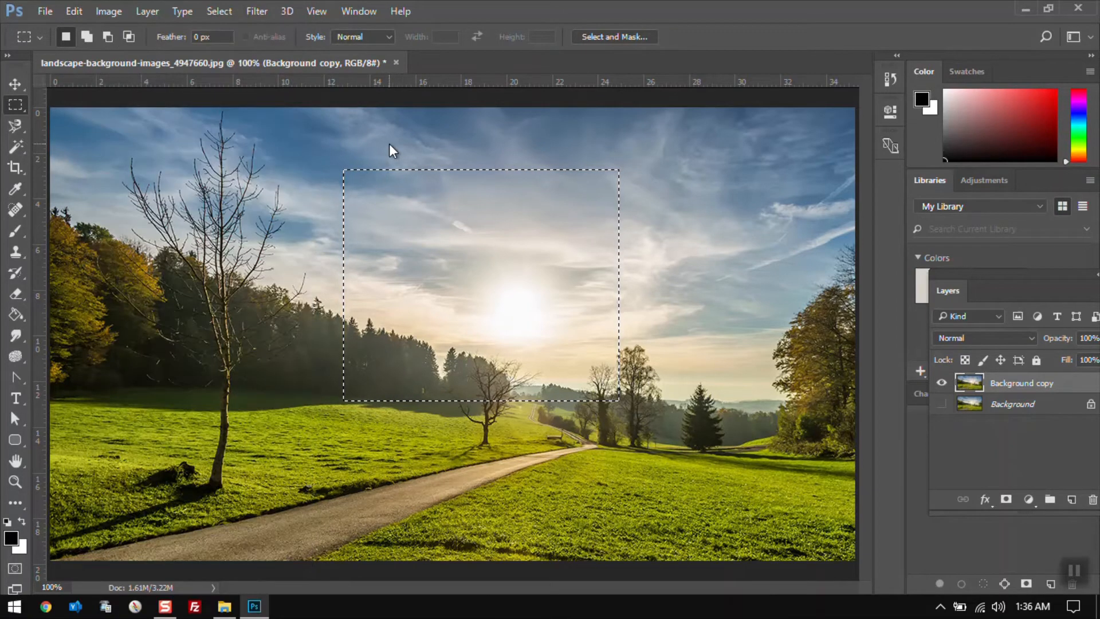
pyautogui.click(328, 152)
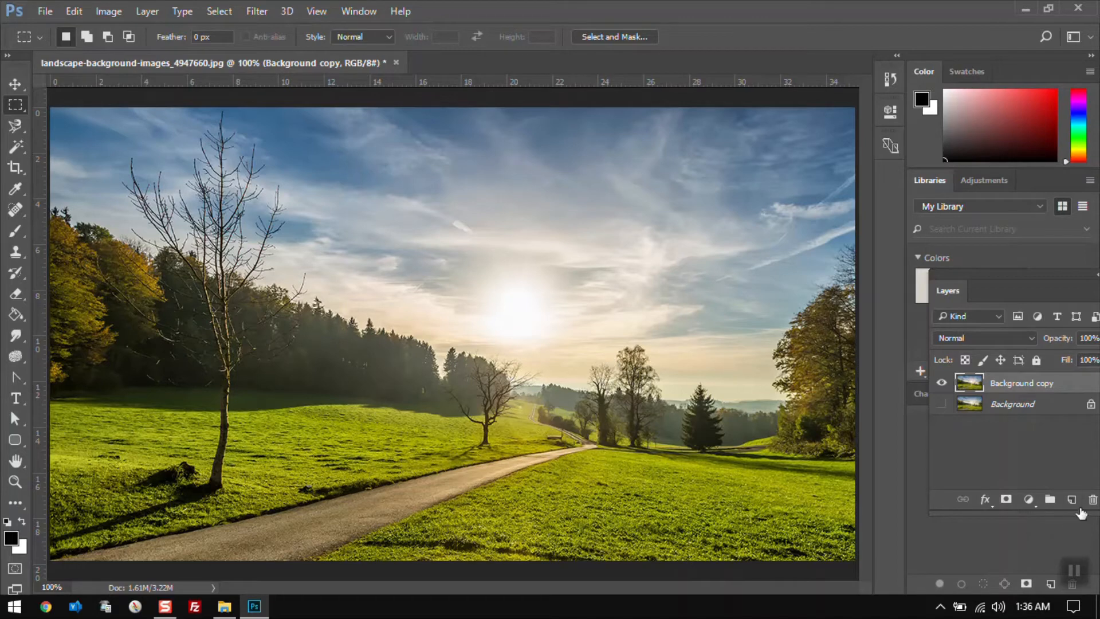
# Add a new layer, select a sky rectangle above the sun, and Fill it with the foreground colour
pyautogui.click(1072, 500)
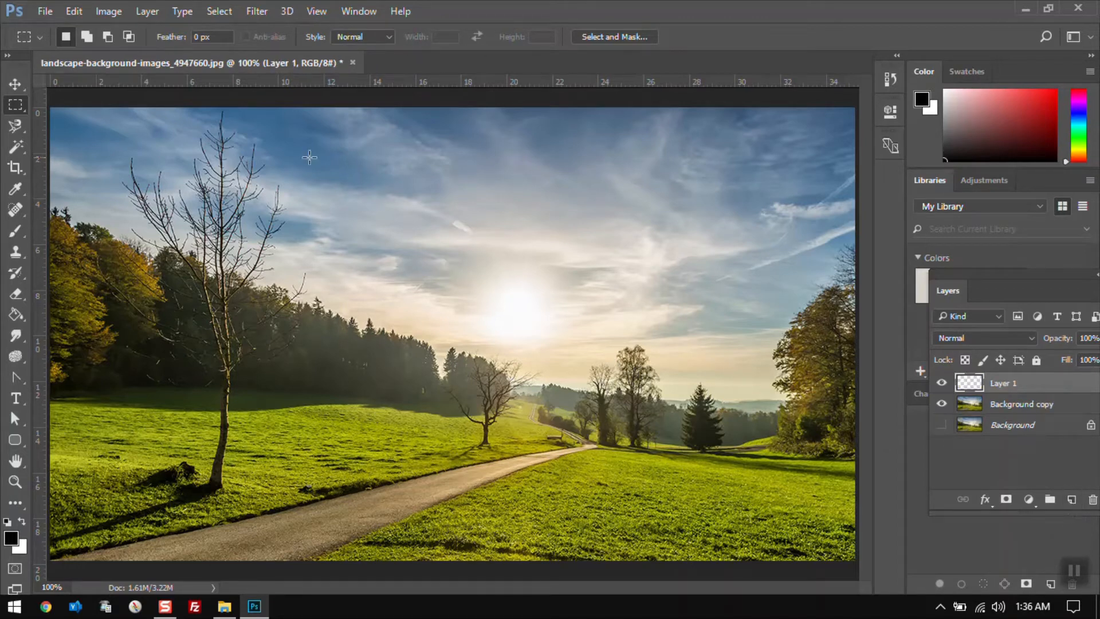
pyautogui.moveTo(354, 160); pyautogui.dragTo(590, 328)
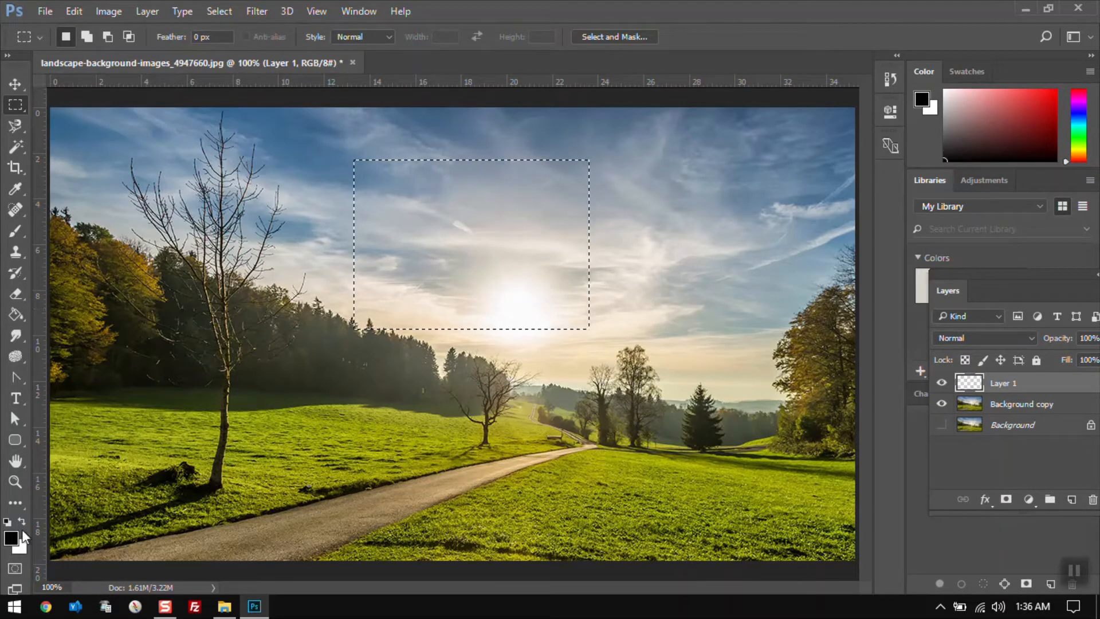
pyautogui.click(70, 11)
pyautogui.click(161, 249)
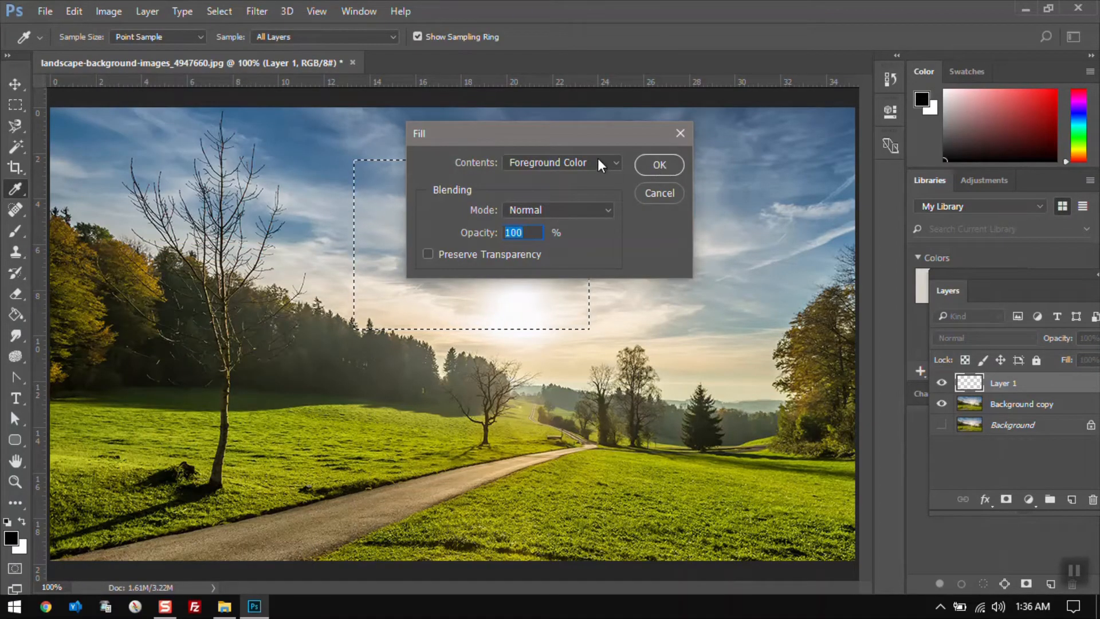
pyautogui.click(666, 166)
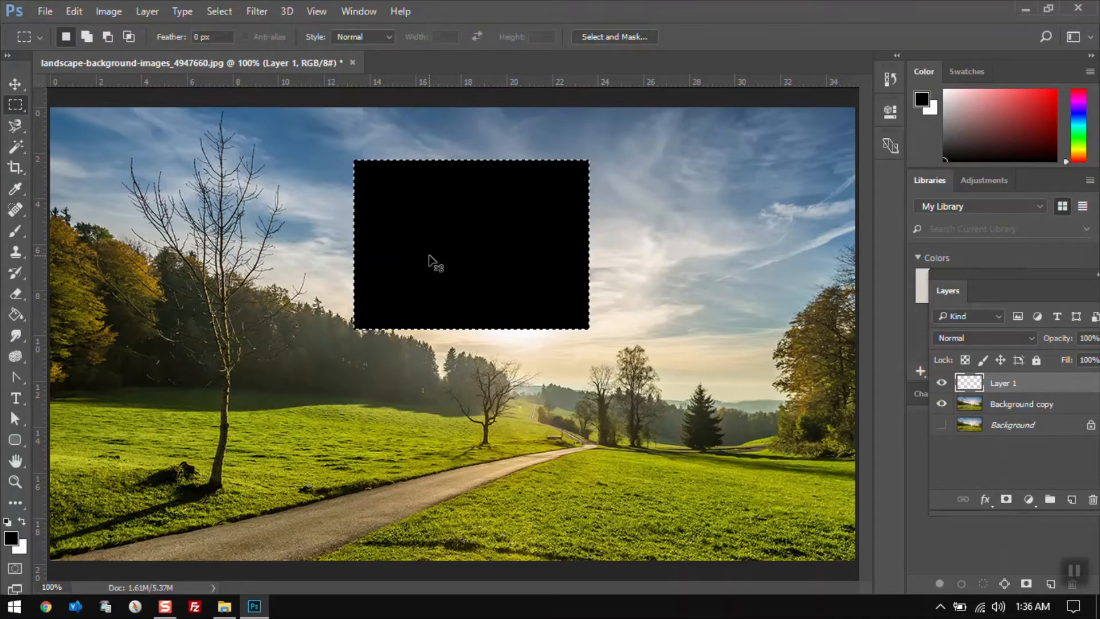
# Undo the fill, then fill the selection with the Paint Bucket tool and undo that too
pyautogui.hotkey('ctrl', 'z')
pyautogui.press('b')
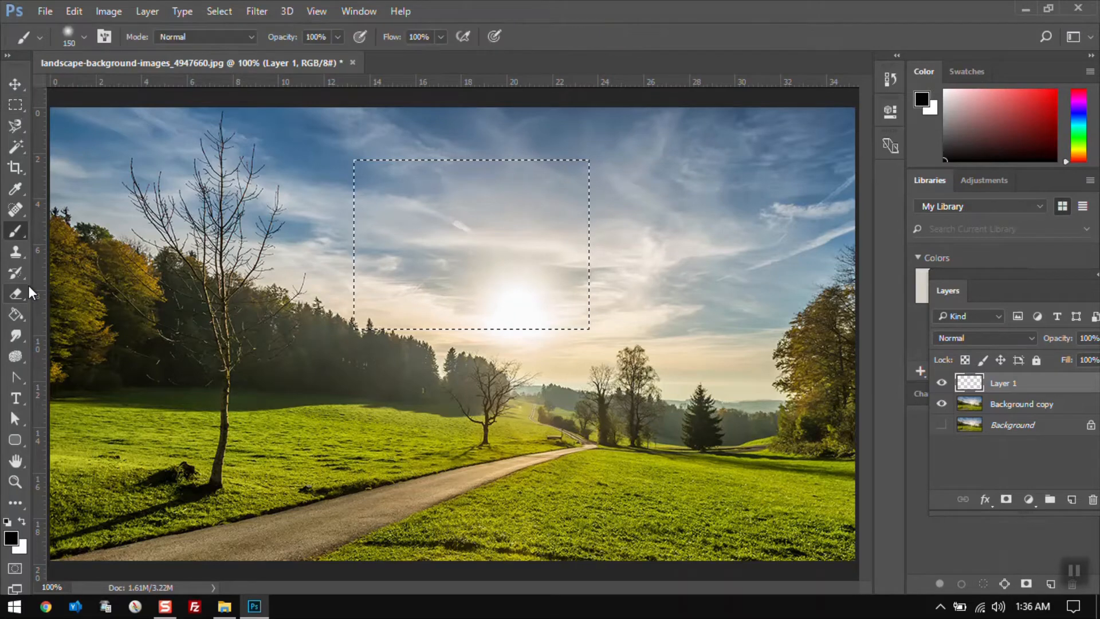
pyautogui.click(17, 315)
pyautogui.click(514, 211)
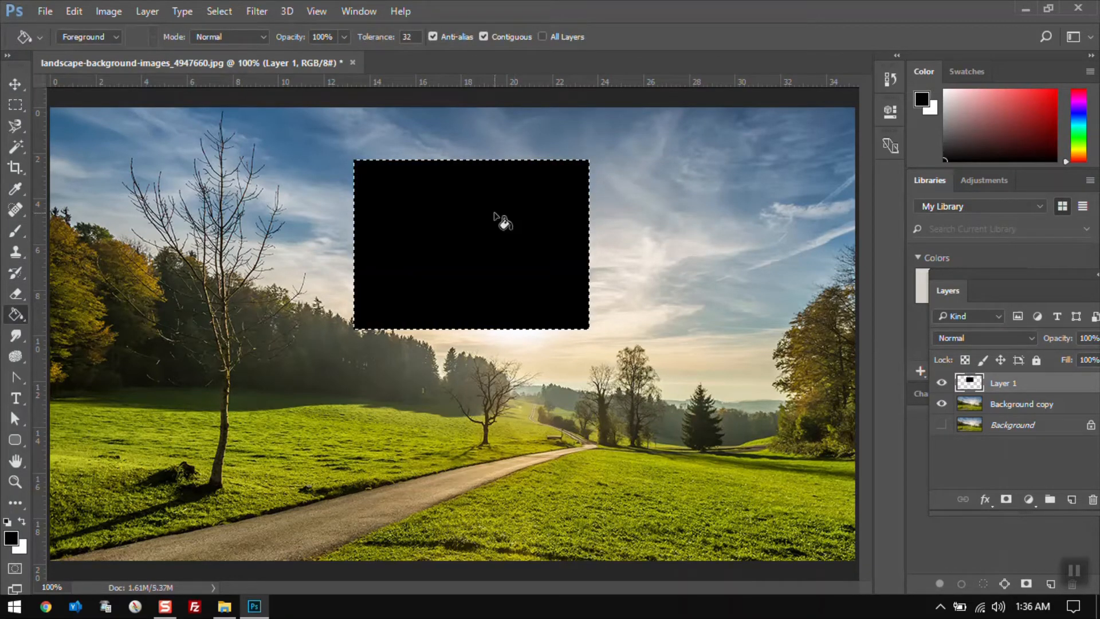
pyautogui.hotkey('ctrl', 'z')
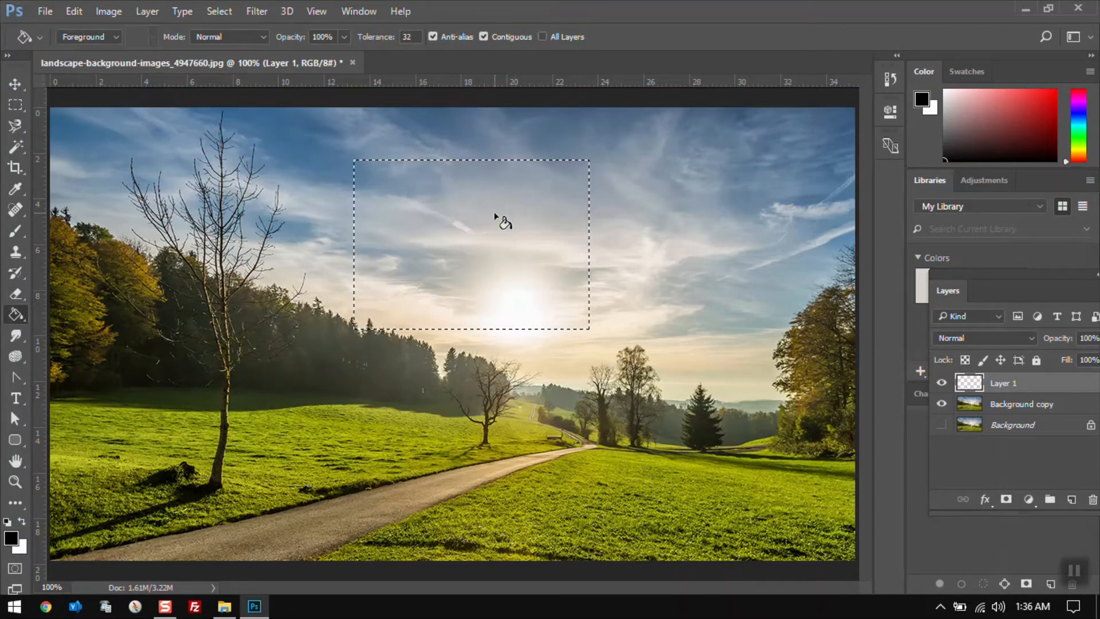
# Zoom in to 300% on the selected sky area
pyautogui.click(75, 11)
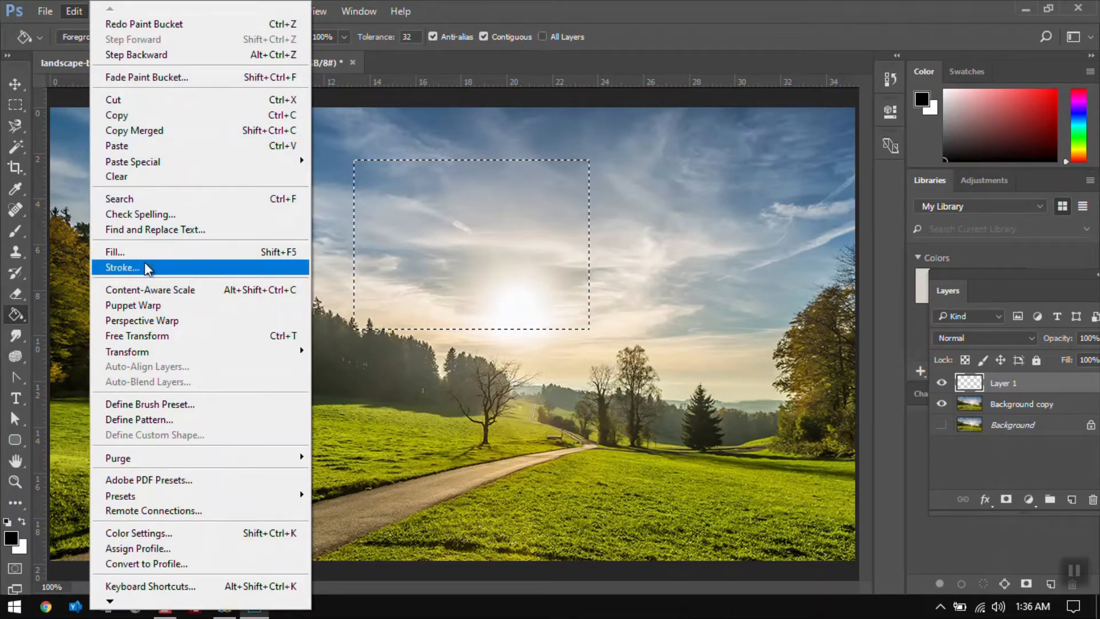
pyautogui.click(534, 270)
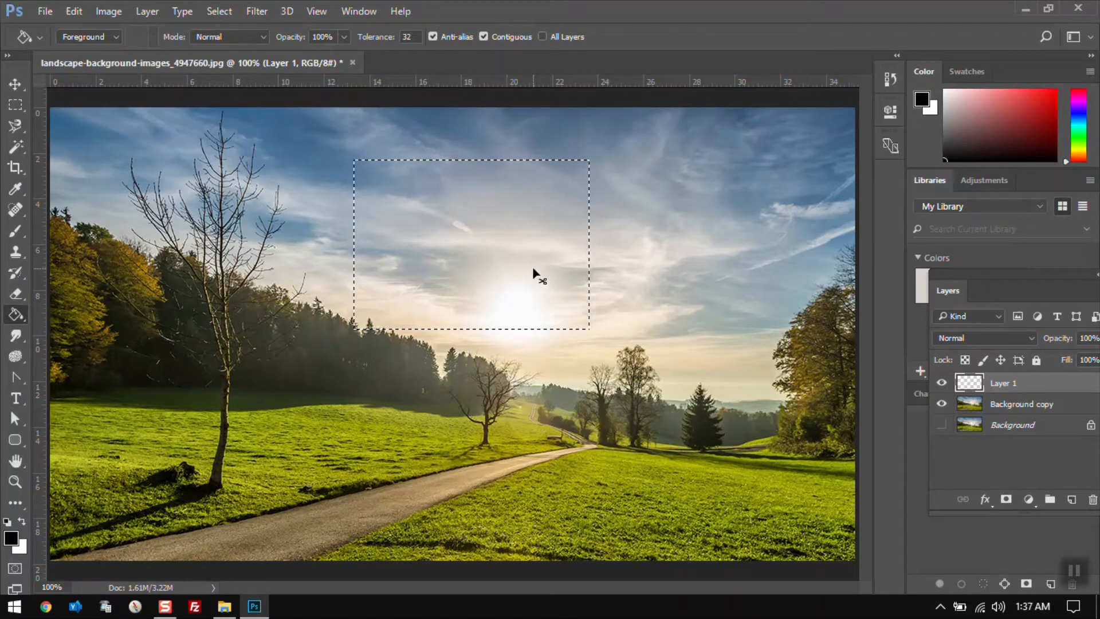
pyautogui.hotkey('ctrl', '+')
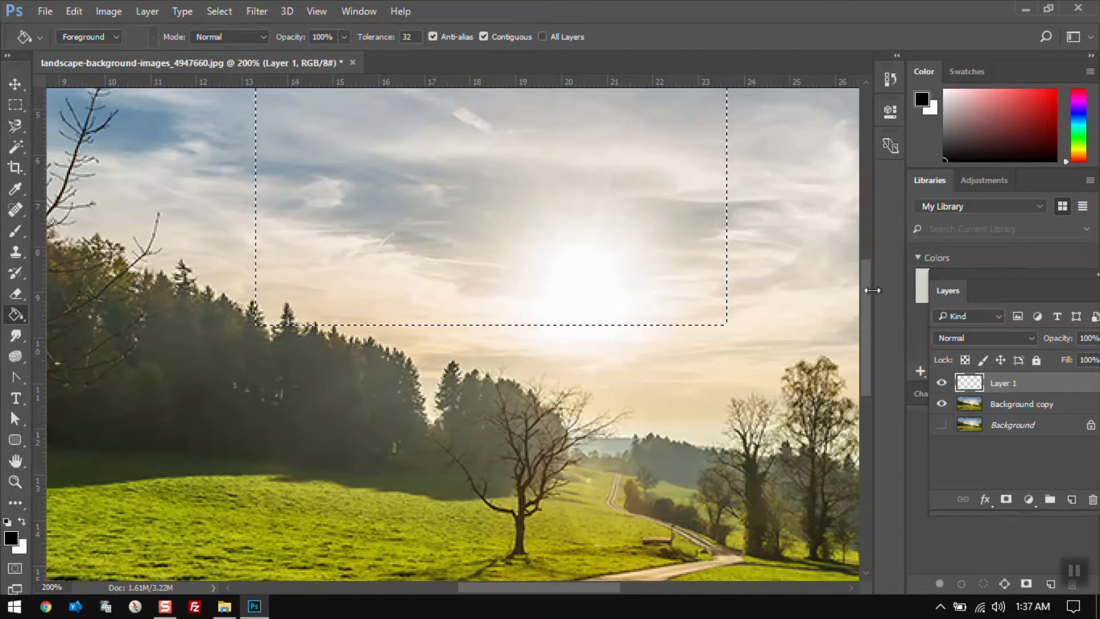
pyautogui.moveTo(868, 291); pyautogui.dragTo(868, 242)
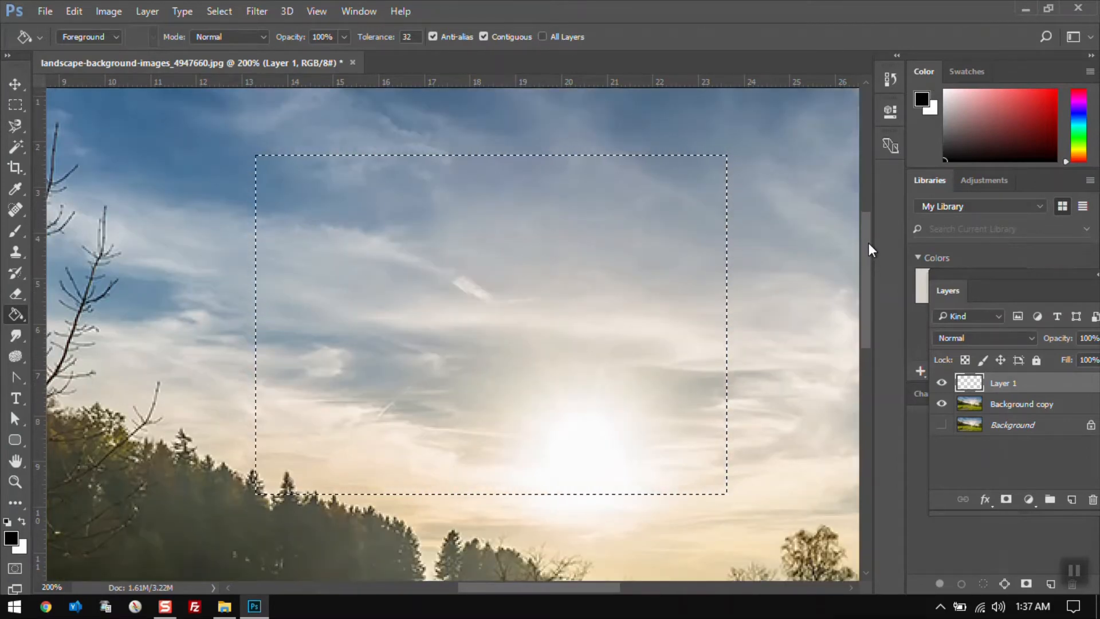
pyautogui.hotkey('ctrl', '+')
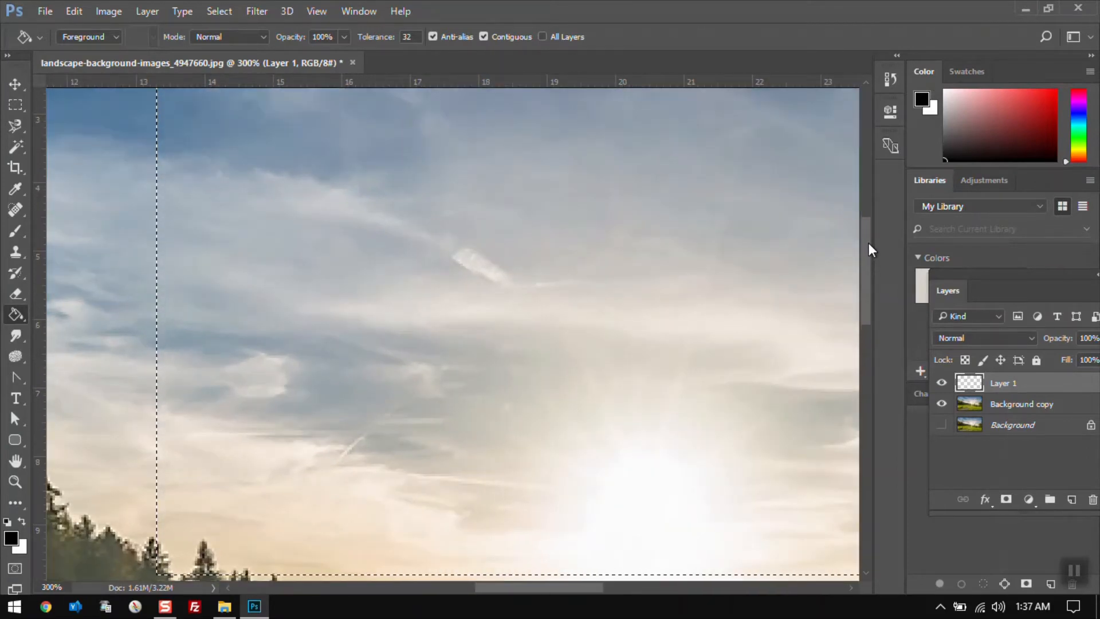
# Apply a 5 px black Stroke inside the sky selection, then undo it
pyautogui.hotkey('ctrl', '-')
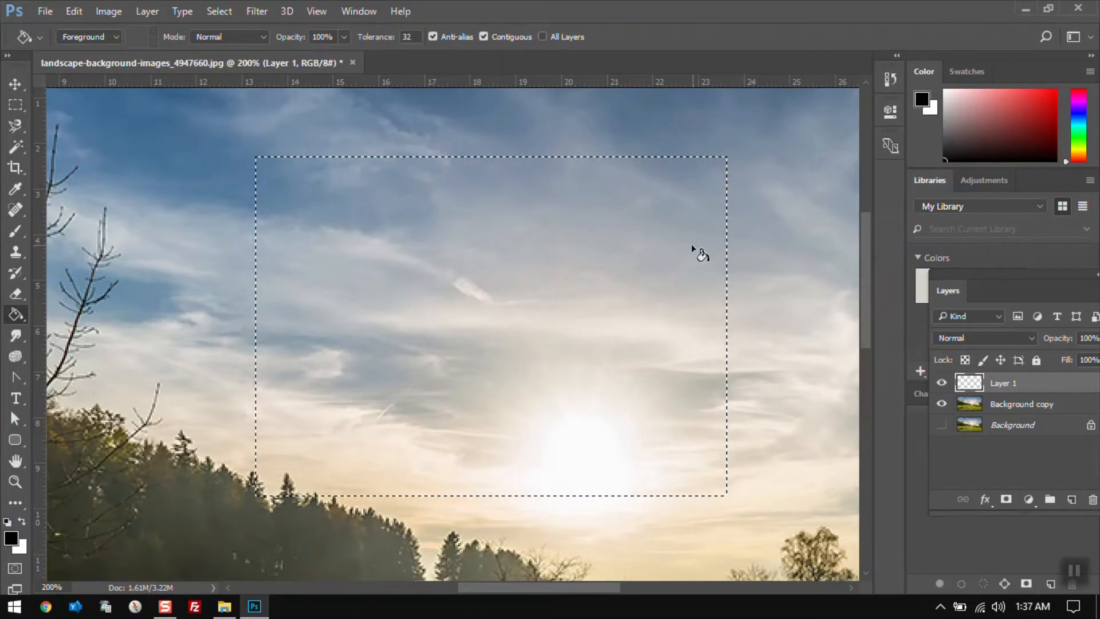
pyautogui.press('m')
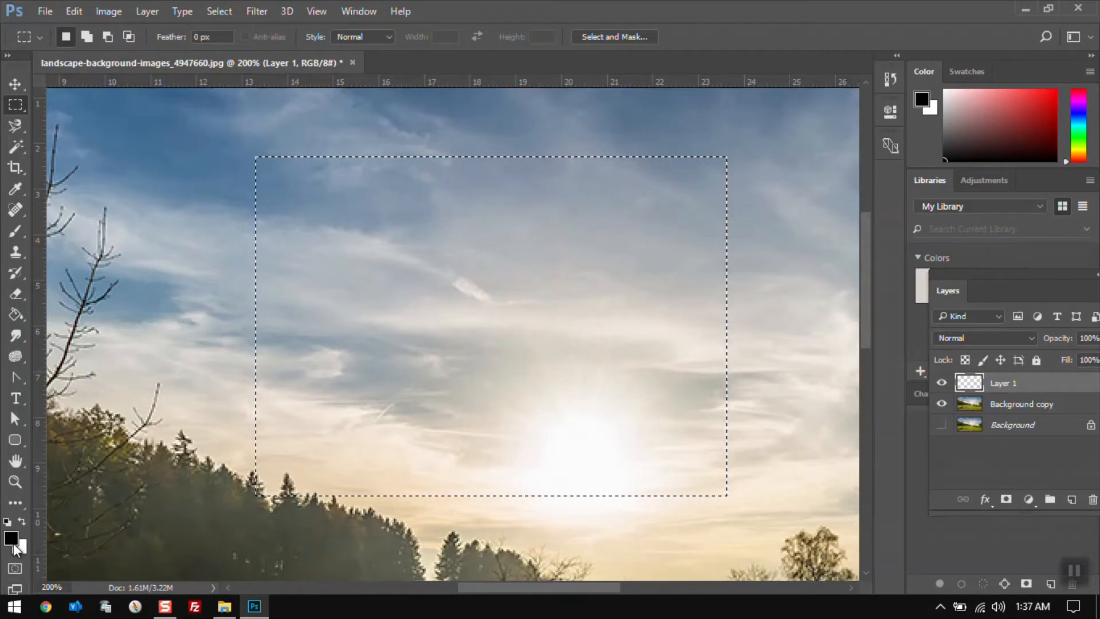
pyautogui.click(74, 12)
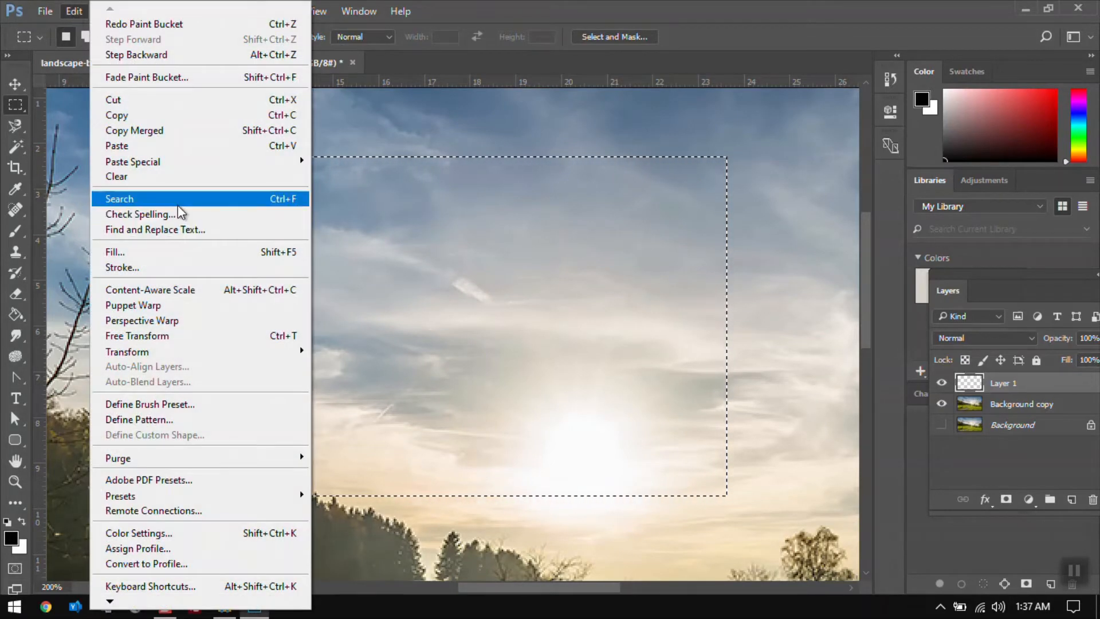
pyautogui.click(179, 267)
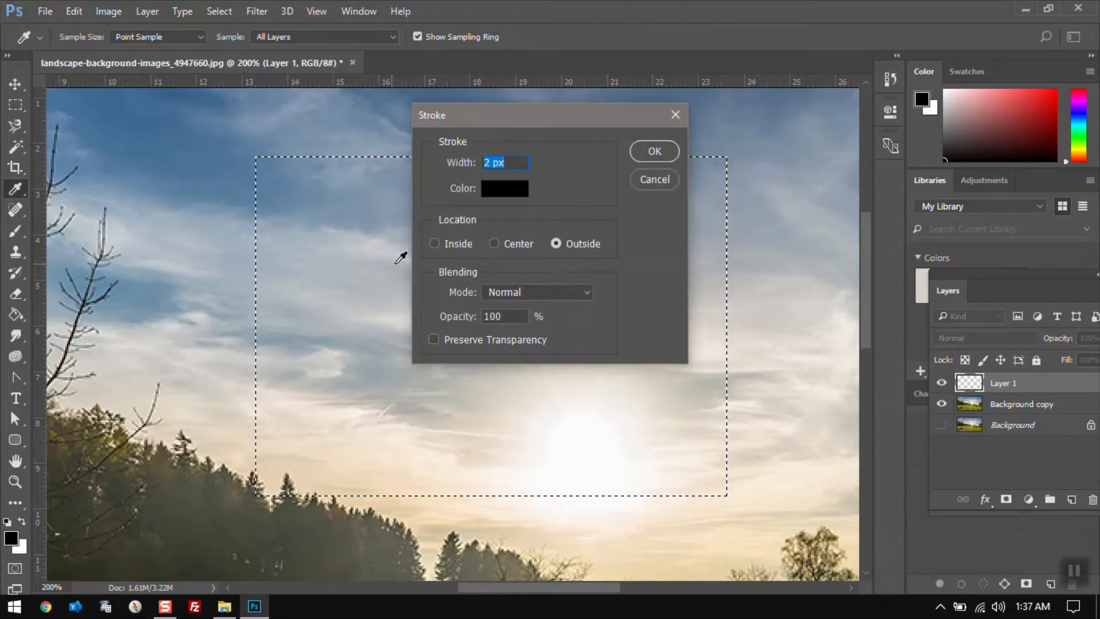
pyautogui.click(434, 245)
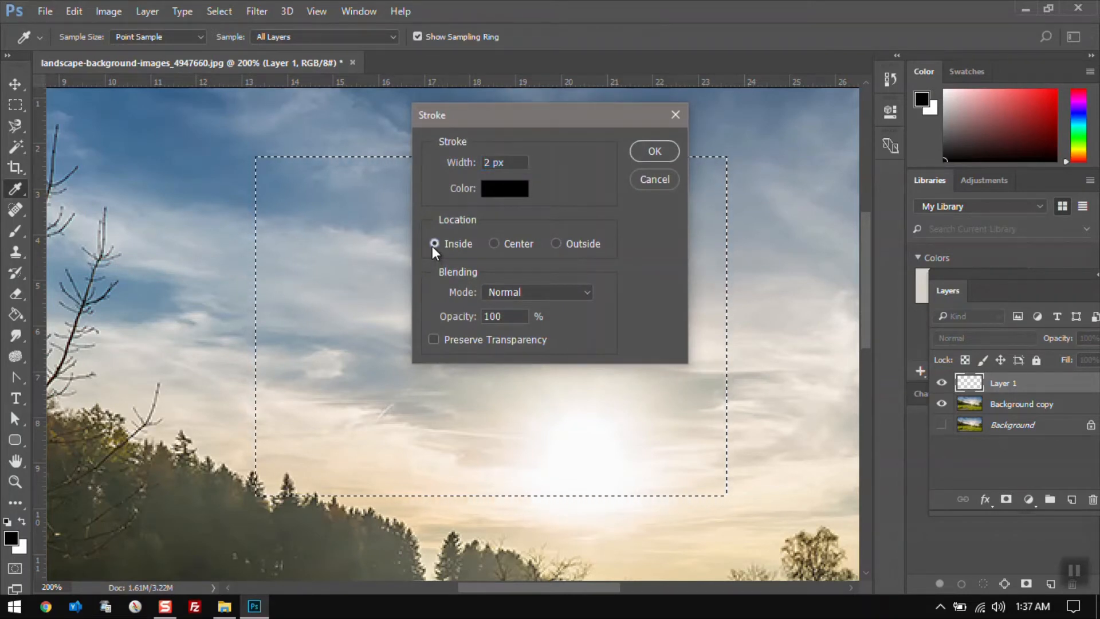
pyautogui.click(492, 244)
pyautogui.write('5')
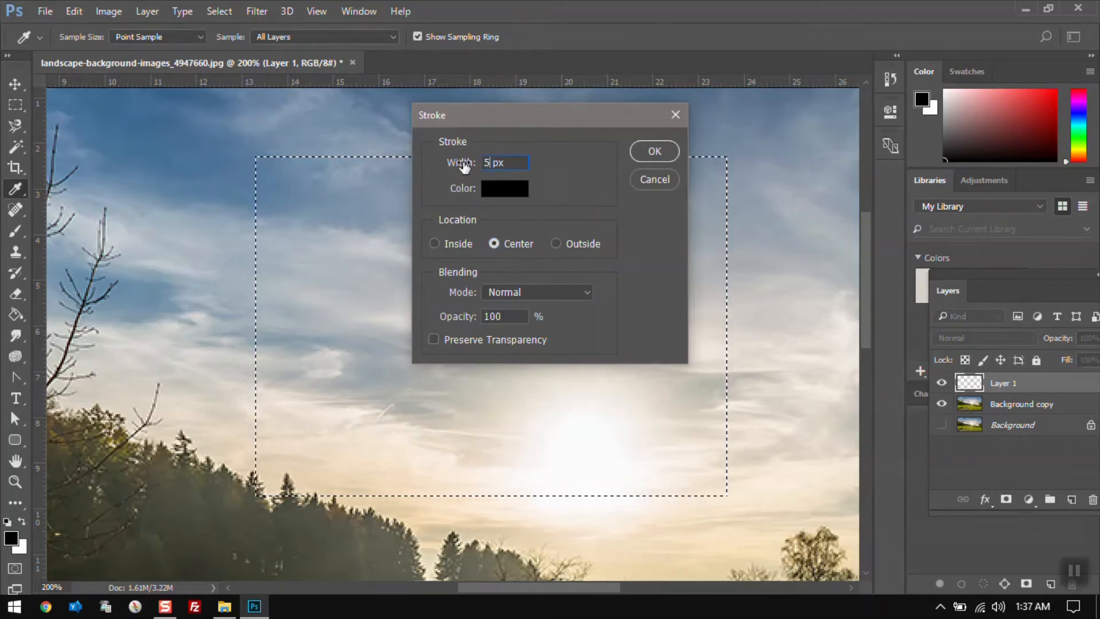
pyautogui.click(435, 245)
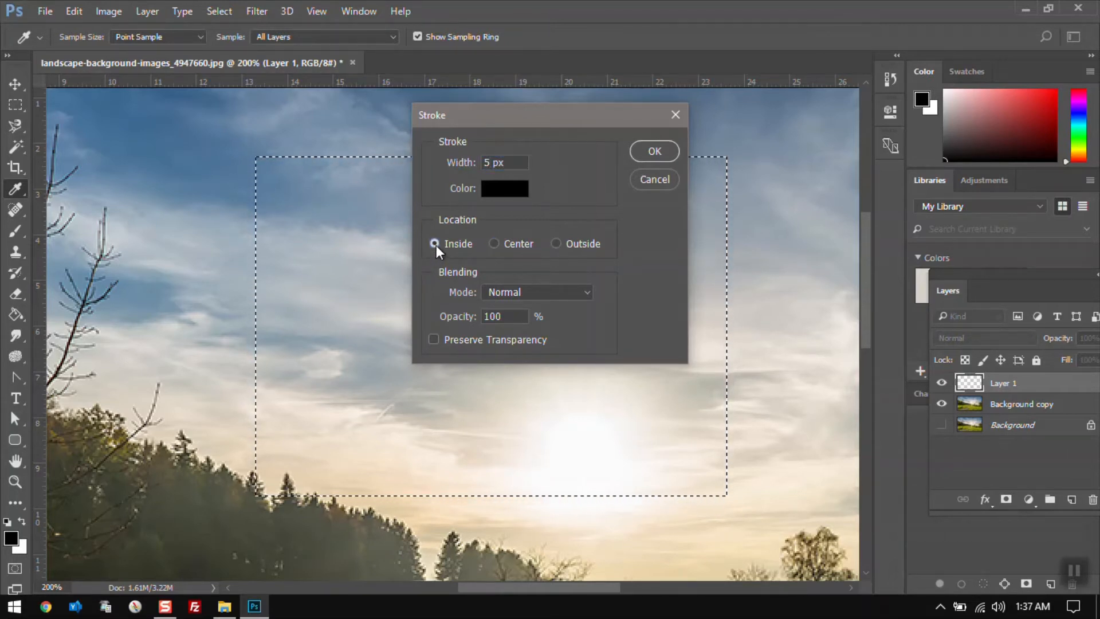
pyautogui.click(652, 157)
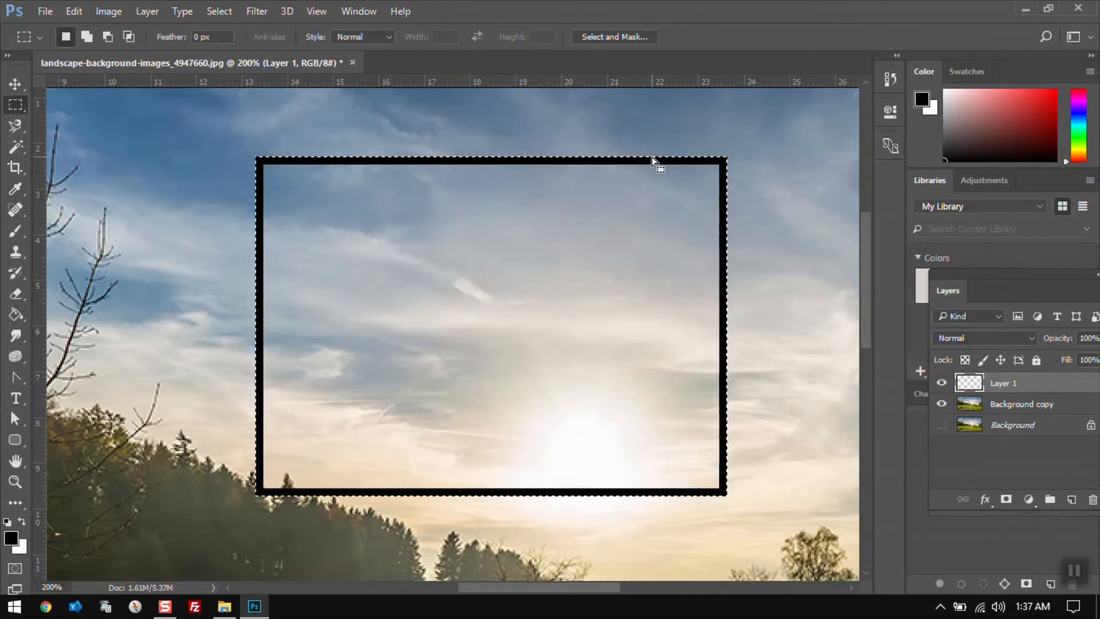
pyautogui.hotkey('ctrl', 'z')
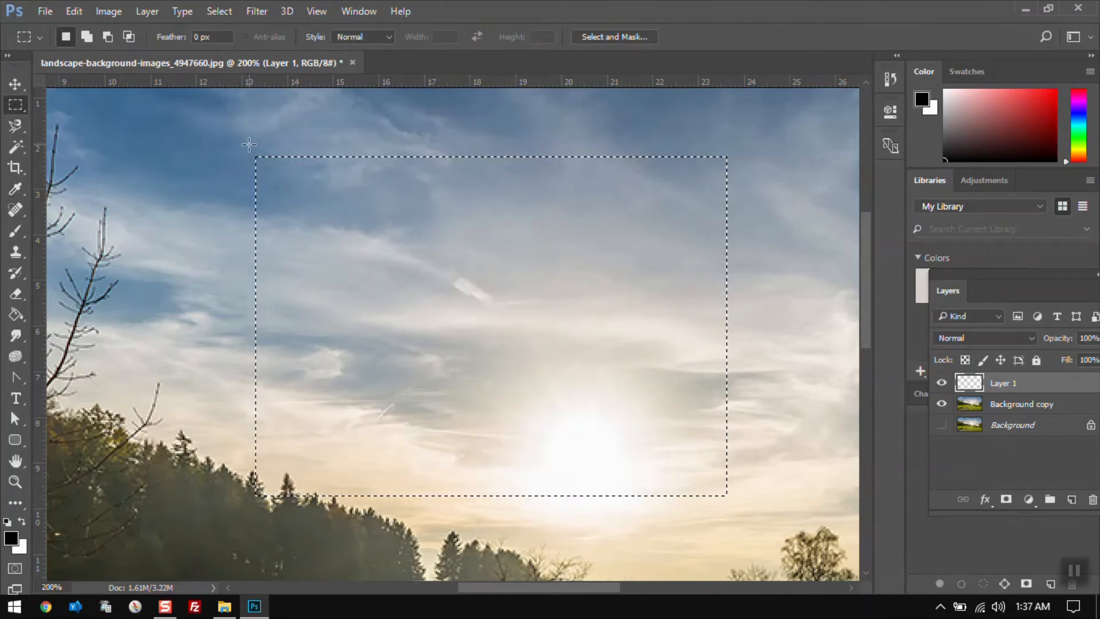
# Apply a 5 px Stroke outside the selection, then undo it
pyautogui.click(73, 11)
pyautogui.click(204, 266)
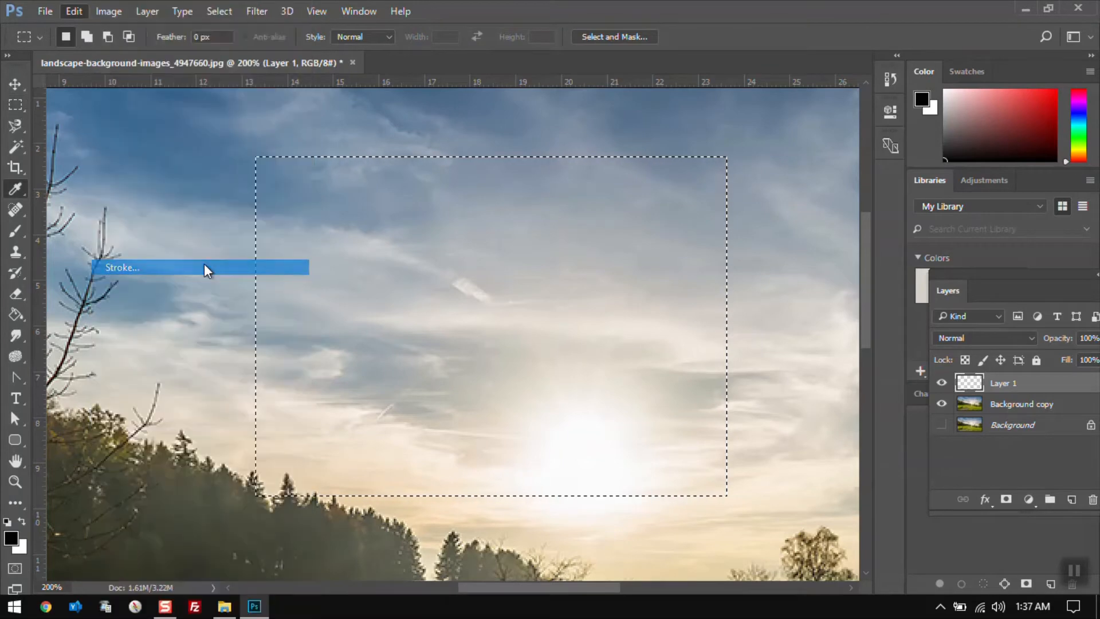
pyautogui.click(555, 243)
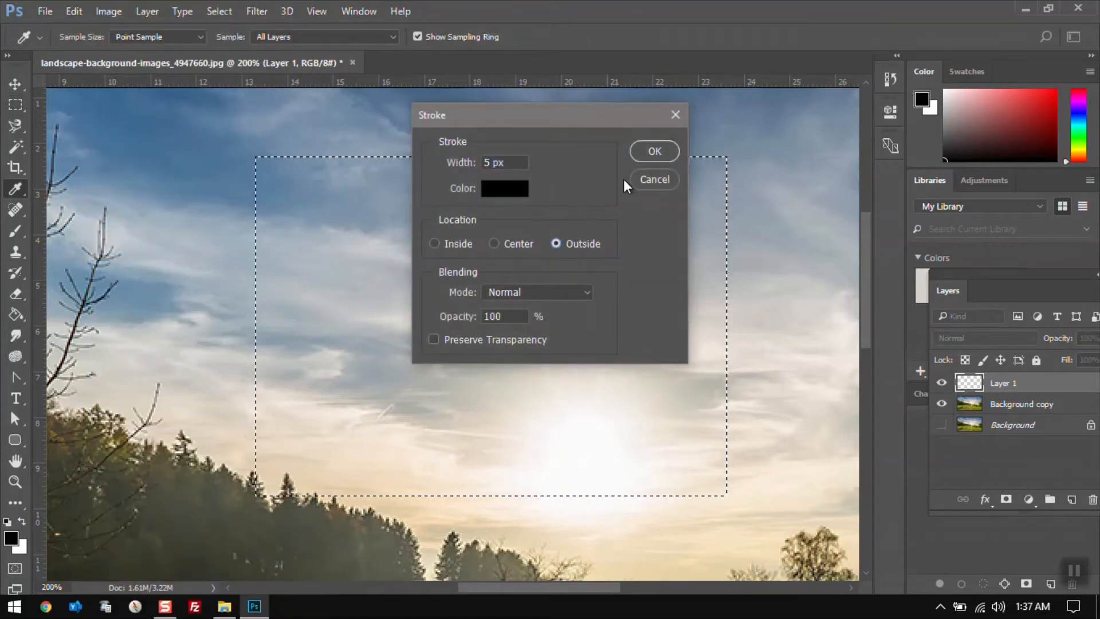
pyautogui.click(654, 152)
pyautogui.press('m')
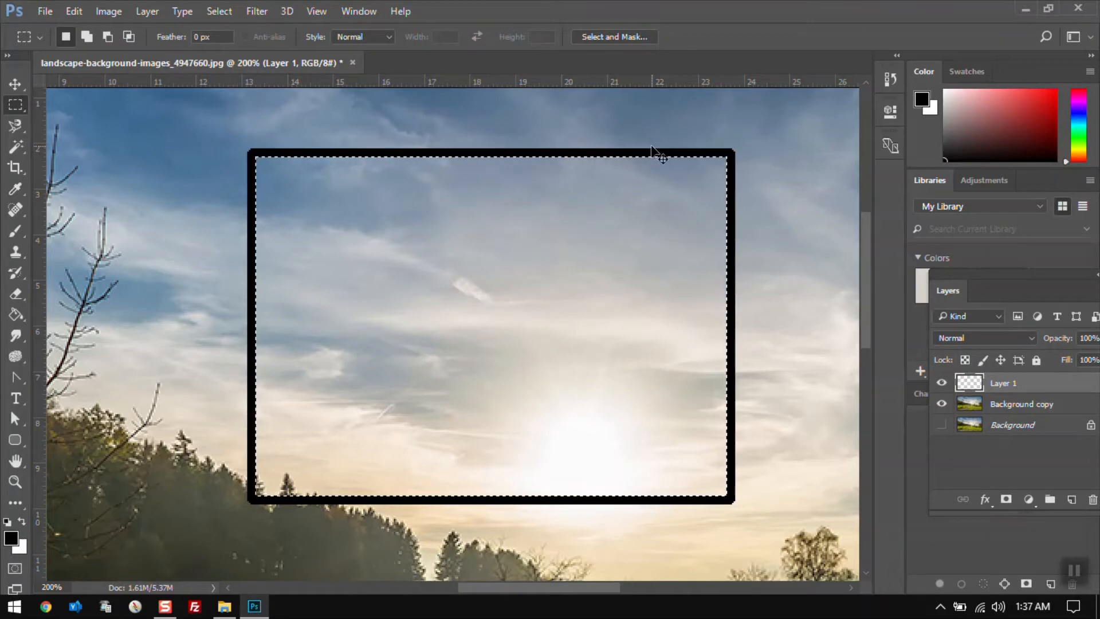
pyautogui.hotkey('ctrl', 'z')
# Apply a 5 px Stroke centred on the selection edge, then undo it
pyautogui.click(74, 11)
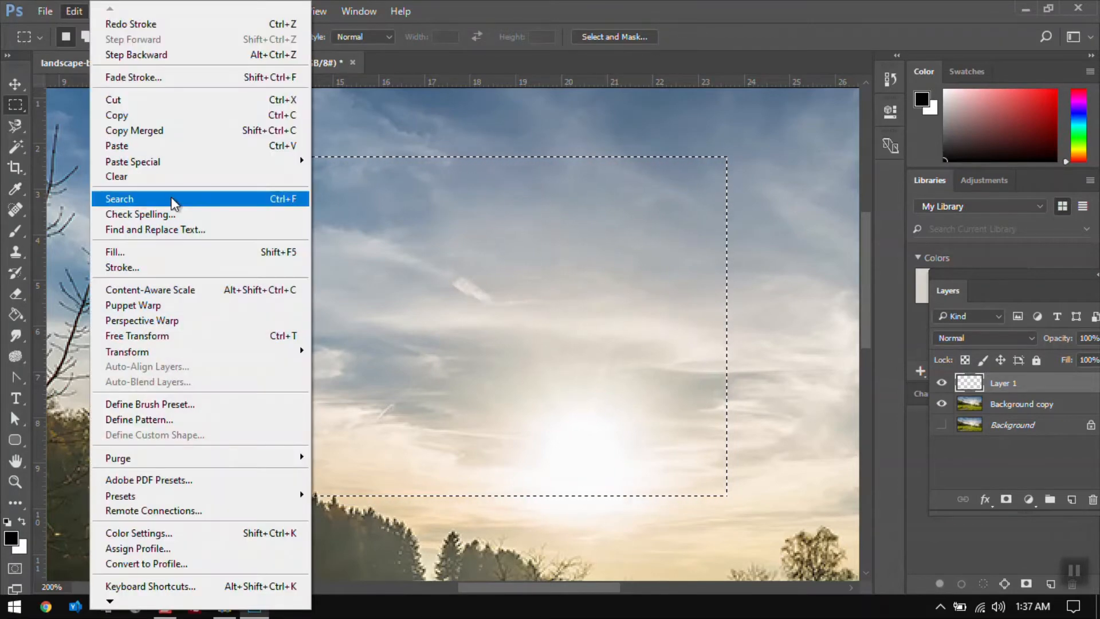
pyautogui.click(185, 266)
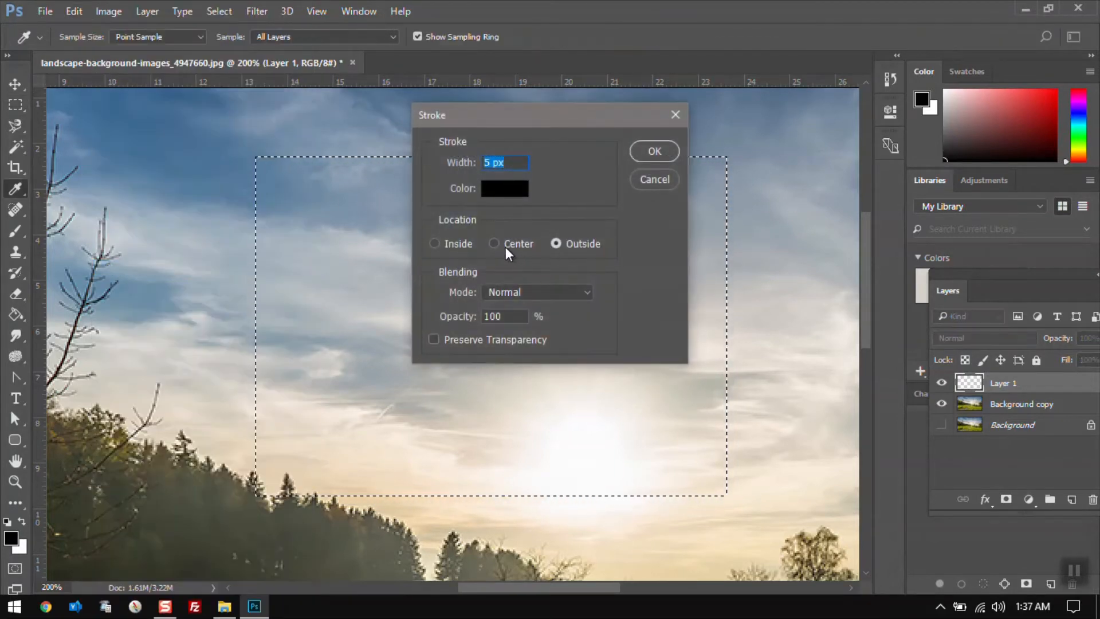
pyautogui.click(652, 152)
pyautogui.press('m')
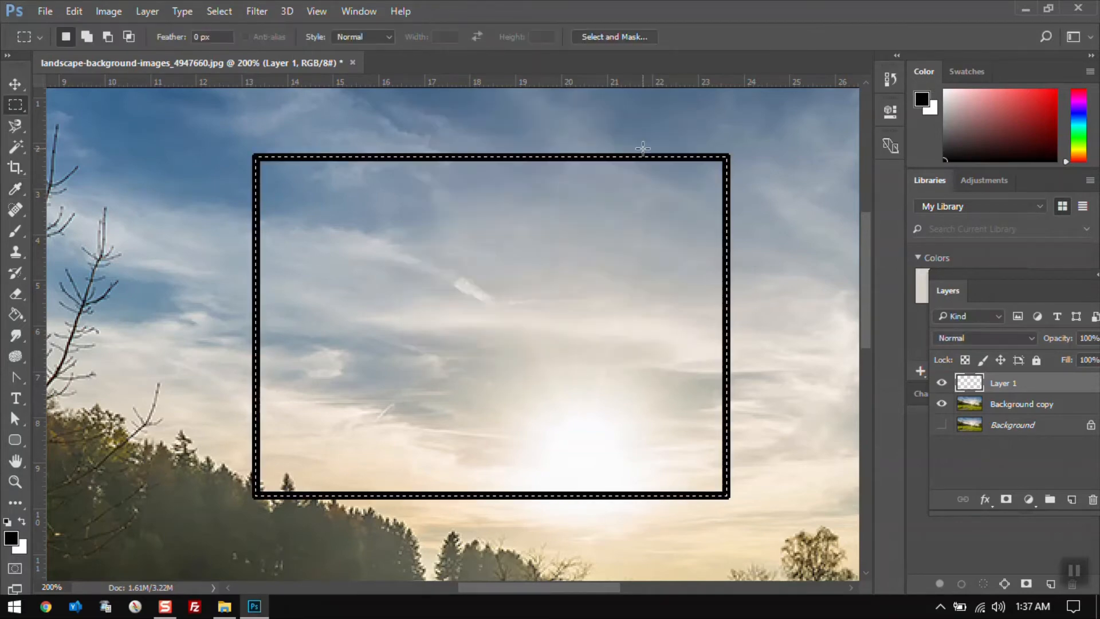
pyautogui.hotkey('ctrl', 'z')
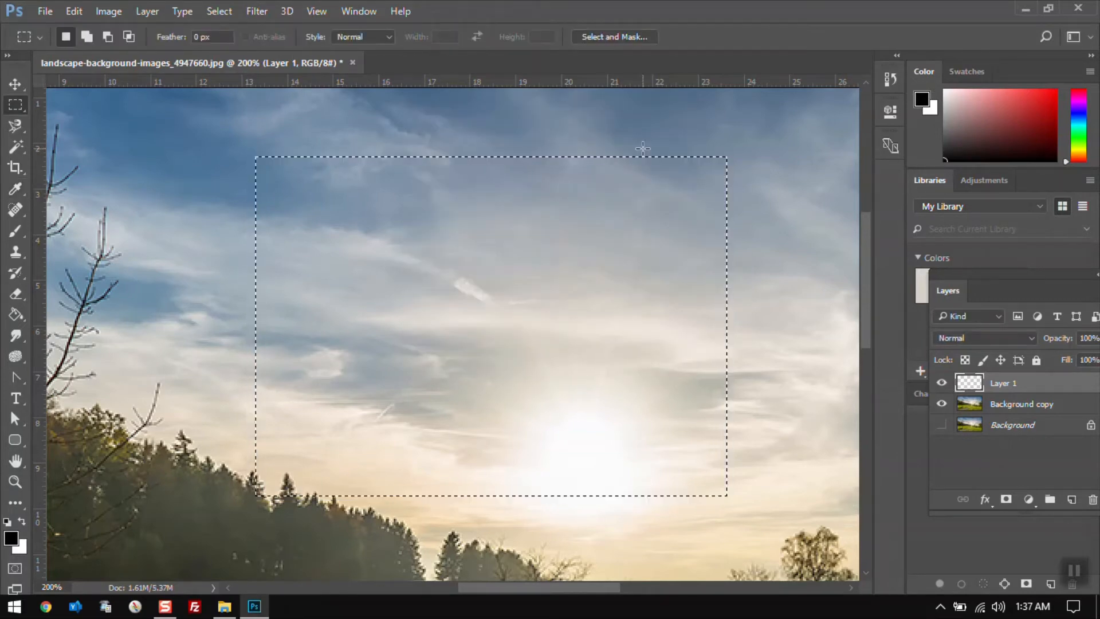
# Try to apply Content-Aware Scale to the selected sky area
pyautogui.hotkey('ctrl', '-')
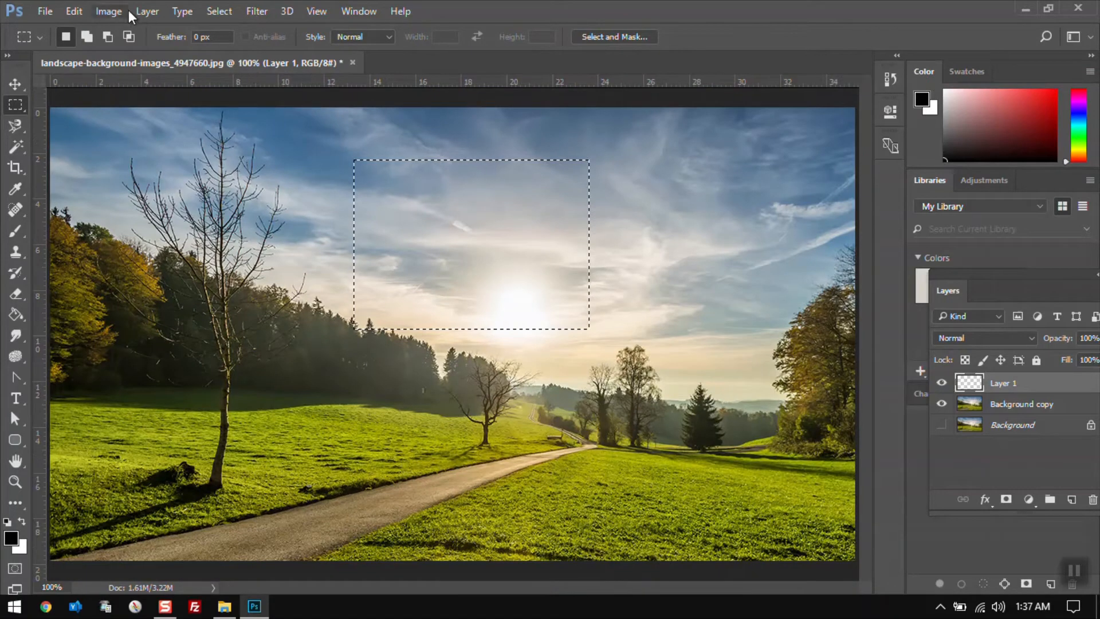
pyautogui.click(74, 13)
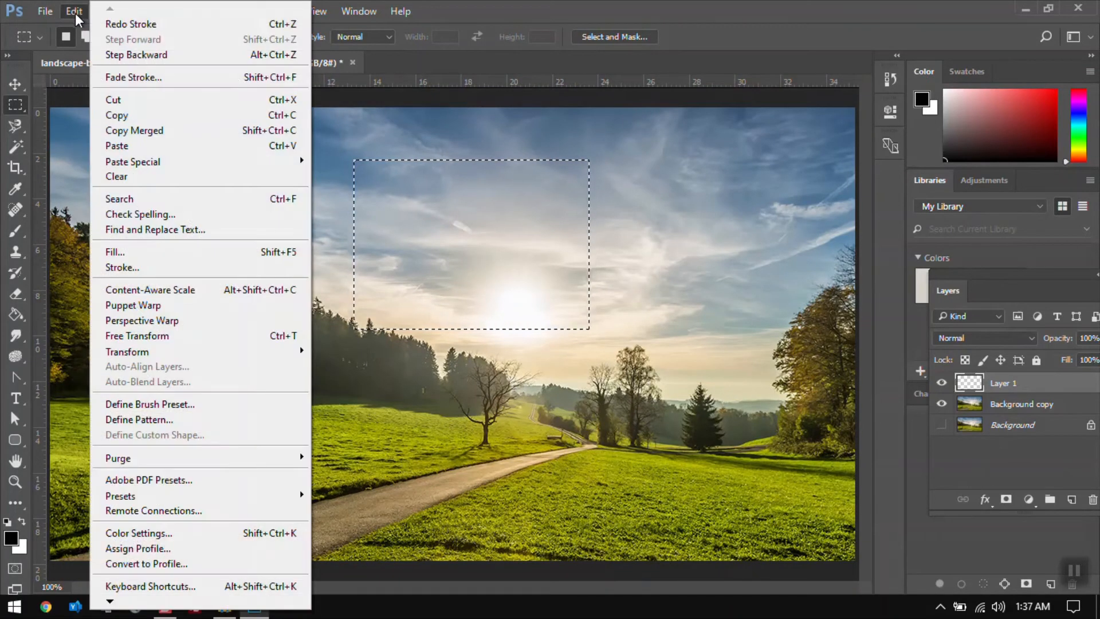
pyautogui.click(192, 294)
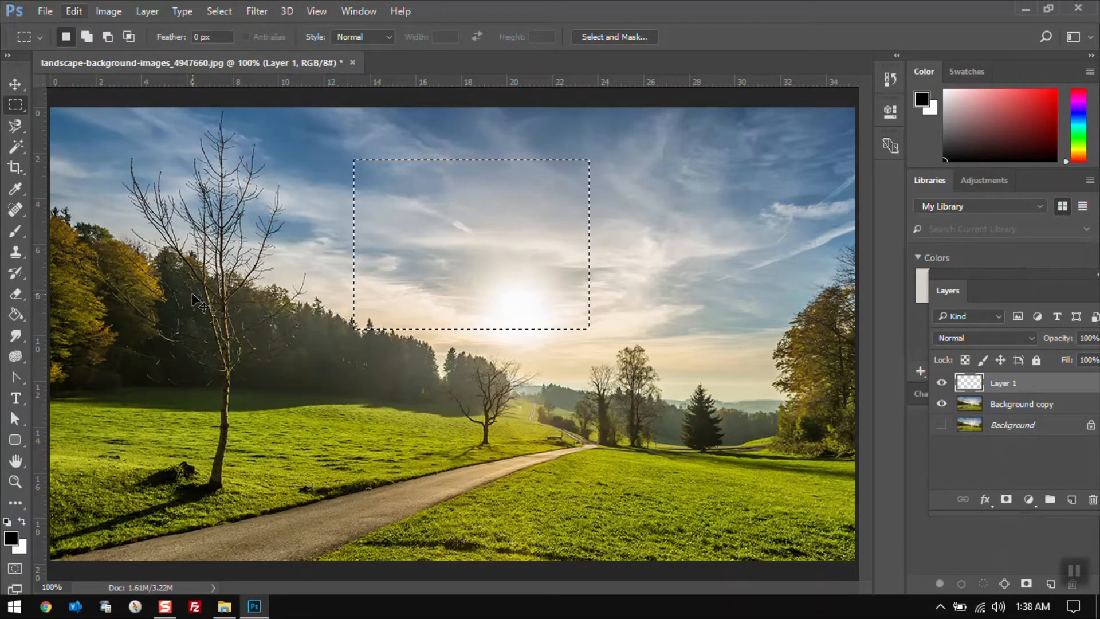
# Delete the empty Layer 1 with the Move tool active
pyautogui.hotkey('ctrl', '-')
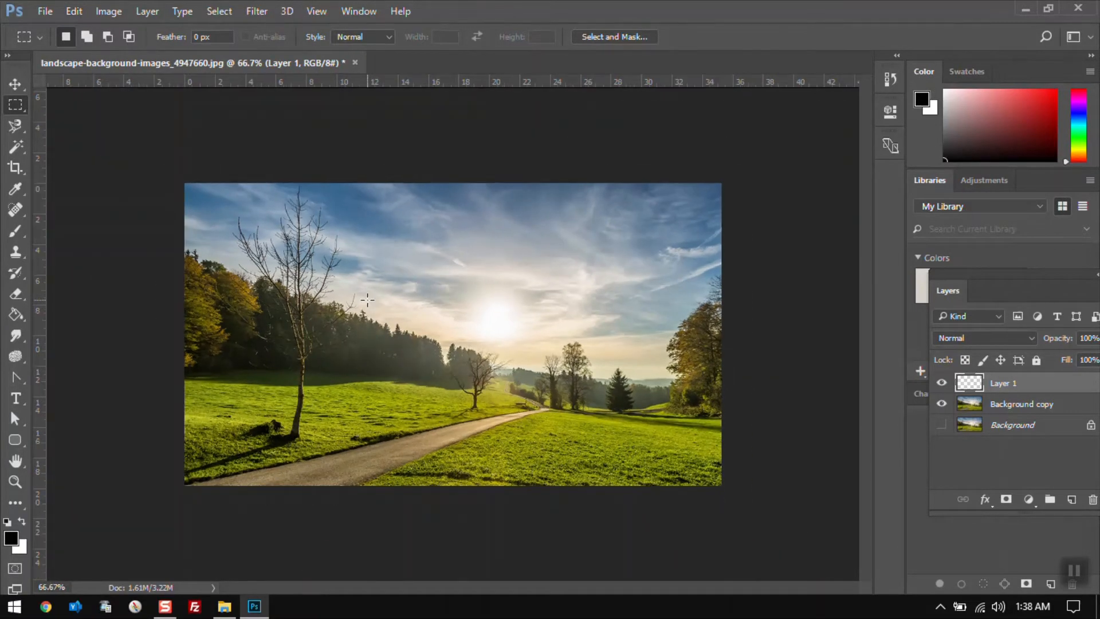
pyautogui.press('v')
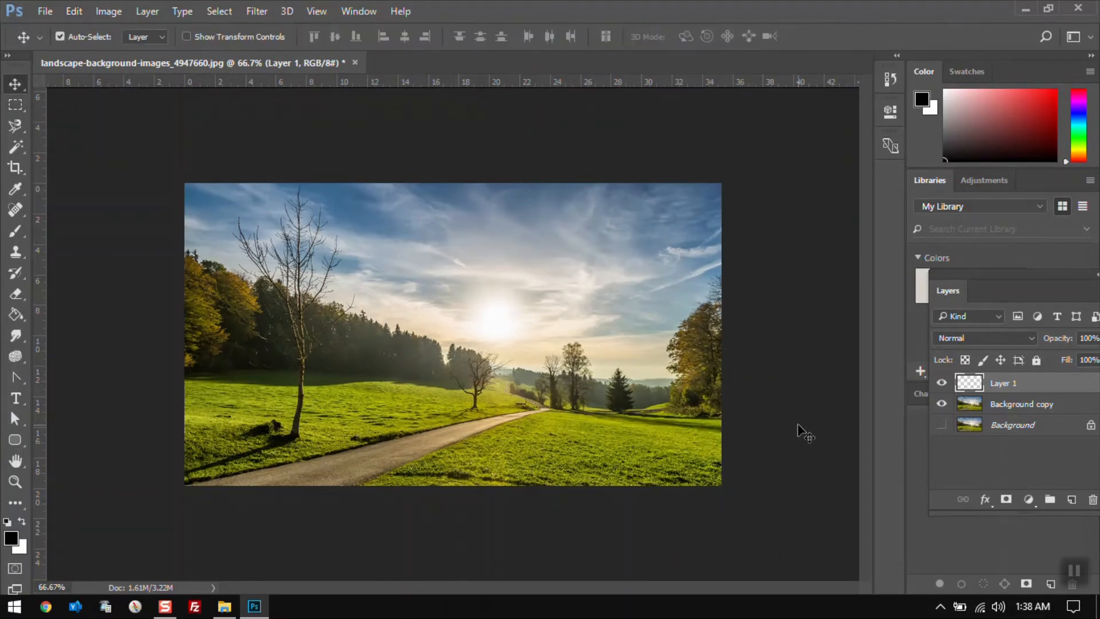
pyautogui.click(1092, 502)
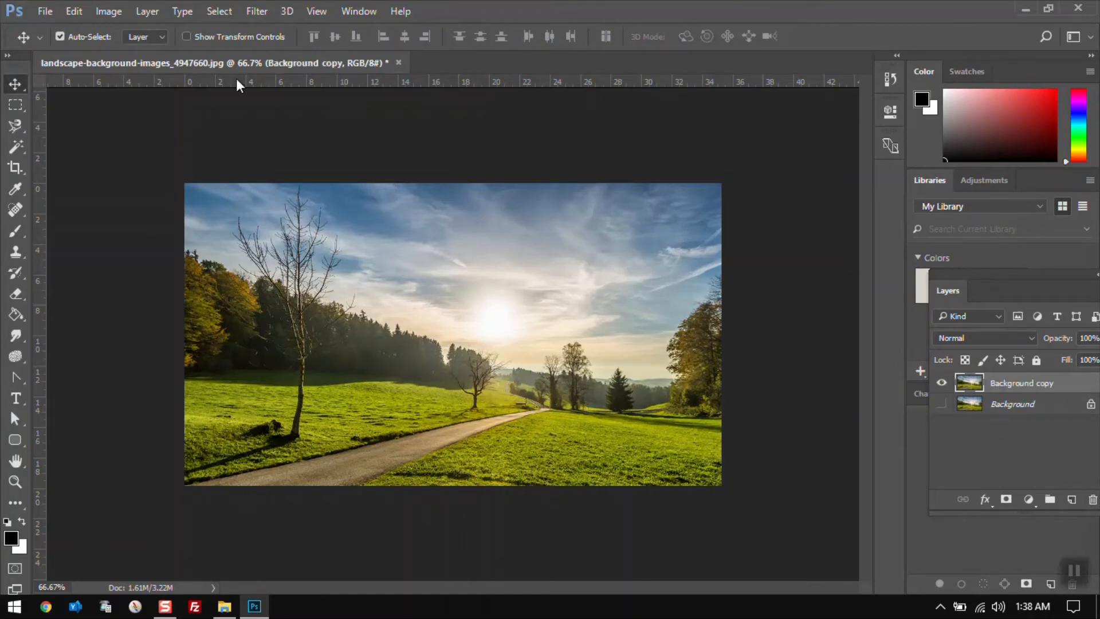
# Resize the Background copy layer with Content-Aware Scale by dragging opposite corners, then cancel the transform
pyautogui.click(76, 9)
pyautogui.click(156, 290)
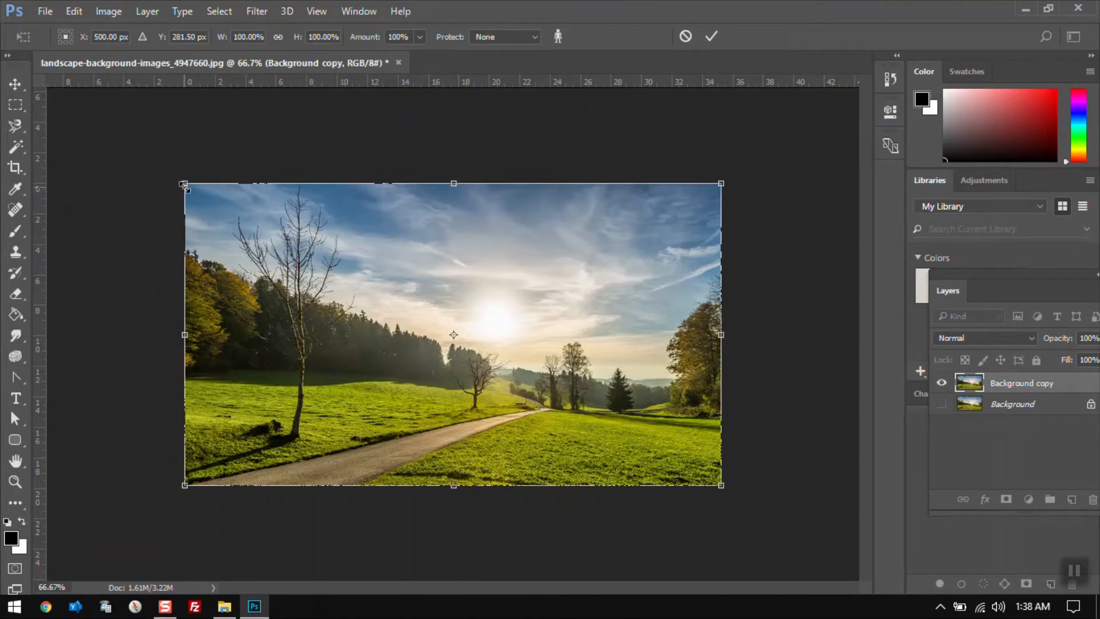
pyautogui.moveTo(184, 185); pyautogui.dragTo(251, 213)
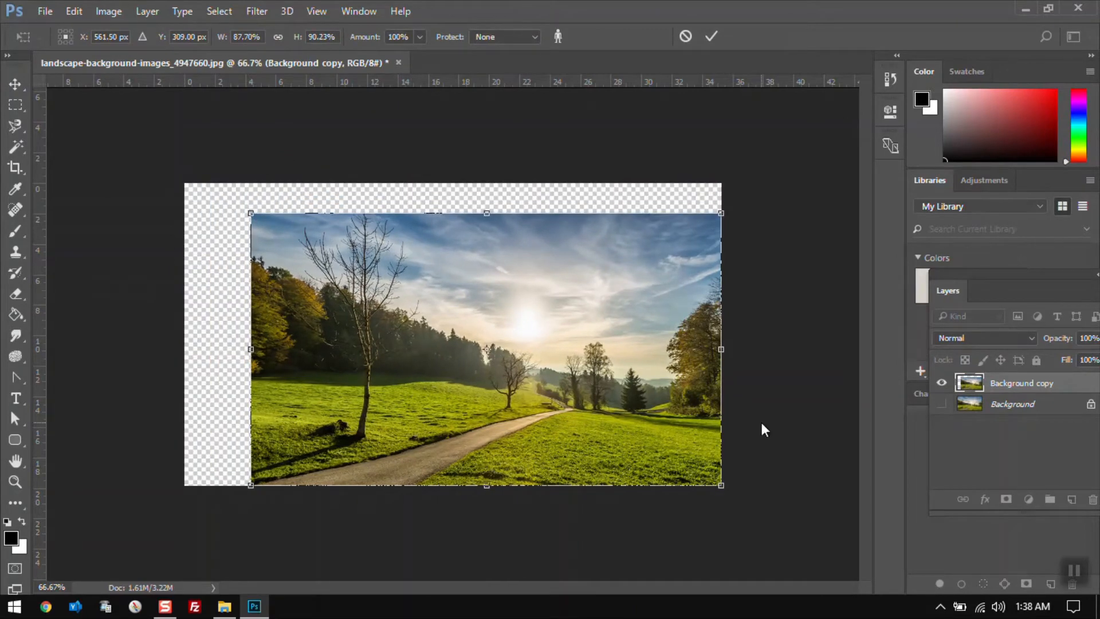
pyautogui.moveTo(721, 485); pyautogui.dragTo(665, 450)
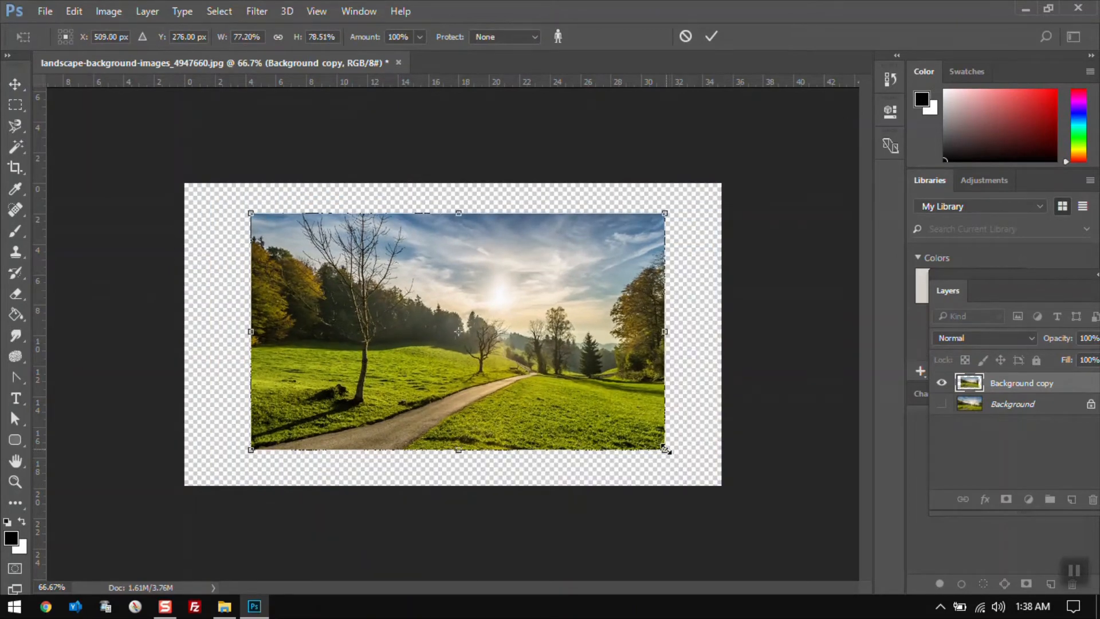
pyautogui.press('Escape')
# Start Puppet Warp on the layer, add a pin near the treeline and drag it down, then cancel the warp
pyautogui.hotkey('ctrl', '+')
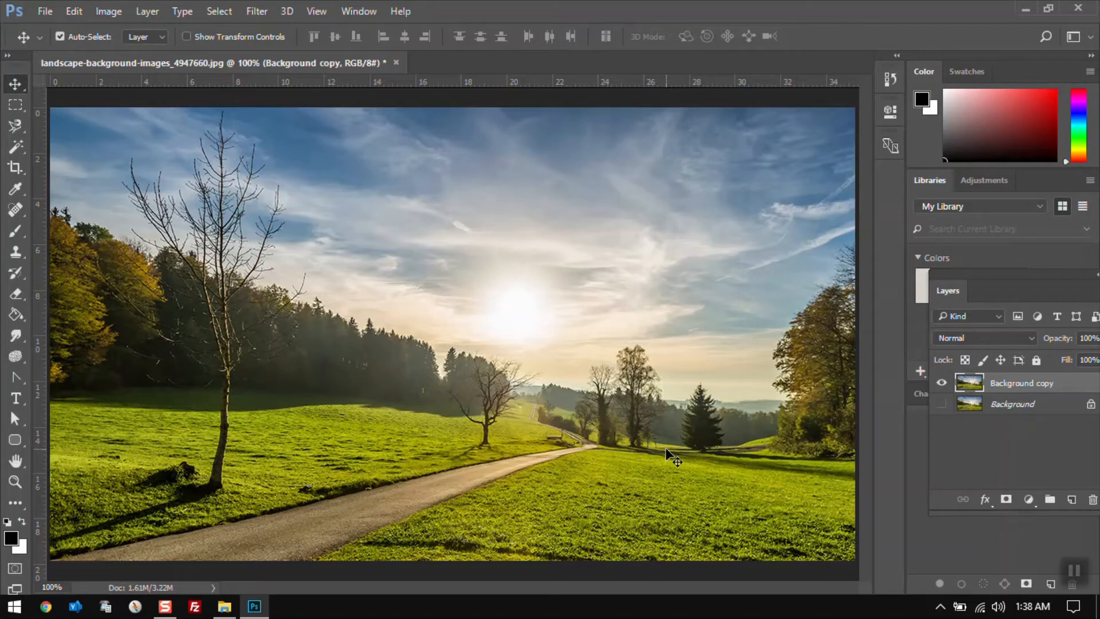
pyautogui.click(73, 13)
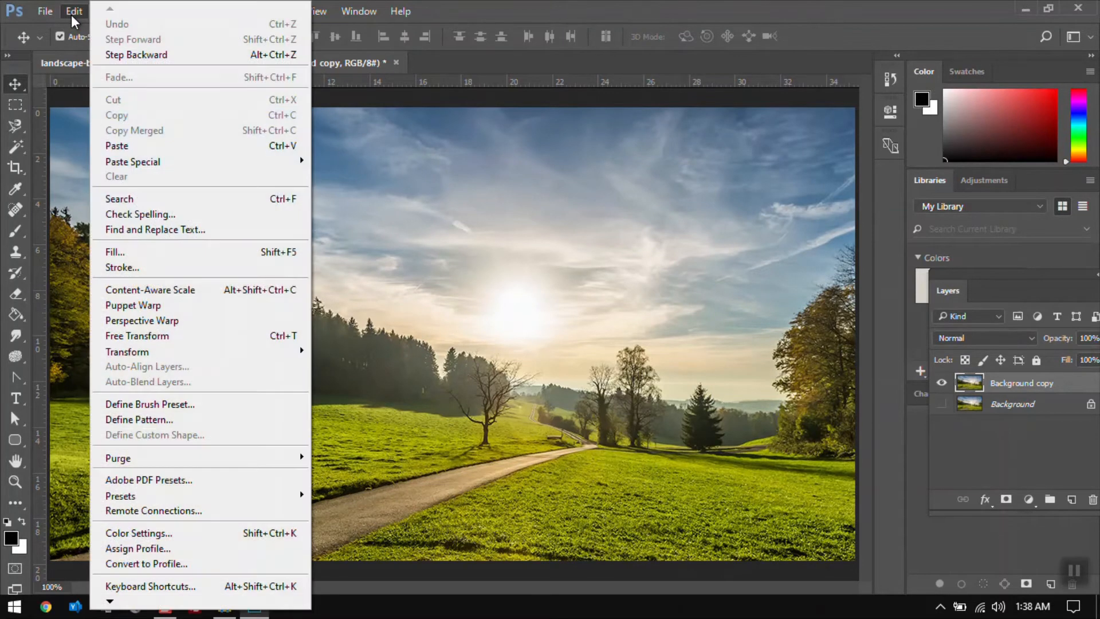
pyautogui.click(168, 308)
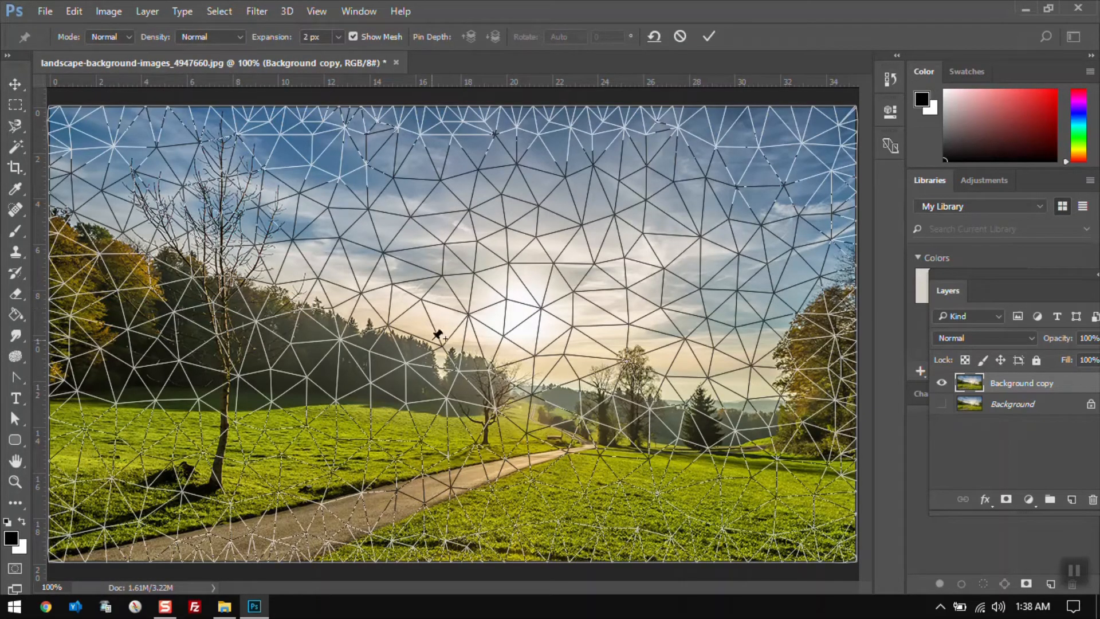
pyautogui.click(363, 290)
pyautogui.moveTo(363, 290); pyautogui.dragTo(369, 328)
pyautogui.hotkey('ctrl', 'z')
pyautogui.hotkey('ctrl', 'z')
pyautogui.hotkey('ctrl', 'z')
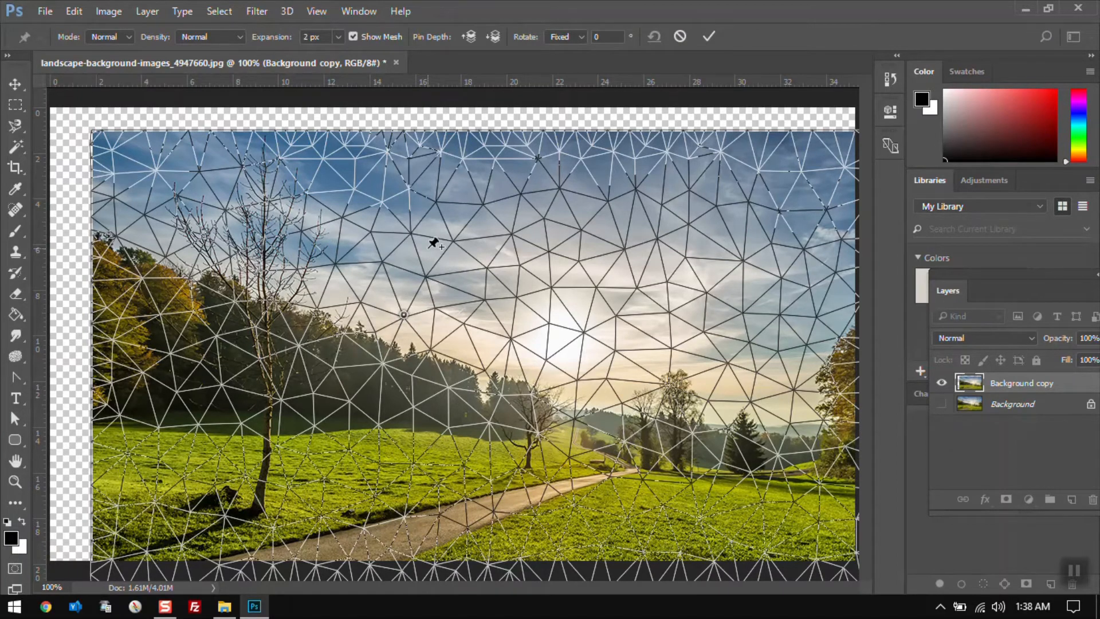
pyautogui.press('Escape')
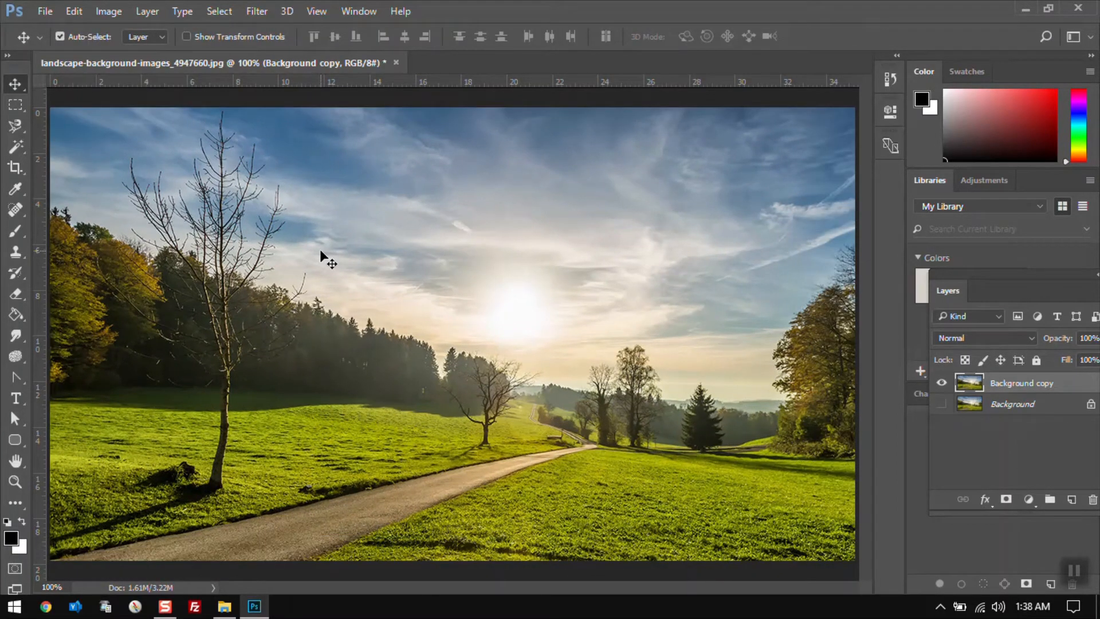
# Start Puppet Warp on the Background copy layer and add a pin near the treeline, dismissing the too-close pin warning
pyautogui.click(69, 11)
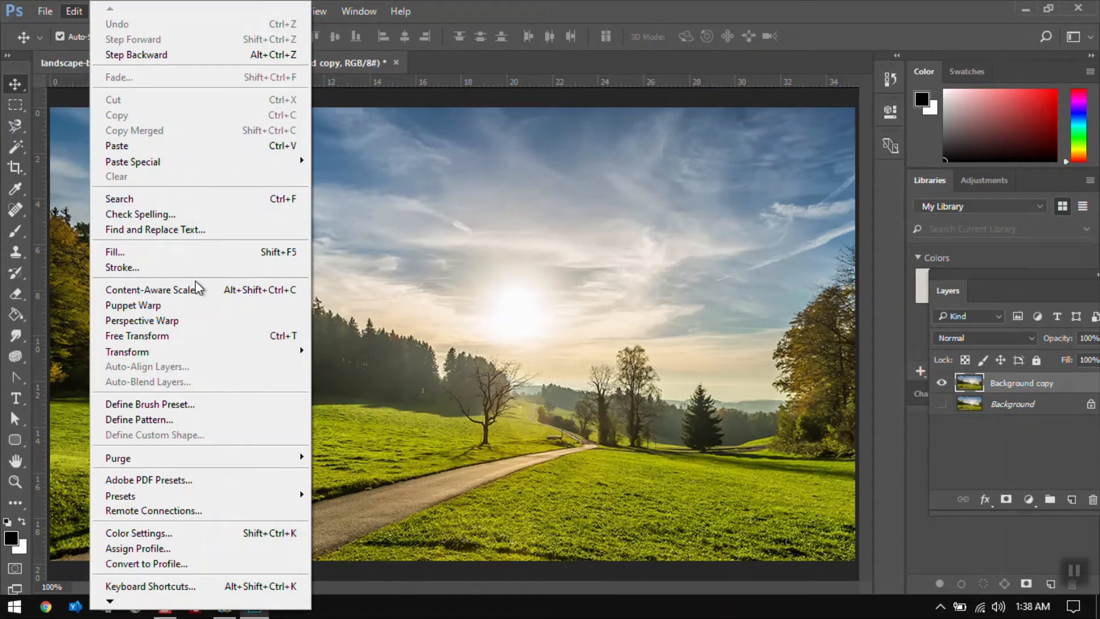
pyautogui.click(198, 312)
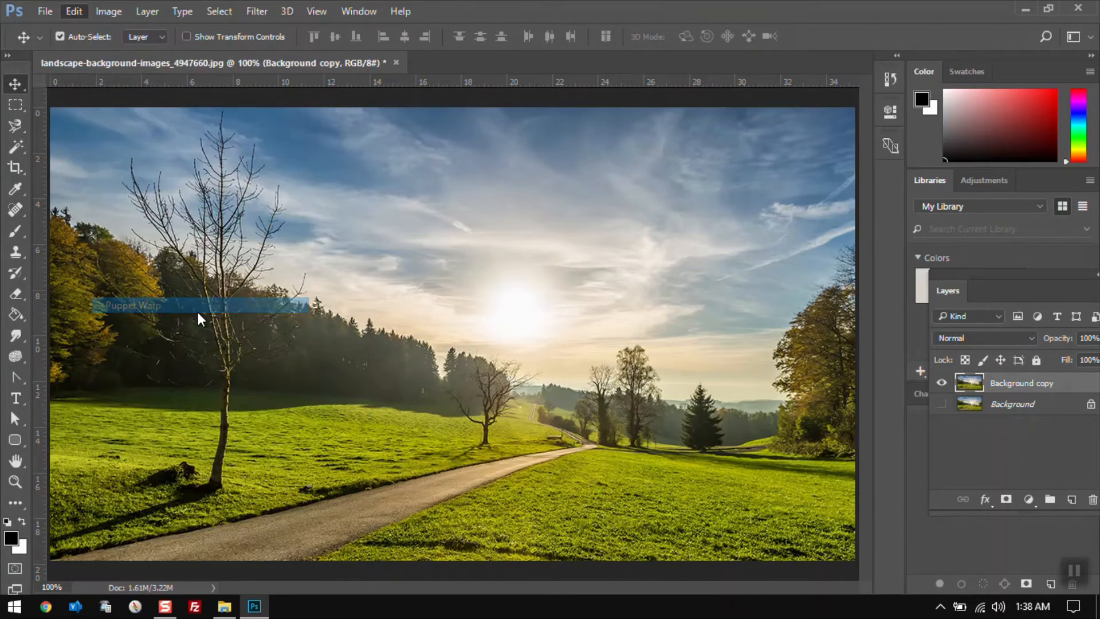
pyautogui.moveTo(391, 310); pyautogui.dragTo(419, 305)
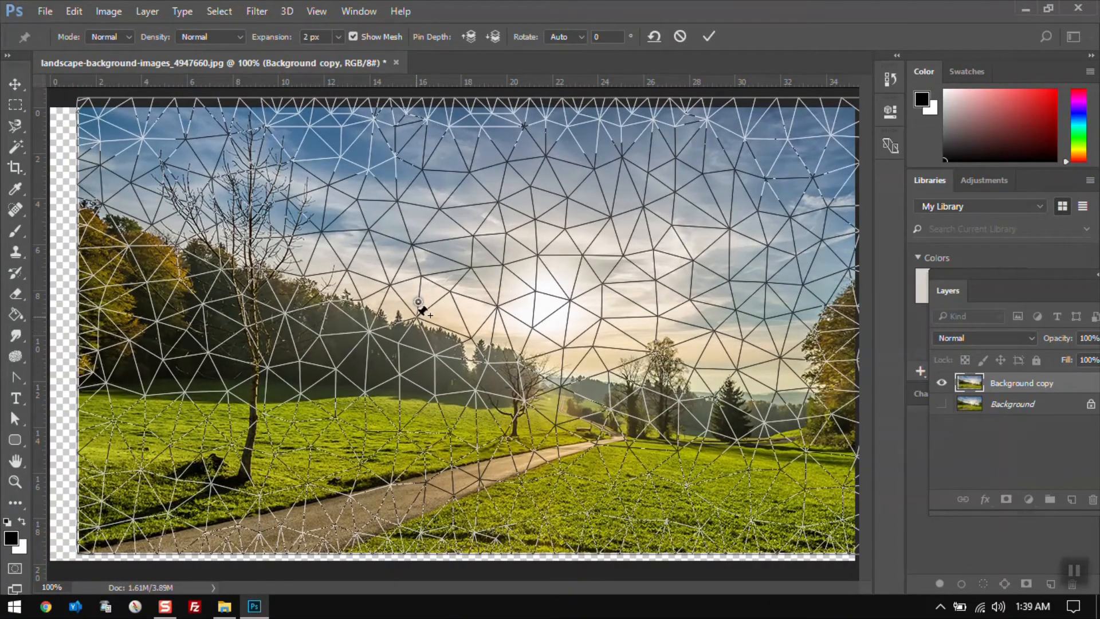
pyautogui.click(421, 310)
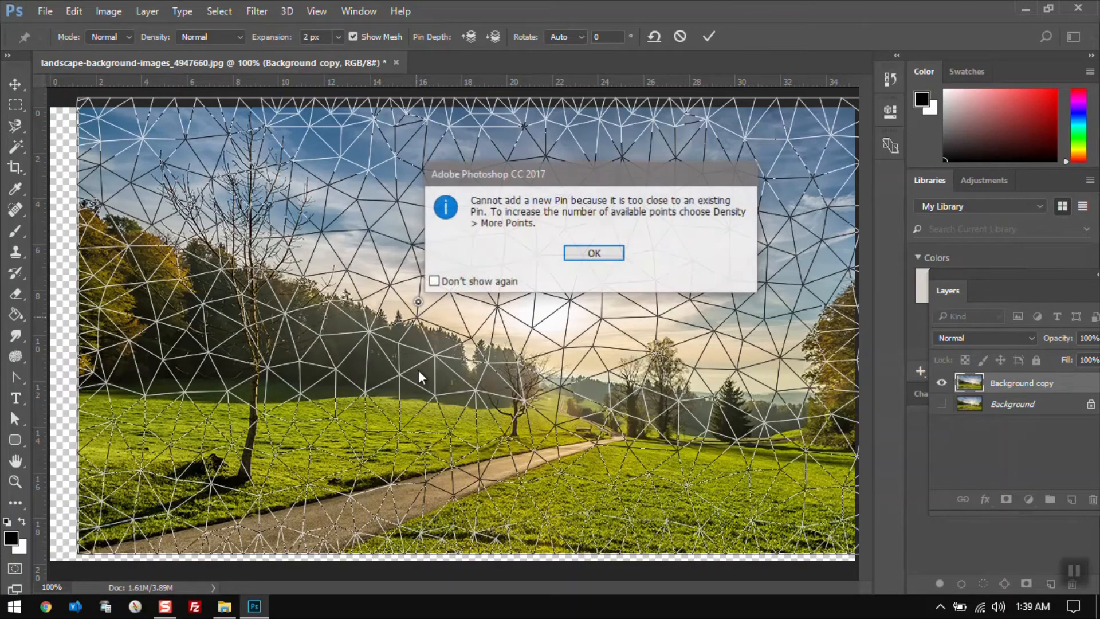
pyautogui.click(589, 253)
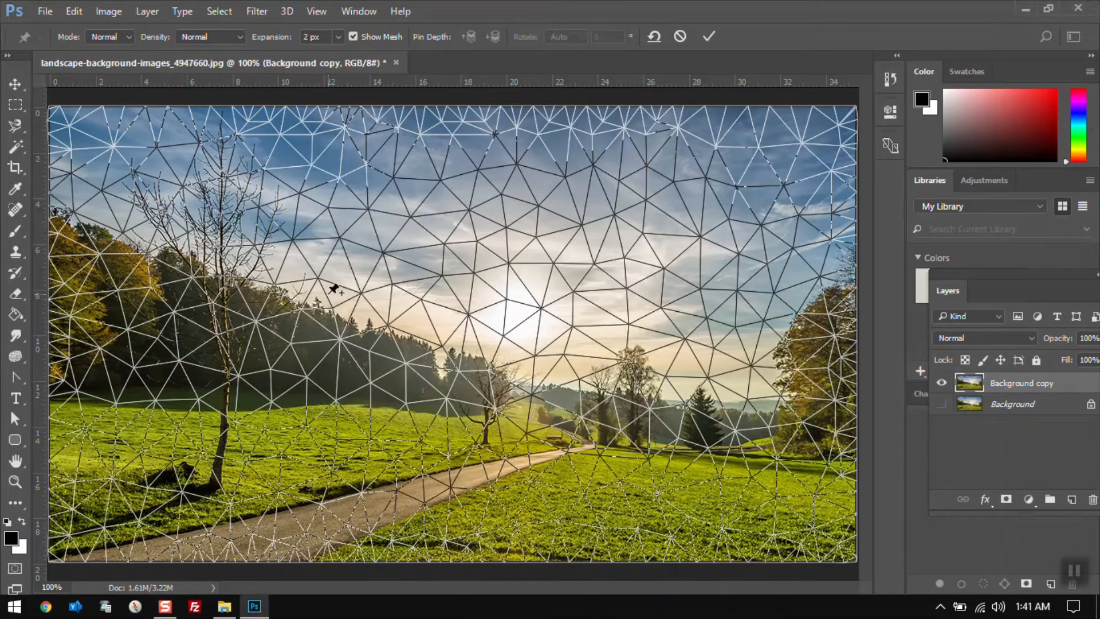
# Add and drag several pins to bend the treeline and sky, commit the Puppet Warp, then undo it
pyautogui.click(346, 335)
pyautogui.moveTo(346, 335); pyautogui.dragTo(469, 301)
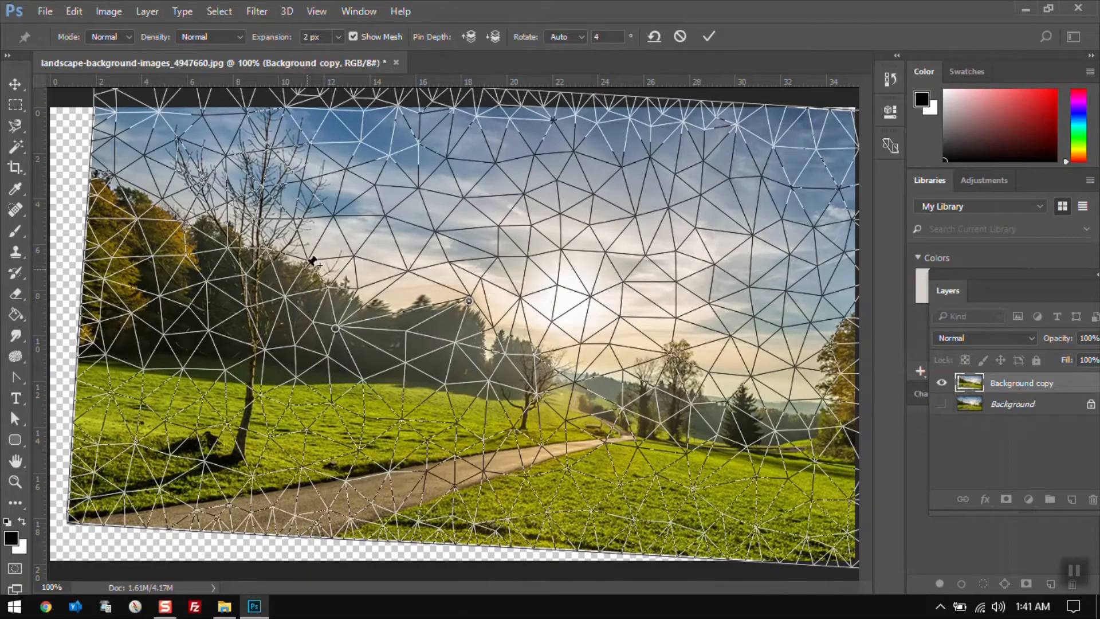
pyautogui.moveTo(316, 252); pyautogui.dragTo(284, 254)
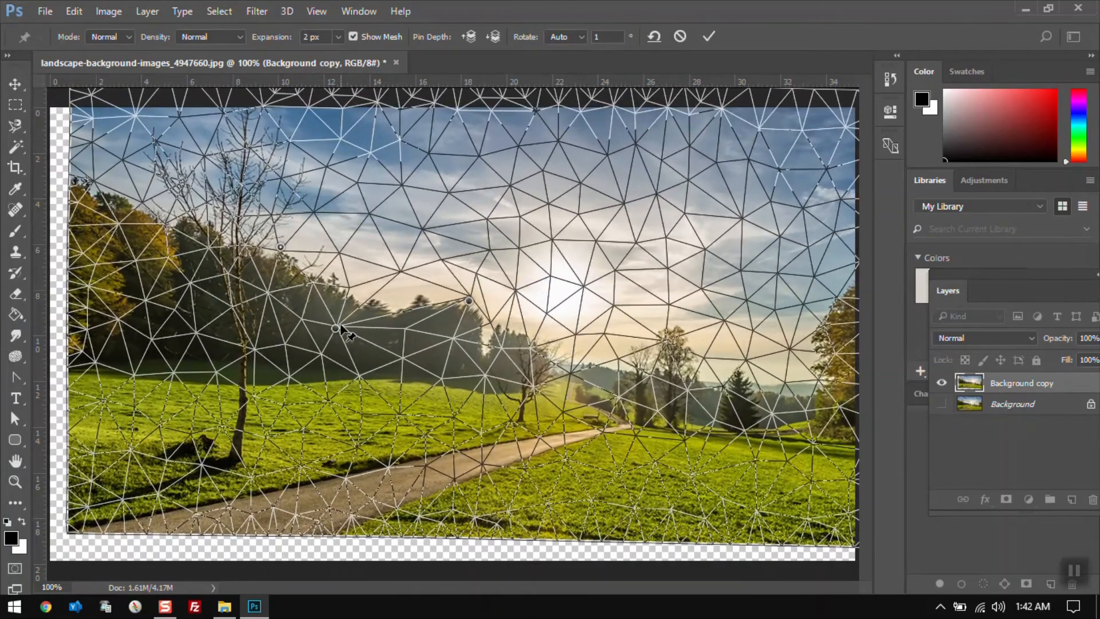
pyautogui.moveTo(337, 327); pyautogui.dragTo(321, 434)
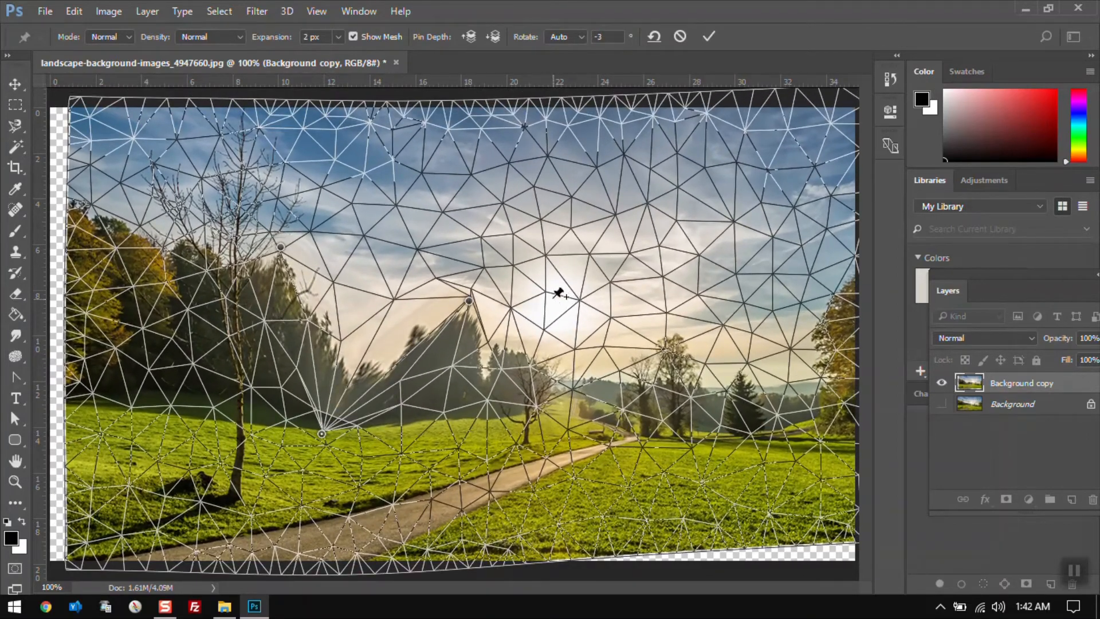
pyautogui.moveTo(550, 291); pyautogui.dragTo(580, 273)
pyautogui.moveTo(404, 200); pyautogui.dragTo(516, 217)
pyautogui.moveTo(419, 296); pyautogui.dragTo(422, 251)
pyautogui.press('Return')
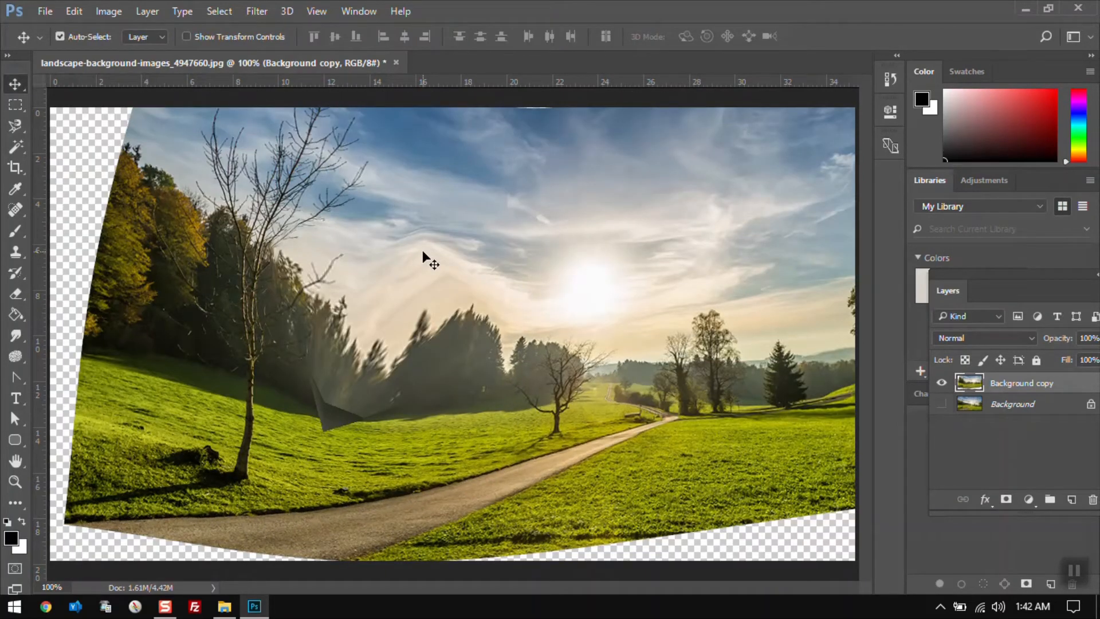
pyautogui.hotkey('ctrl', 'z')
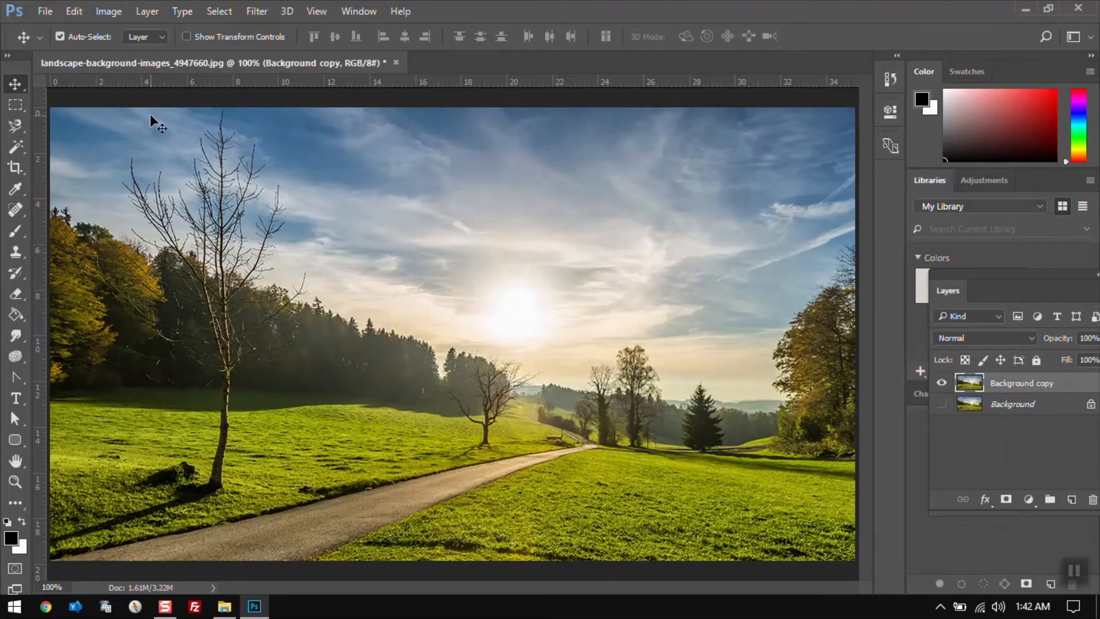
pyautogui.click(84, 7)
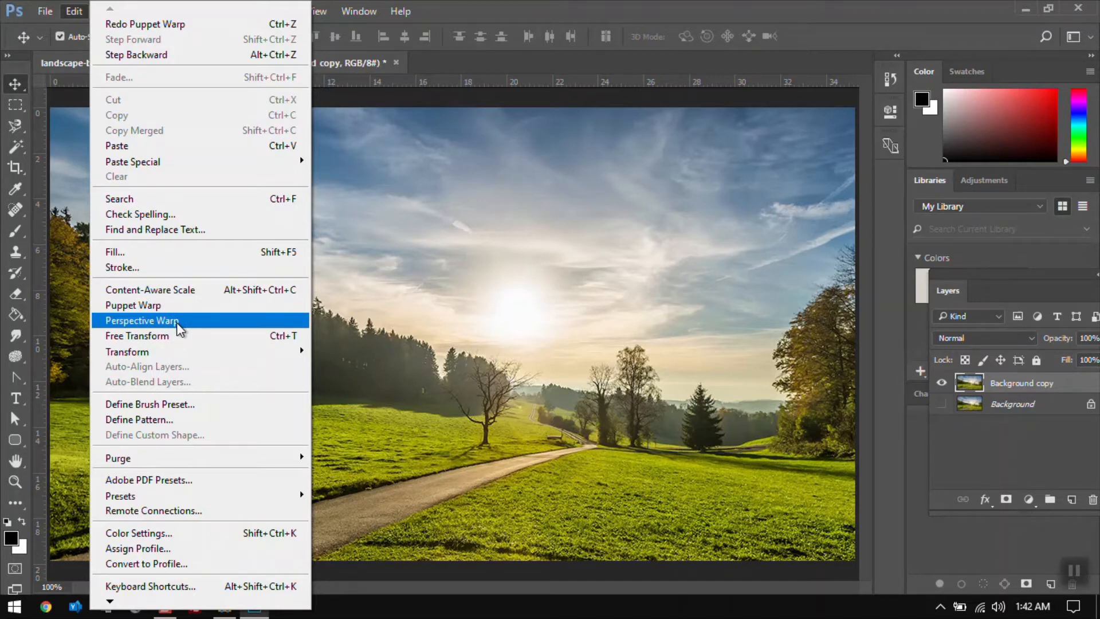
pyautogui.click(549, 5)
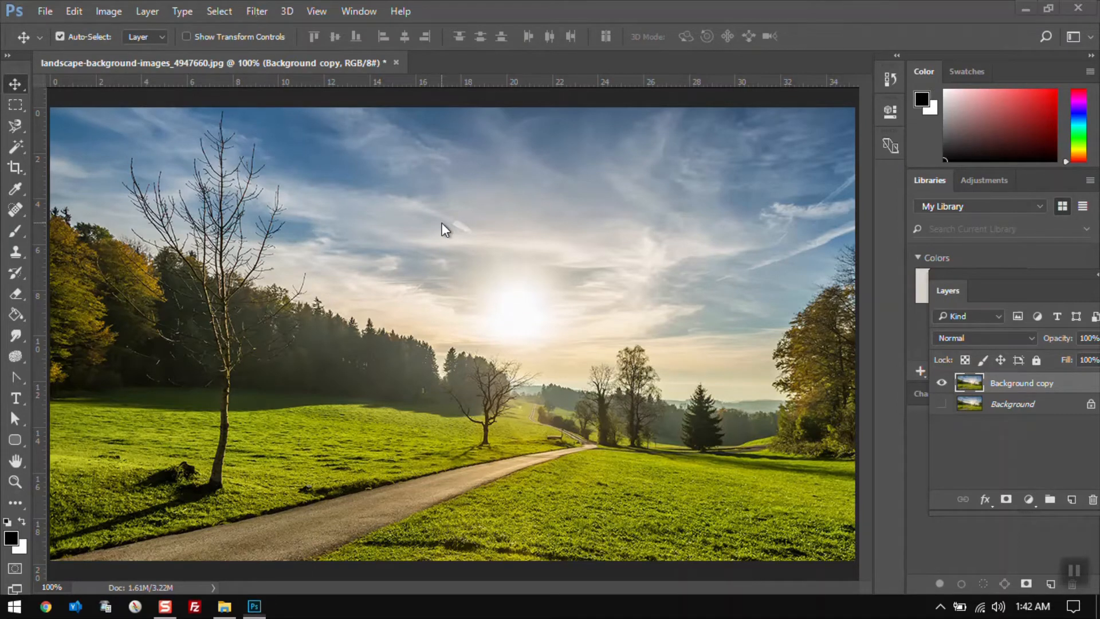
# Switch to File Explorer and place truck01.png from the ref1 folder into the landscape document
pyautogui.hotkey('alt', 'Tab')
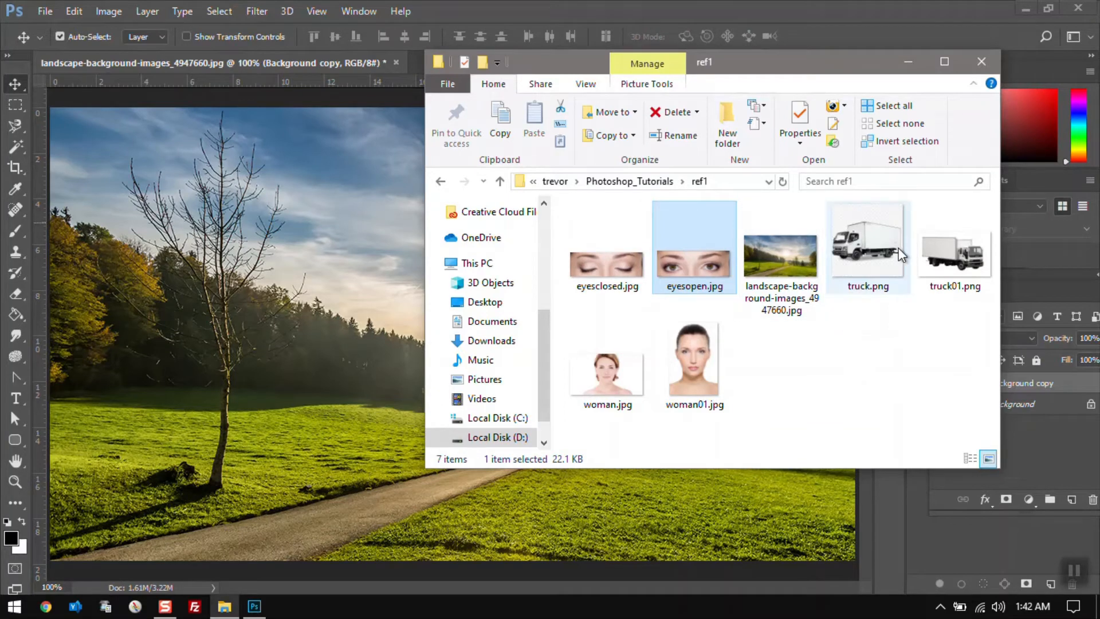
pyautogui.click(957, 266)
pyautogui.moveTo(939, 256); pyautogui.dragTo(312, 375)
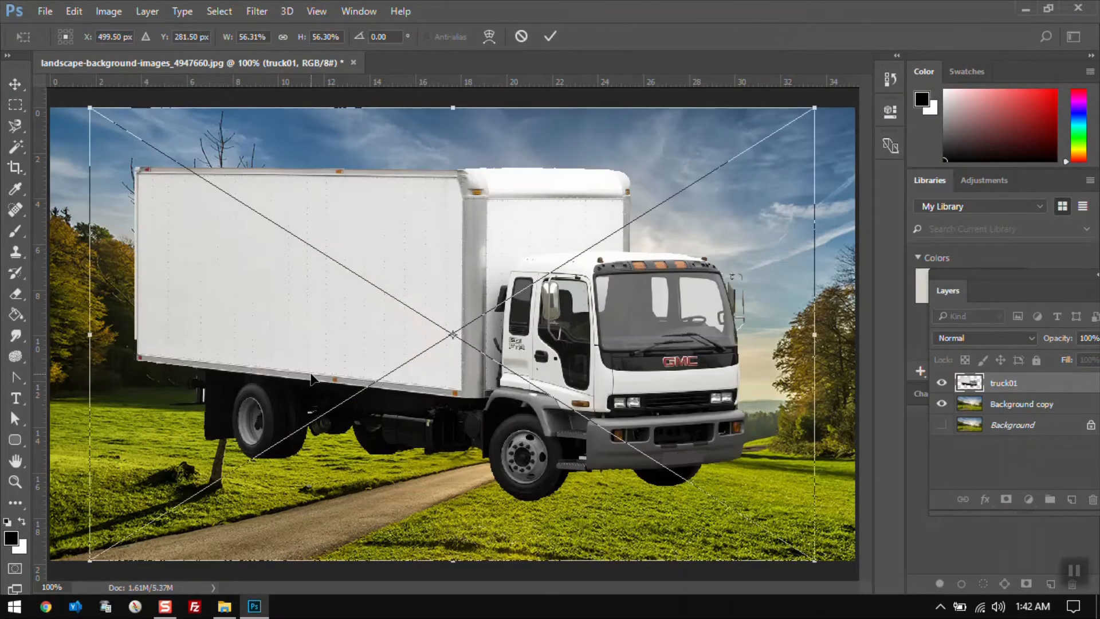
pyautogui.press('Return')
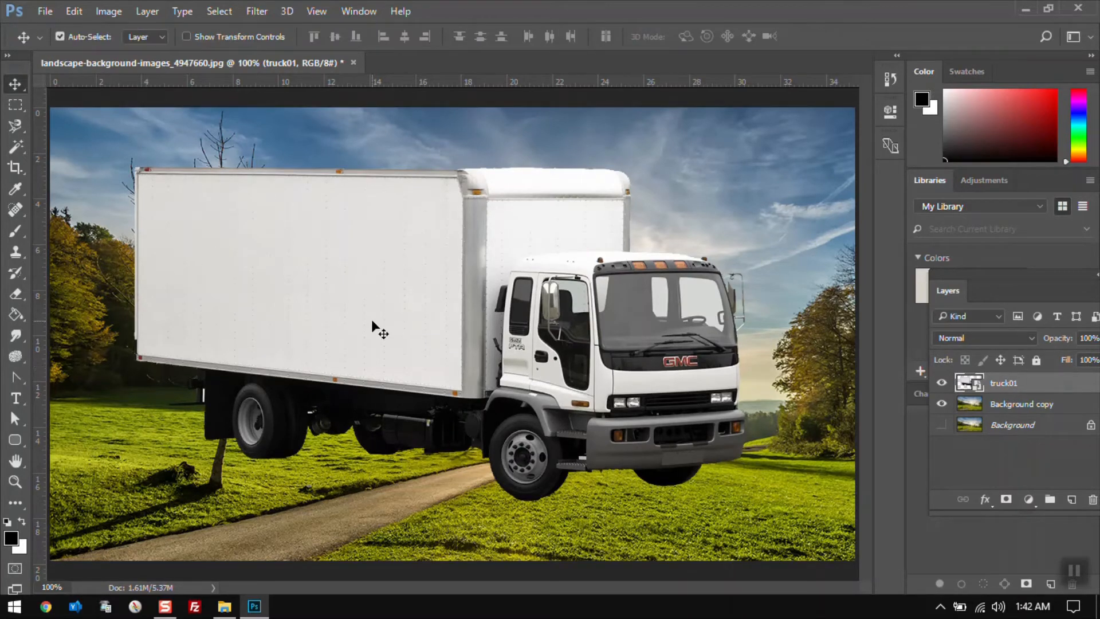
# Scale the truck layer down to about 35% with Free Transform and move it onto the road
pyautogui.click(74, 10)
pyautogui.moveTo(198, 360)
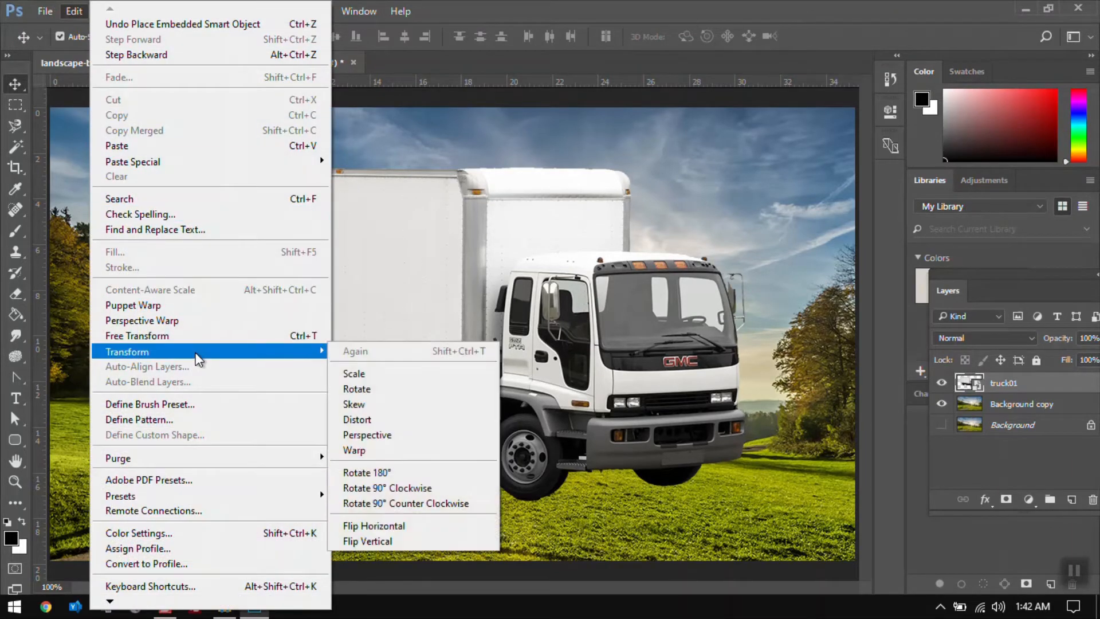
pyautogui.click(209, 336)
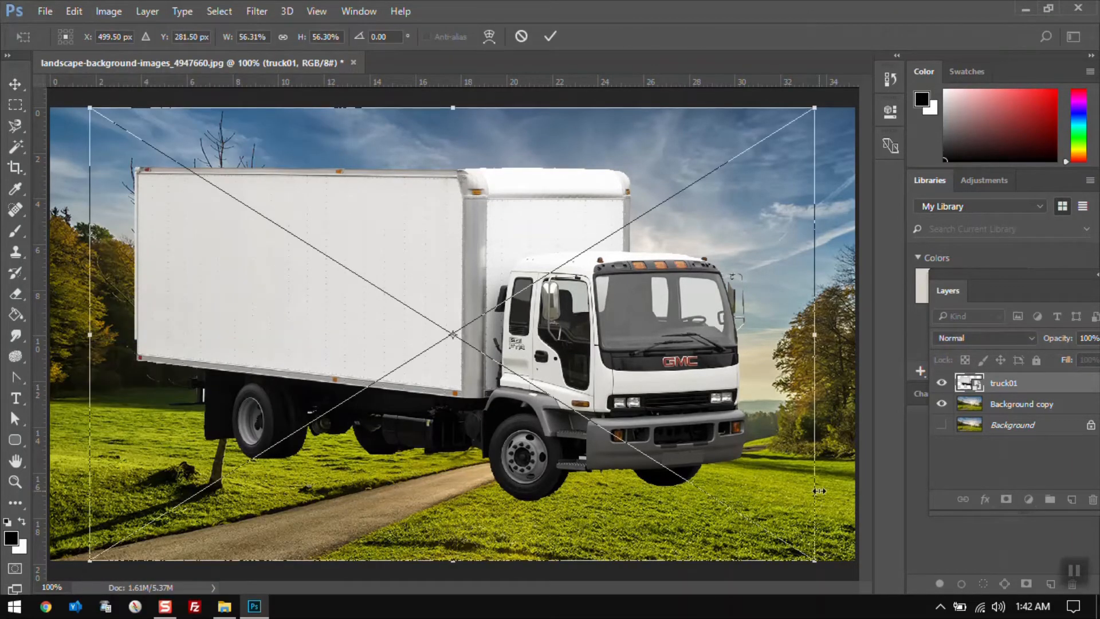
pyautogui.moveTo(815, 558); pyautogui.dragTo(502, 444)
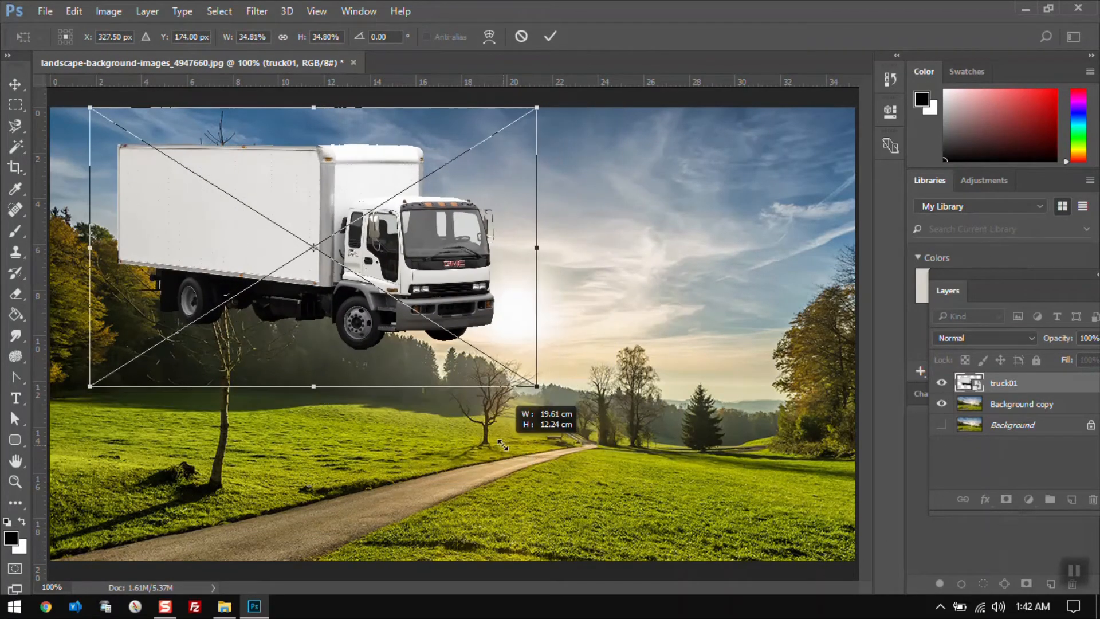
pyautogui.press('Return')
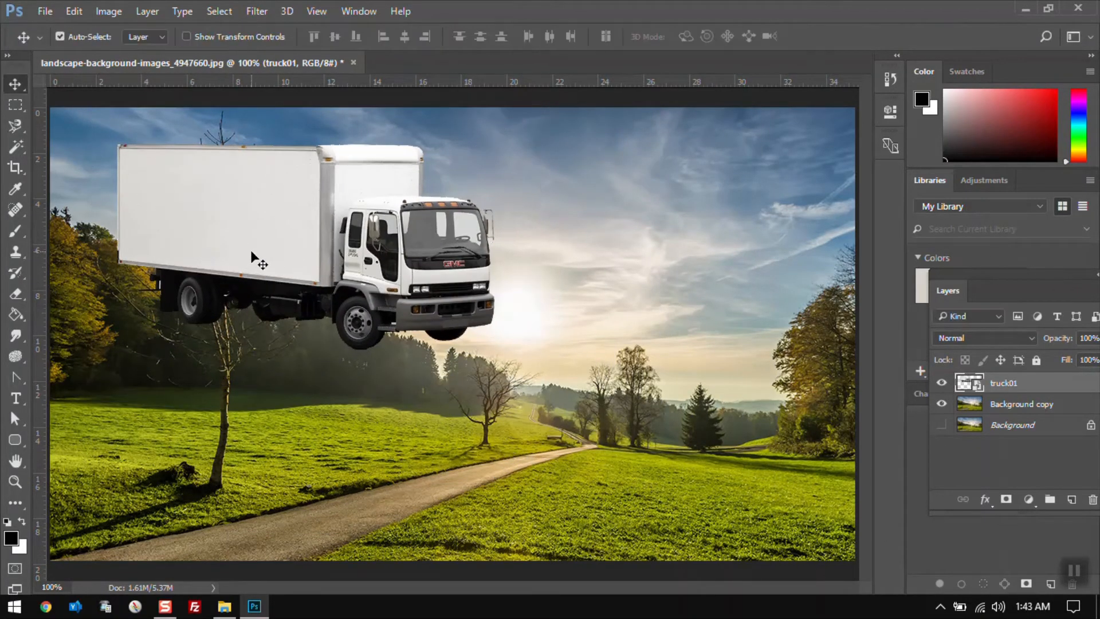
pyautogui.moveTo(250, 250); pyautogui.dragTo(382, 422)
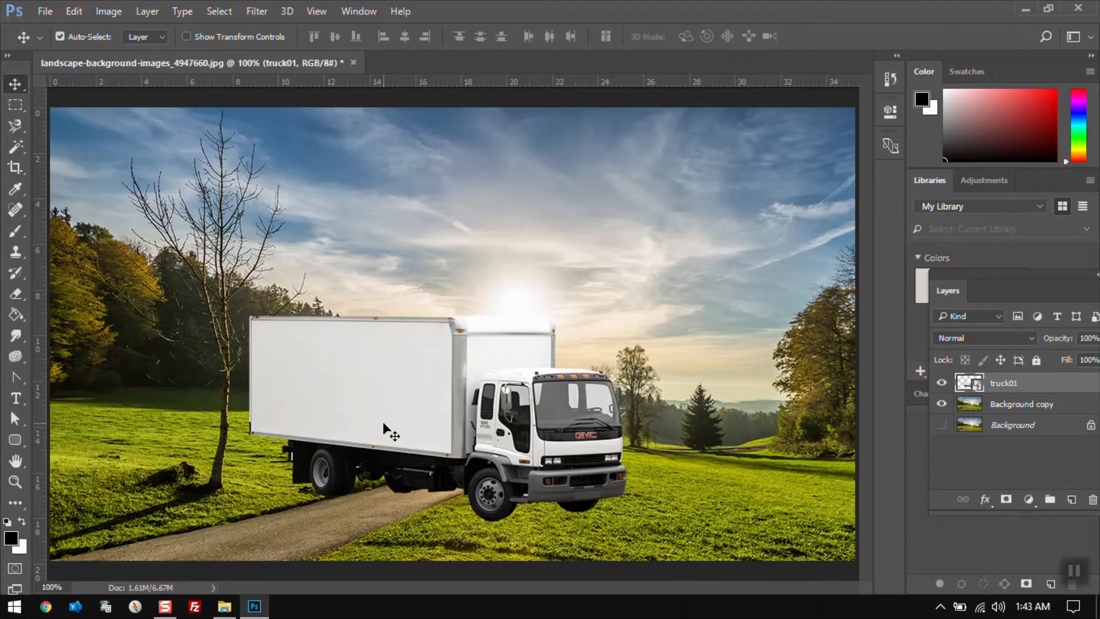
pyautogui.moveTo(383, 422); pyautogui.dragTo(382, 386)
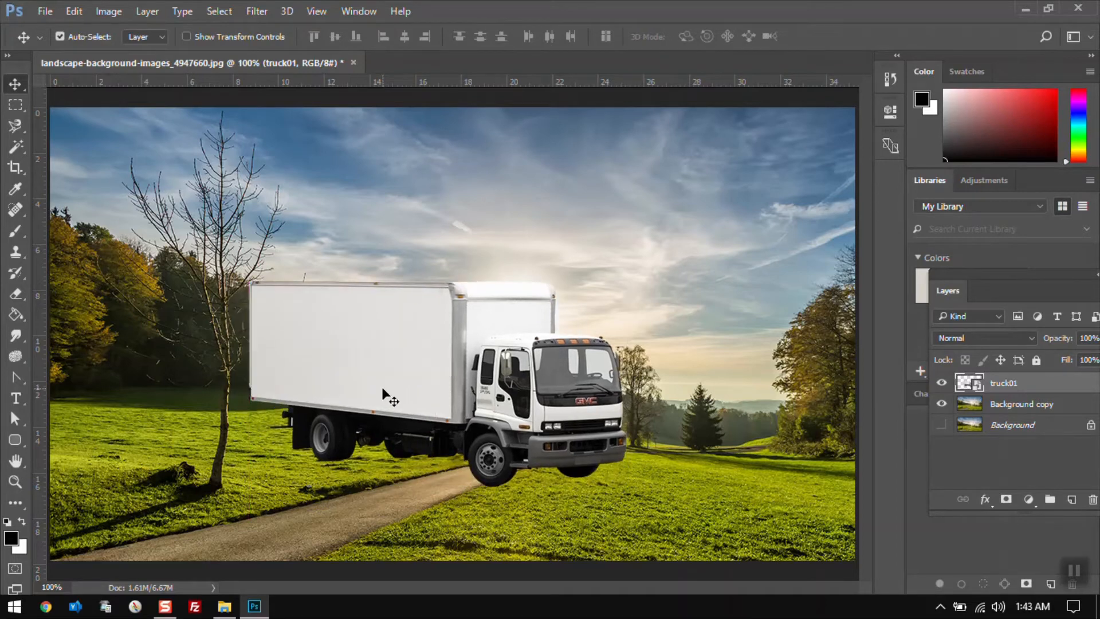
# Start Perspective Warp on the truck, draw a layout plane spanning the scene's width, then switch to Warp mode
pyautogui.click(74, 13)
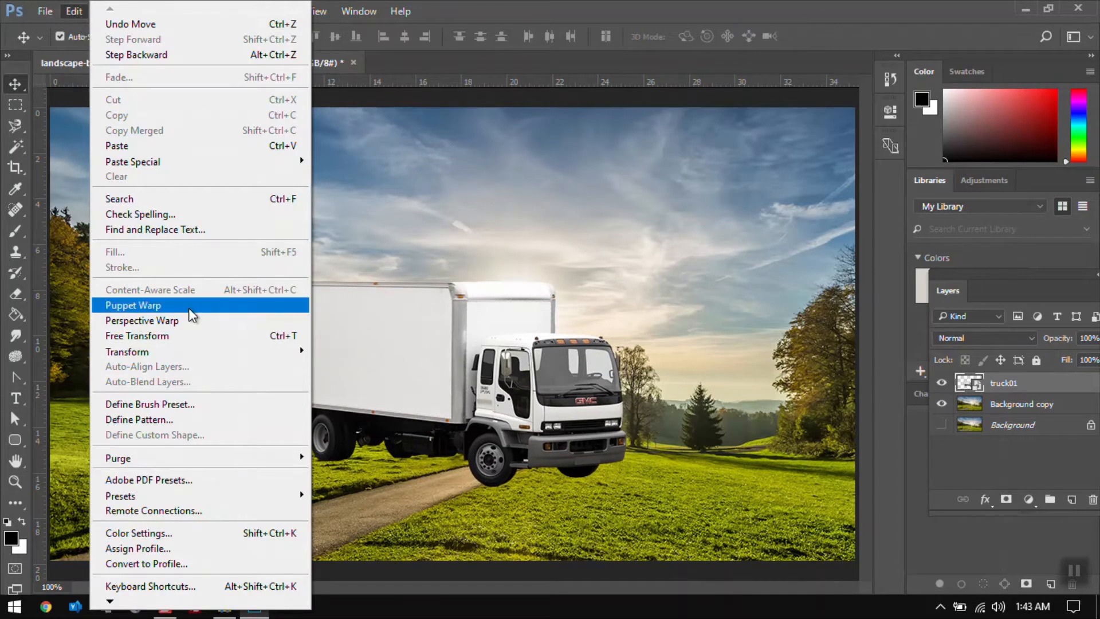
pyautogui.click(192, 328)
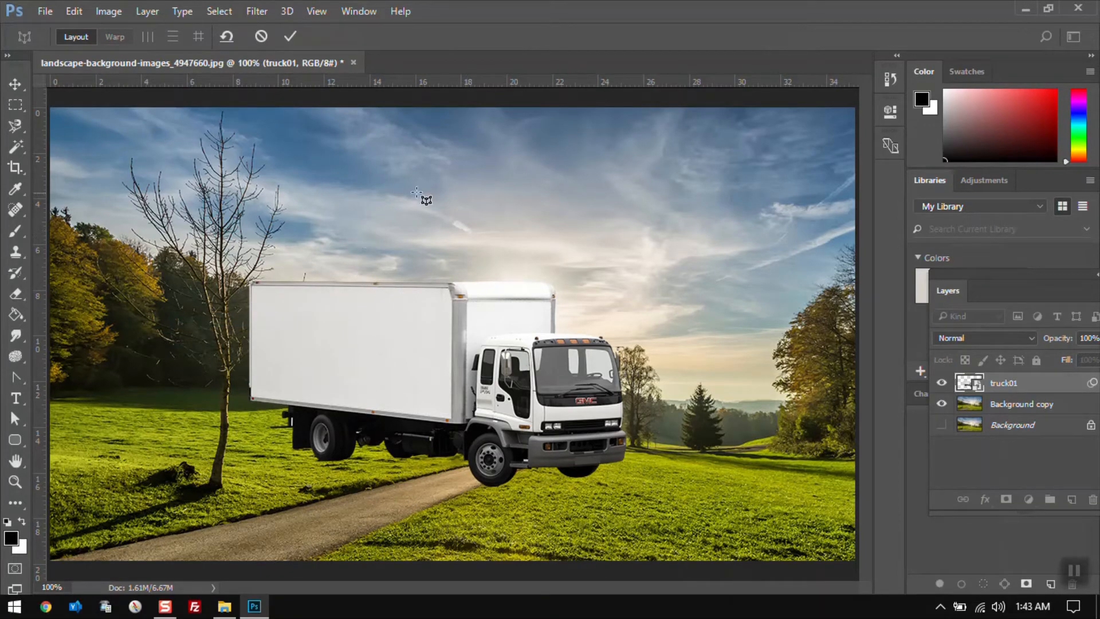
pyautogui.click(366, 229)
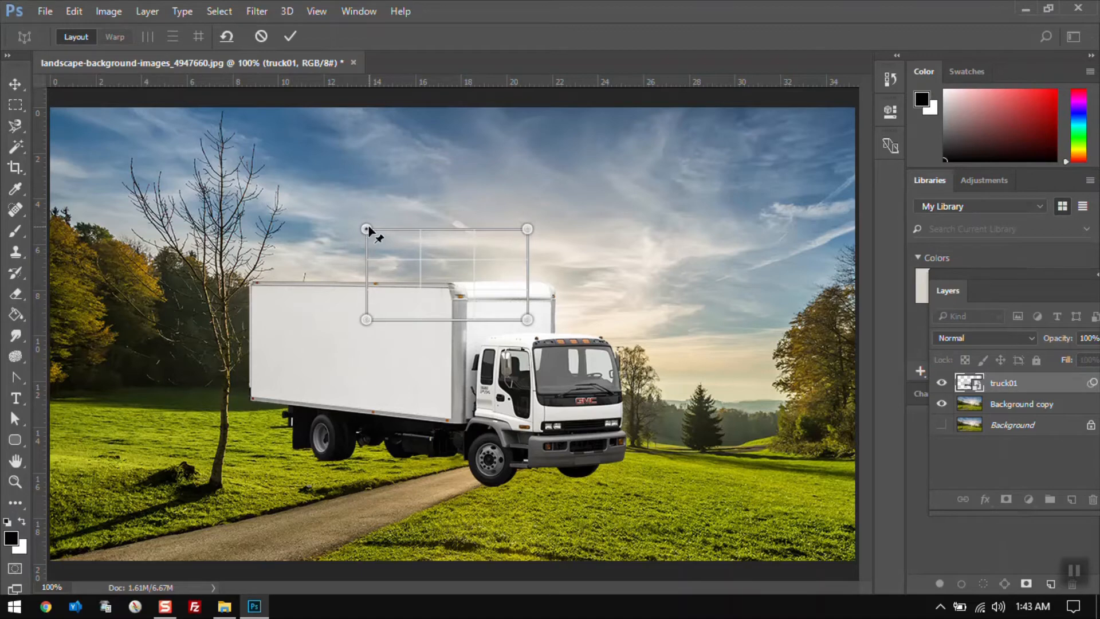
pyautogui.moveTo(366, 229); pyautogui.dragTo(51, 256)
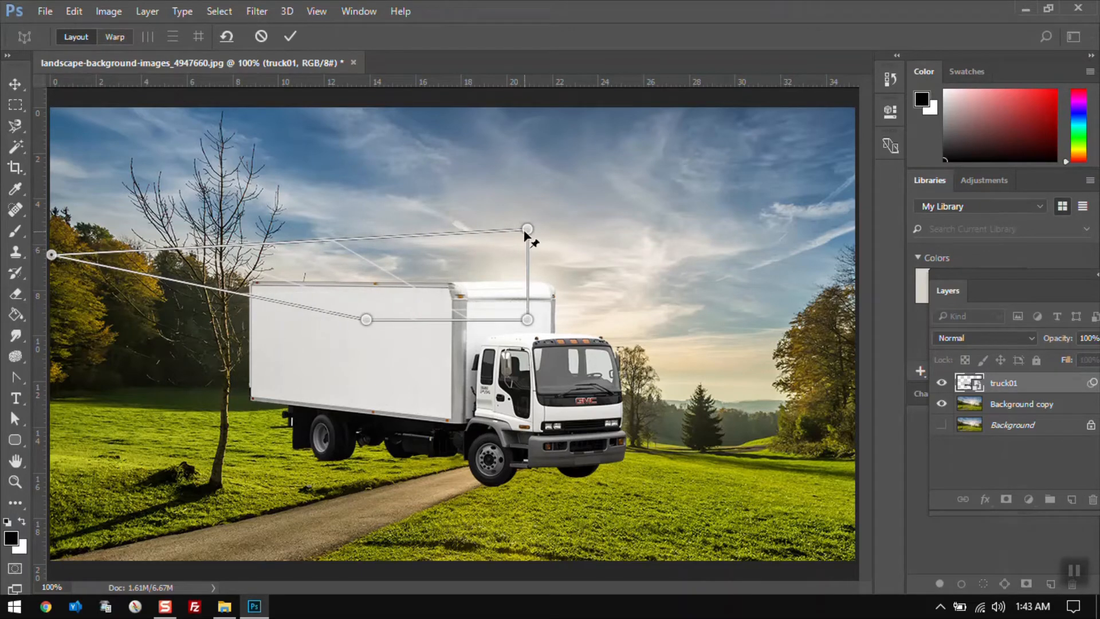
pyautogui.moveTo(527, 230); pyautogui.dragTo(852, 272)
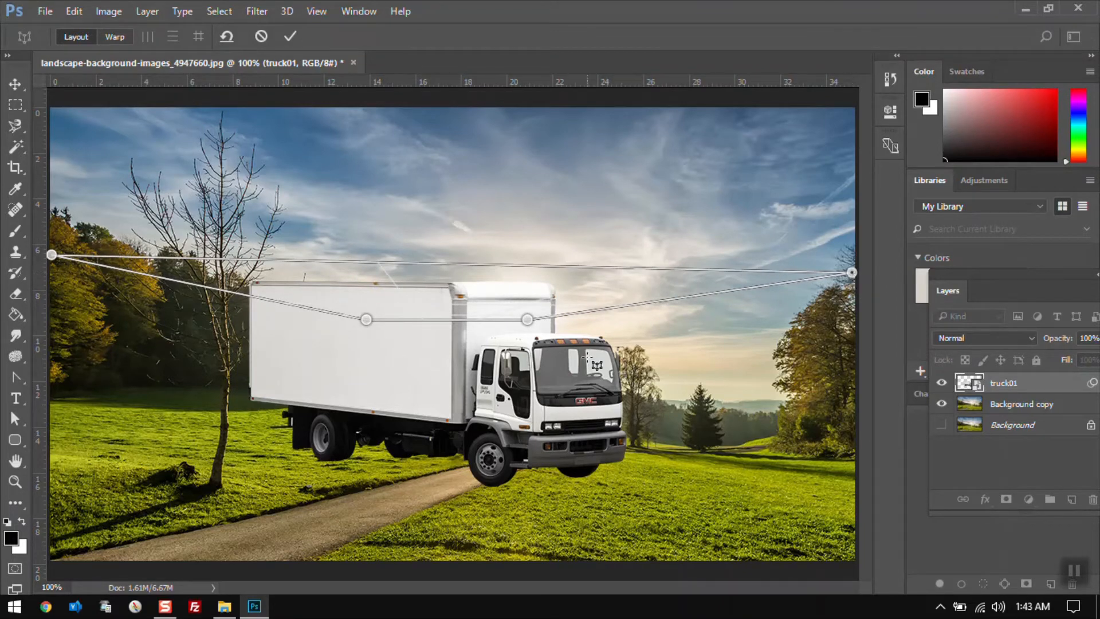
pyautogui.moveTo(528, 325); pyautogui.dragTo(545, 353)
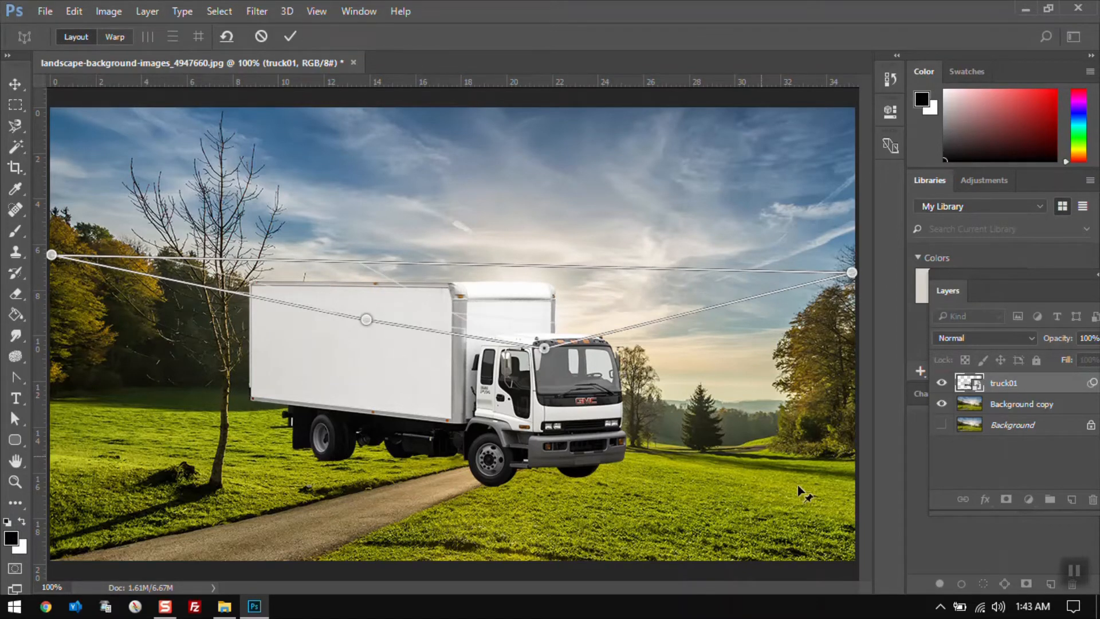
pyautogui.moveTo(366, 321); pyautogui.dragTo(51, 460)
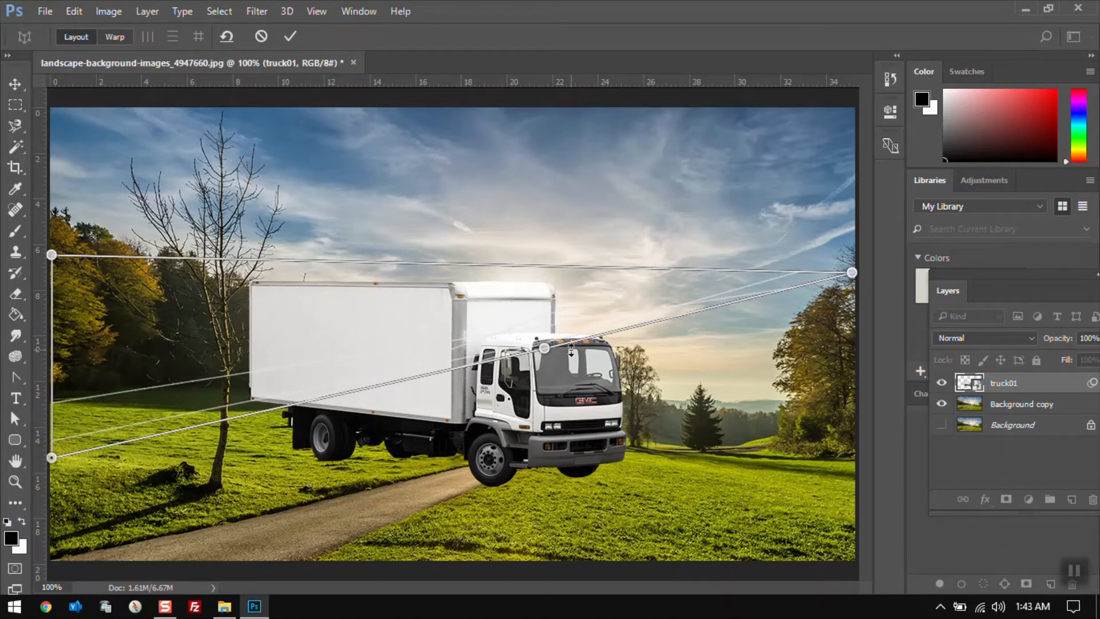
pyautogui.moveTo(544, 349); pyautogui.dragTo(852, 523)
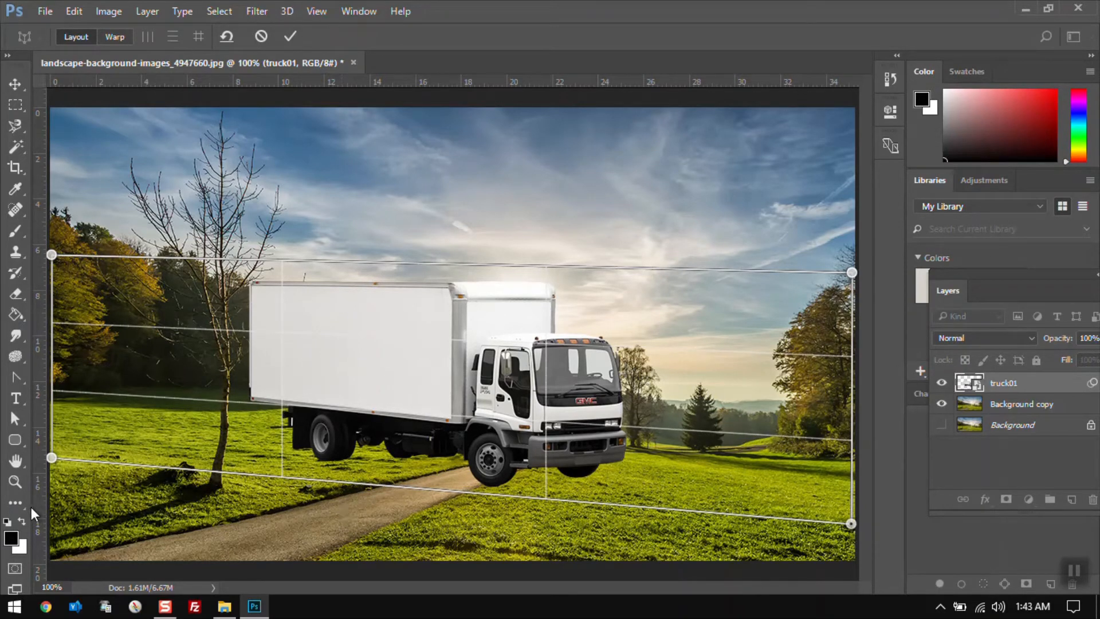
pyautogui.moveTo(51, 458)
pyautogui.mouseDown()
pyautogui.moveTo(51, 430)
pyautogui.moveTo(52, 447)
pyautogui.mouseUp()
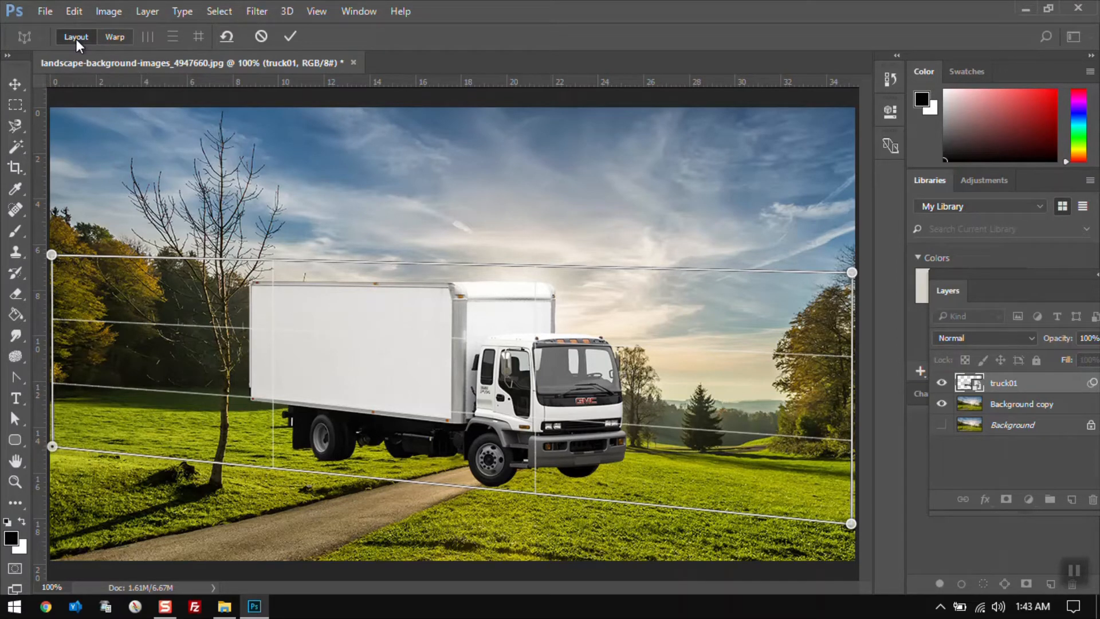
pyautogui.click(116, 37)
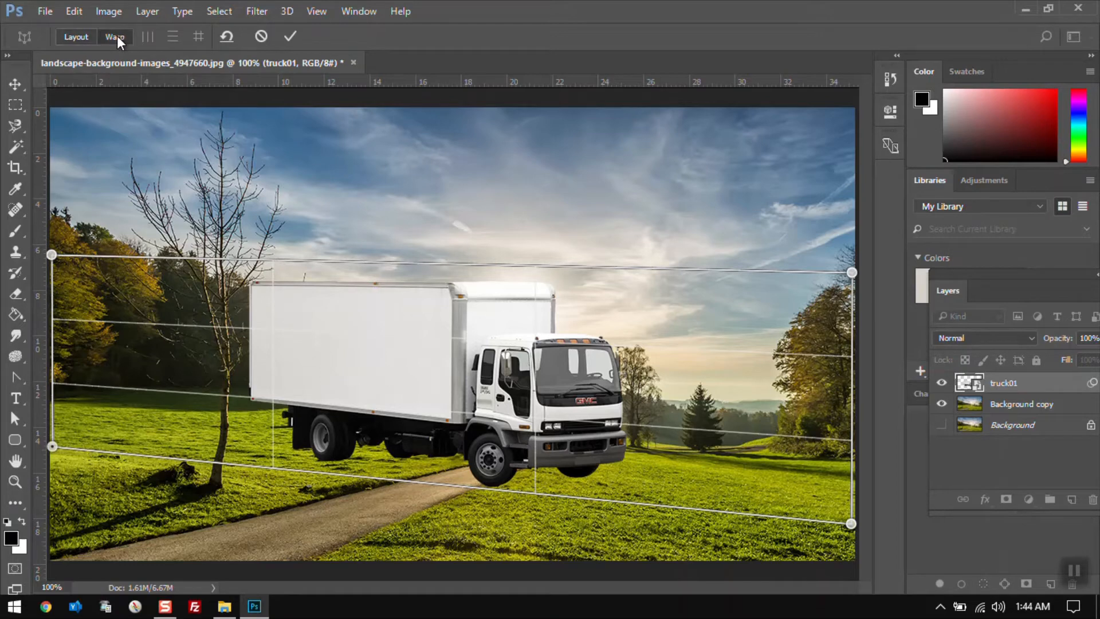
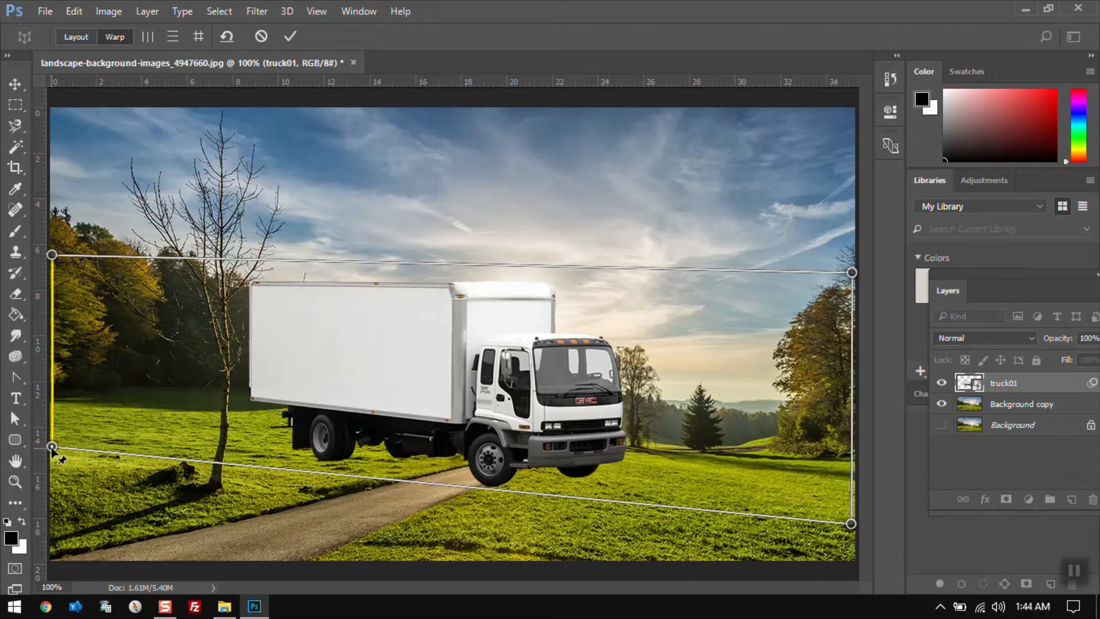
# Adjust the plane's left edge in Warp mode and commit the Perspective Warp on the truck
pyautogui.moveTo(52, 448); pyautogui.dragTo(139, 458)
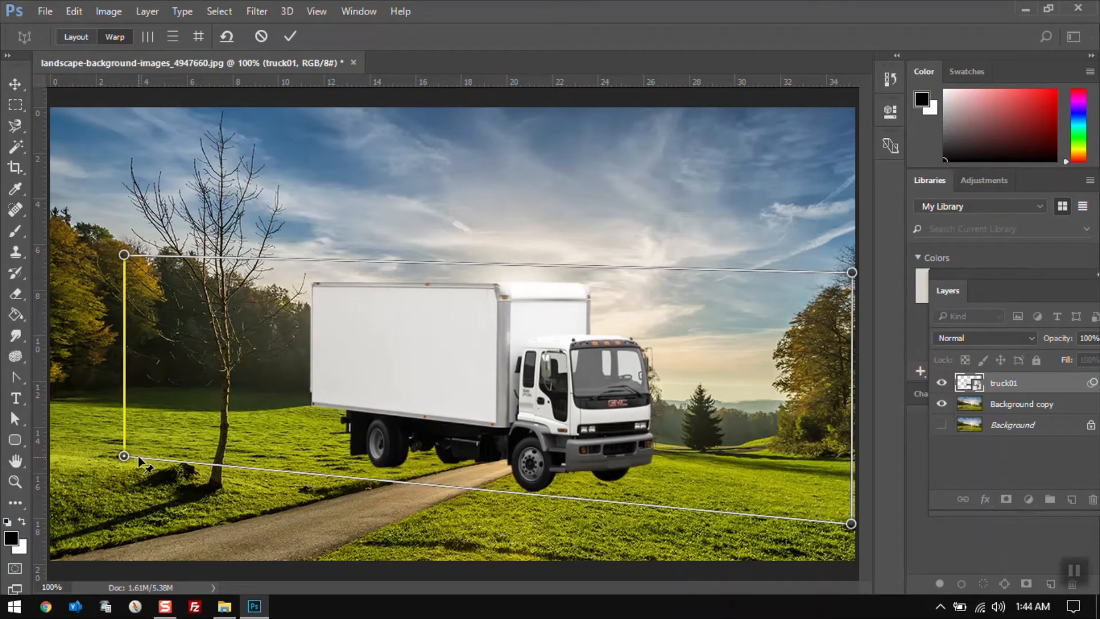
pyautogui.press('Return')
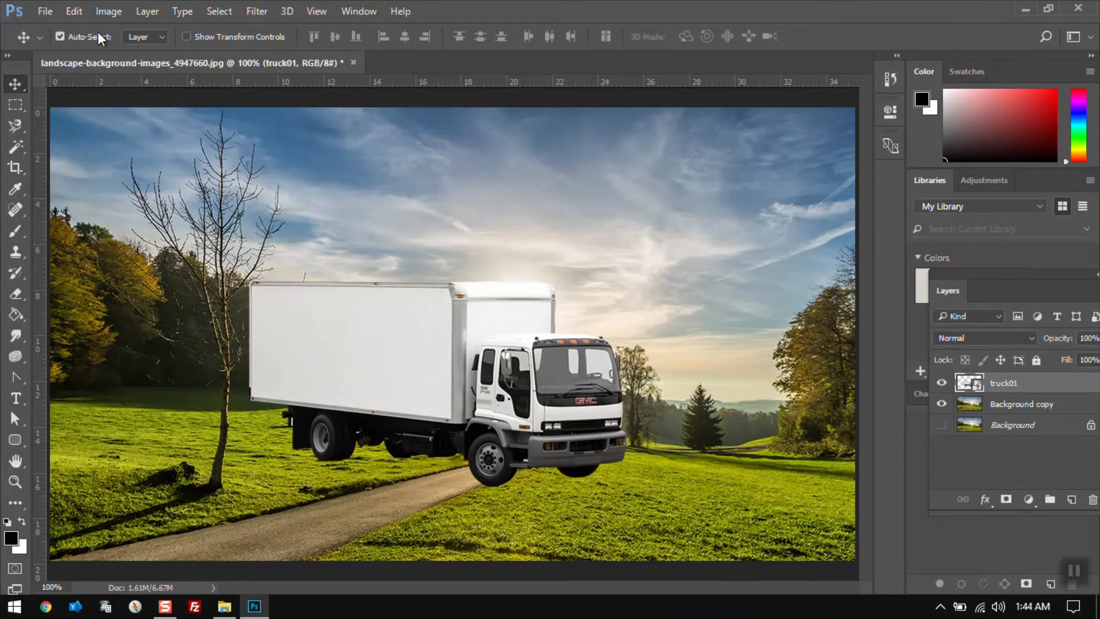
# Flip the truck layer horizontally and move it slightly left and down along the road
pyautogui.click(101, 11)
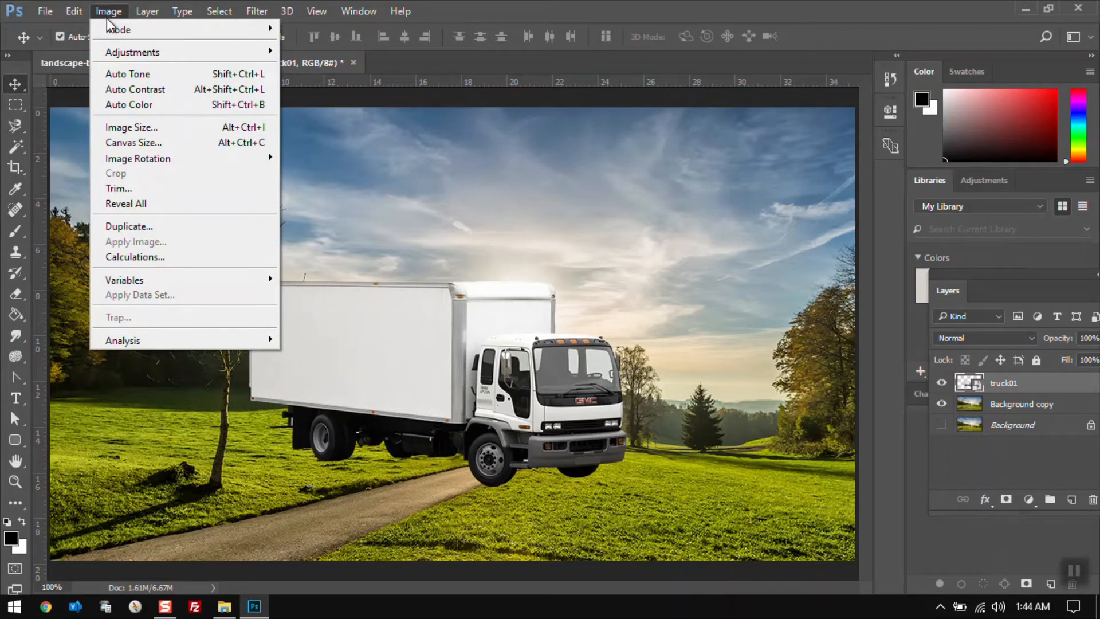
pyautogui.click(183, 11)
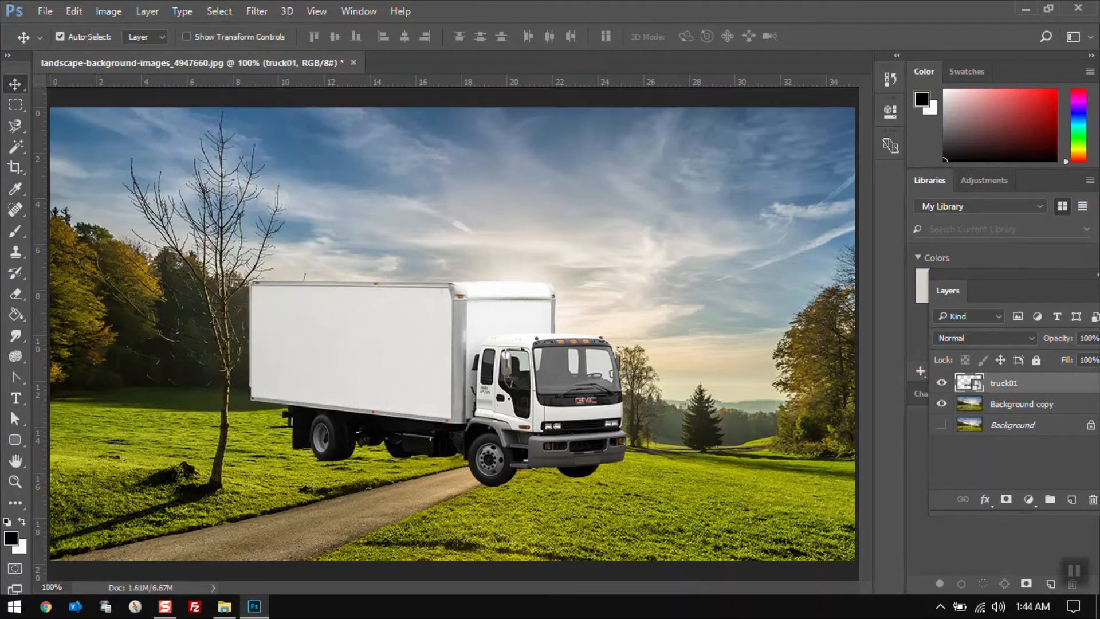
pyautogui.hotkey('alt', 'e')
pyautogui.press('a')
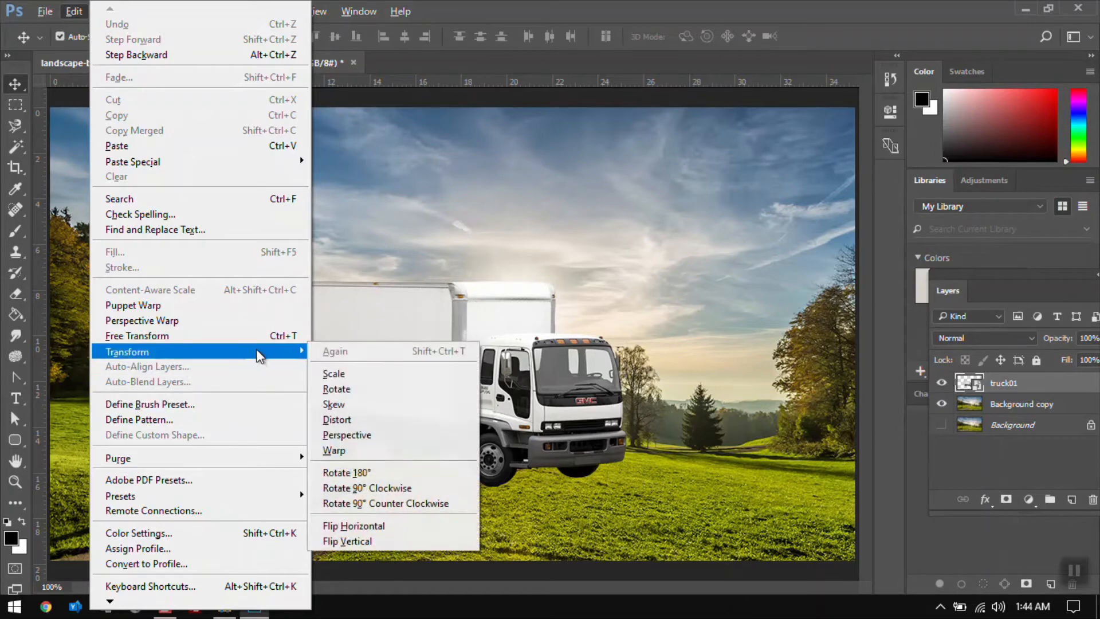
pyautogui.click(356, 525)
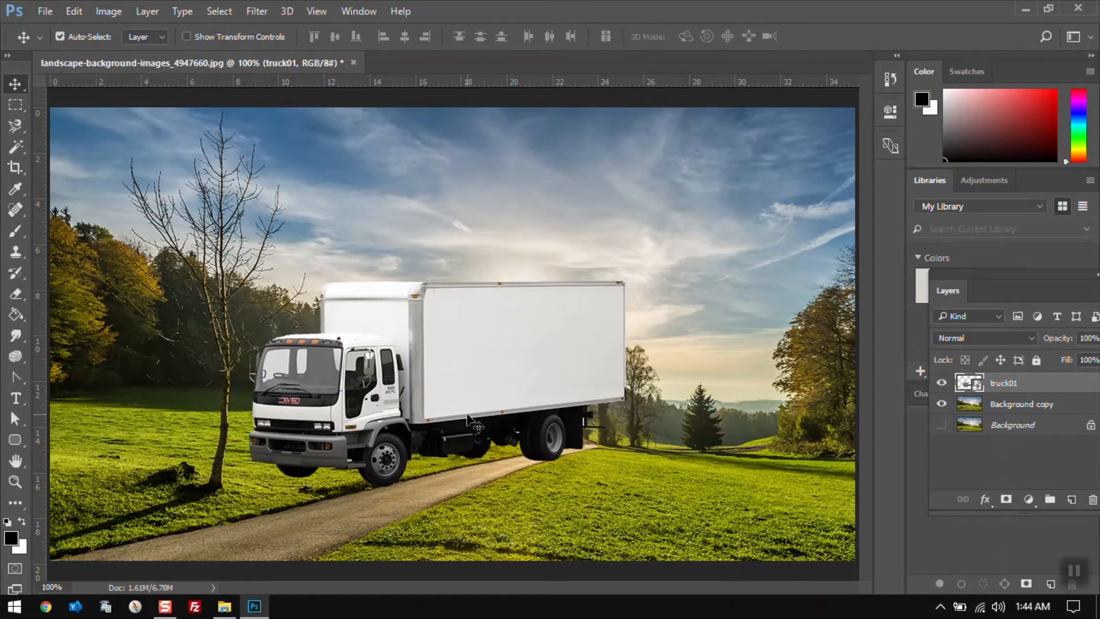
pyautogui.moveTo(458, 395); pyautogui.dragTo(434, 394)
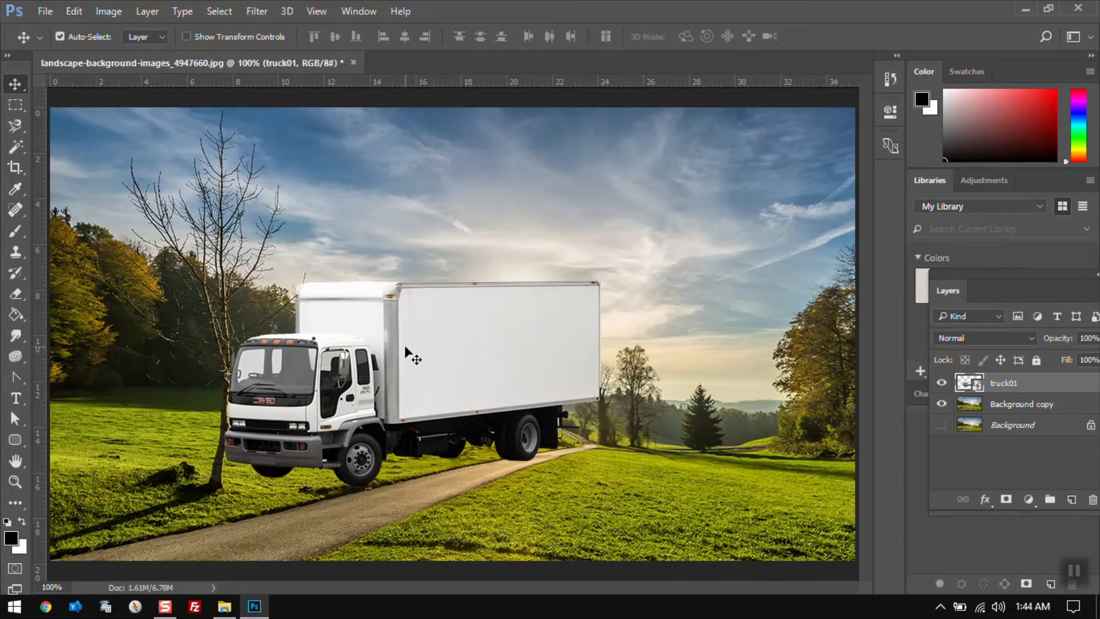
pyautogui.moveTo(405, 346)
pyautogui.mouseDown()
pyautogui.moveTo(404, 378)
pyautogui.moveTo(414, 359)
pyautogui.mouseUp()
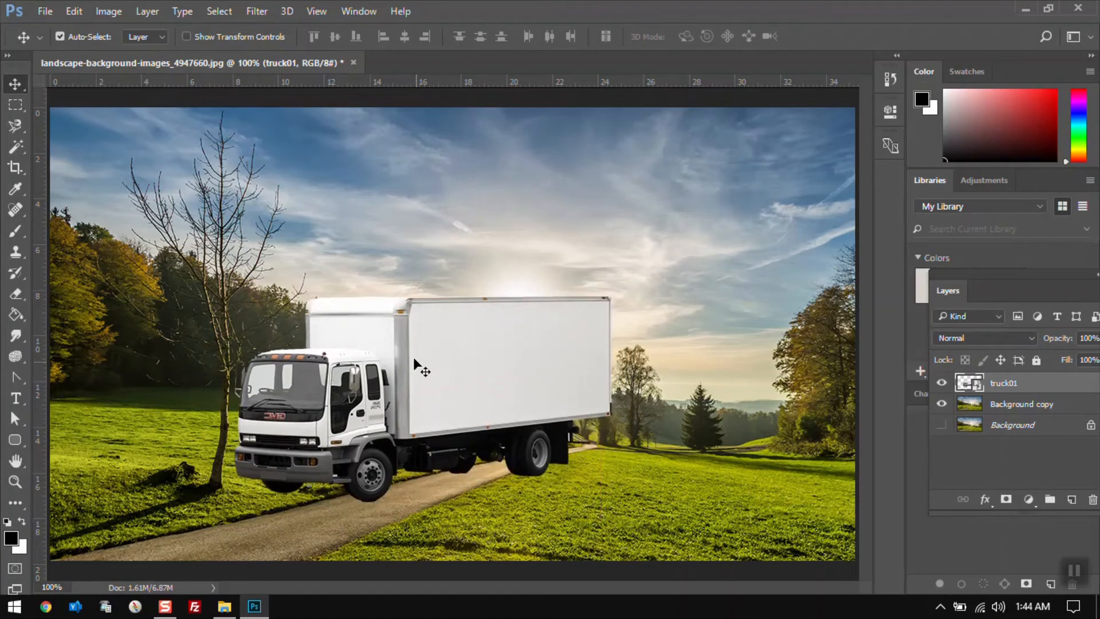
# Start Perspective Warp on the flipped truck and draw a layout plane spanning the scene's full width
pyautogui.click(74, 11)
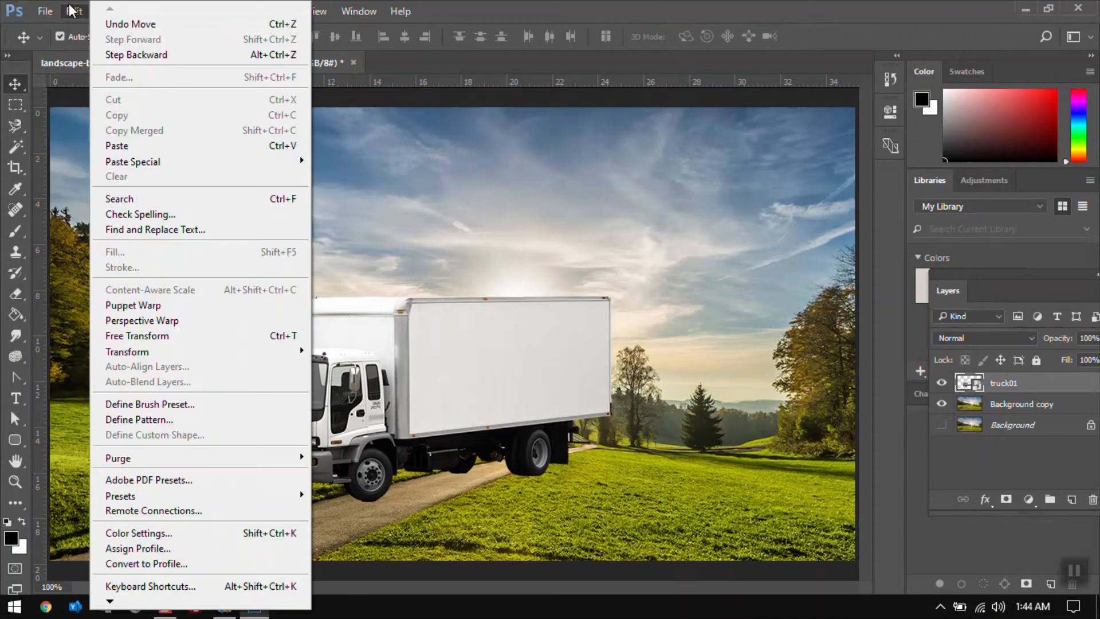
pyautogui.click(160, 321)
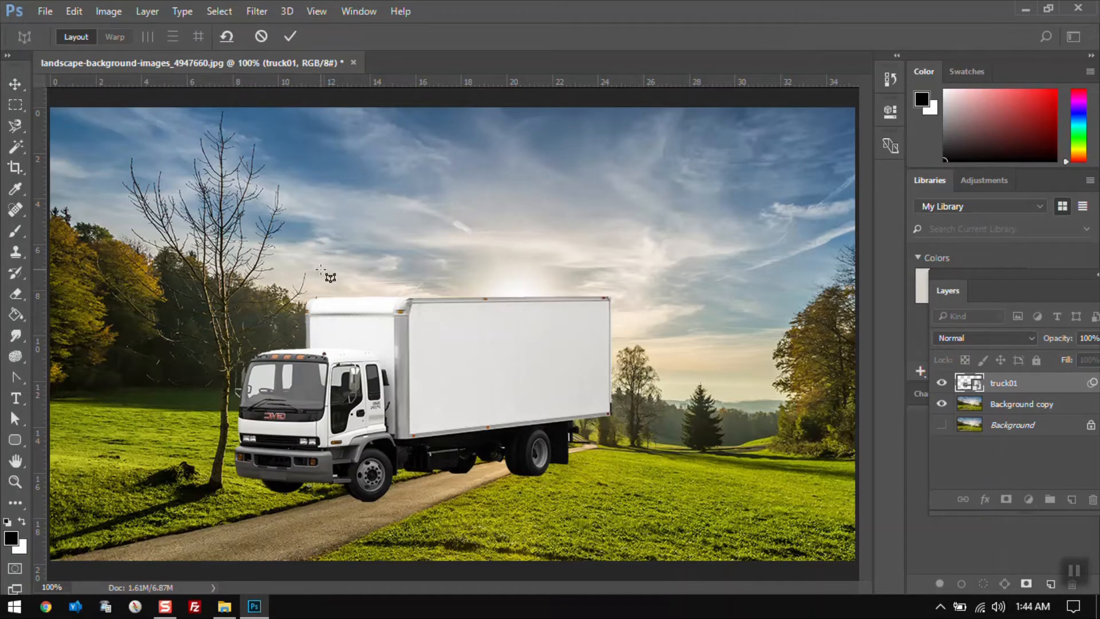
pyautogui.click(321, 227)
pyautogui.moveTo(321, 315); pyautogui.dragTo(133, 528)
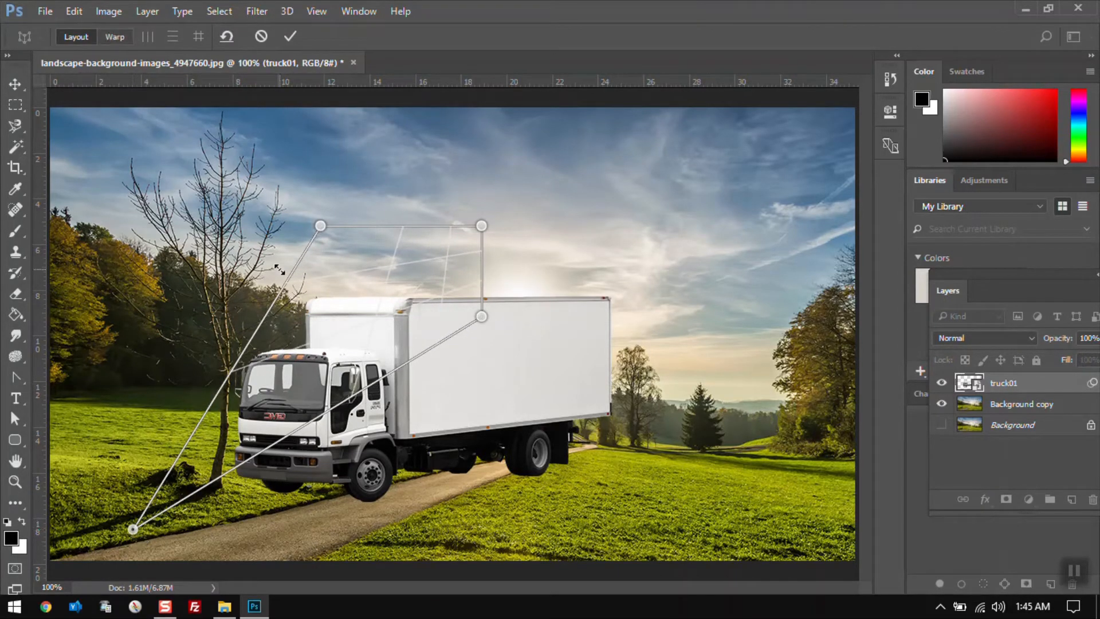
pyautogui.moveTo(326, 231); pyautogui.dragTo(62, 281)
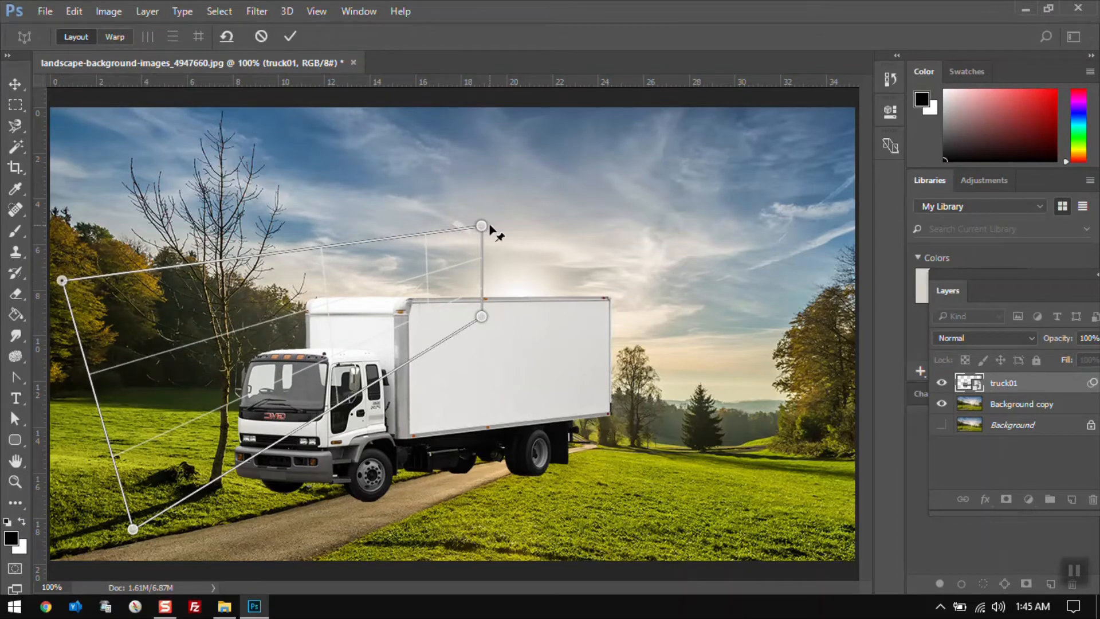
pyautogui.moveTo(481, 224); pyautogui.dragTo(519, 232)
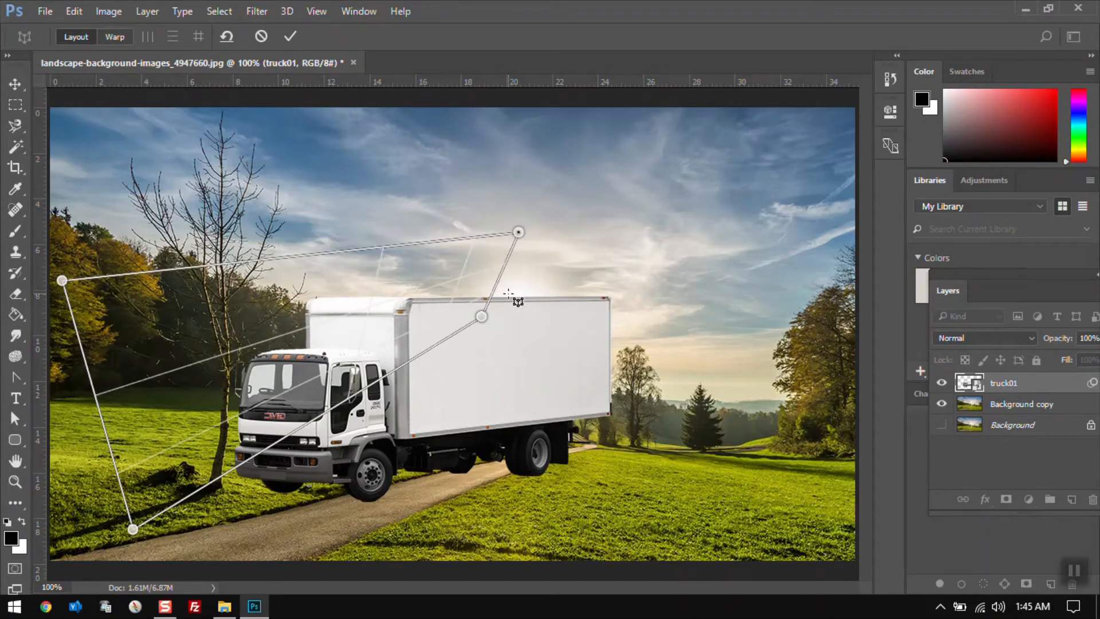
pyautogui.moveTo(483, 317); pyautogui.dragTo(846, 451)
pyautogui.moveTo(520, 232); pyautogui.dragTo(851, 254)
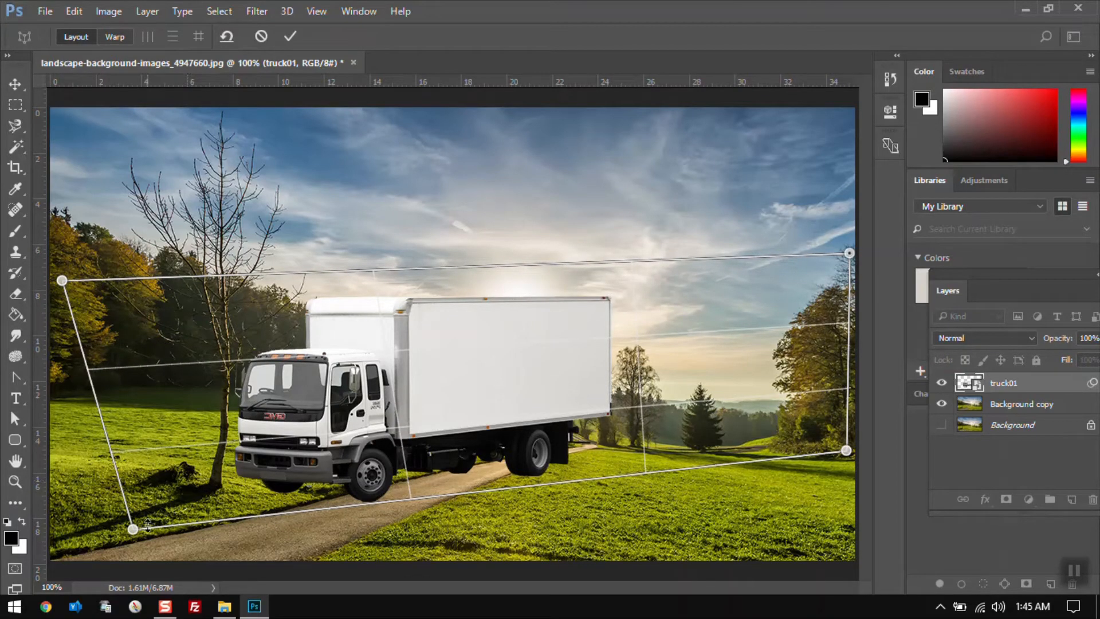
pyautogui.moveTo(133, 530); pyautogui.dragTo(52, 531)
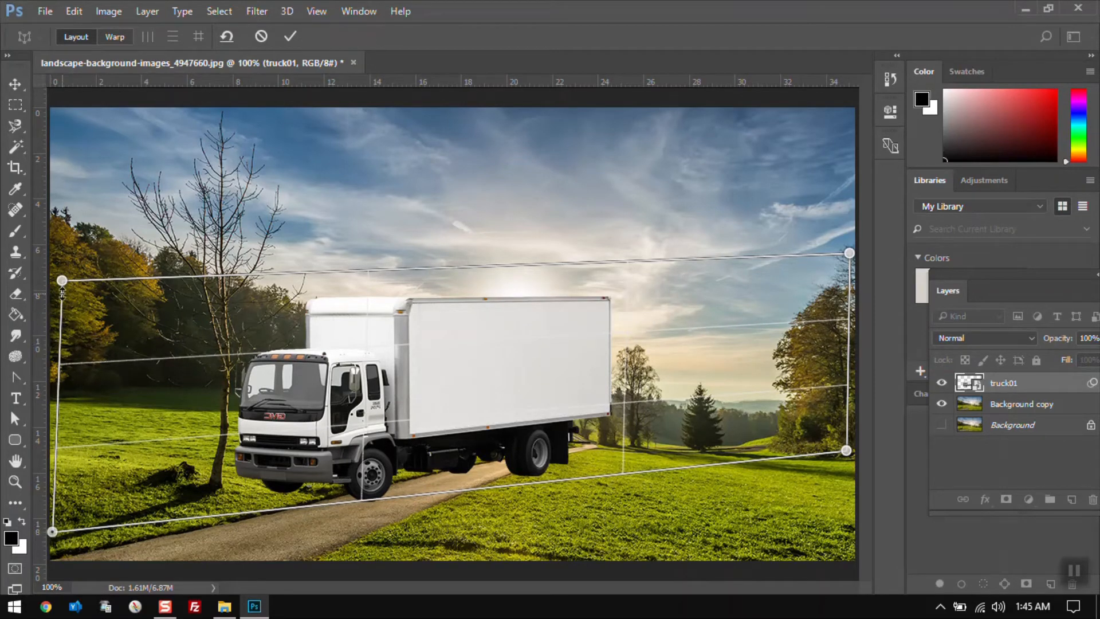
pyautogui.moveTo(63, 281); pyautogui.dragTo(52, 281)
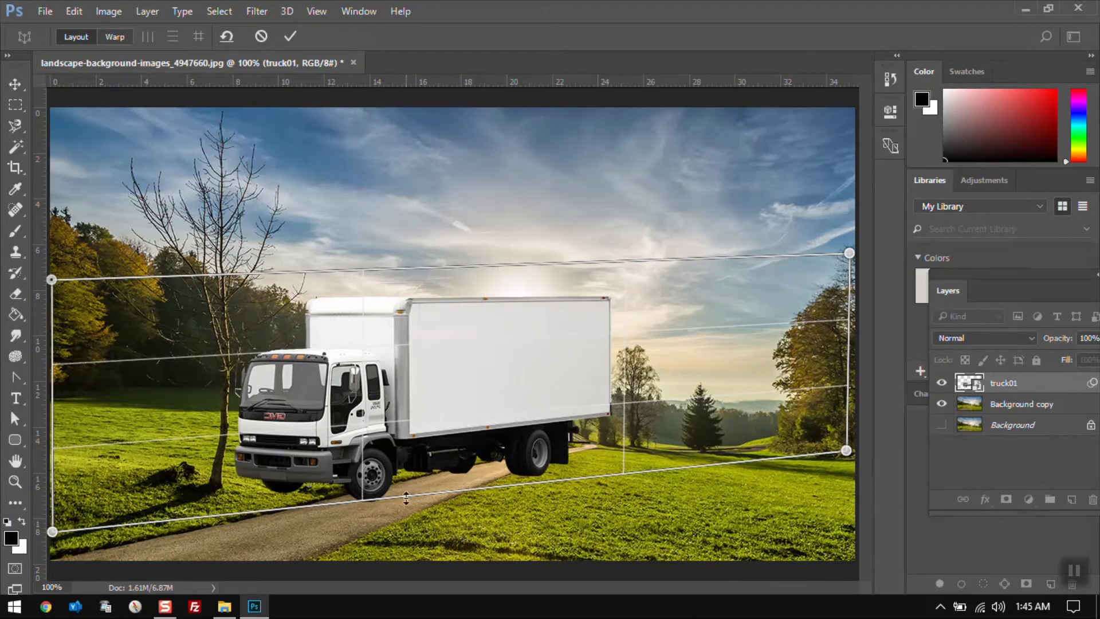
pyautogui.moveTo(52, 532); pyautogui.dragTo(53, 543)
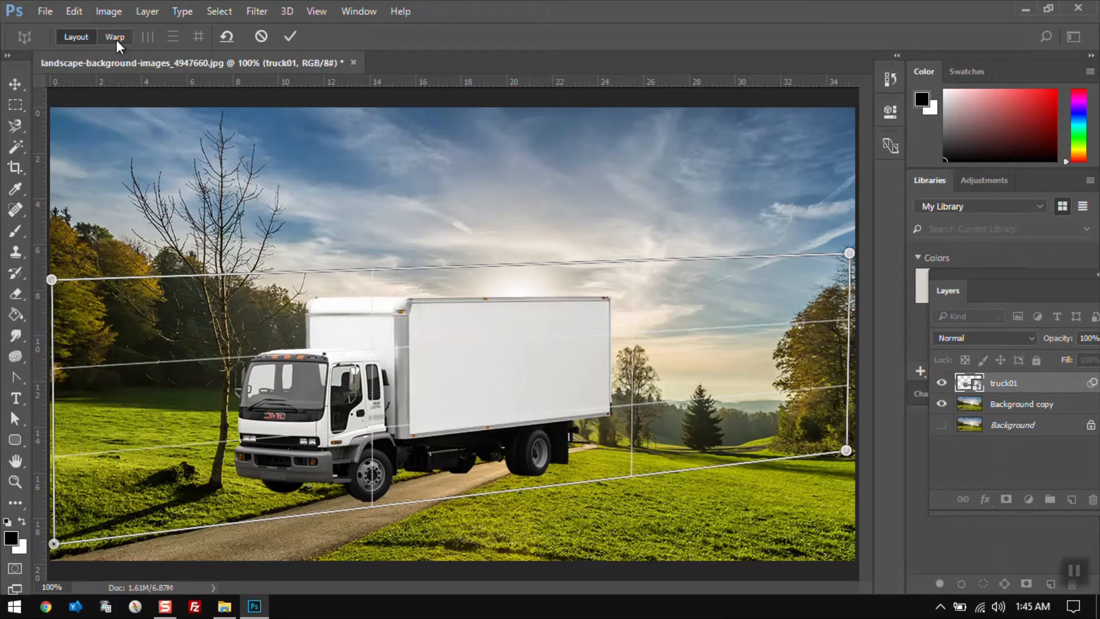
# In Warp mode, pull the plane's corners inward so the truck shrinks and follows the road's perspective, then commit
pyautogui.press('h')
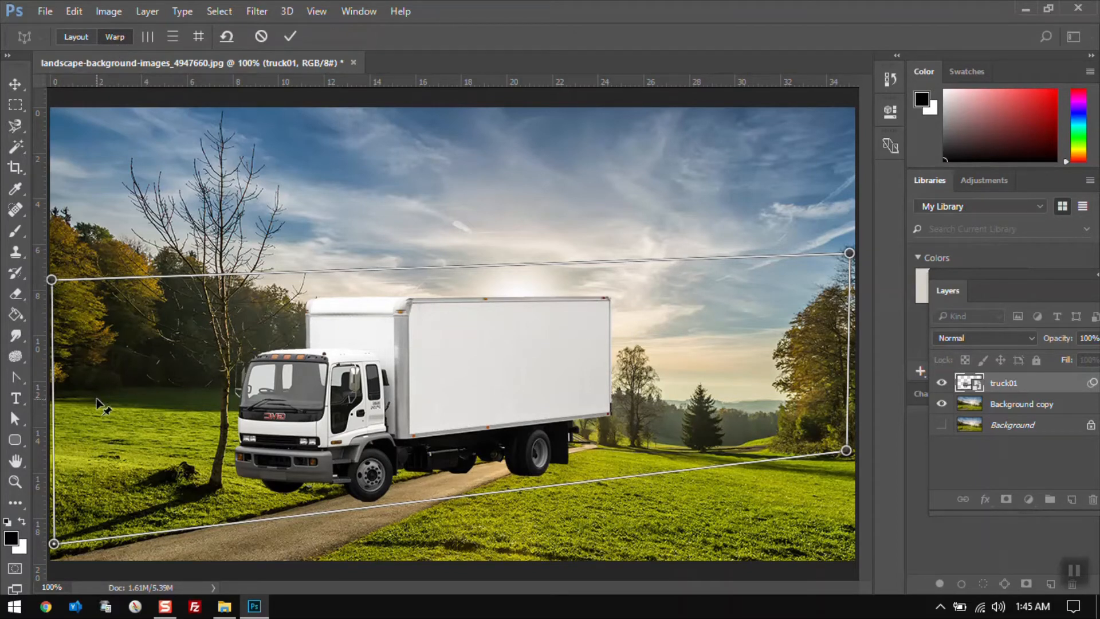
pyautogui.keyDown('shift'); pyautogui.click(55, 404); pyautogui.keyUp('shift')
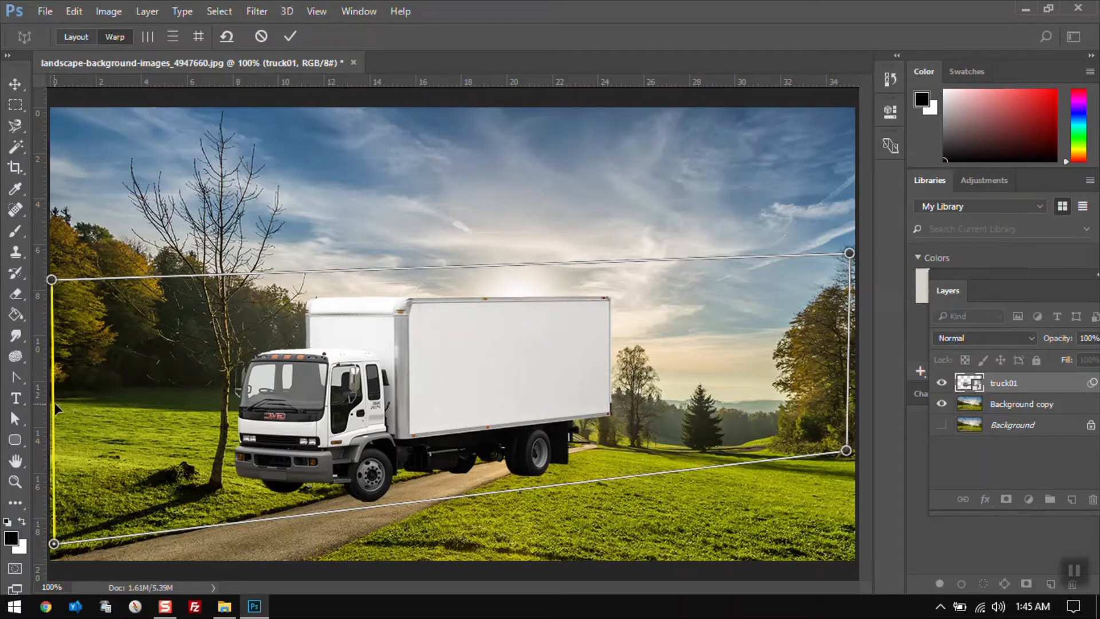
pyautogui.keyDown('shift'); pyautogui.click(54, 408); pyautogui.keyUp('shift')
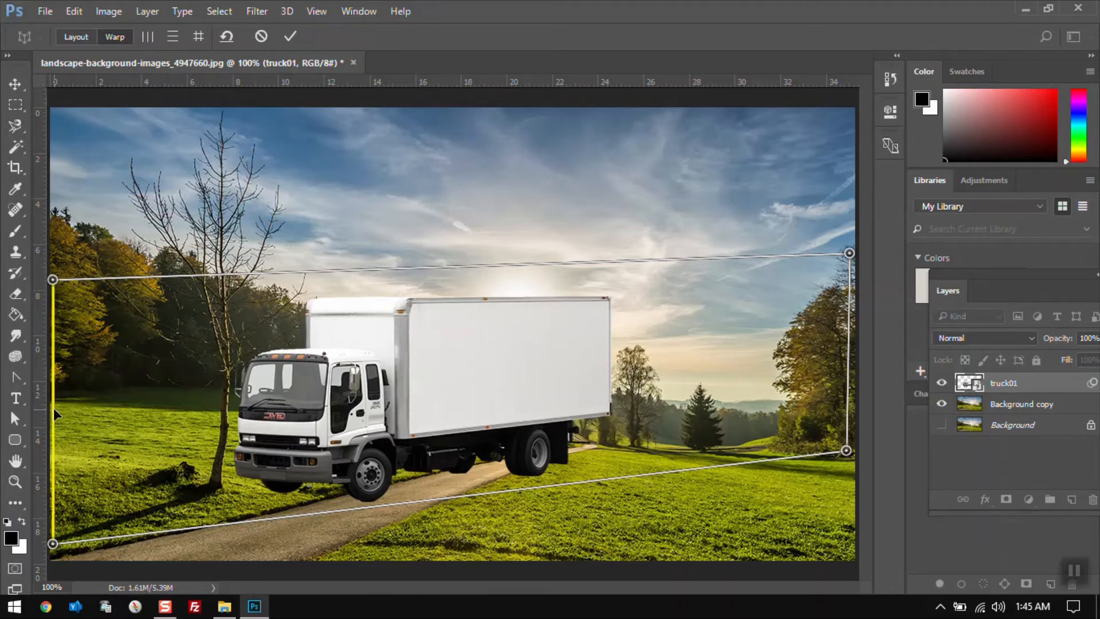
pyautogui.moveTo(65, 548); pyautogui.dragTo(132, 564)
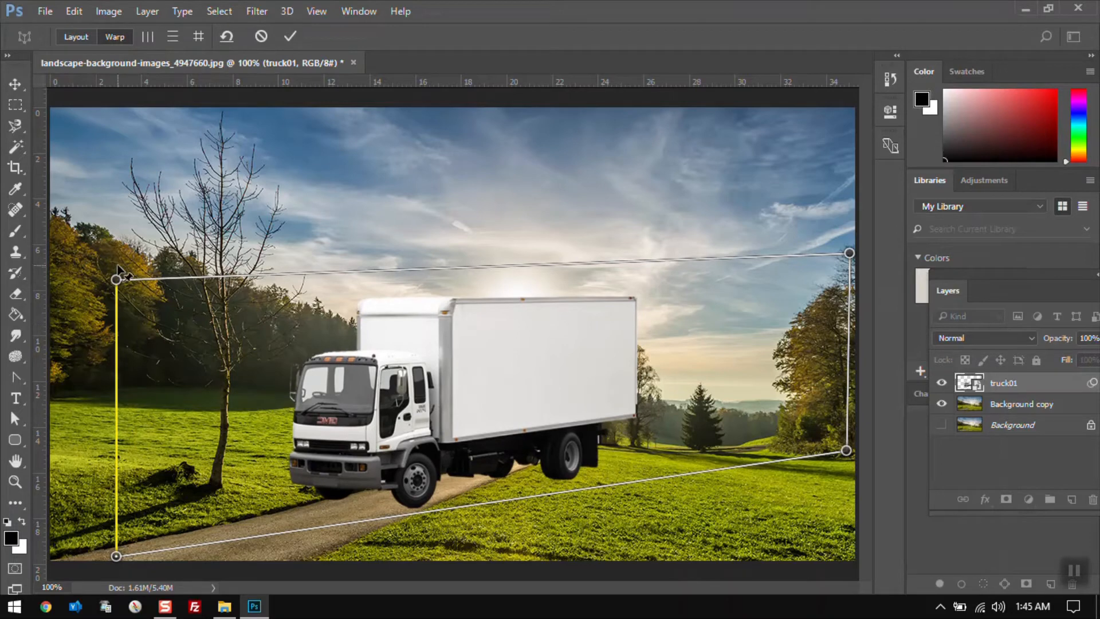
pyautogui.moveTo(116, 279); pyautogui.dragTo(140, 390)
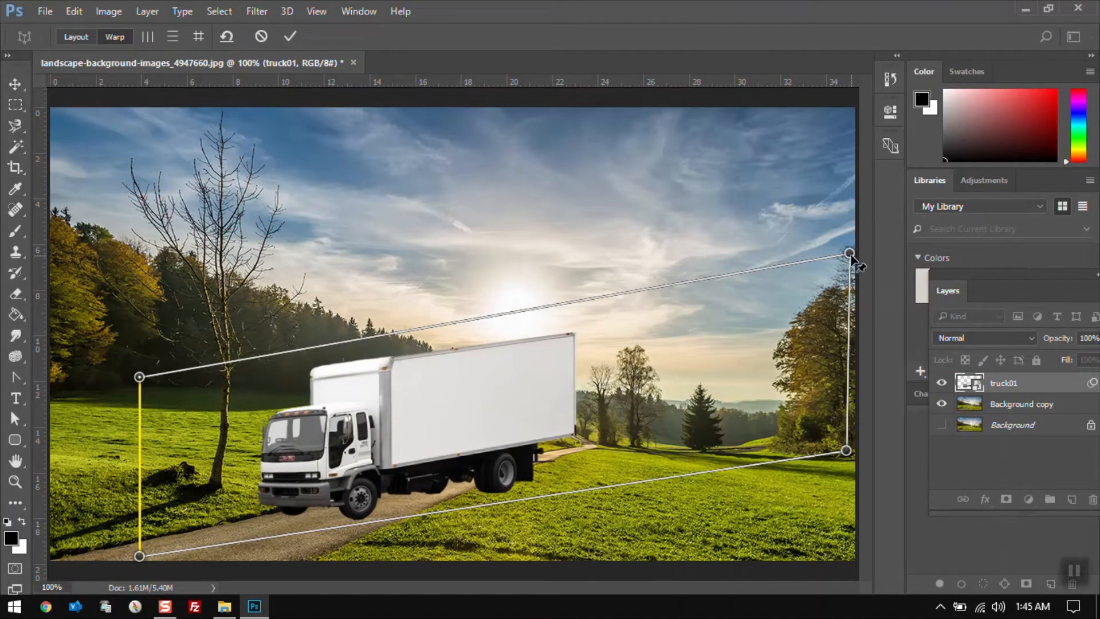
pyautogui.moveTo(849, 254); pyautogui.dragTo(690, 356)
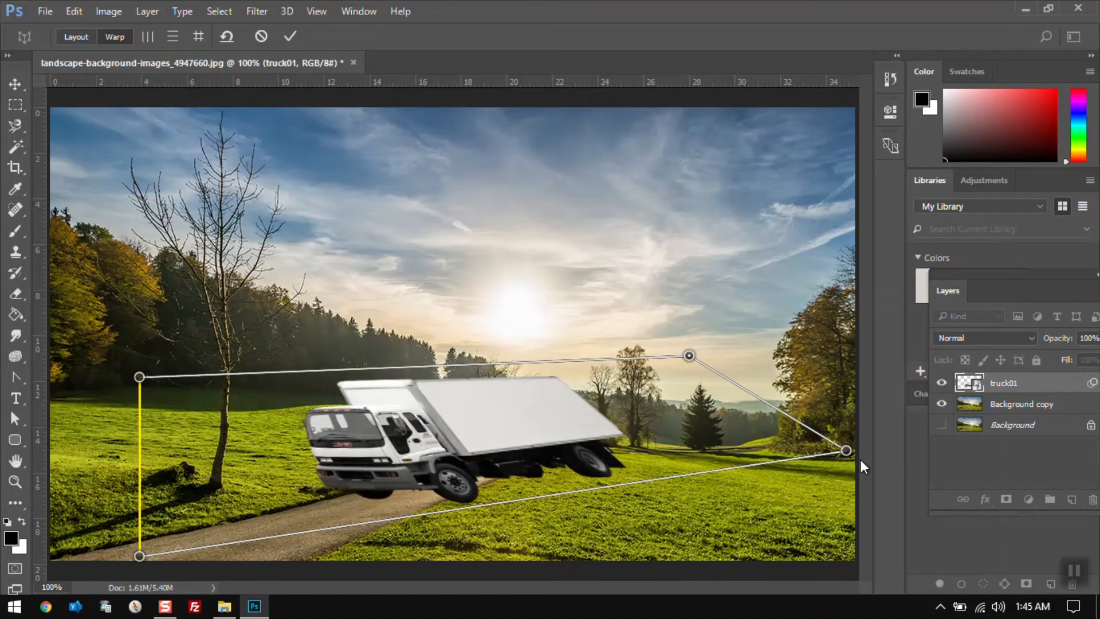
pyautogui.moveTo(847, 450); pyautogui.dragTo(613, 448)
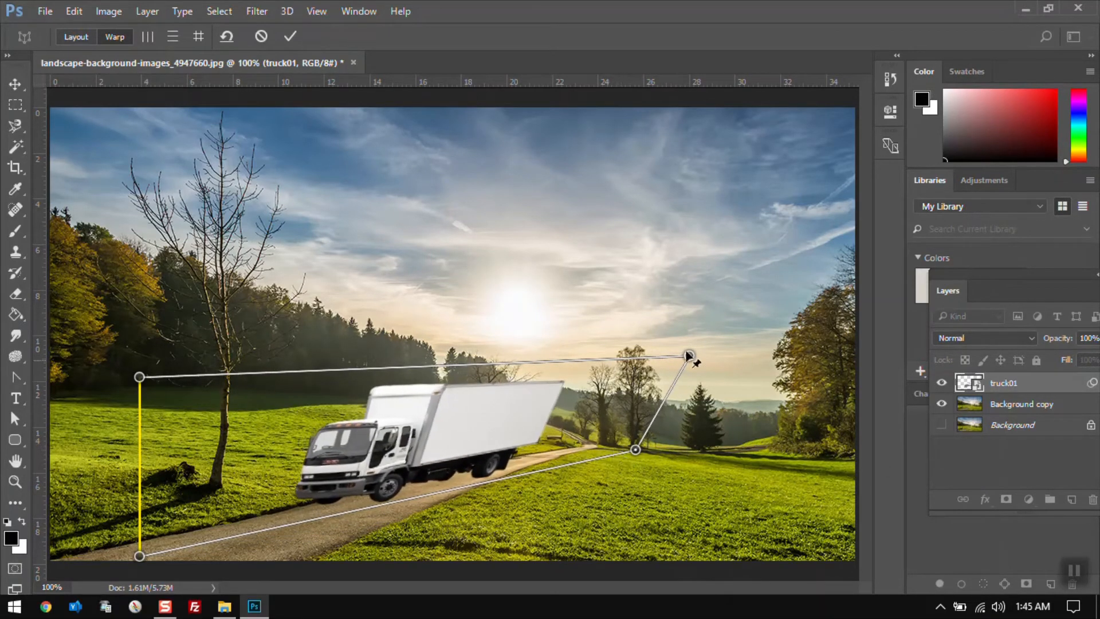
pyautogui.moveTo(691, 358); pyautogui.dragTo(636, 373)
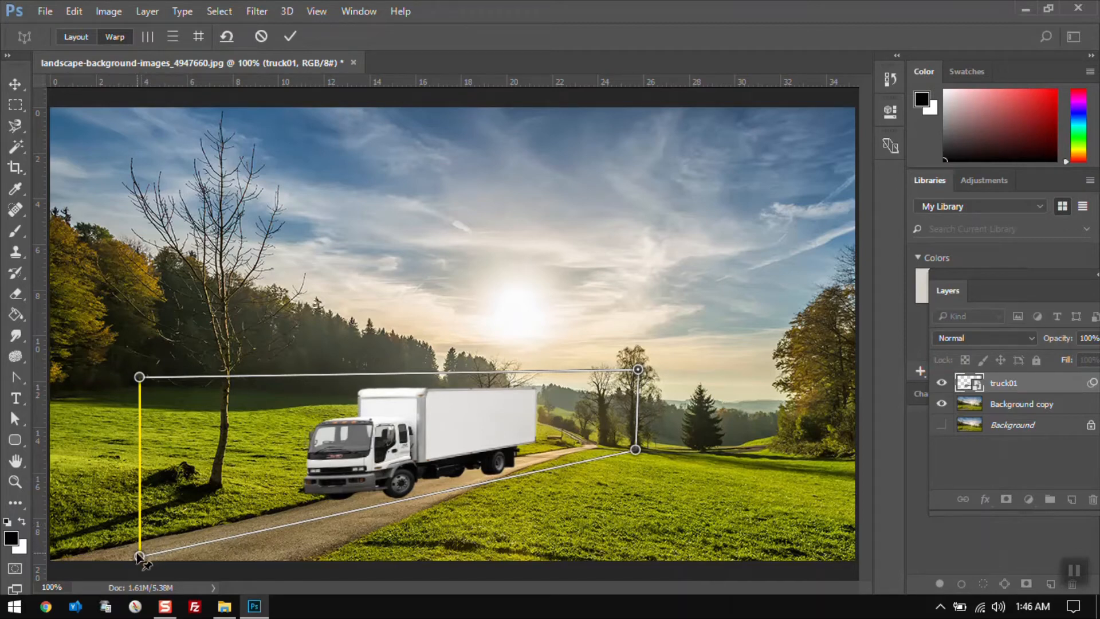
pyautogui.moveTo(139, 555); pyautogui.dragTo(155, 570)
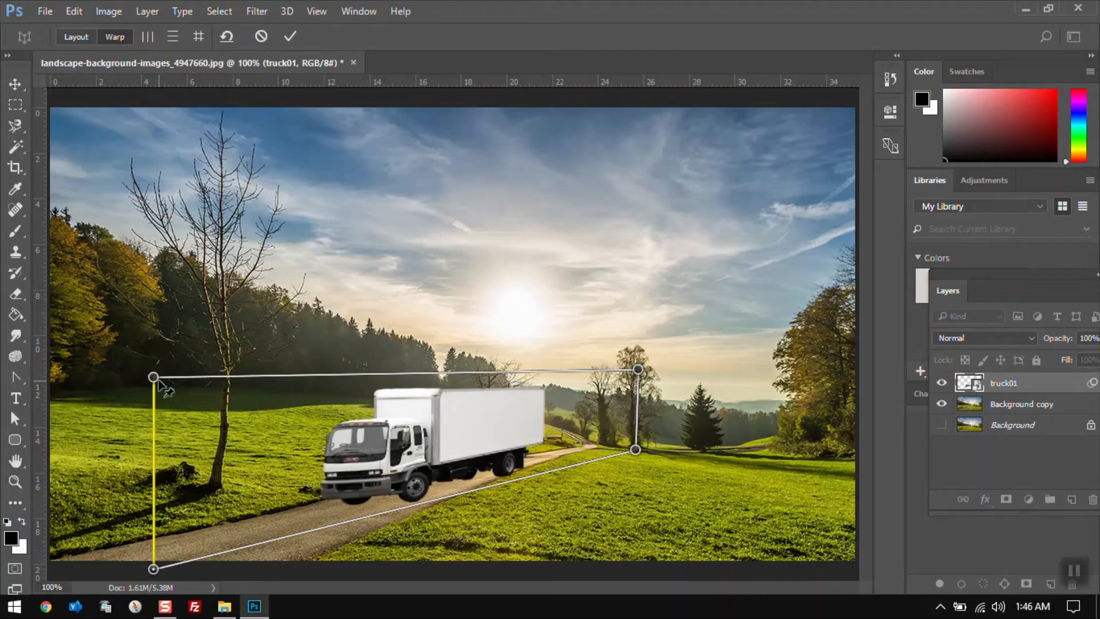
pyautogui.moveTo(153, 377); pyautogui.dragTo(153, 397)
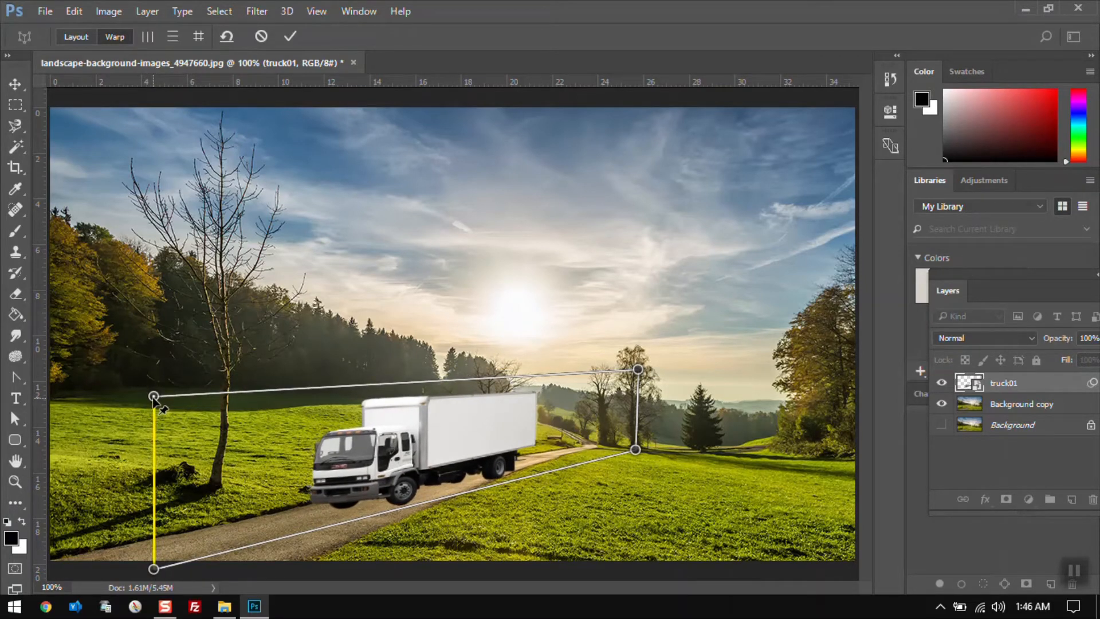
pyautogui.press('Return')
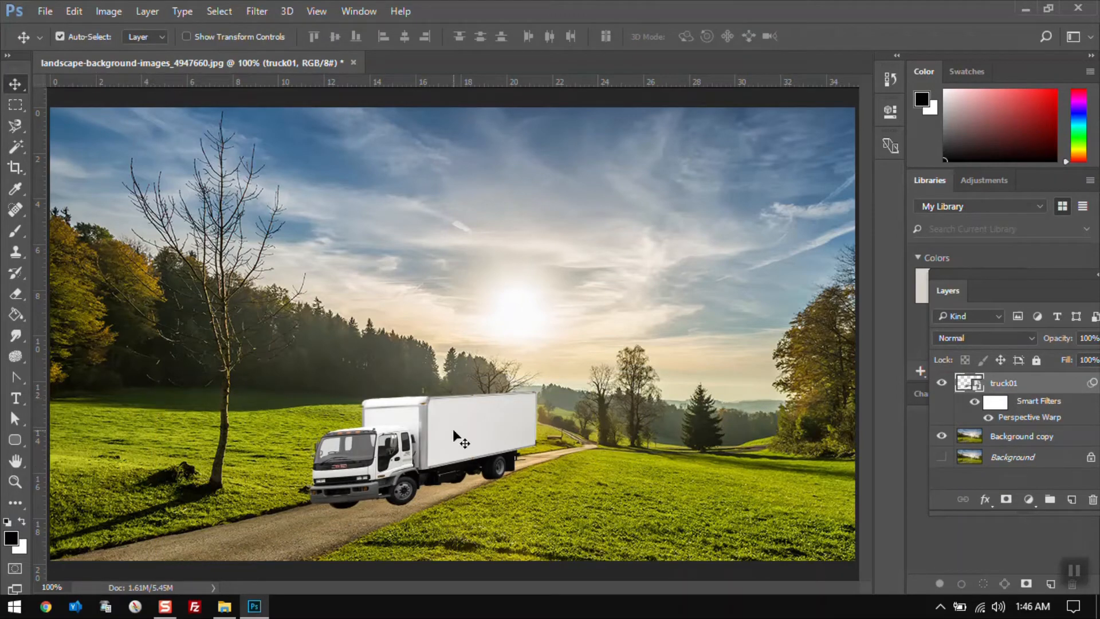
# Nudge the warped truck down-left on the road and toggle its layer visibility off and on to compare
pyautogui.moveTo(453, 428); pyautogui.dragTo(417, 439)
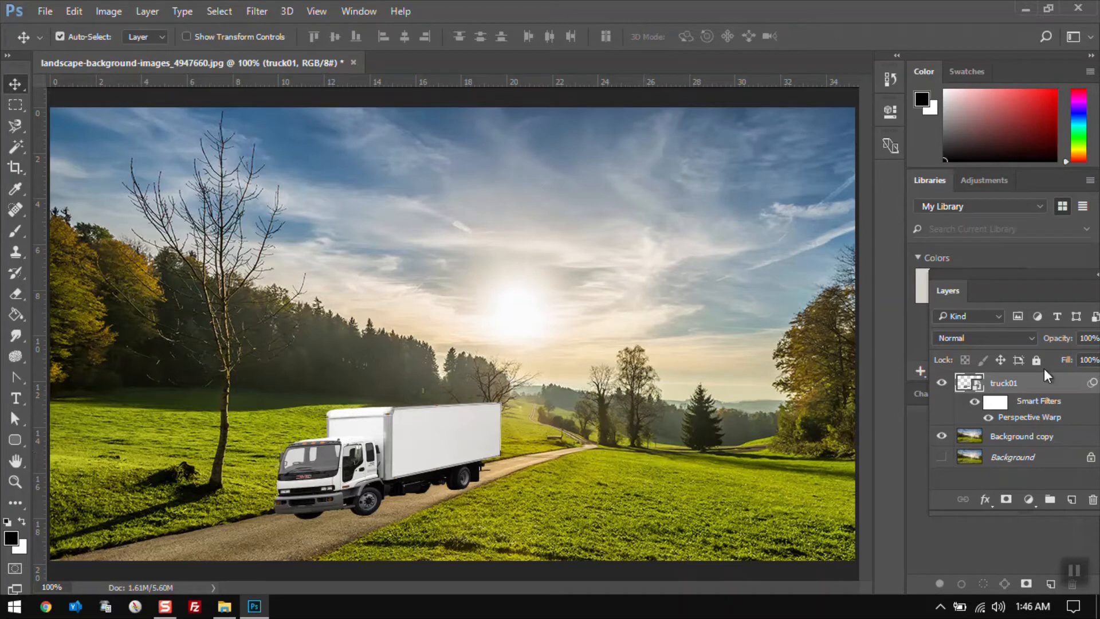
pyautogui.click(942, 382)
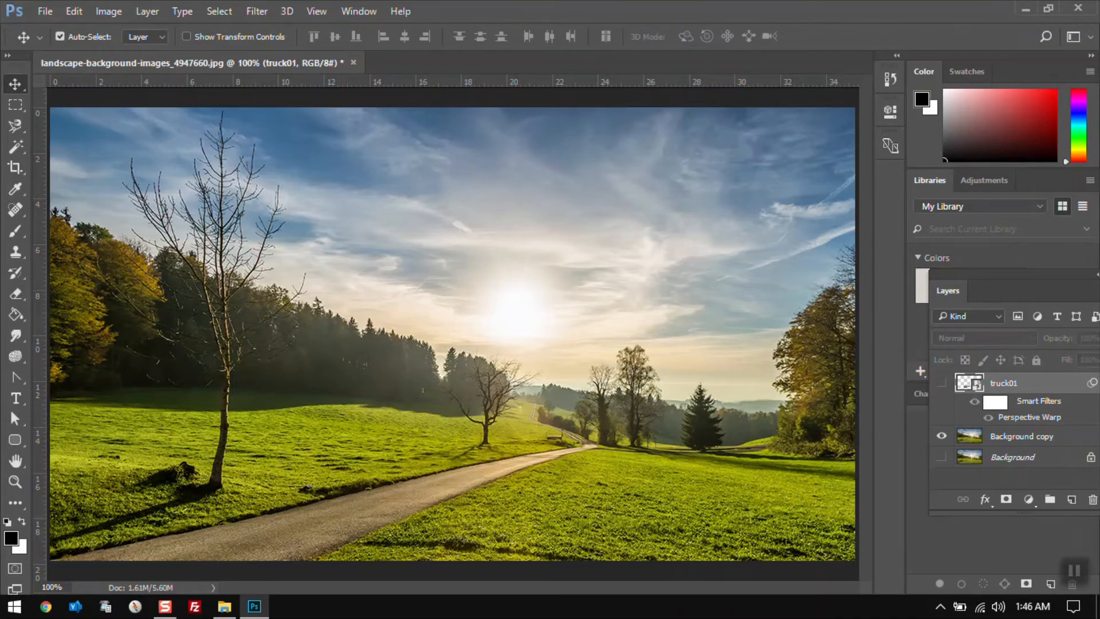
pyautogui.click(73, 18)
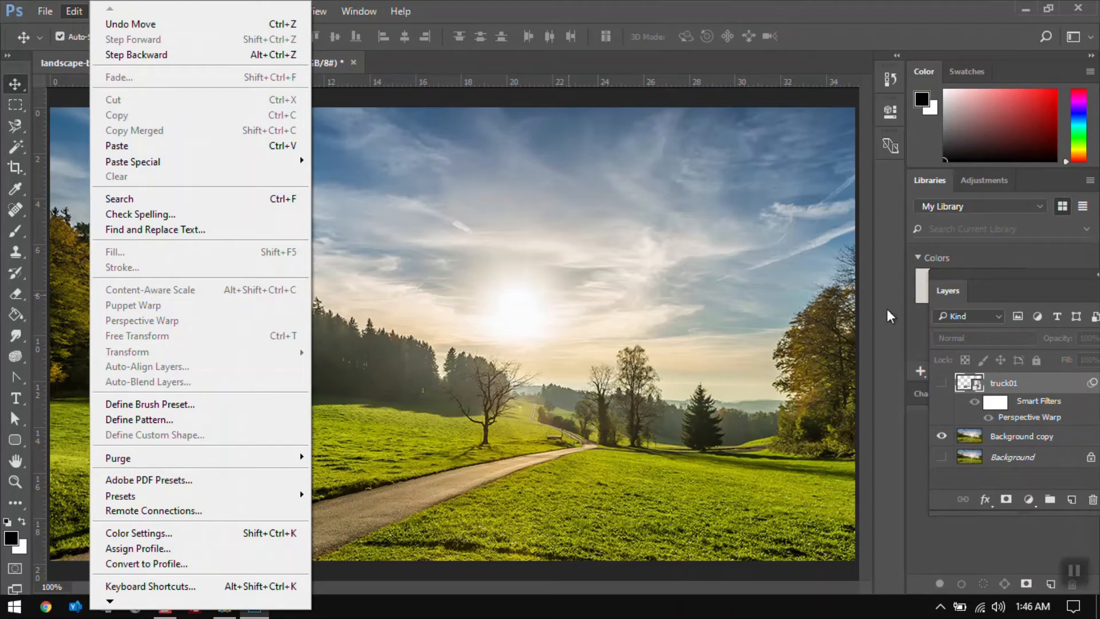
pyautogui.click(942, 382)
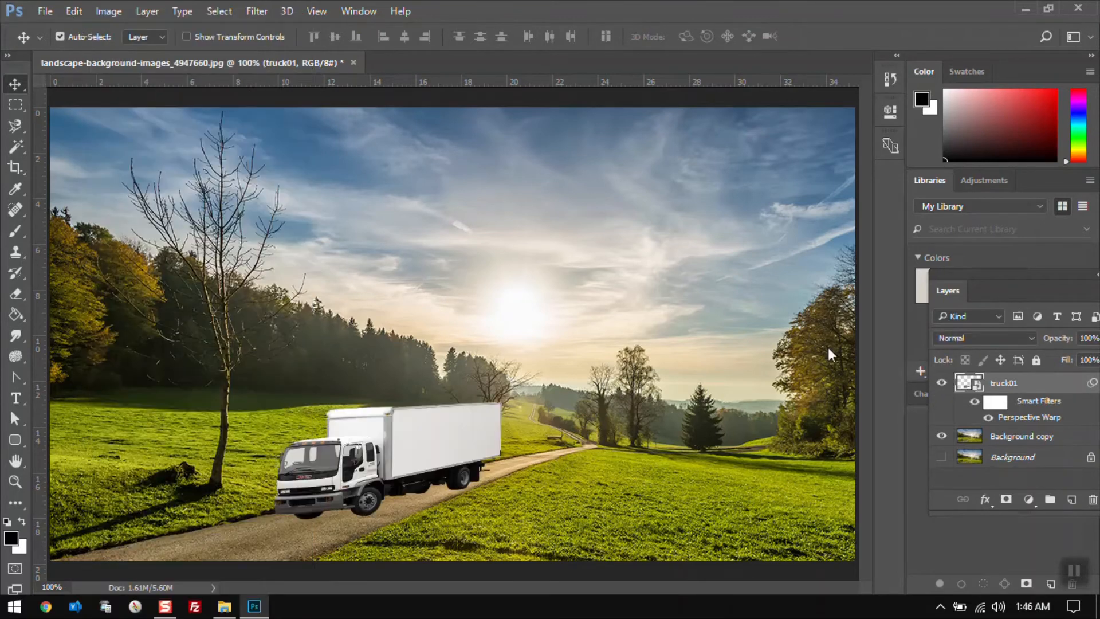
pyautogui.click(72, 13)
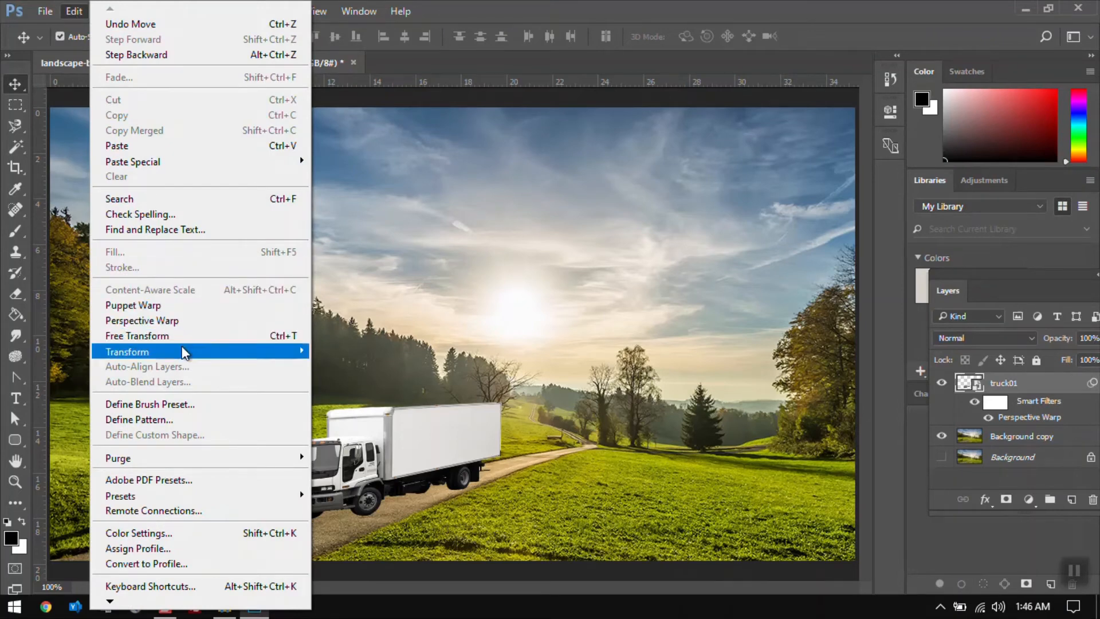
pyautogui.moveTo(183, 351)
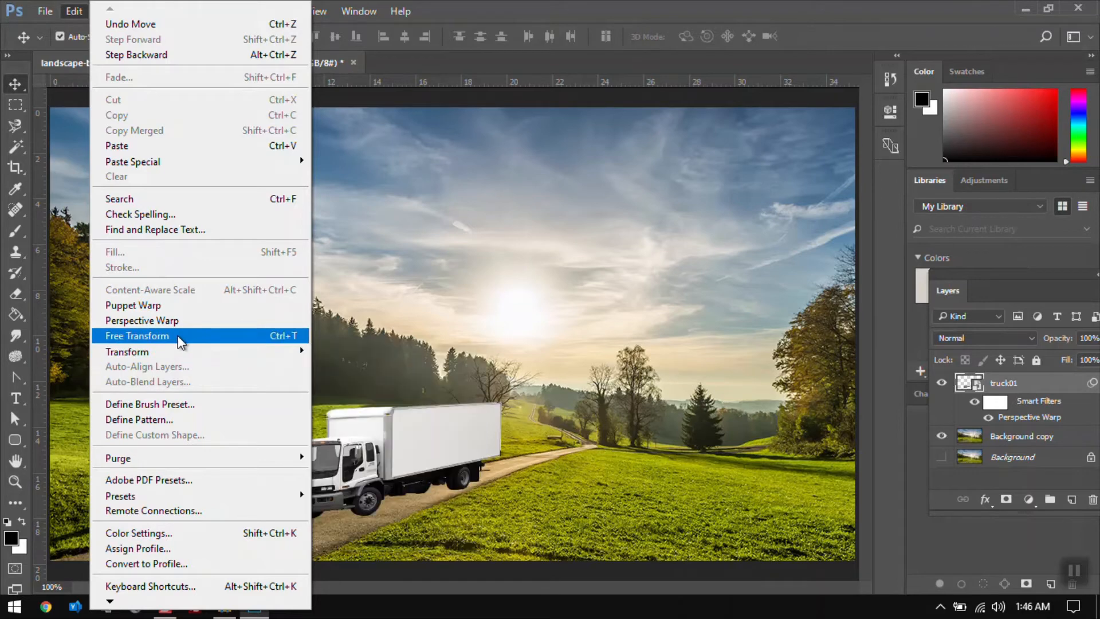
pyautogui.click(177, 336)
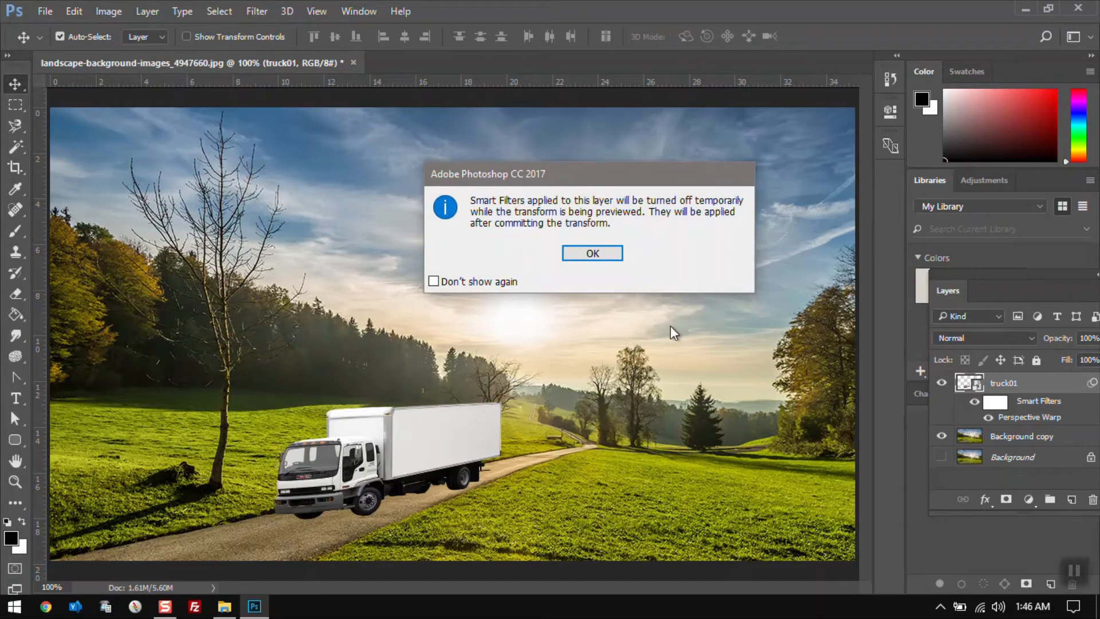
pyautogui.press('Return')
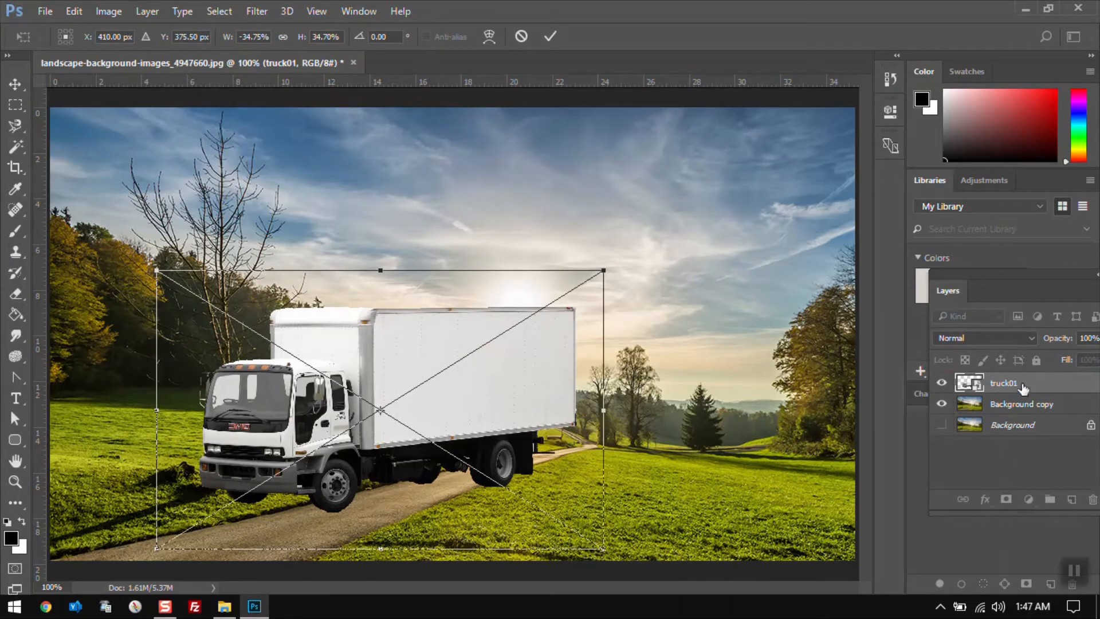
pyautogui.press('Return')
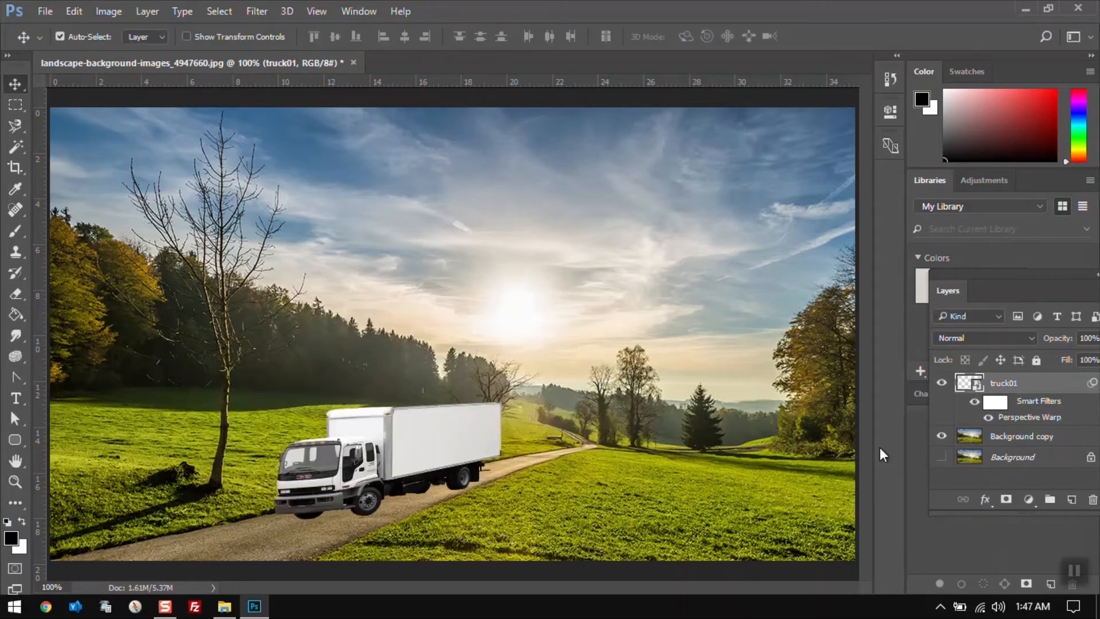
# Delete the warped truck layer and place truck01.png from the folder into the scene as a new layer
pyautogui.click(1091, 501)
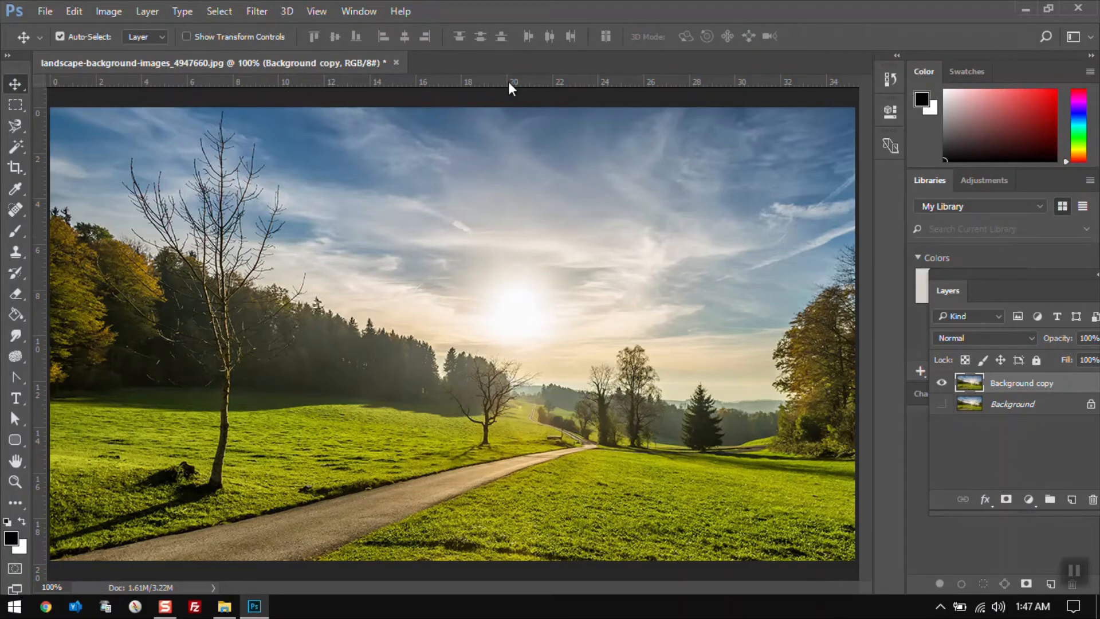
pyautogui.hotkey('alt', 'Tab')
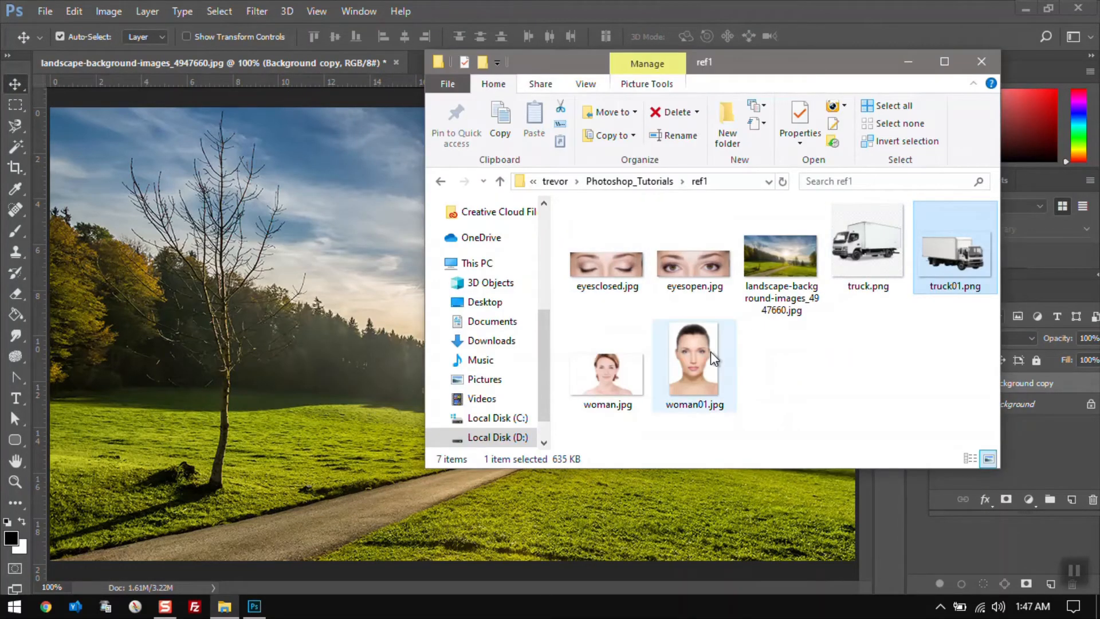
pyautogui.moveTo(971, 252); pyautogui.dragTo(329, 342)
pyautogui.press('Return')
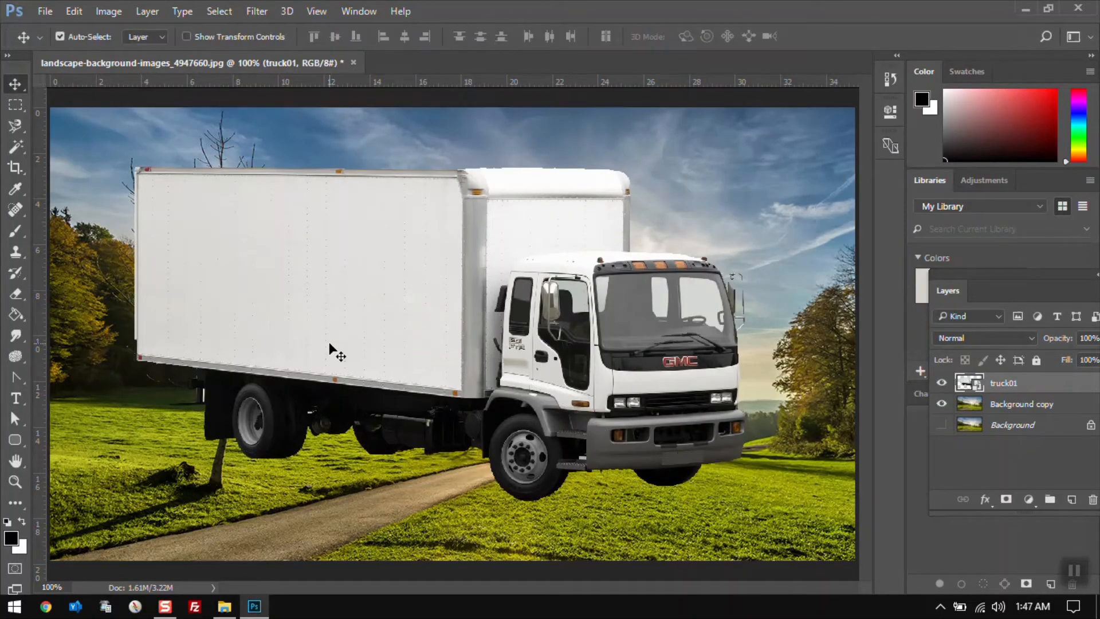
# Try scaling the truck down from its top-left corner with Free Transform, then cancel
pyautogui.click(78, 8)
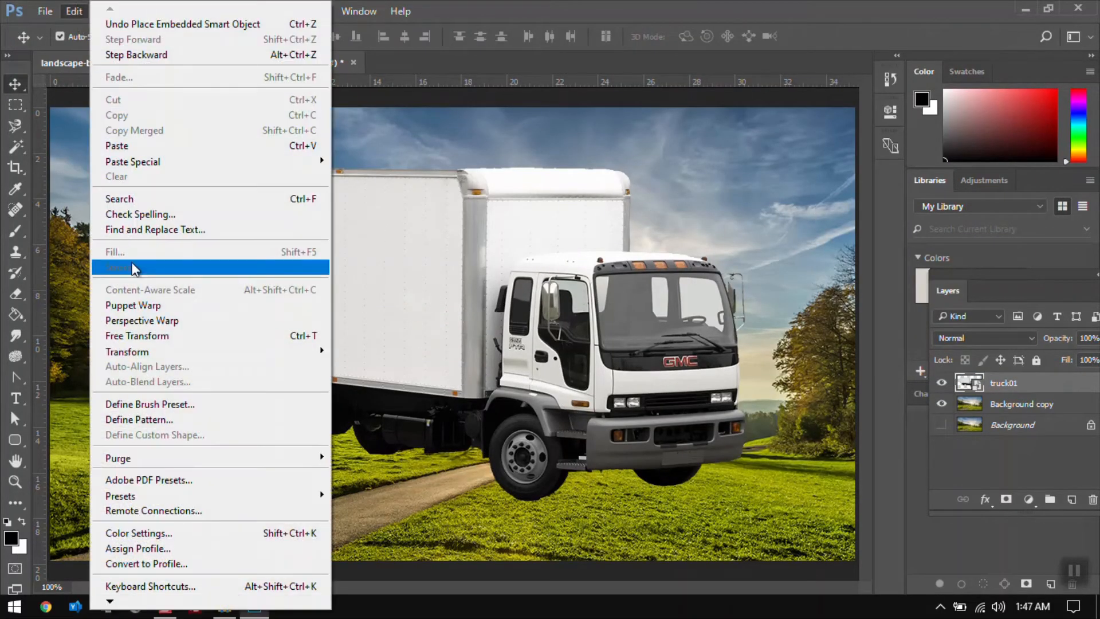
pyautogui.click(159, 339)
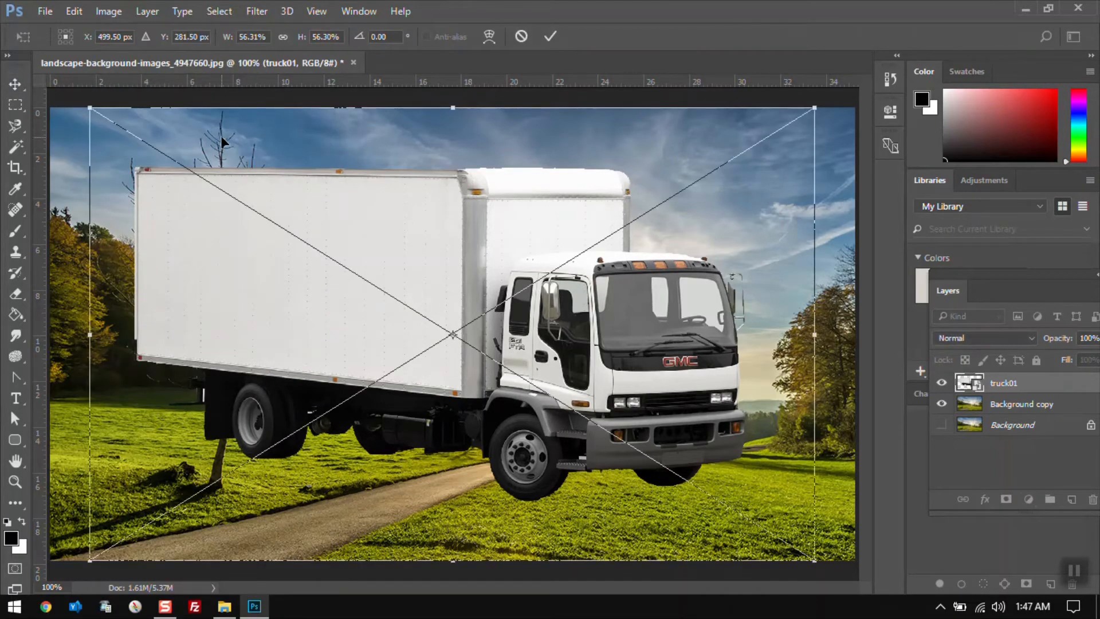
pyautogui.moveTo(89, 110); pyautogui.dragTo(268, 232)
pyautogui.press('Escape')
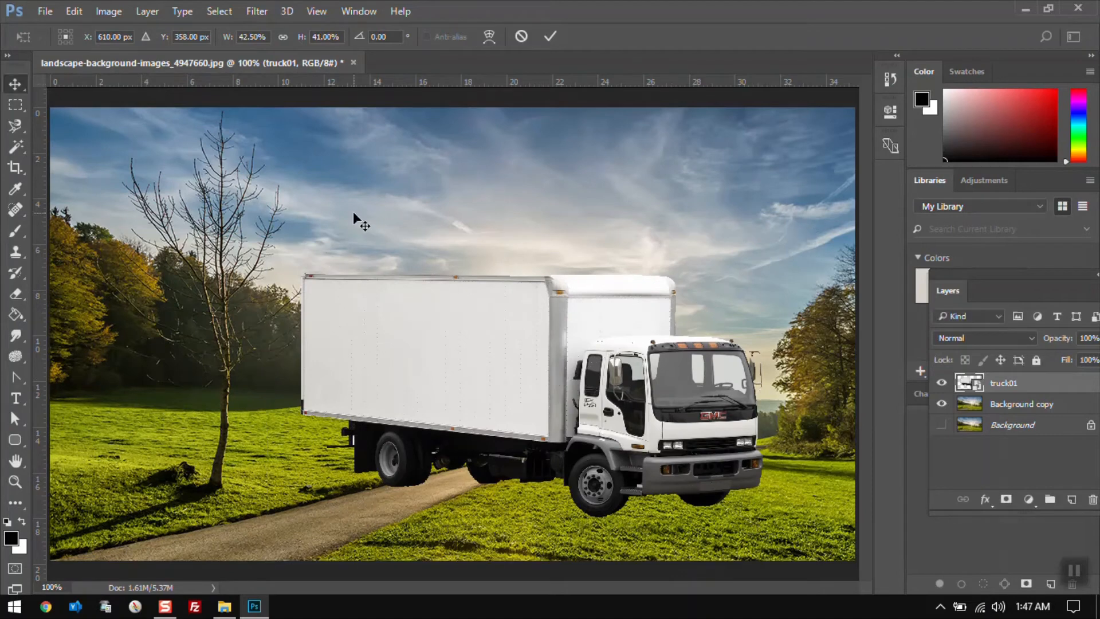
# Scale the truck down from its top-left corner via Free Transform, commit, then undo that scaling
pyautogui.click(75, 12)
pyautogui.click(75, 11)
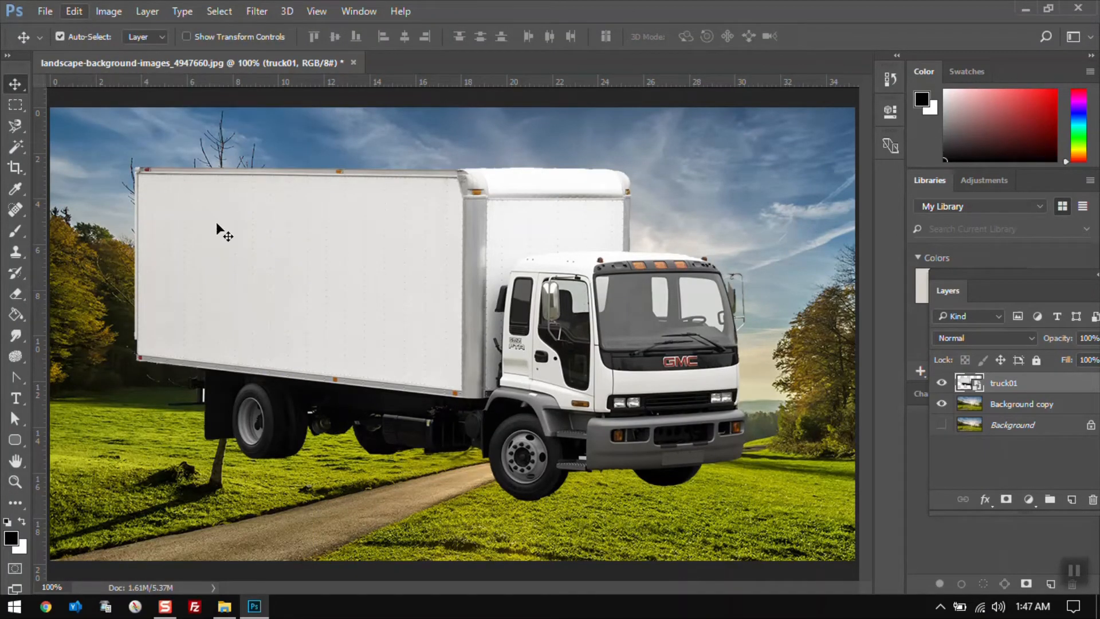
pyautogui.hotkey('ctrl', 't')
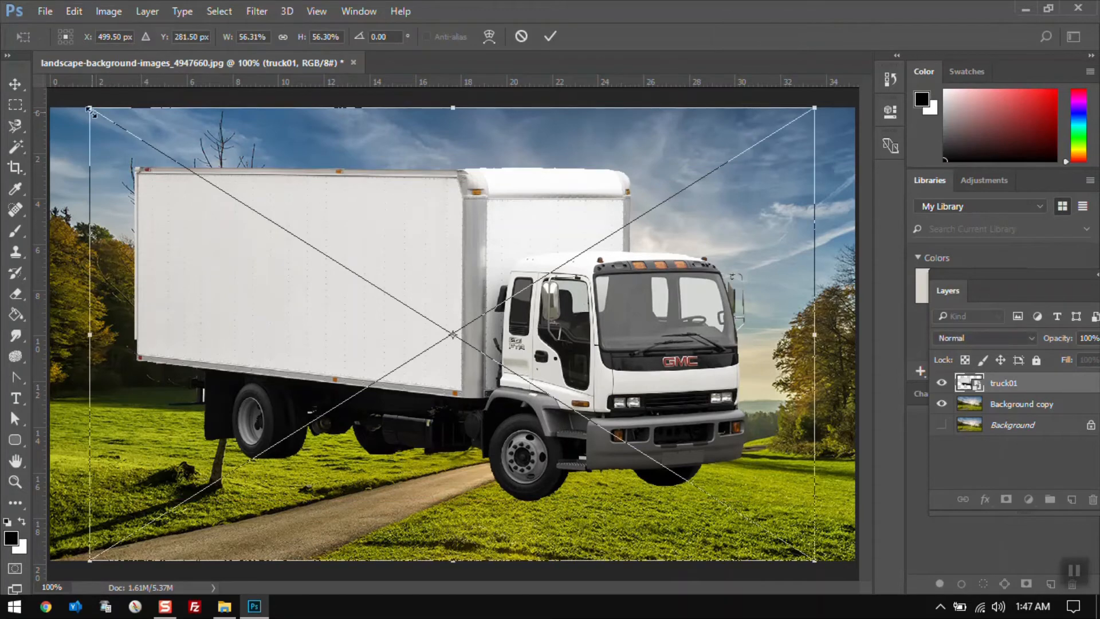
pyautogui.moveTo(91, 111); pyautogui.dragTo(345, 252)
pyautogui.press('Return')
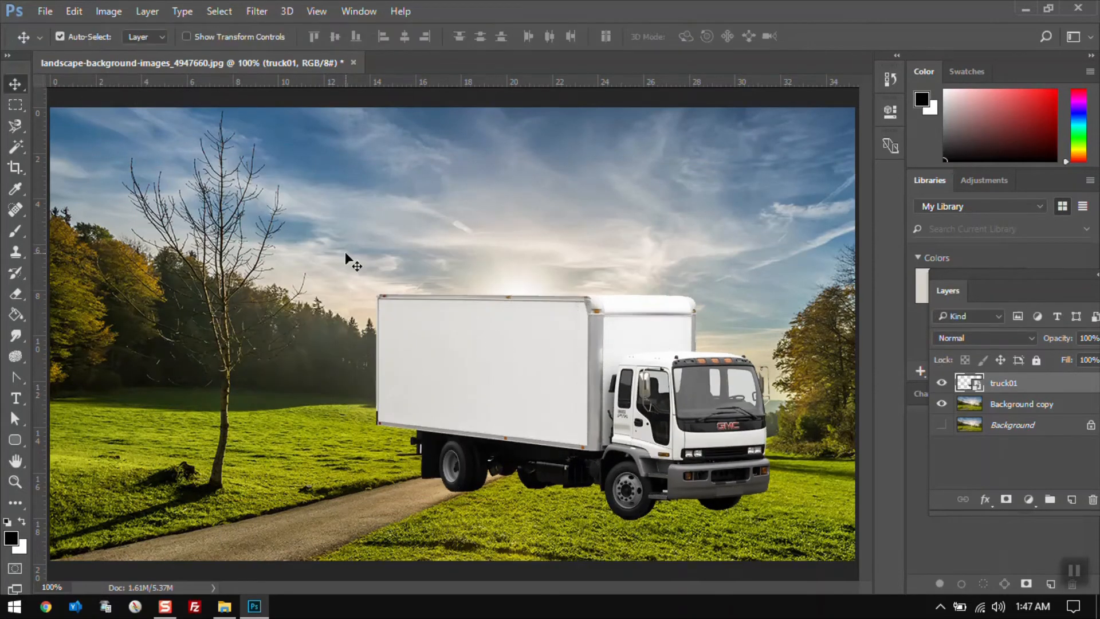
pyautogui.hotkey('ctrl', 'z')
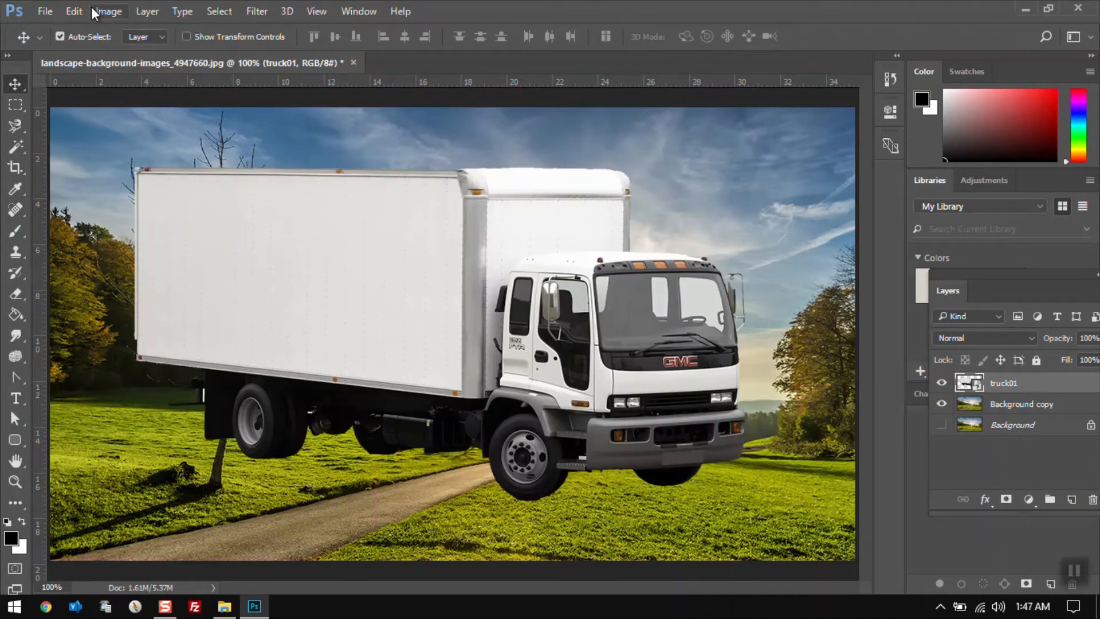
# Apply Transform Again to the truck and undo it
pyautogui.click(75, 11)
pyautogui.moveTo(156, 346)
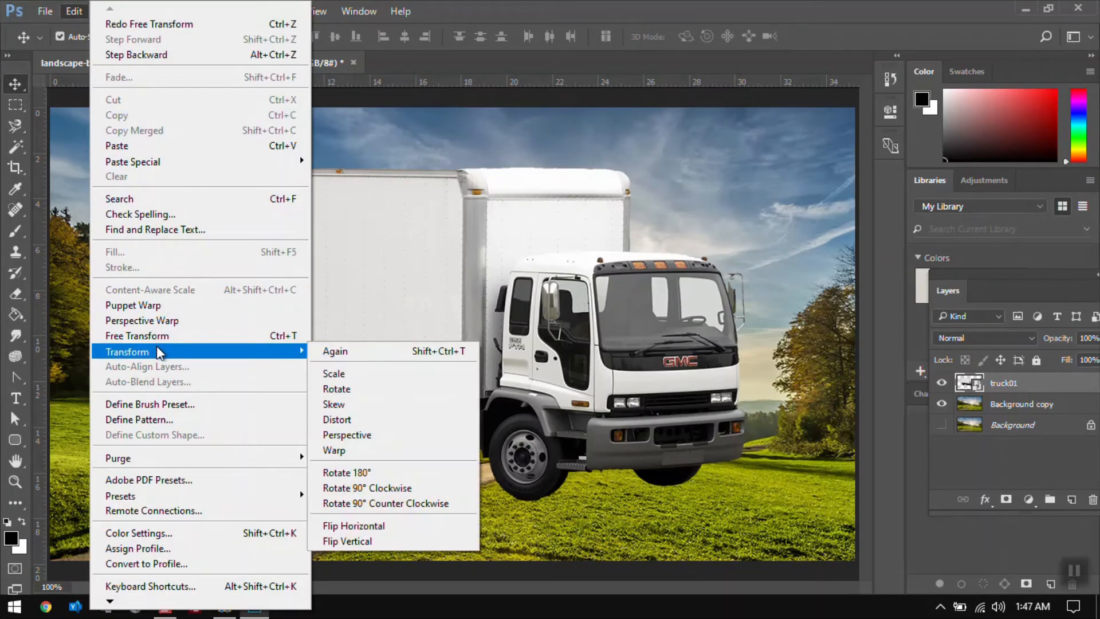
pyautogui.click(325, 355)
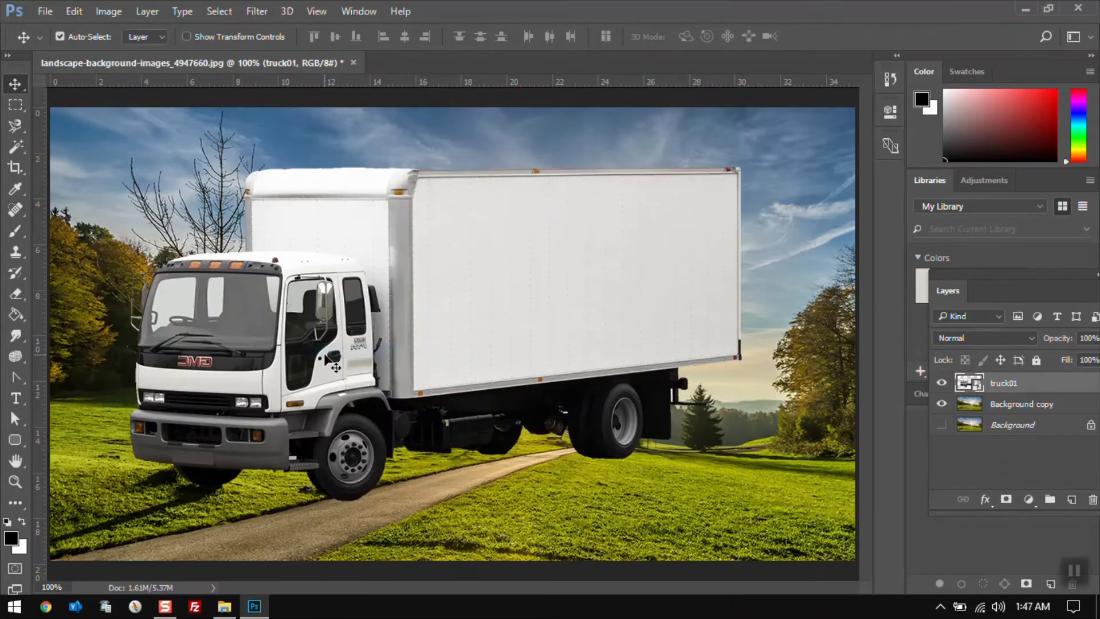
pyautogui.hotkey('ctrl', 'z')
# Try scaling the truck to about 44% width and 41% height with the Scale transform, then cancel
pyautogui.click(72, 11)
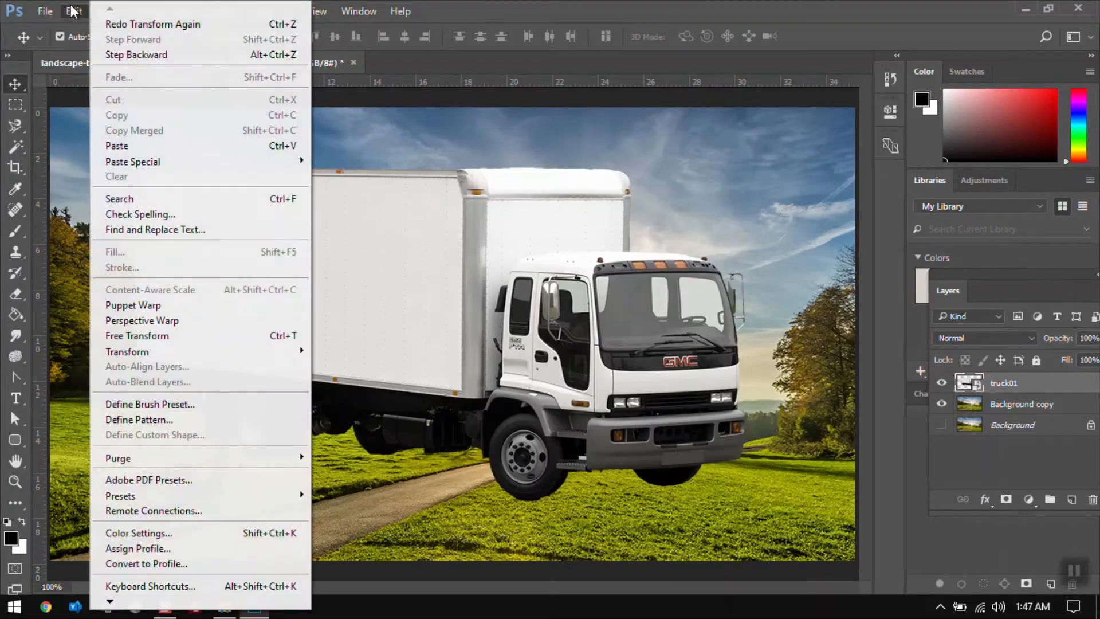
pyautogui.moveTo(204, 356)
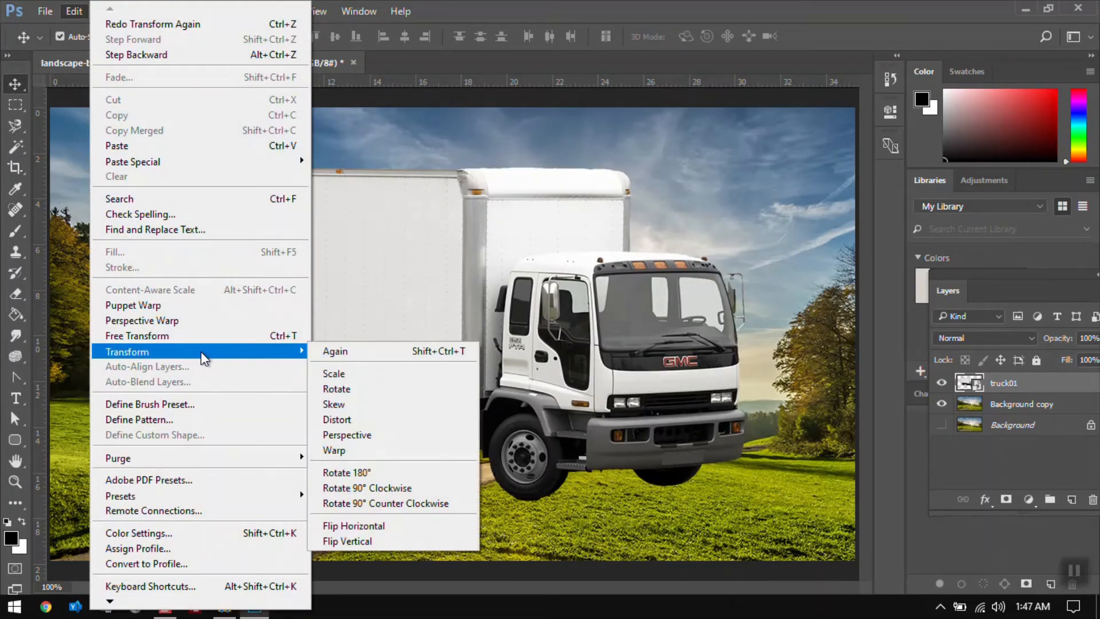
pyautogui.click(340, 376)
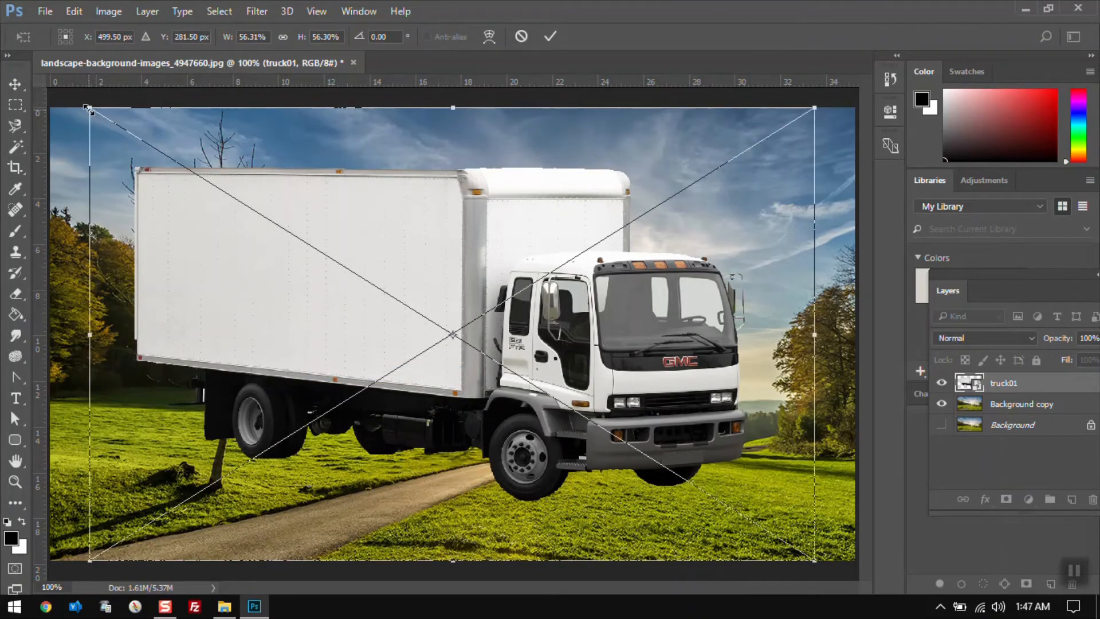
pyautogui.moveTo(87, 108); pyautogui.dragTo(250, 229)
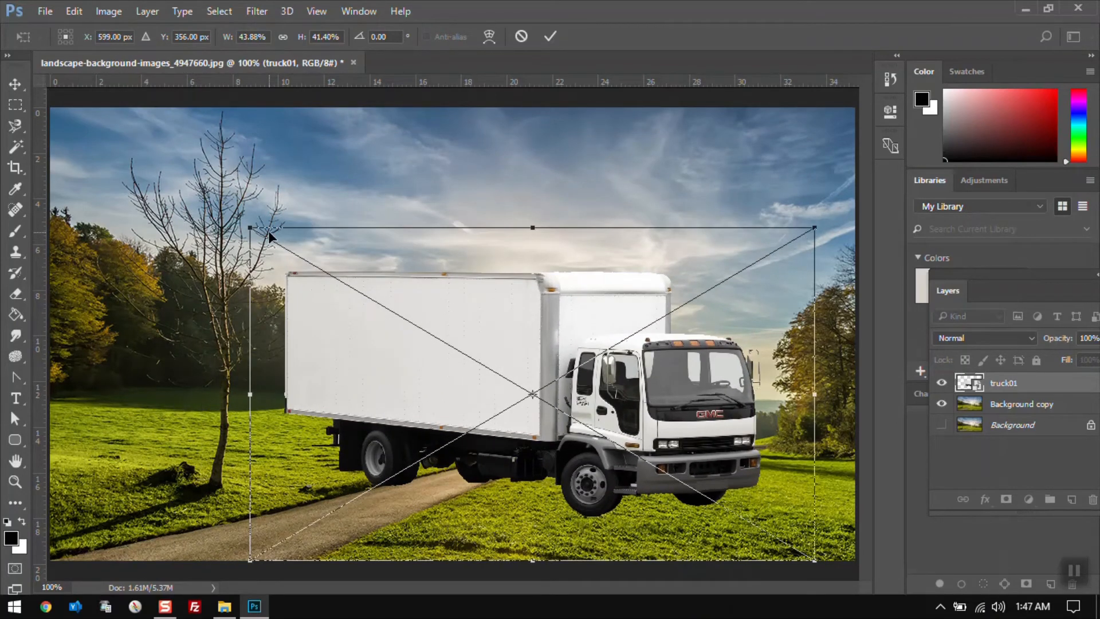
pyautogui.press('Escape')
pyautogui.click(68, 12)
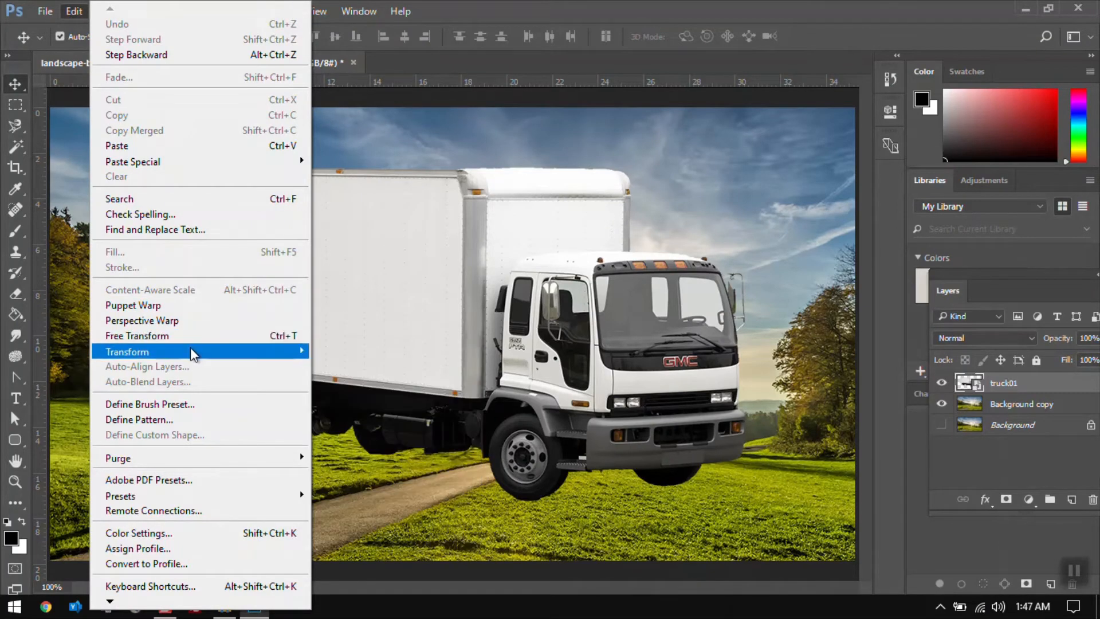
pyautogui.moveTo(191, 348)
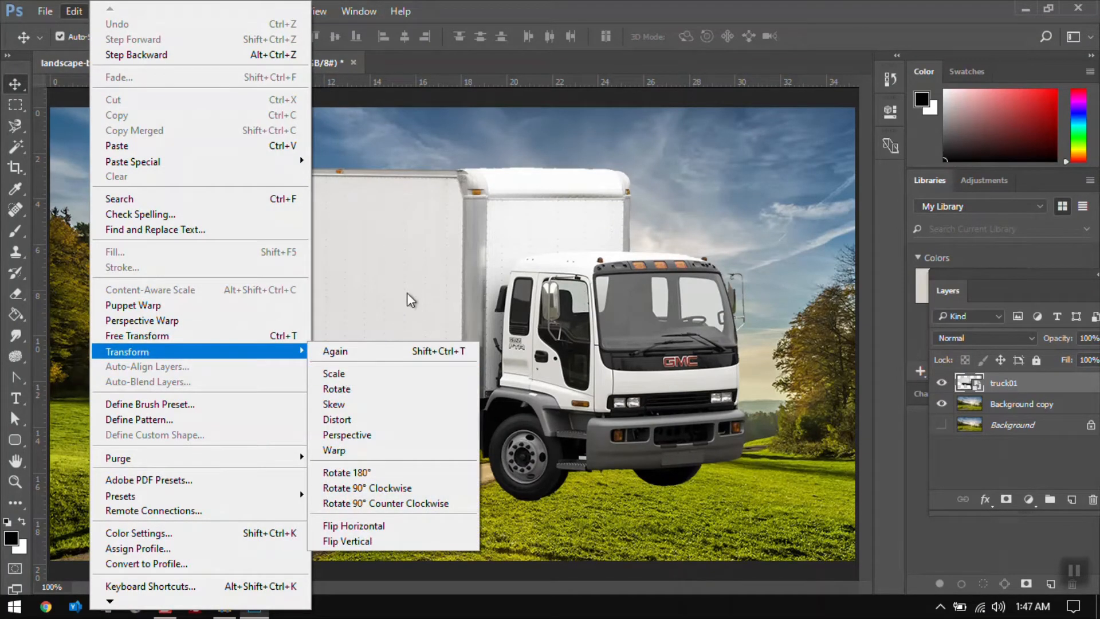
pyautogui.click(449, 198)
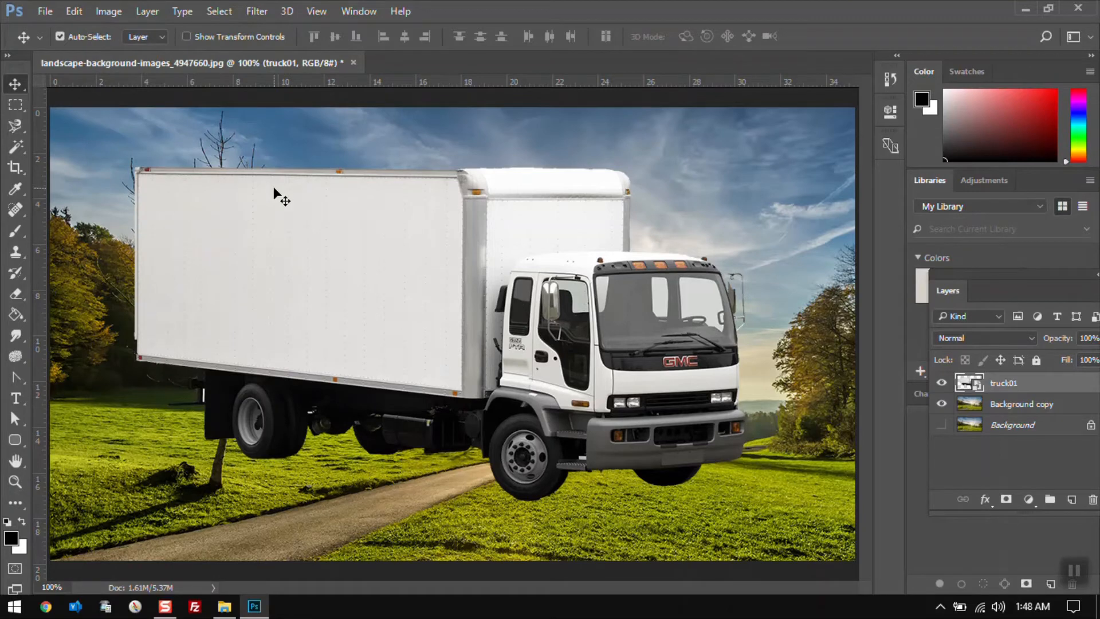
pyautogui.hotkey('ctrl', 't')
pyautogui.press('Escape')
# Scale the truck non-proportionally to about 44% width and 47% height, commit, and undo it
pyautogui.click(74, 11)
pyautogui.moveTo(236, 356)
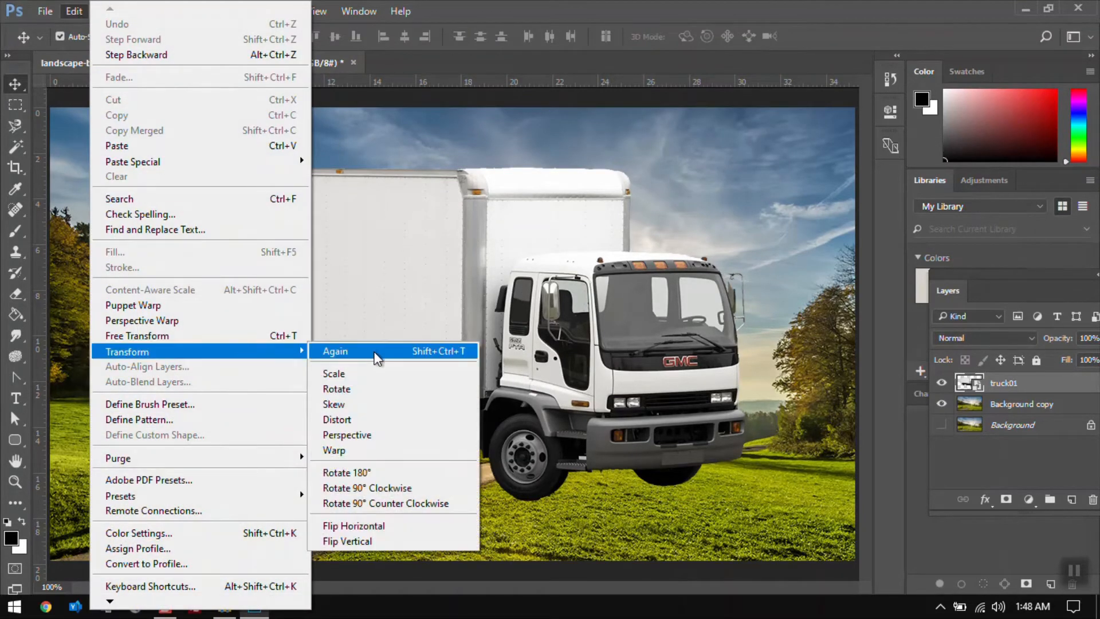
pyautogui.click(369, 377)
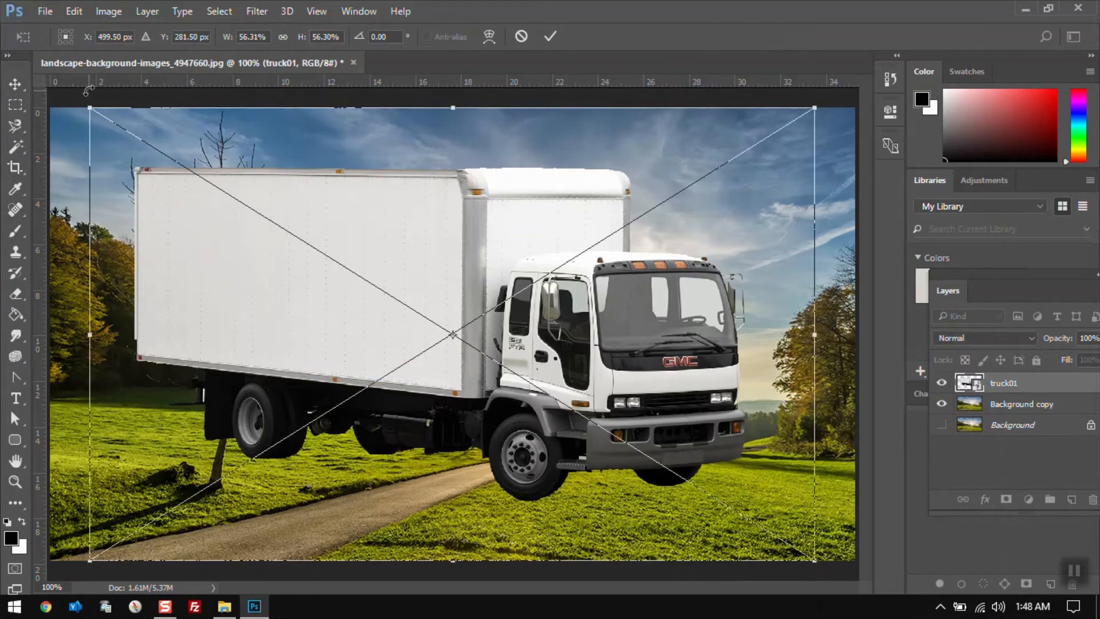
pyautogui.moveTo(93, 113); pyautogui.dragTo(251, 178)
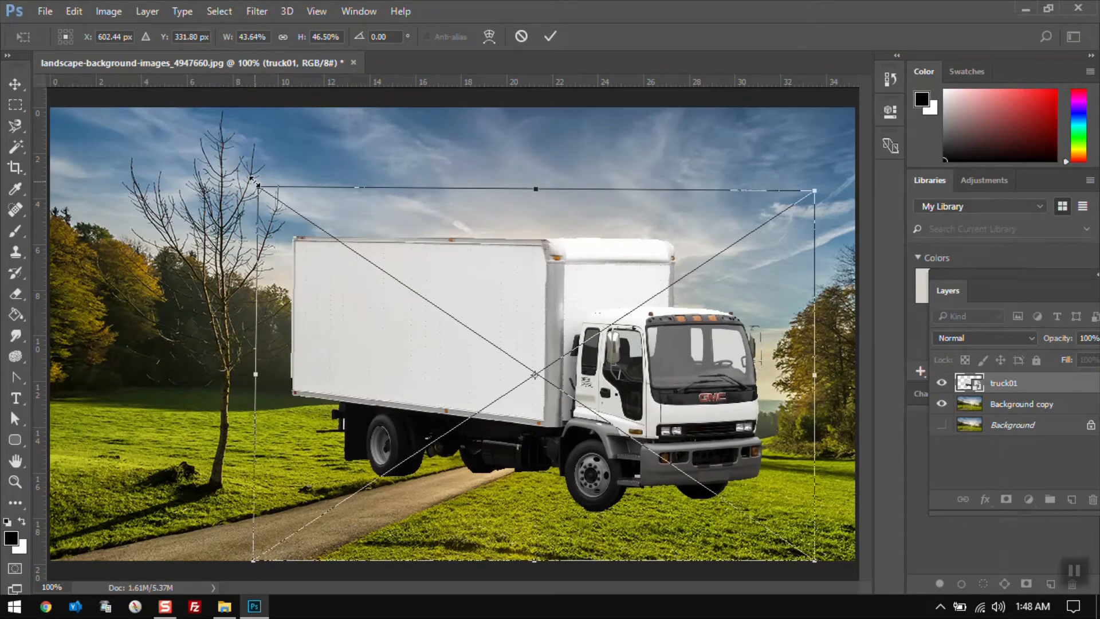
pyautogui.press('Return')
pyautogui.hotkey('ctrl', 'z')
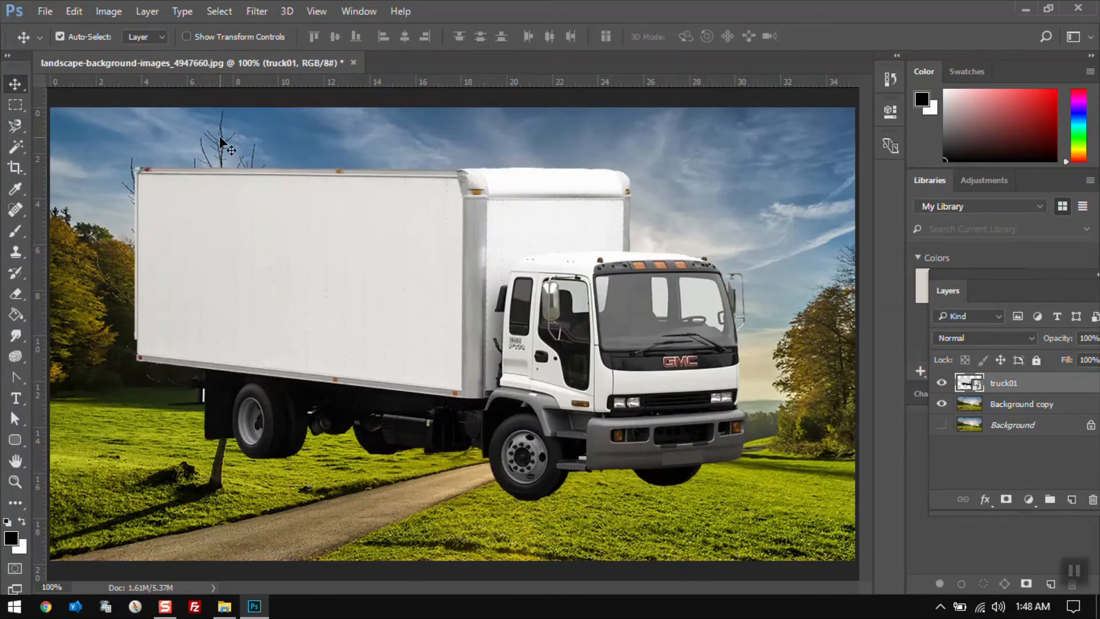
# Try shrinking the truck with two corner drags in Free Transform, then cancel
pyautogui.click(77, 14)
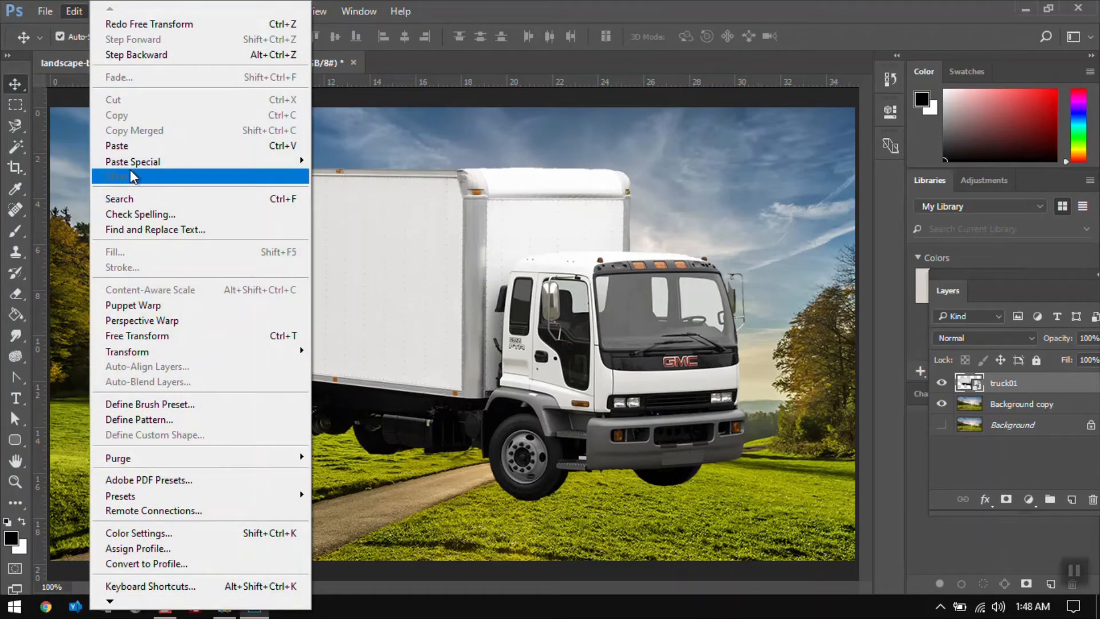
pyautogui.click(192, 338)
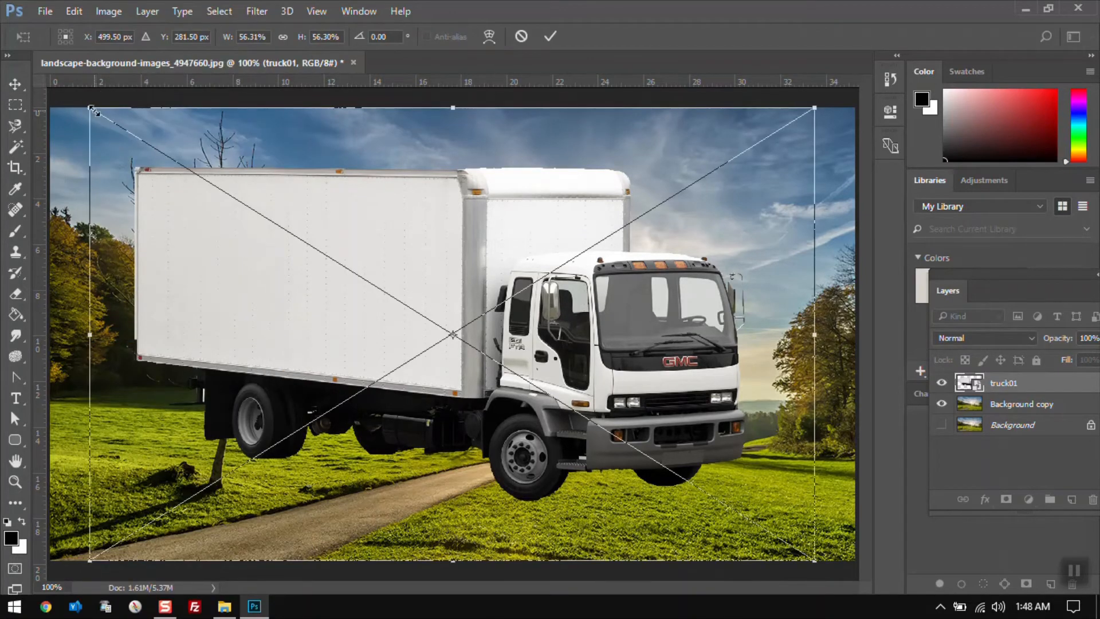
pyautogui.moveTo(92, 109); pyautogui.dragTo(253, 209)
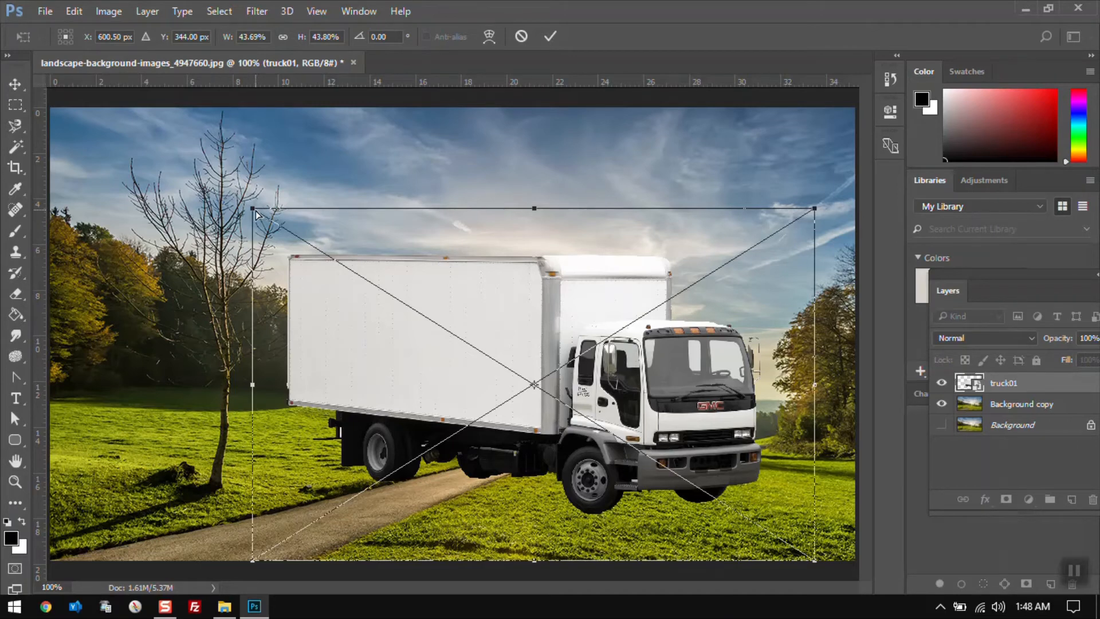
pyautogui.moveTo(256, 214); pyautogui.dragTo(303, 254)
pyautogui.press('Escape')
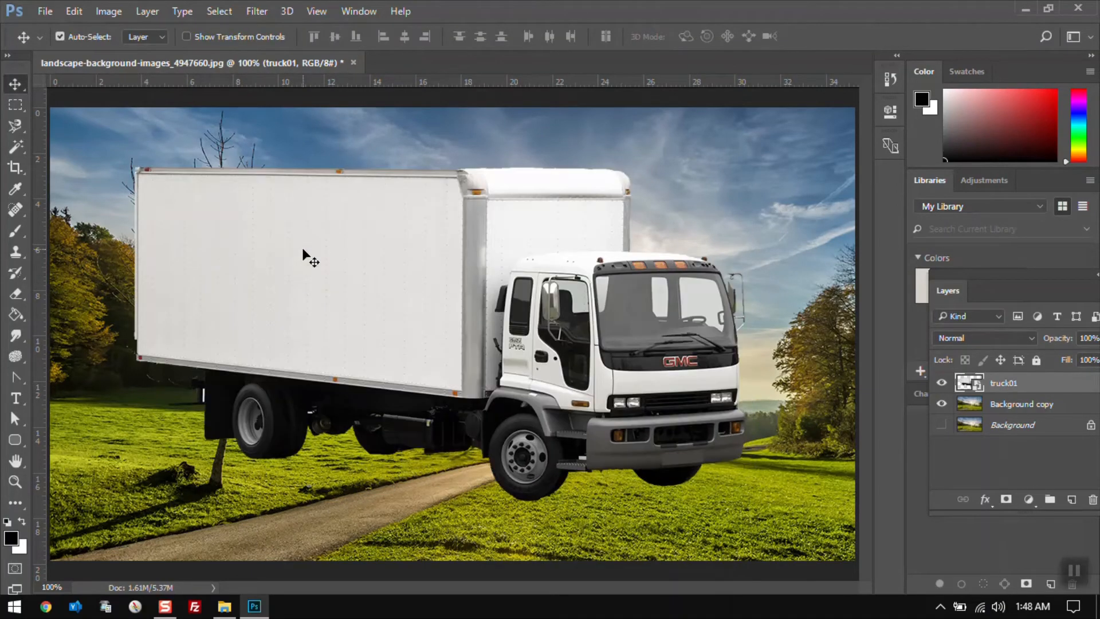
# Try the Scale transform on the truck with a corner drag and commit it
pyautogui.click(69, 12)
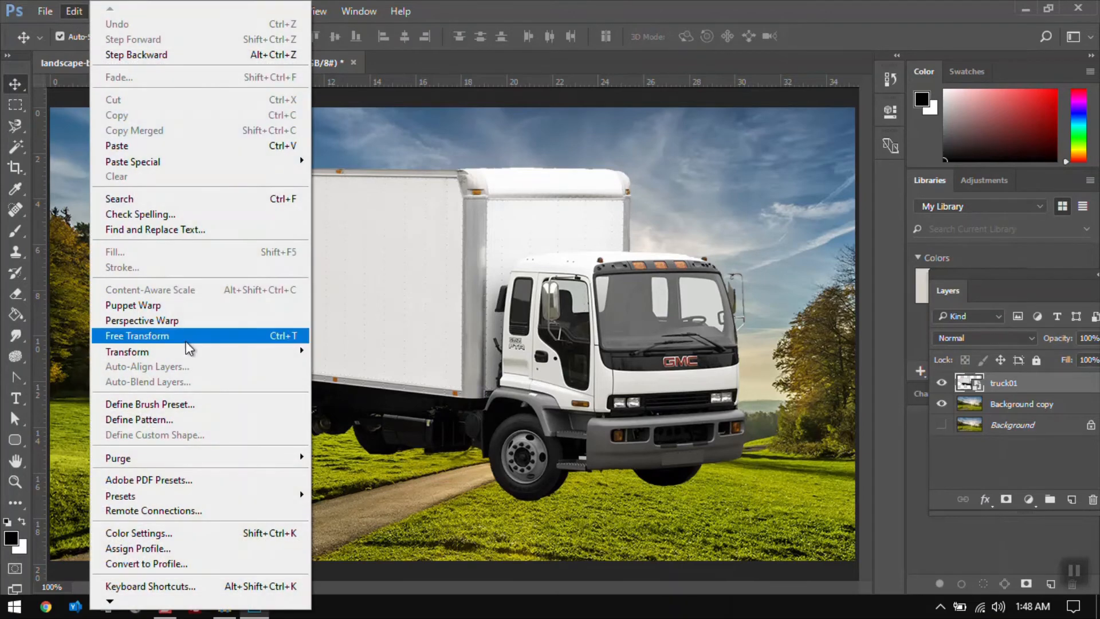
pyautogui.moveTo(191, 356)
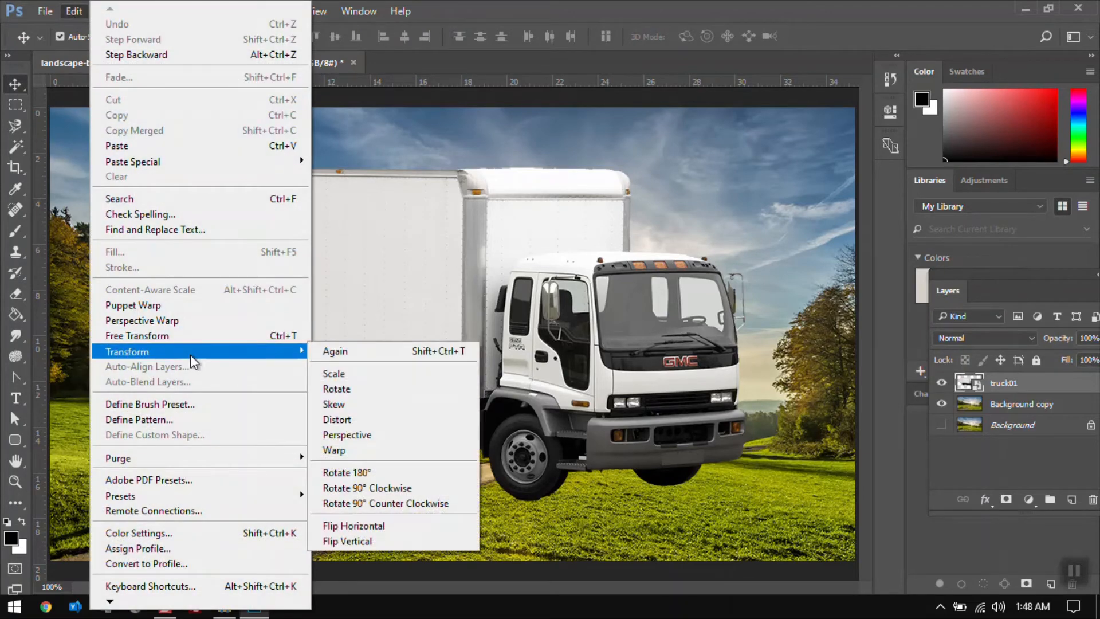
pyautogui.click(341, 374)
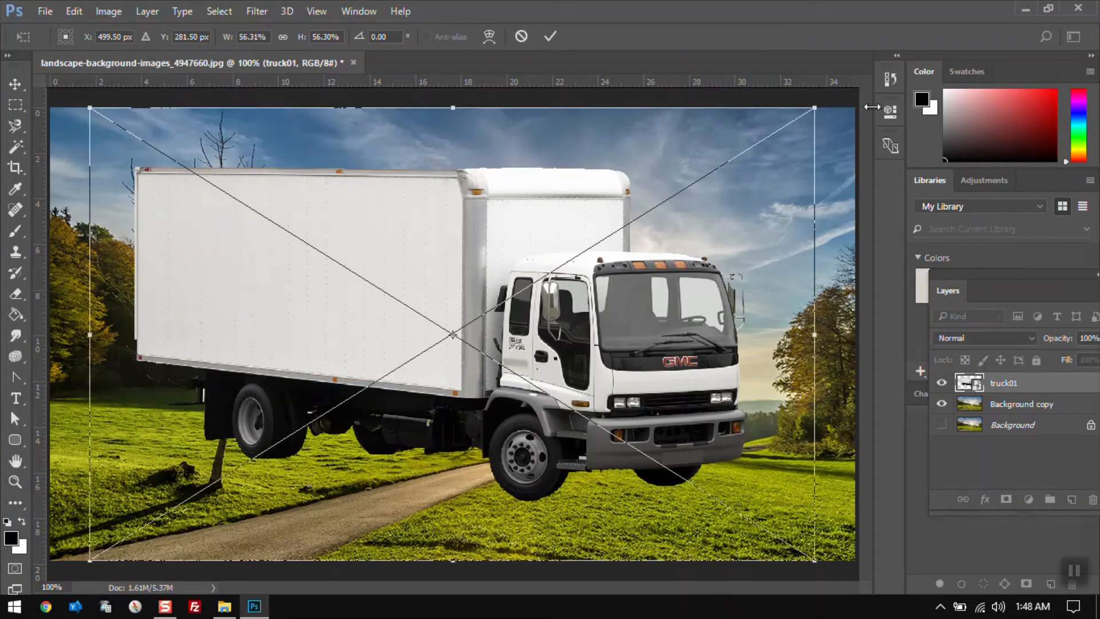
pyautogui.moveTo(833, 107); pyautogui.dragTo(640, 229)
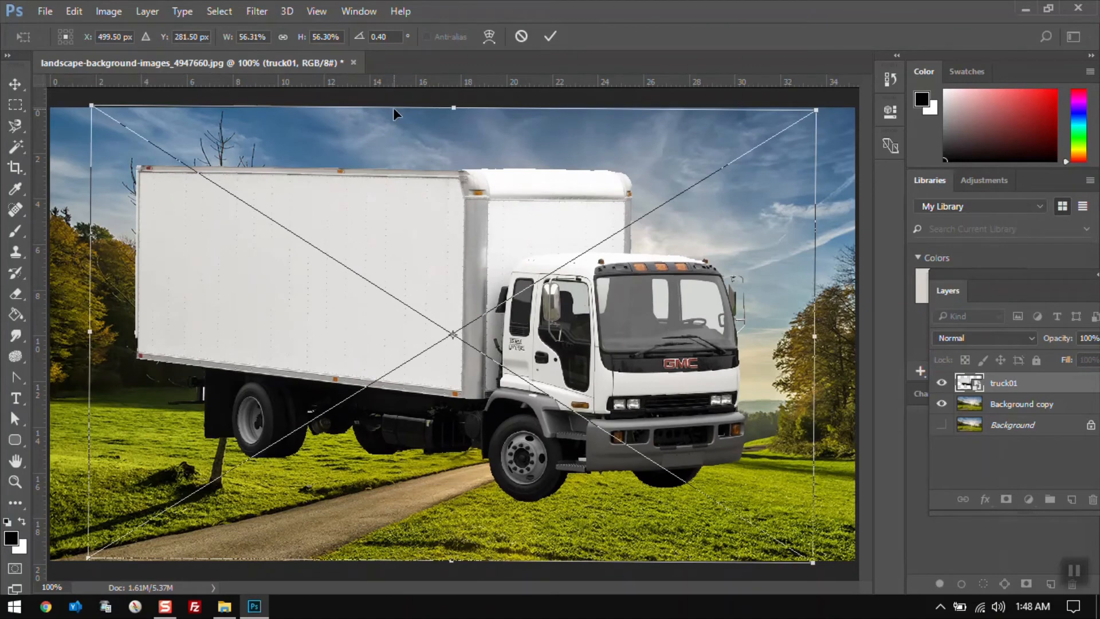
pyautogui.press('Return')
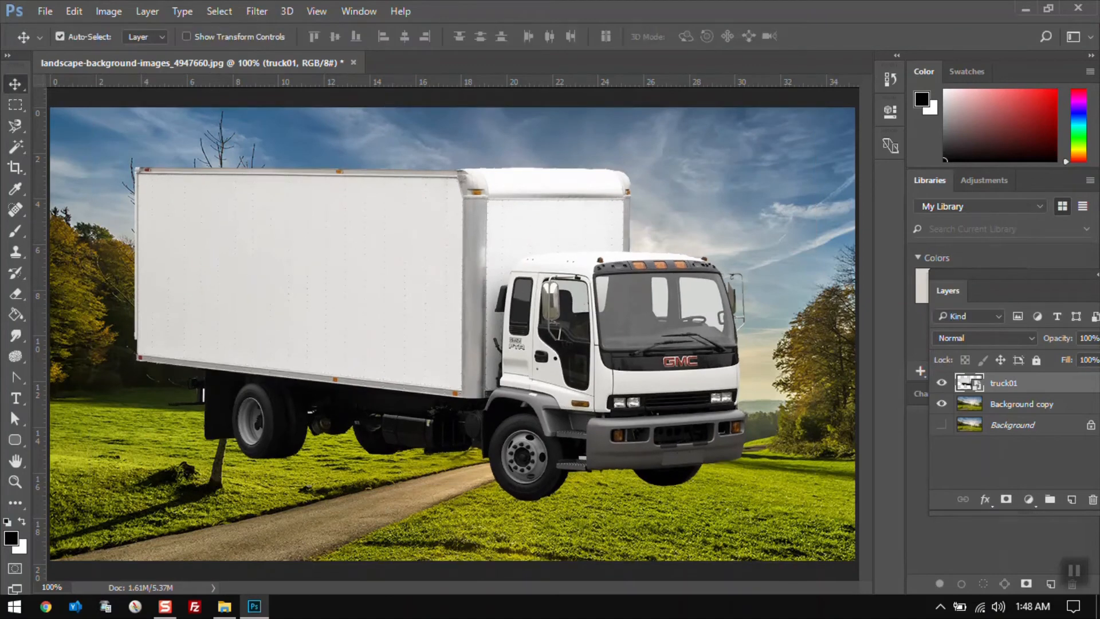
# Skew the truck by dragging its bottom edge, right edge and right corners
pyautogui.click(79, 12)
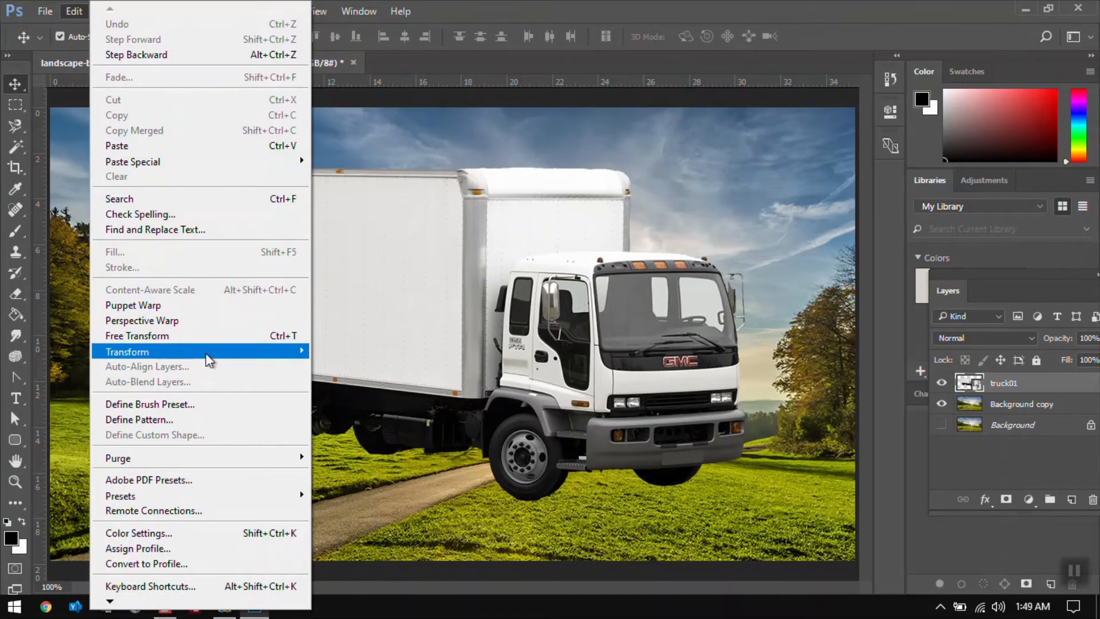
pyautogui.moveTo(206, 356)
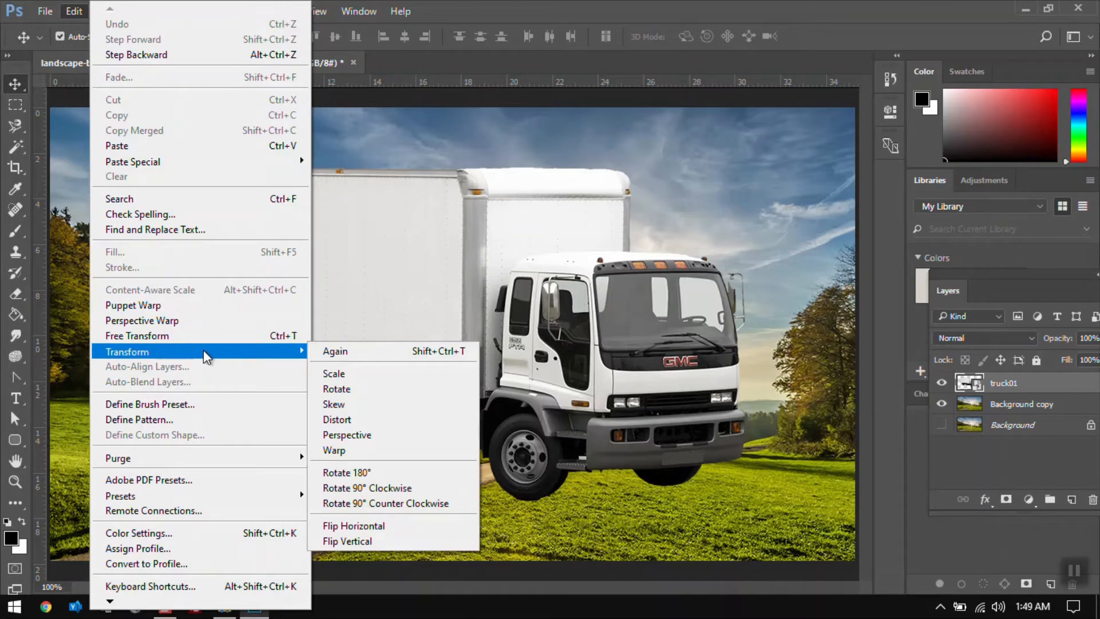
pyautogui.click(339, 404)
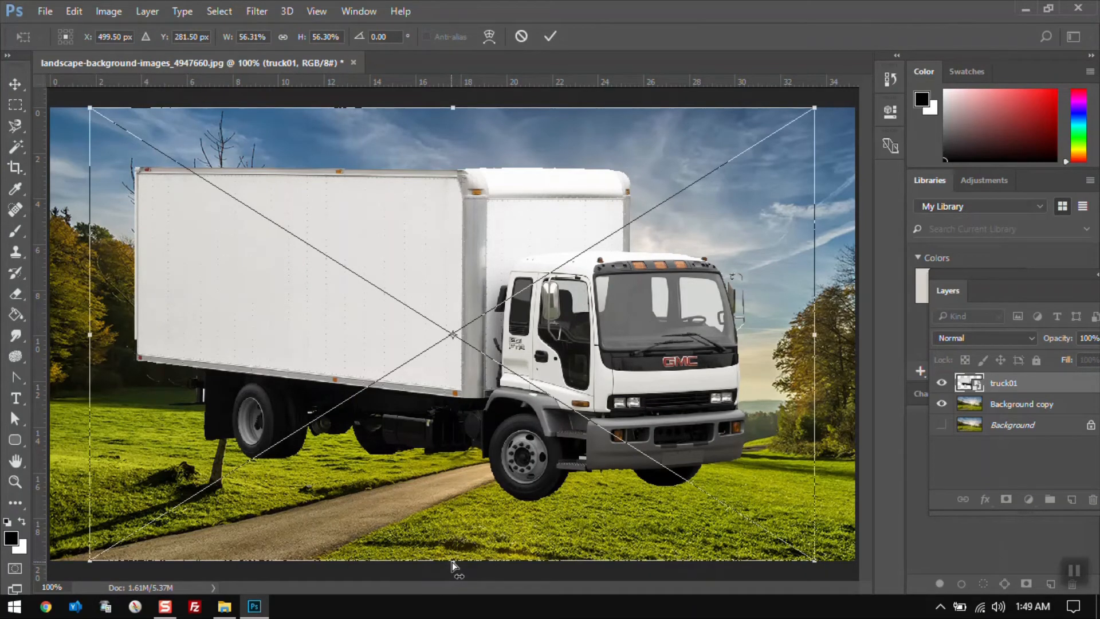
pyautogui.moveTo(474, 564); pyautogui.dragTo(414, 534)
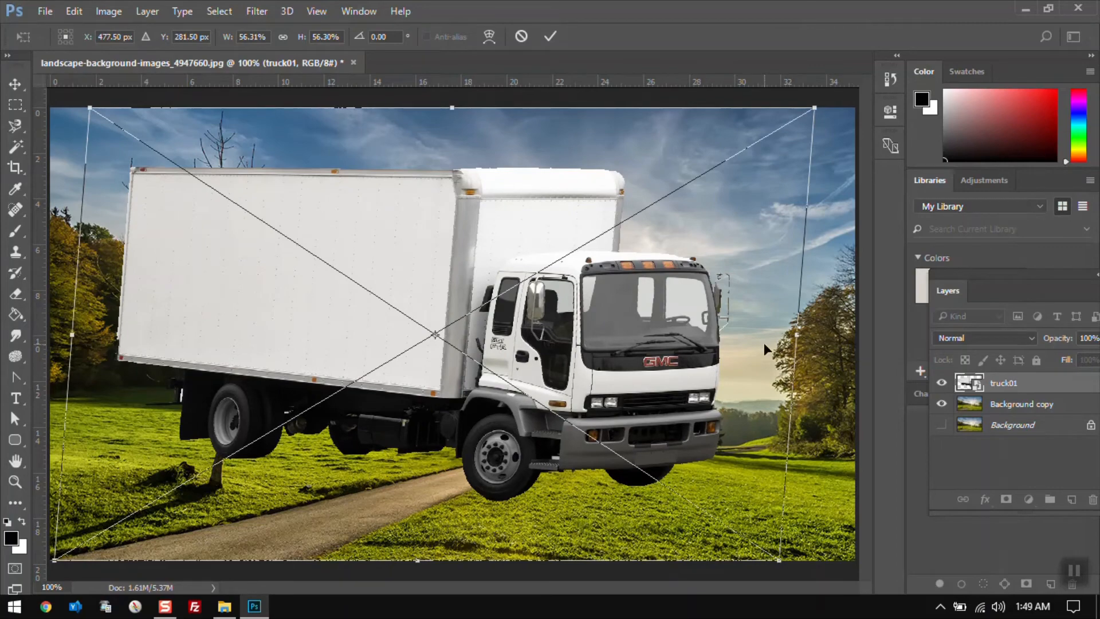
pyautogui.moveTo(798, 342); pyautogui.dragTo(761, 348)
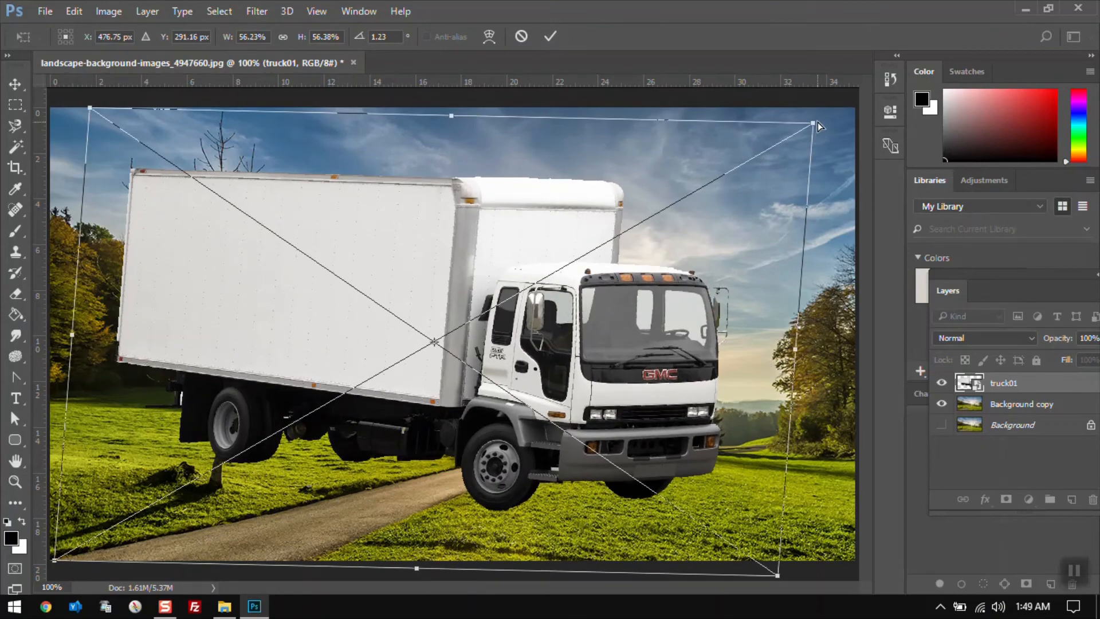
pyautogui.moveTo(813, 125); pyautogui.dragTo(772, 288)
pyautogui.moveTo(779, 576); pyautogui.dragTo(775, 458)
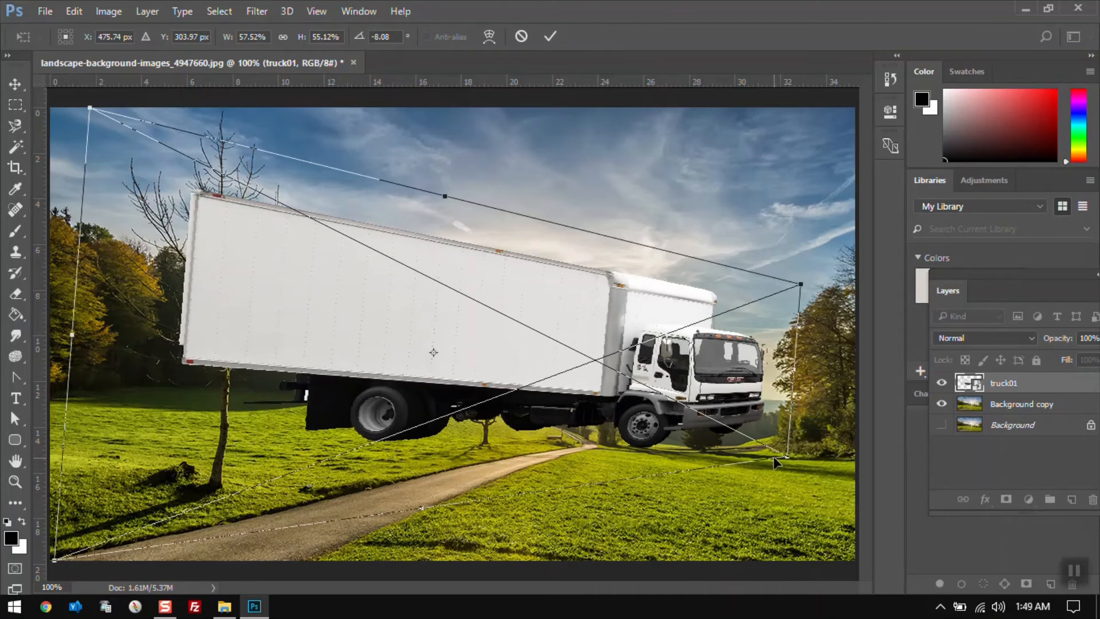
pyautogui.click(78, 12)
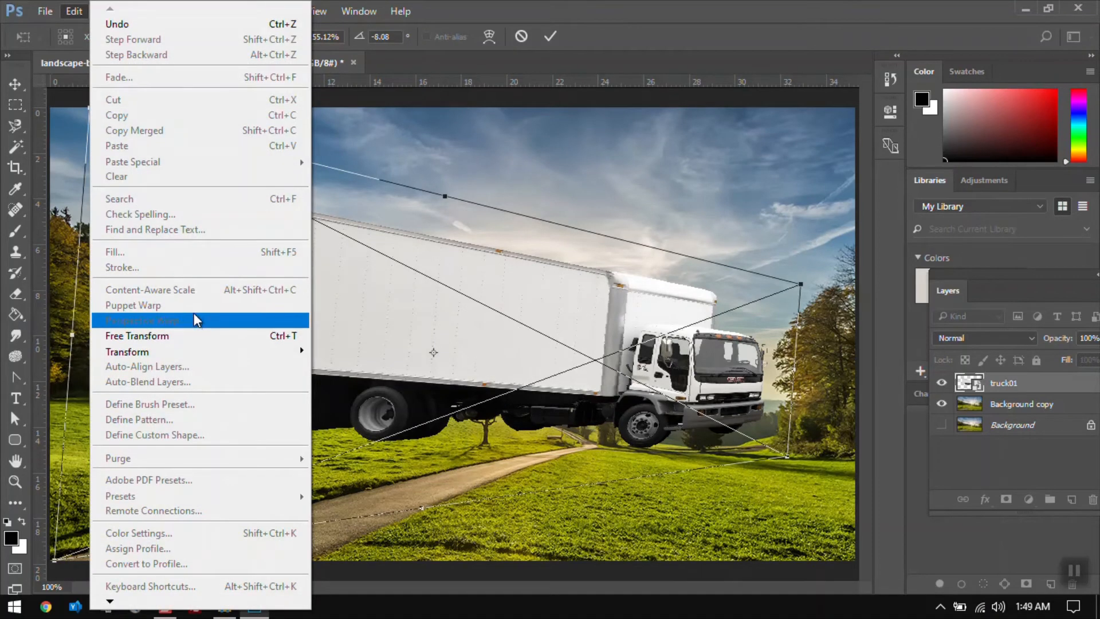
pyautogui.press('Escape')
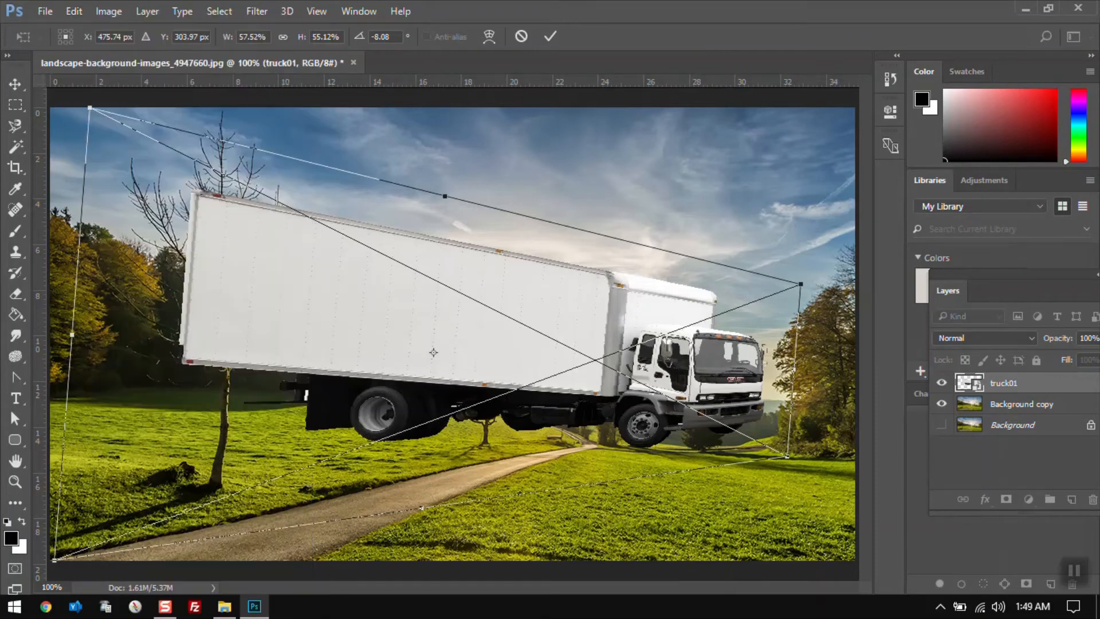
# Skew the truck's top-left corner further, then cancel the skew transform
pyautogui.moveTo(90, 114); pyautogui.dragTo(127, 213)
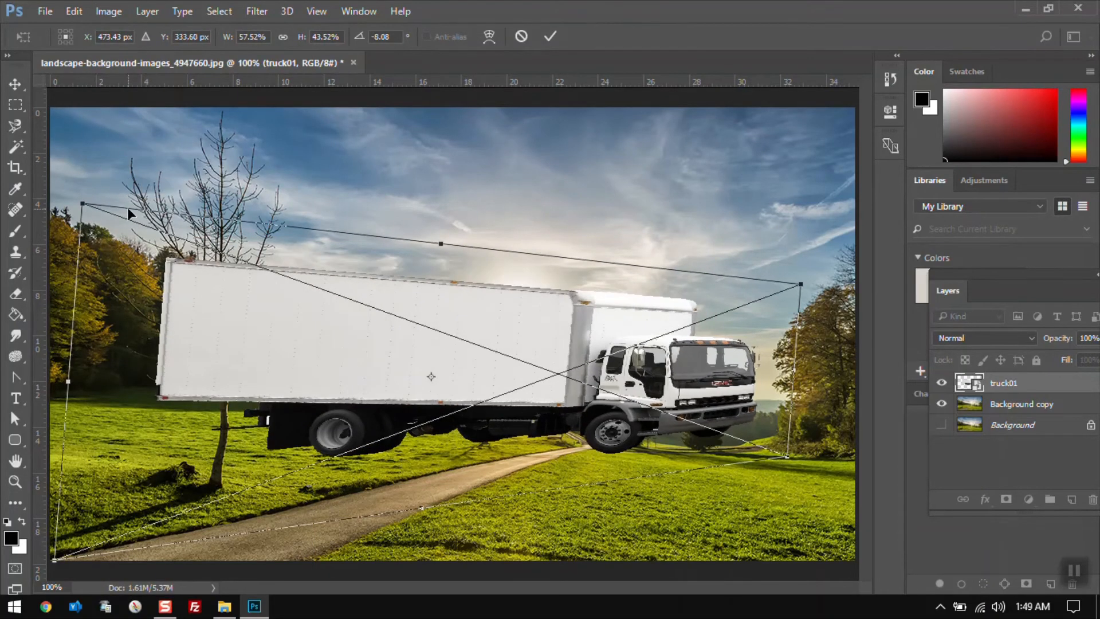
pyautogui.click(73, 12)
pyautogui.moveTo(229, 359)
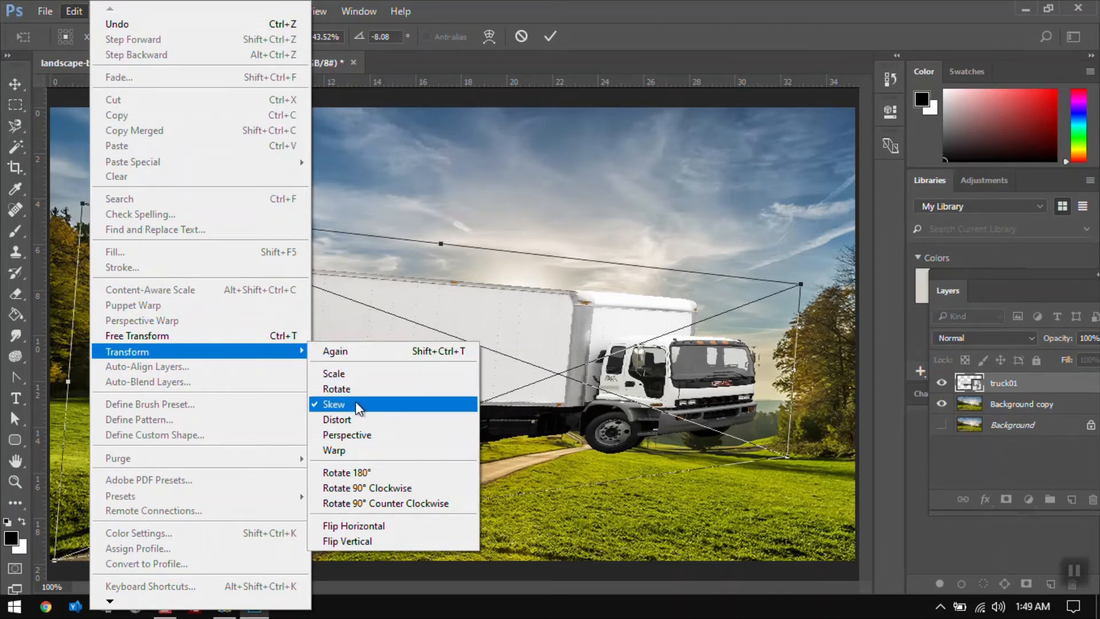
pyautogui.click(355, 404)
pyautogui.press('Escape')
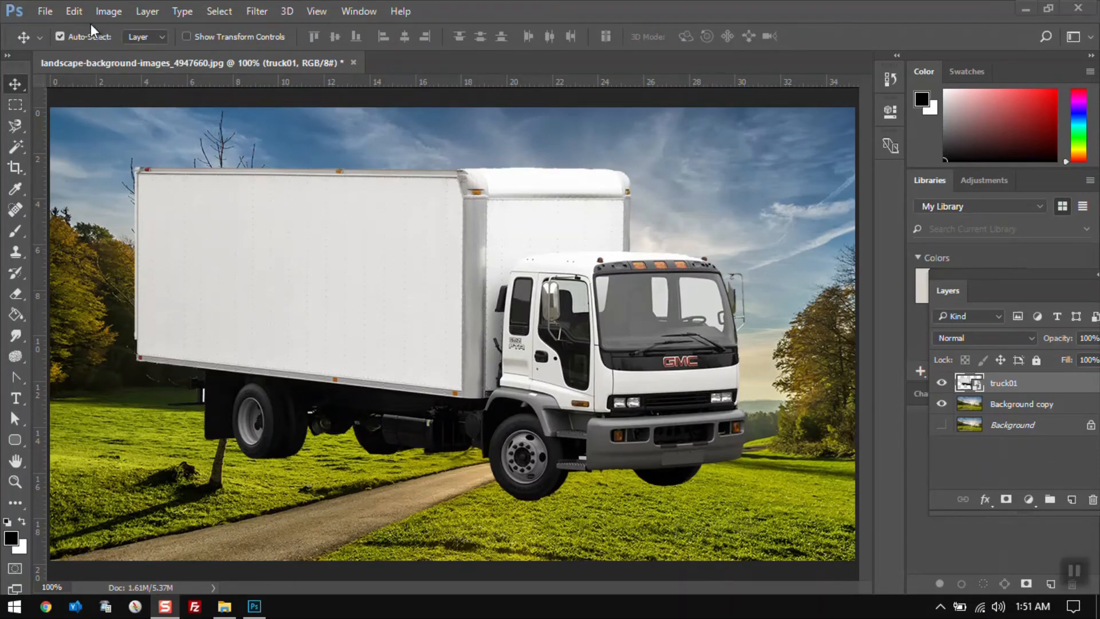
# Try distorting the truck by dragging its top-left and top-right corners, then cancel
pyautogui.click(70, 14)
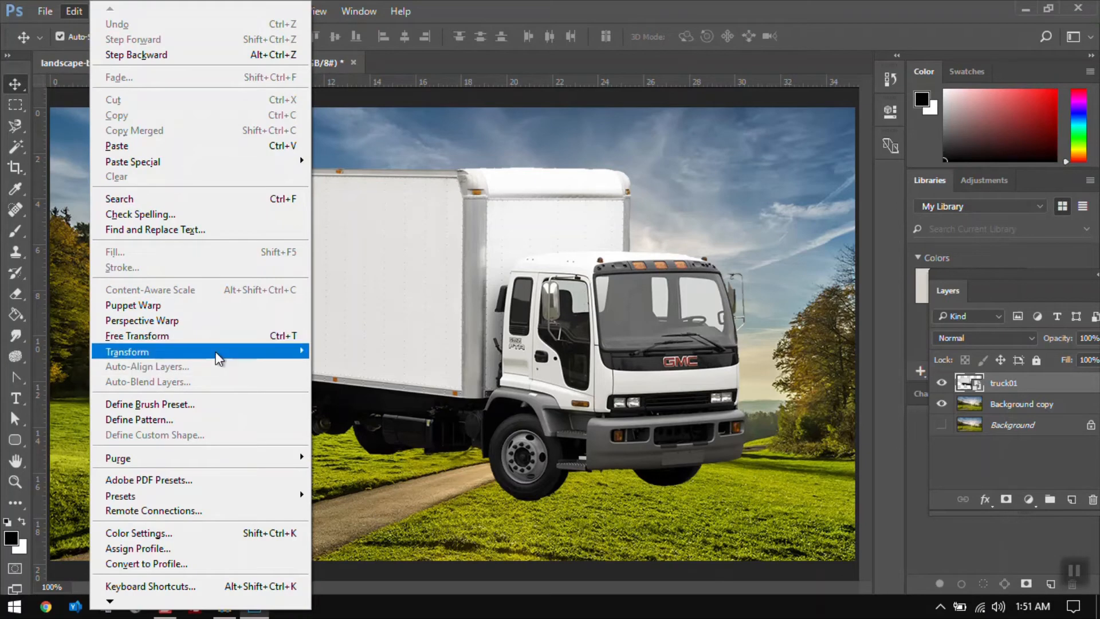
pyautogui.moveTo(218, 358)
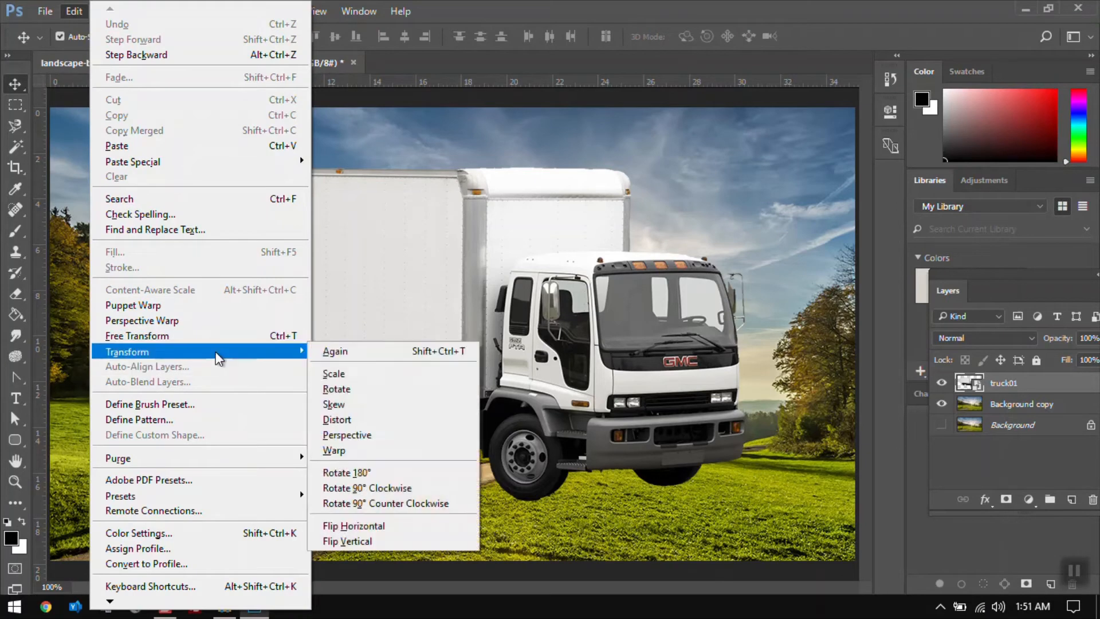
pyautogui.click(369, 415)
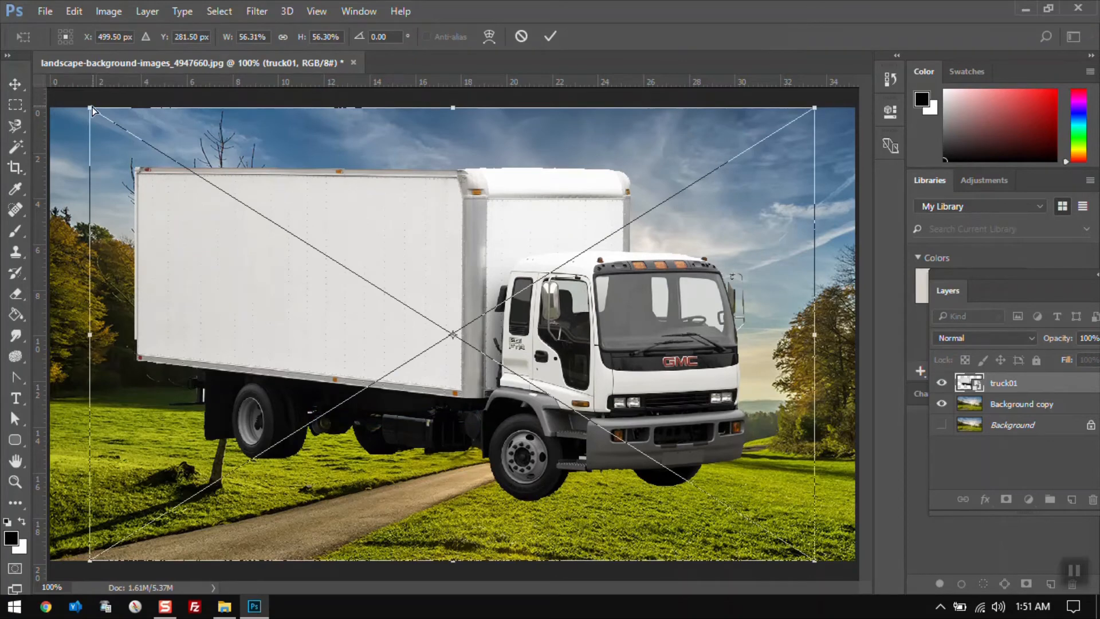
pyautogui.moveTo(93, 110); pyautogui.dragTo(195, 195)
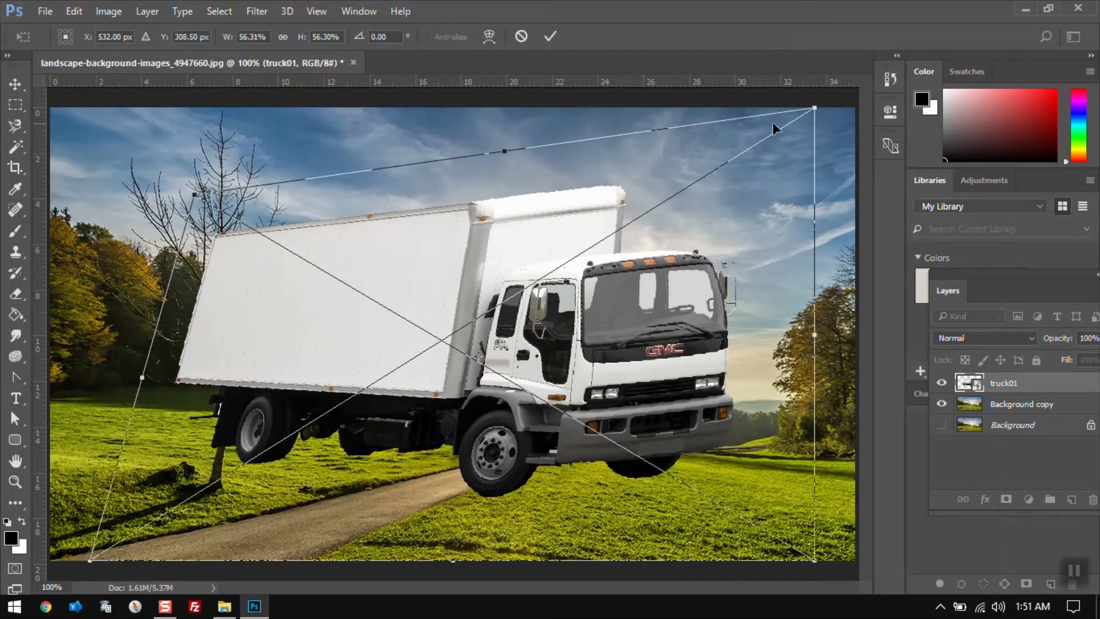
pyautogui.moveTo(814, 107); pyautogui.dragTo(651, 302)
pyautogui.press('Escape')
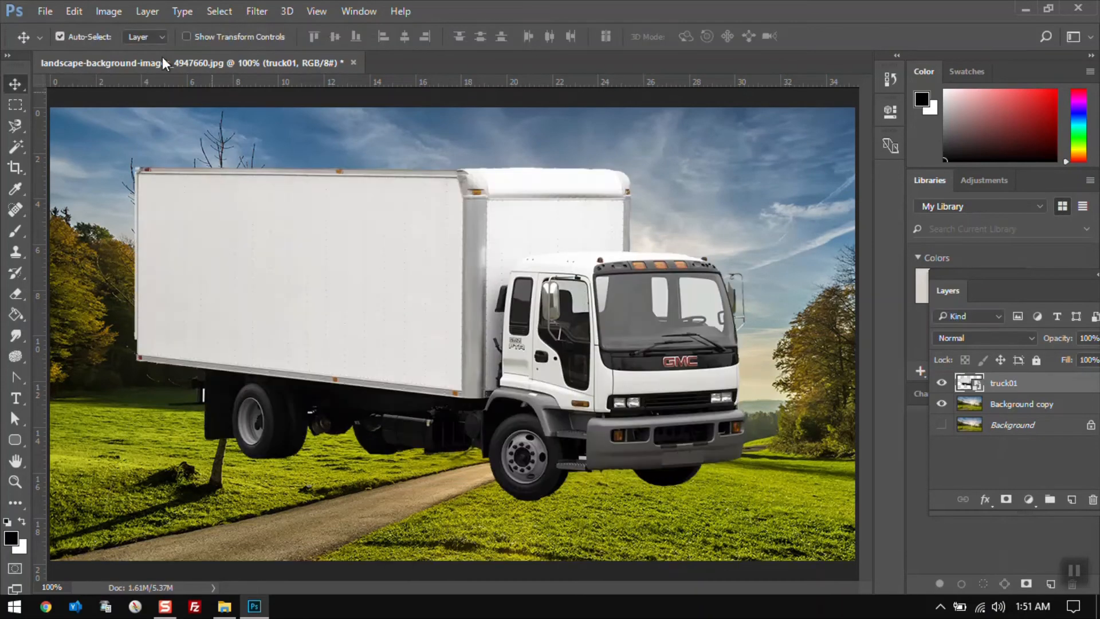
# Try the Perspective transform on the truck, dragging the top-left corner out and back, and commit
pyautogui.click(71, 13)
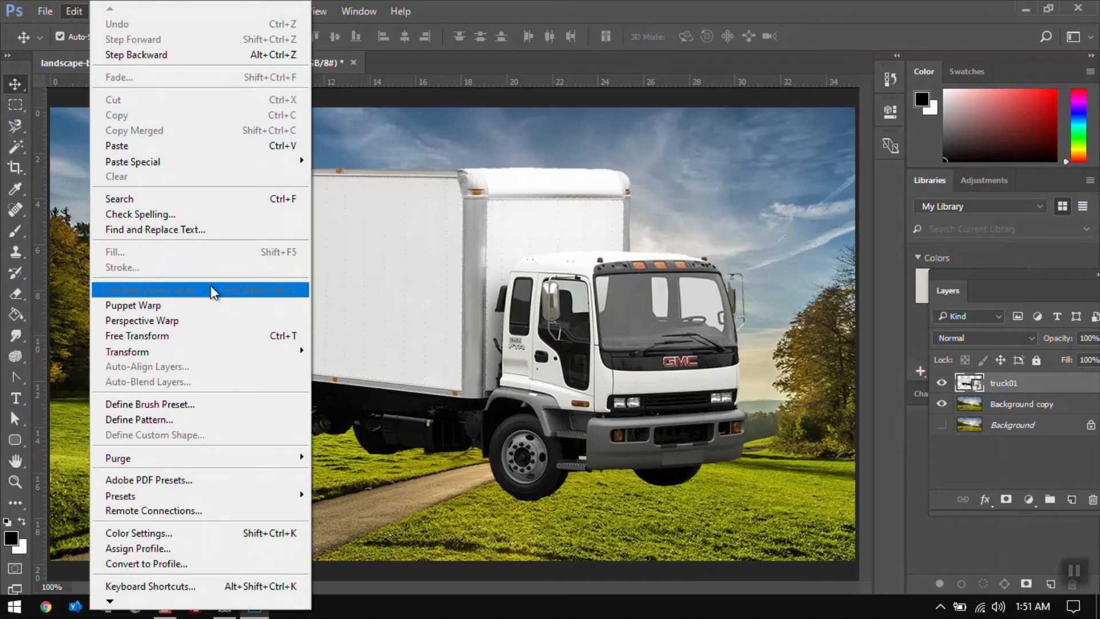
pyautogui.moveTo(224, 358)
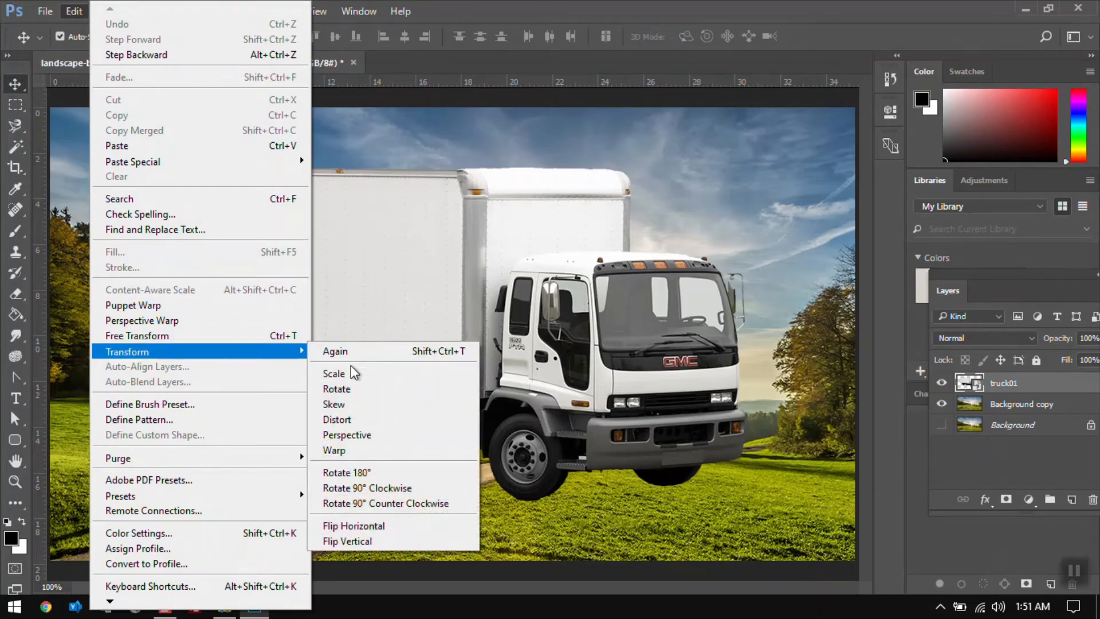
pyautogui.click(354, 439)
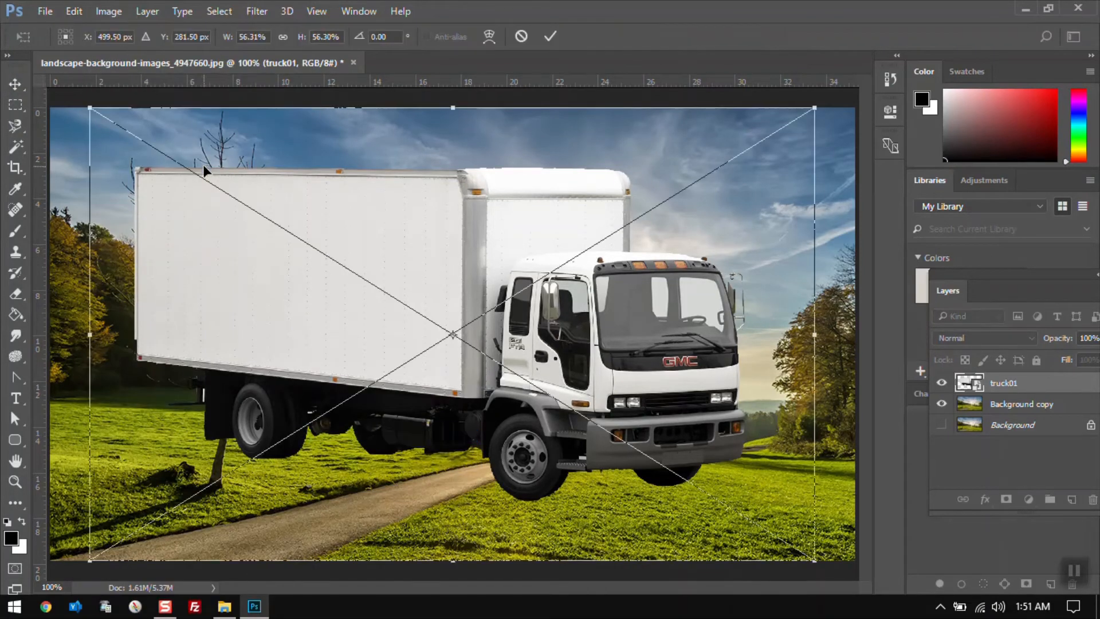
pyautogui.moveTo(93, 113); pyautogui.dragTo(279, 122)
pyautogui.moveTo(307, 120); pyautogui.dragTo(146, 115)
pyautogui.press('Return')
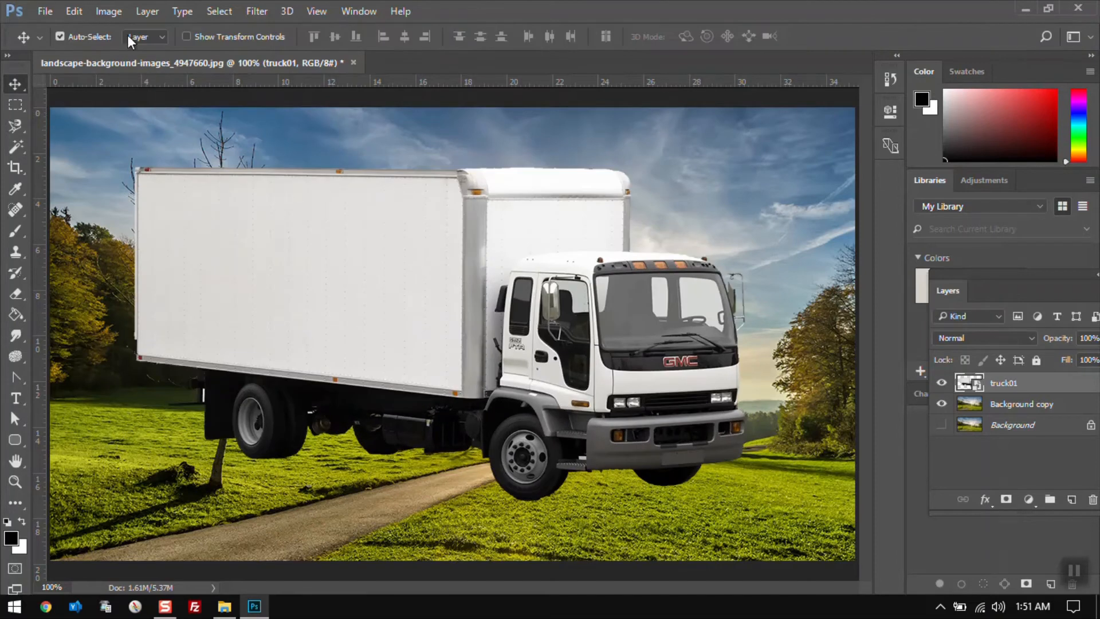
# Warp the truck by dragging three grid points, commit the warp, and undo it
pyautogui.click(73, 11)
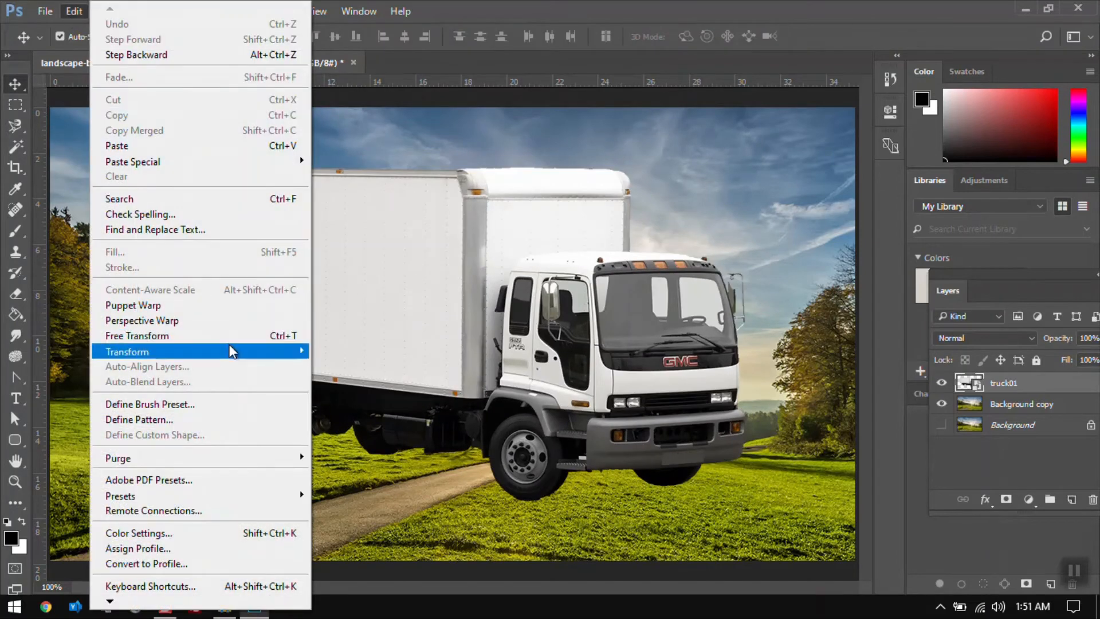
pyautogui.moveTo(233, 351)
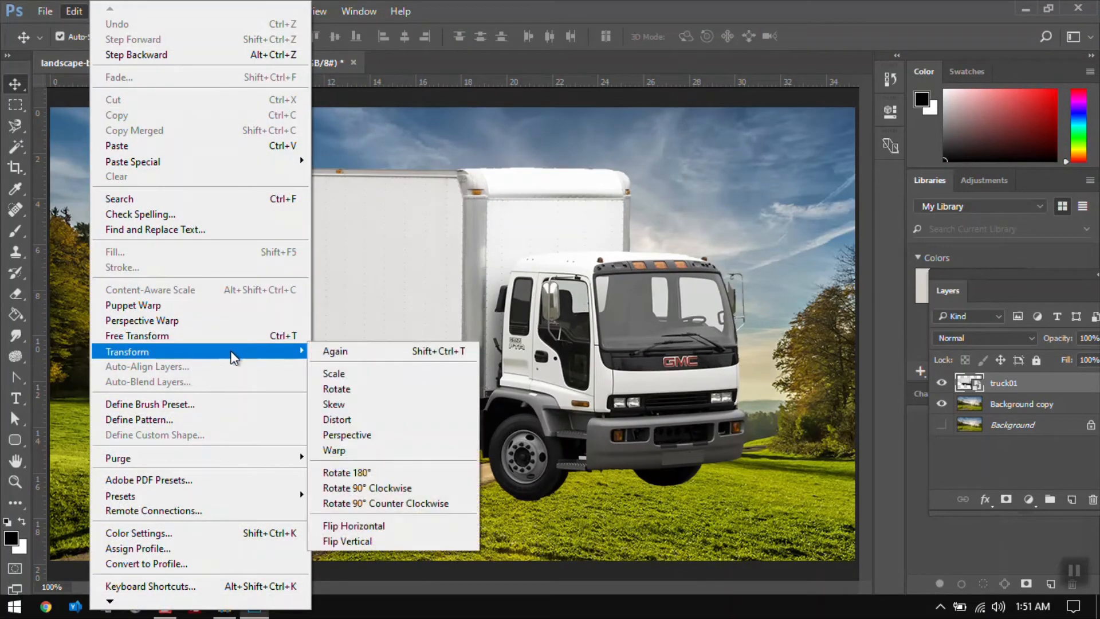
pyautogui.click(379, 453)
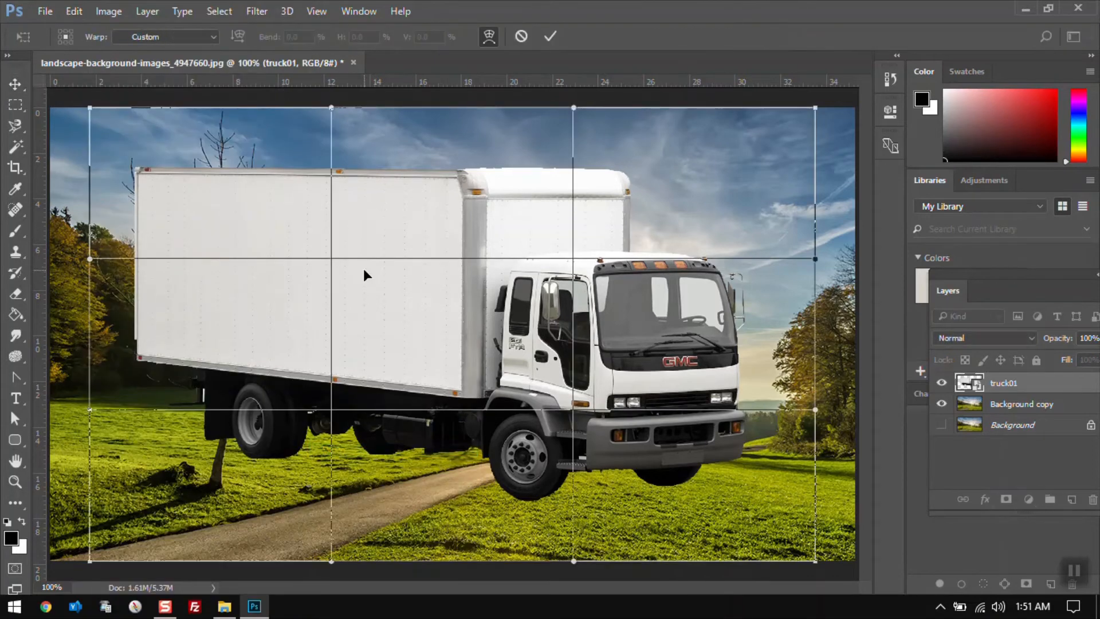
pyautogui.moveTo(332, 259); pyautogui.dragTo(257, 298)
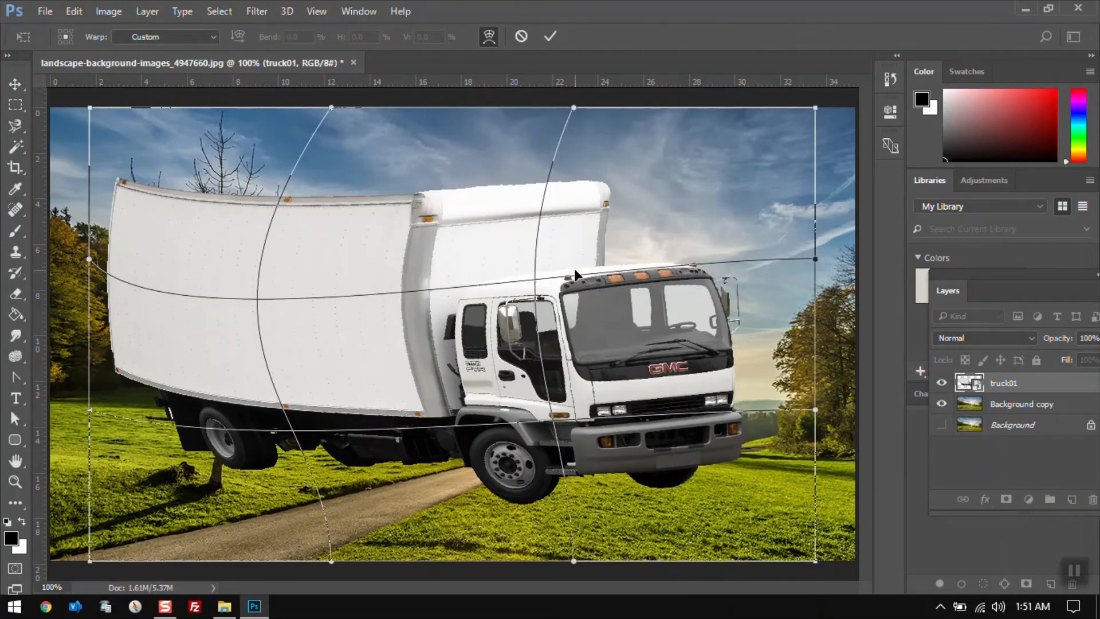
pyautogui.moveTo(534, 276); pyautogui.dragTo(561, 212)
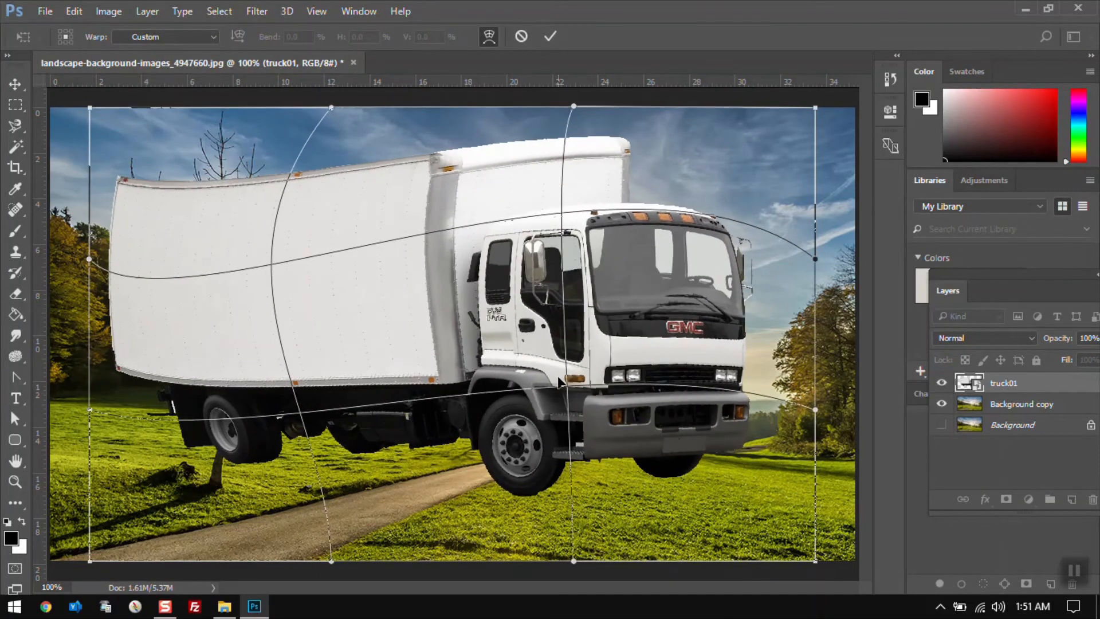
pyautogui.moveTo(569, 394); pyautogui.dragTo(526, 290)
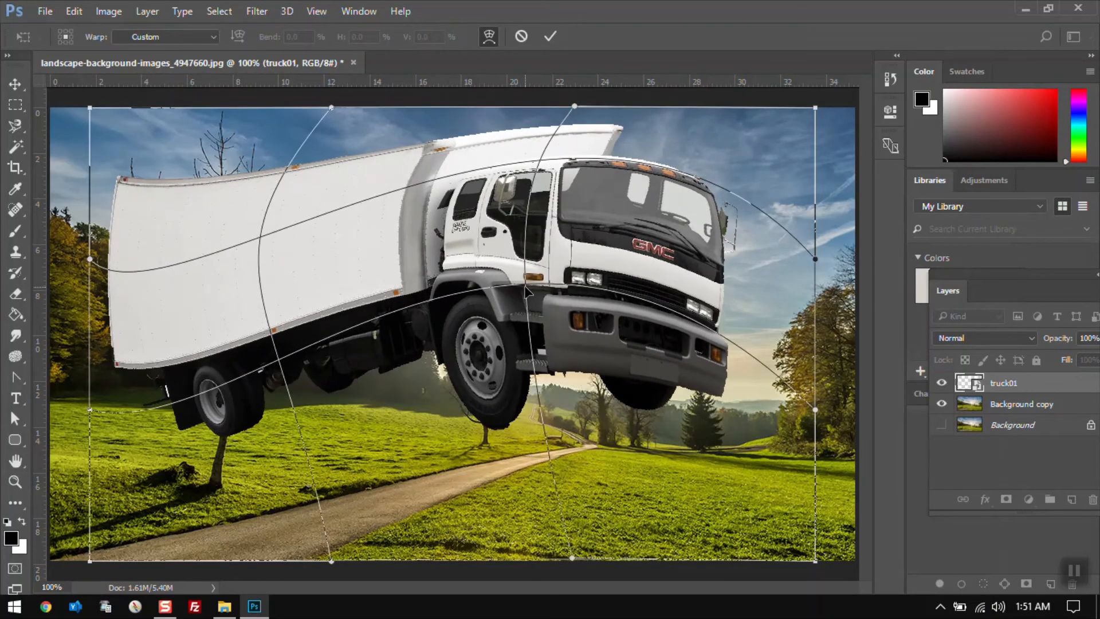
pyautogui.press('Return')
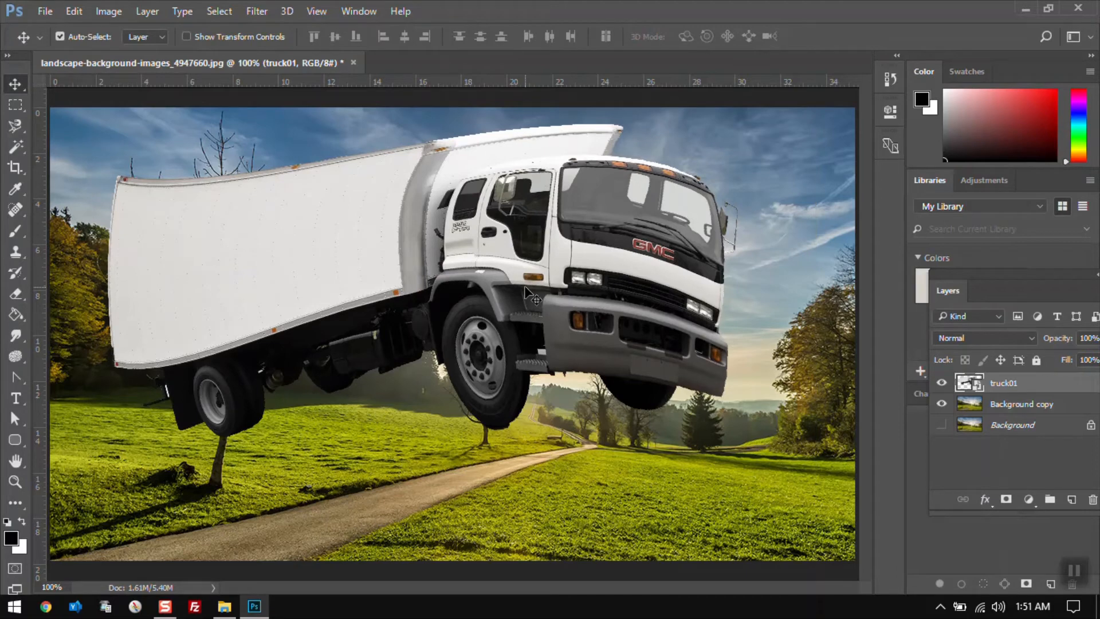
pyautogui.hotkey('ctrl', 'z')
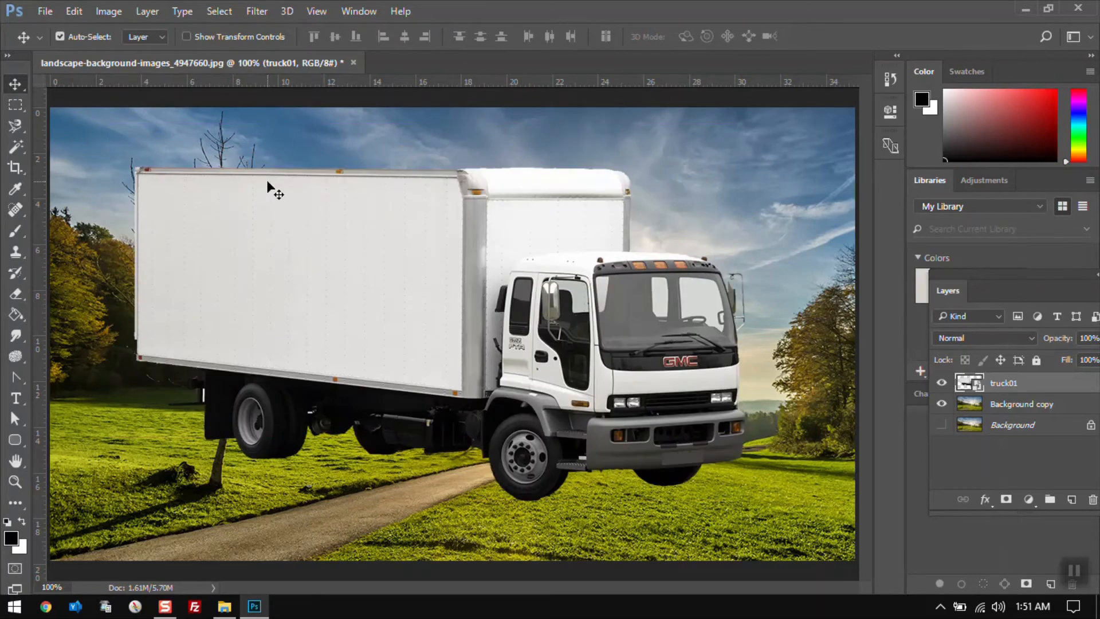
# Rotate the truck layer 180° with the Transform command, then undo the rotation
pyautogui.click(74, 11)
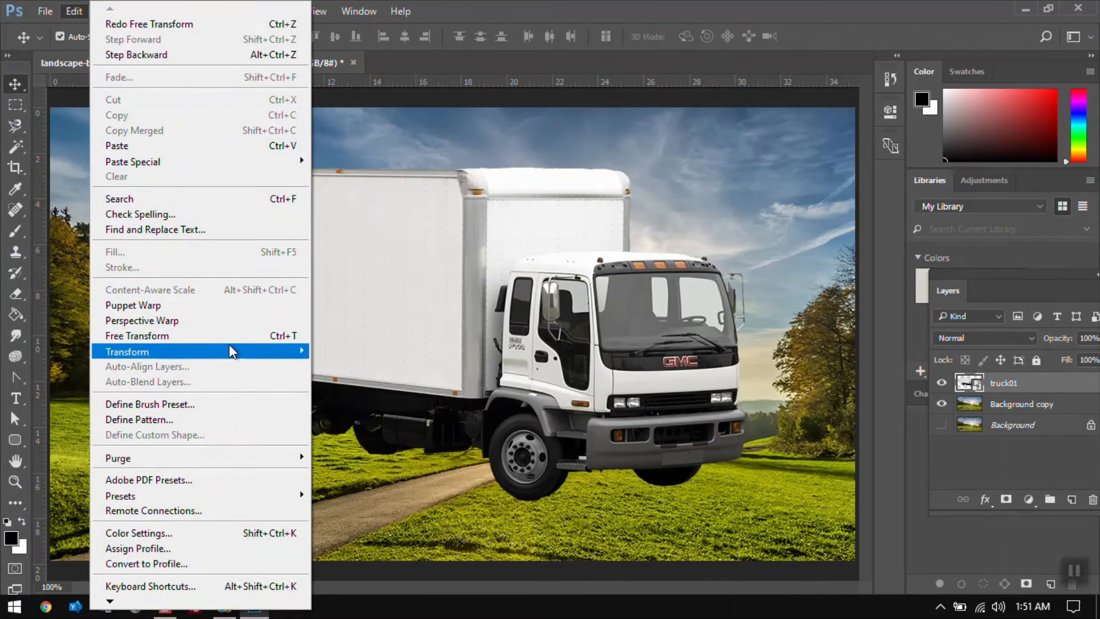
pyautogui.moveTo(231, 351)
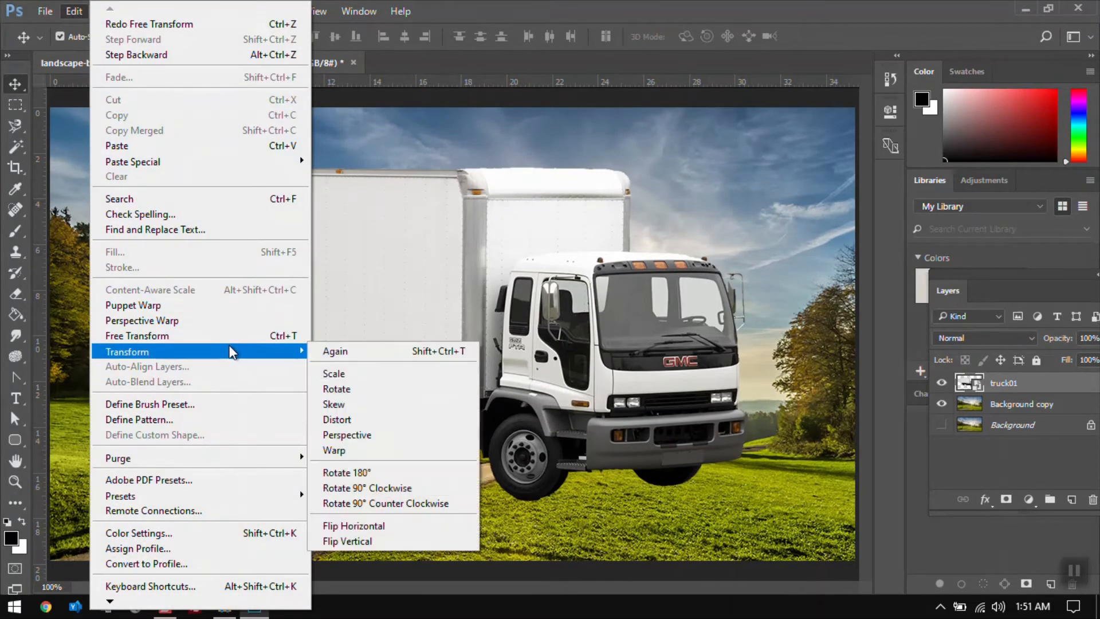
pyautogui.click(376, 472)
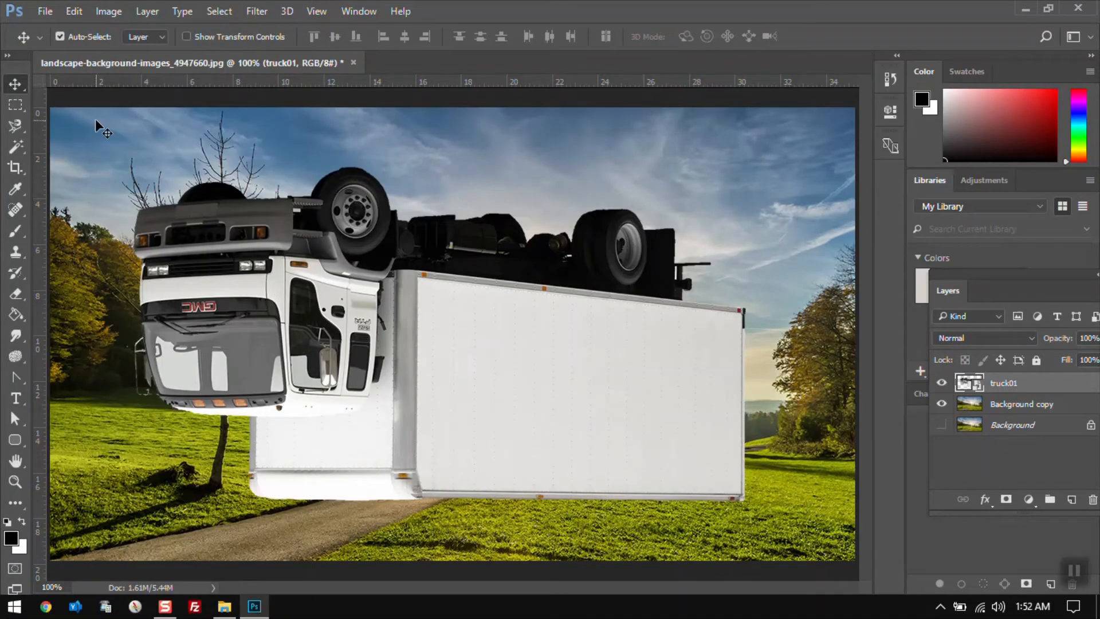
pyautogui.hotkey('ctrl', 'z')
# Rotate the truck layer 90° clockwise, then undo the rotation
pyautogui.click(74, 11)
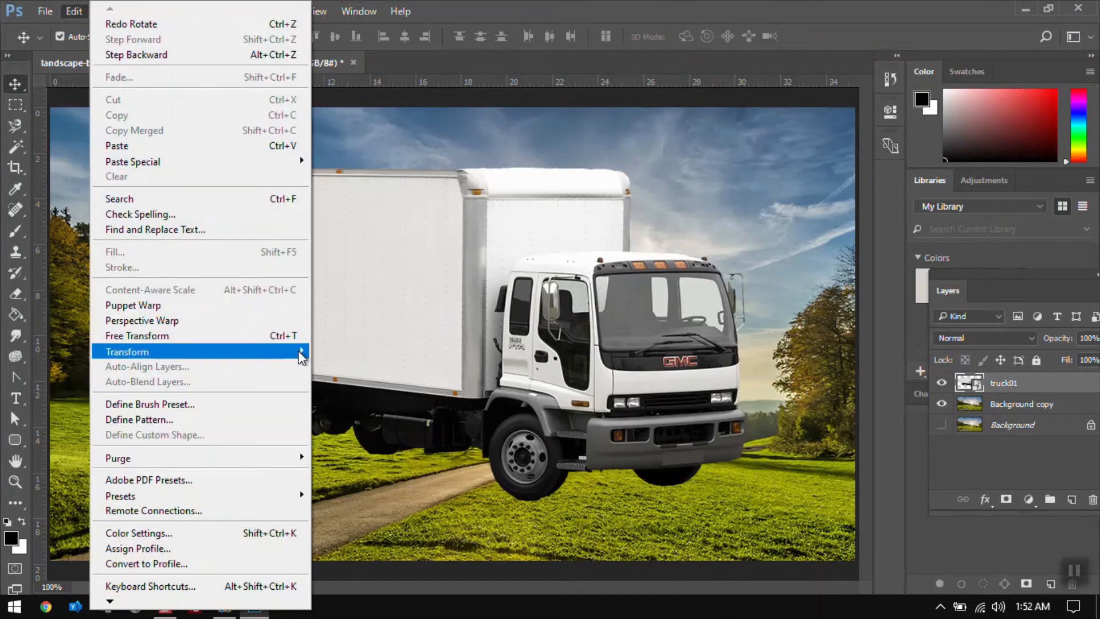
pyautogui.moveTo(302, 358)
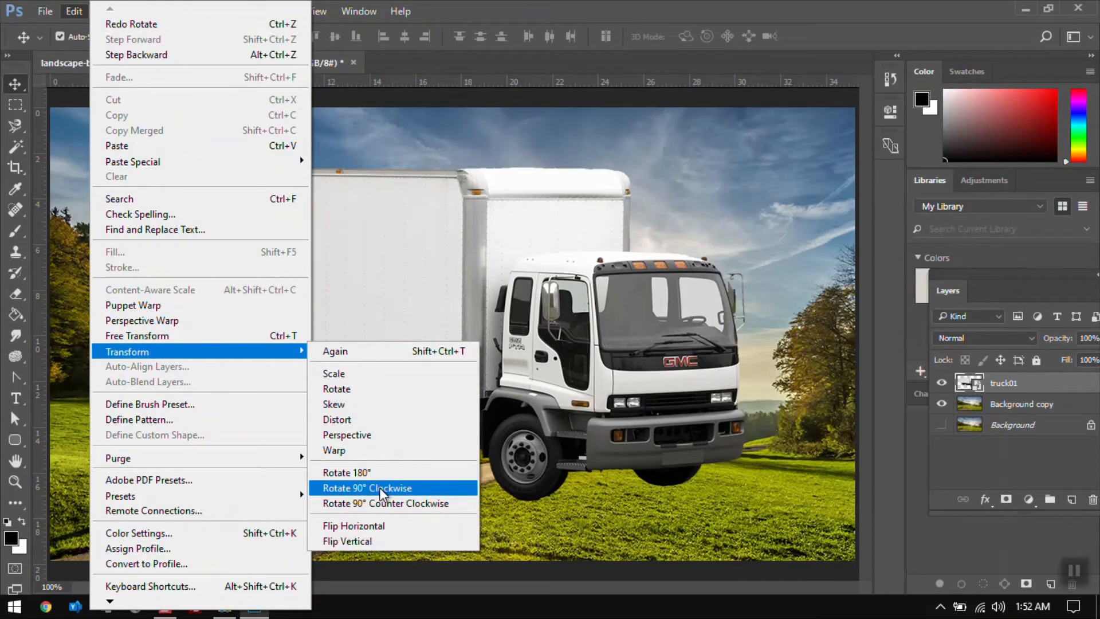
pyautogui.click(380, 487)
pyautogui.hotkey('ctrl', 'z')
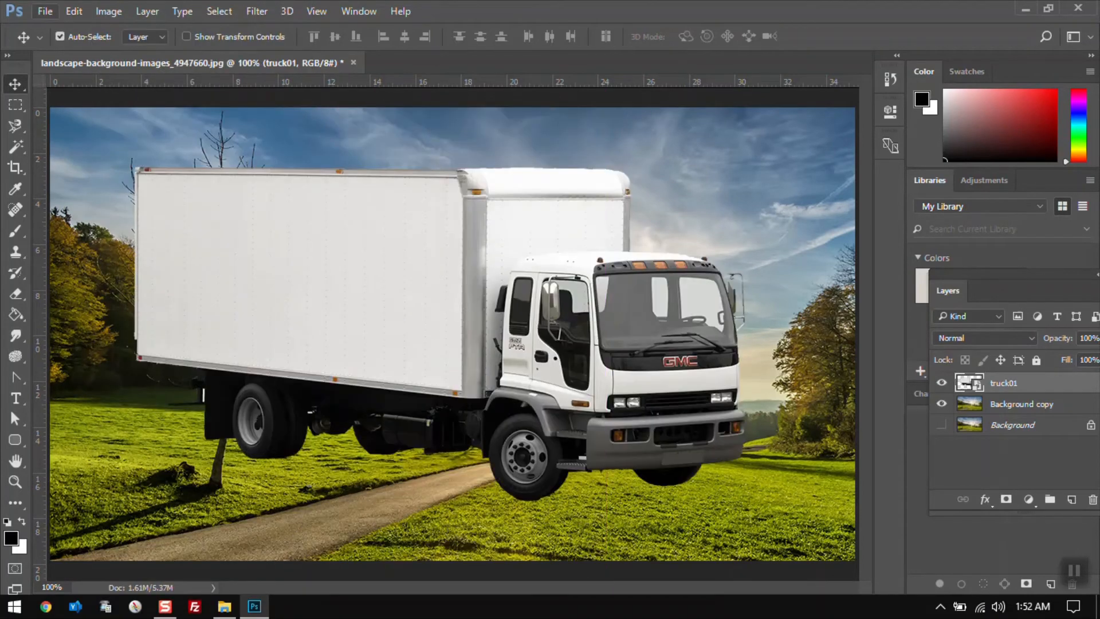
# Rotate the truck layer 90° counter clockwise, then undo the rotation
pyautogui.click(74, 11)
pyautogui.moveTo(220, 358)
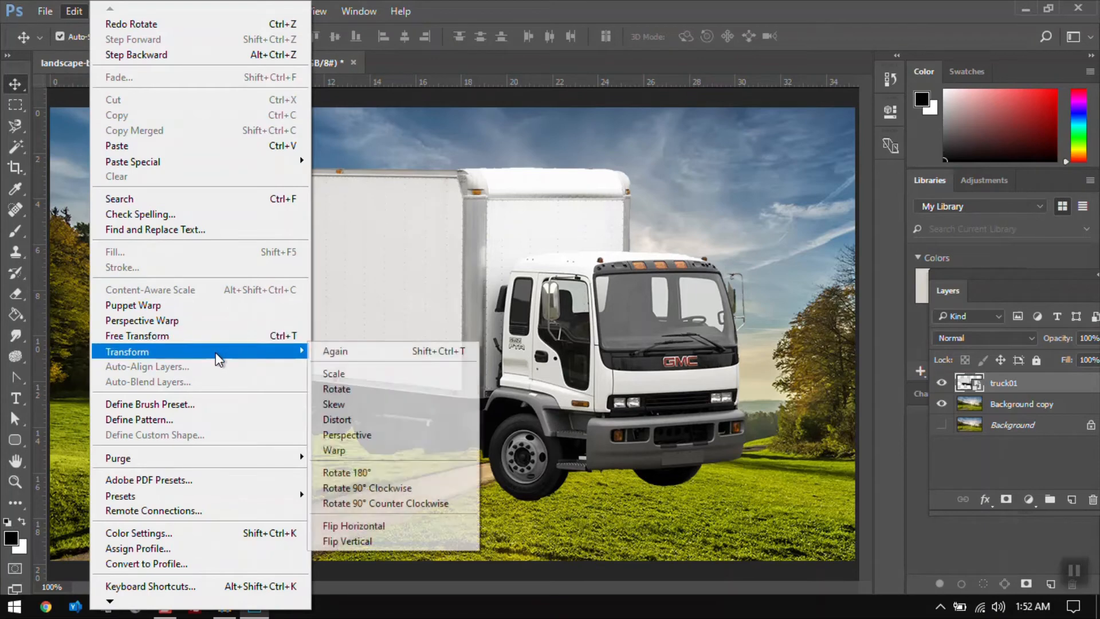
pyautogui.click(422, 502)
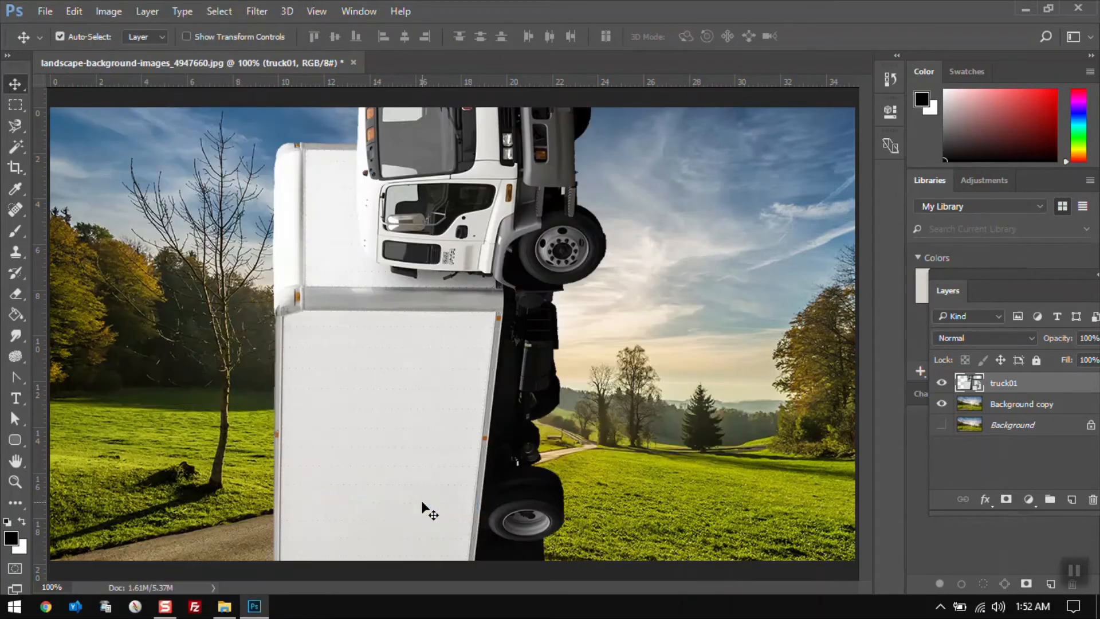
pyautogui.hotkey('ctrl', 'z')
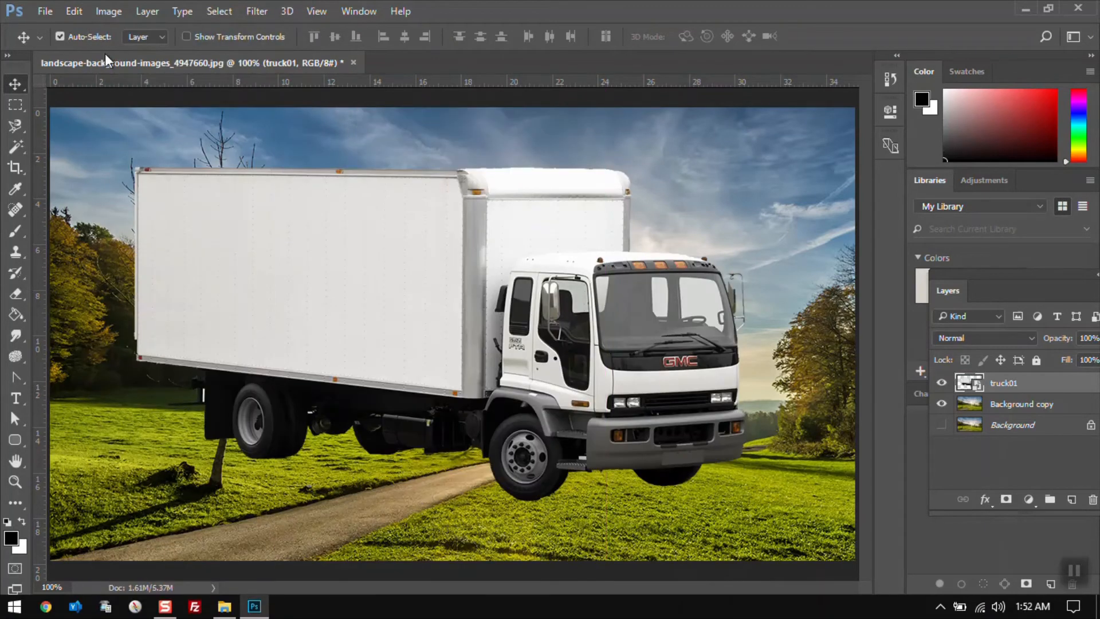
# Flip the truck layer horizontally
pyautogui.click(73, 11)
pyautogui.moveTo(275, 352)
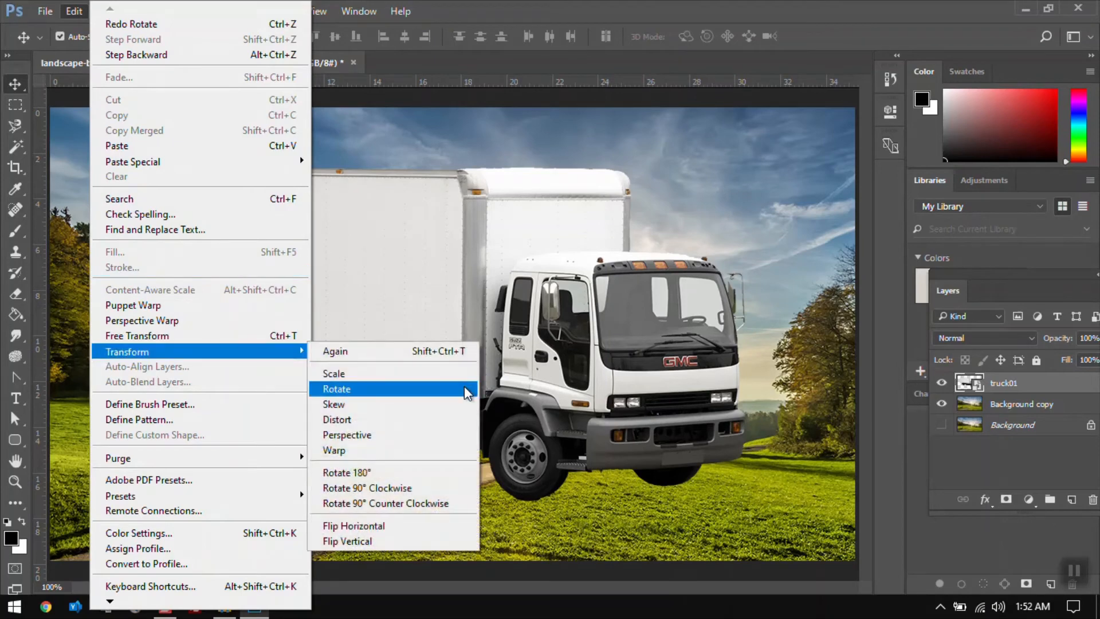
pyautogui.click(444, 527)
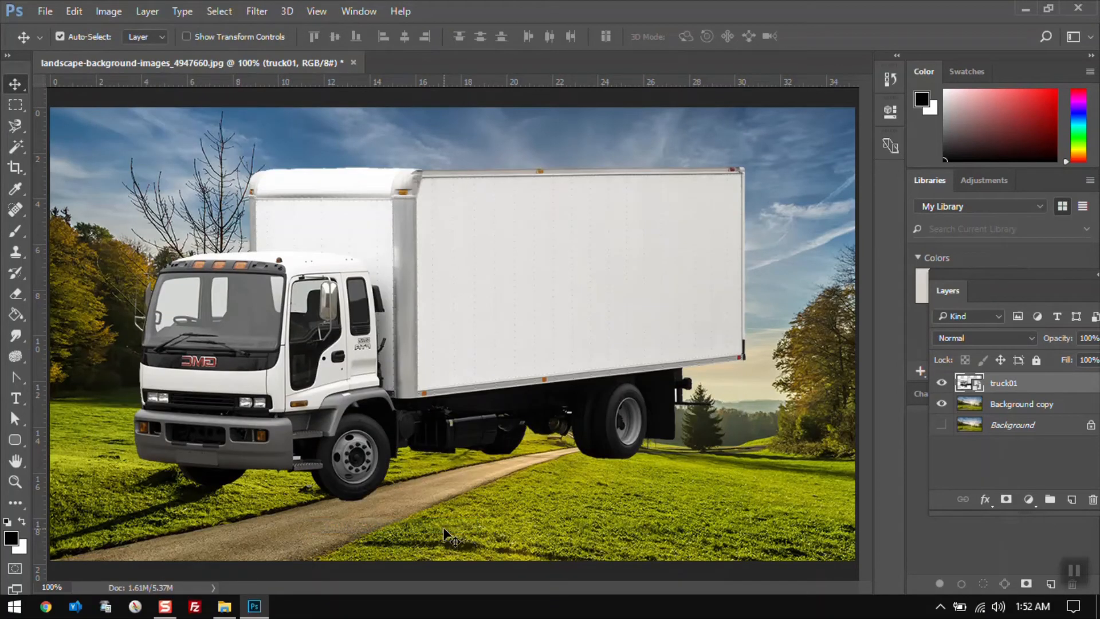
# Flip the truck layer vertically, then undo the vertical flip and step backward past the horizontal flip
pyautogui.click(74, 11)
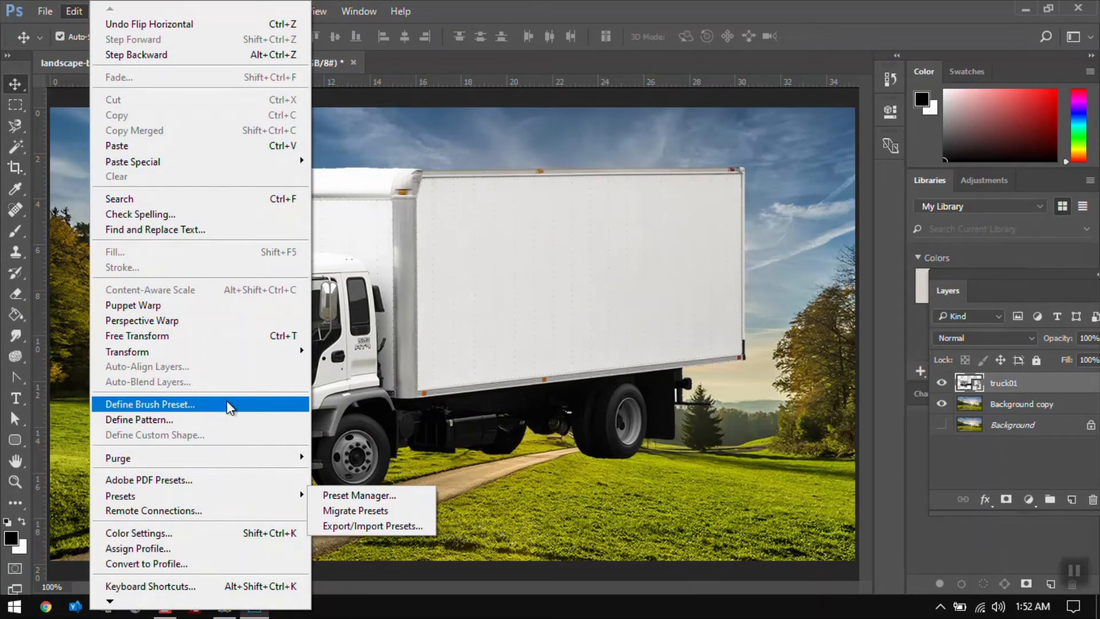
pyautogui.moveTo(208, 351)
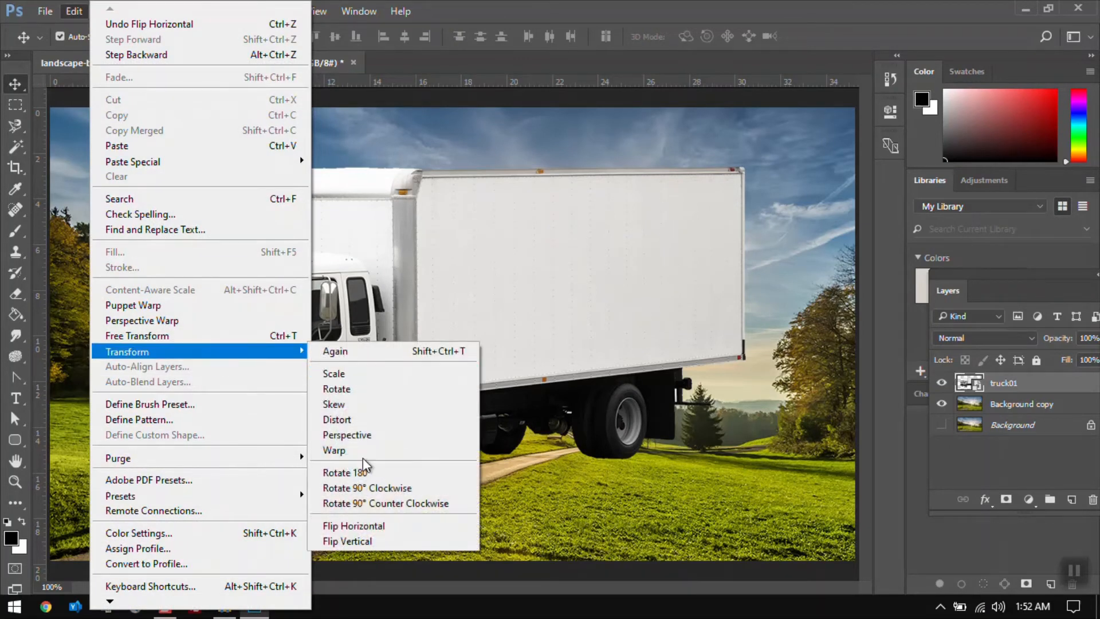
pyautogui.click(369, 538)
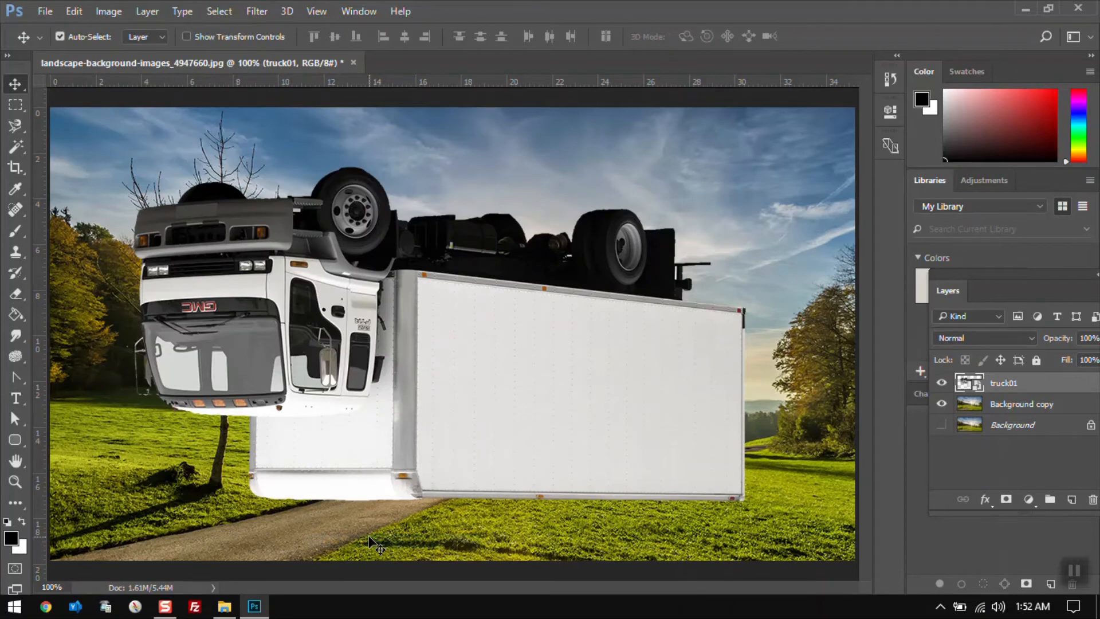
pyautogui.hotkey('ctrl', 'z')
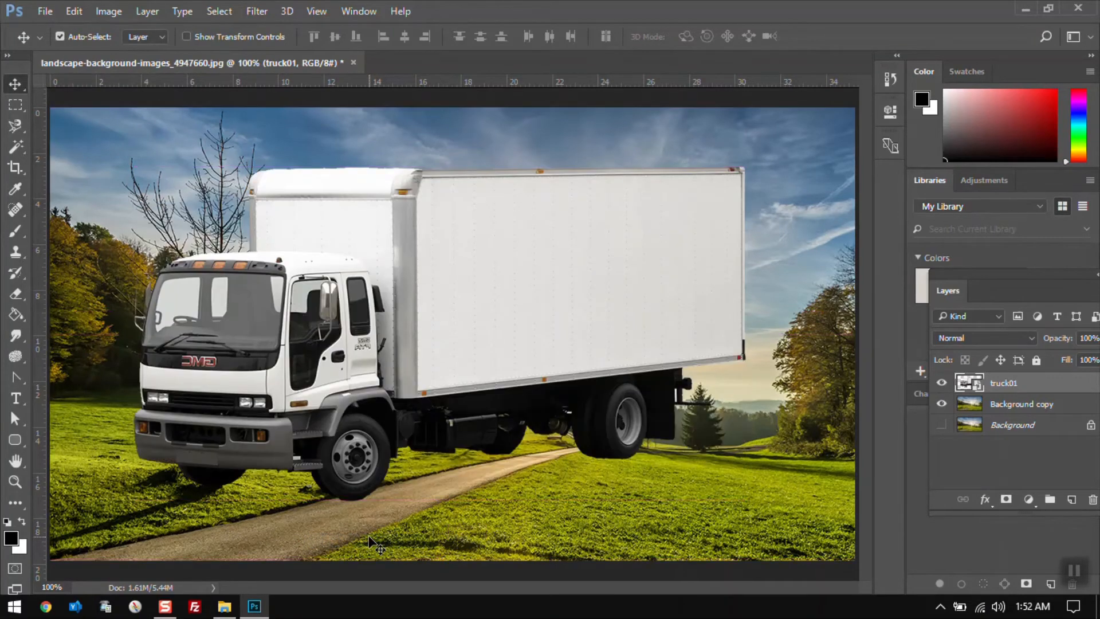
pyautogui.hotkey('ctrl', 'alt', 'z')
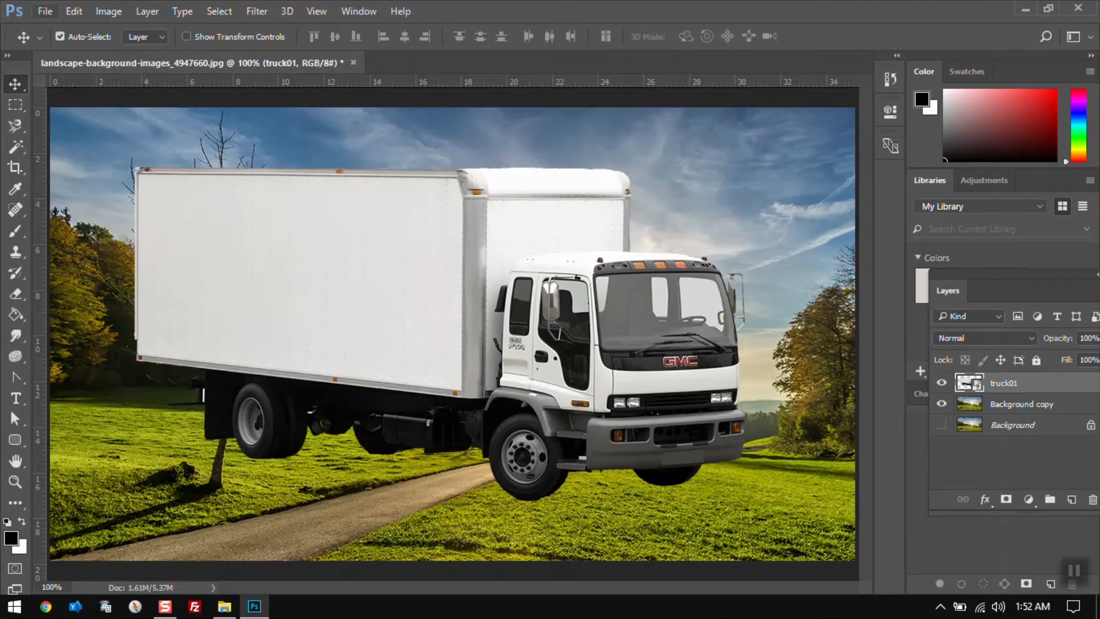
# Close the landscape document without saving changes
pyautogui.click(74, 12)
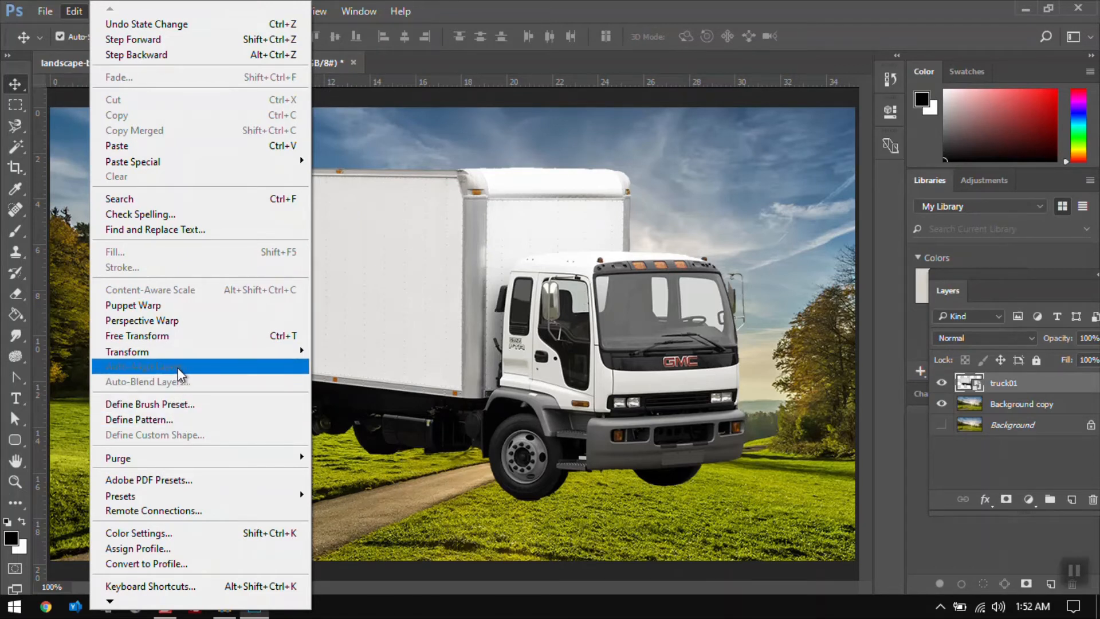
pyautogui.click(422, 69)
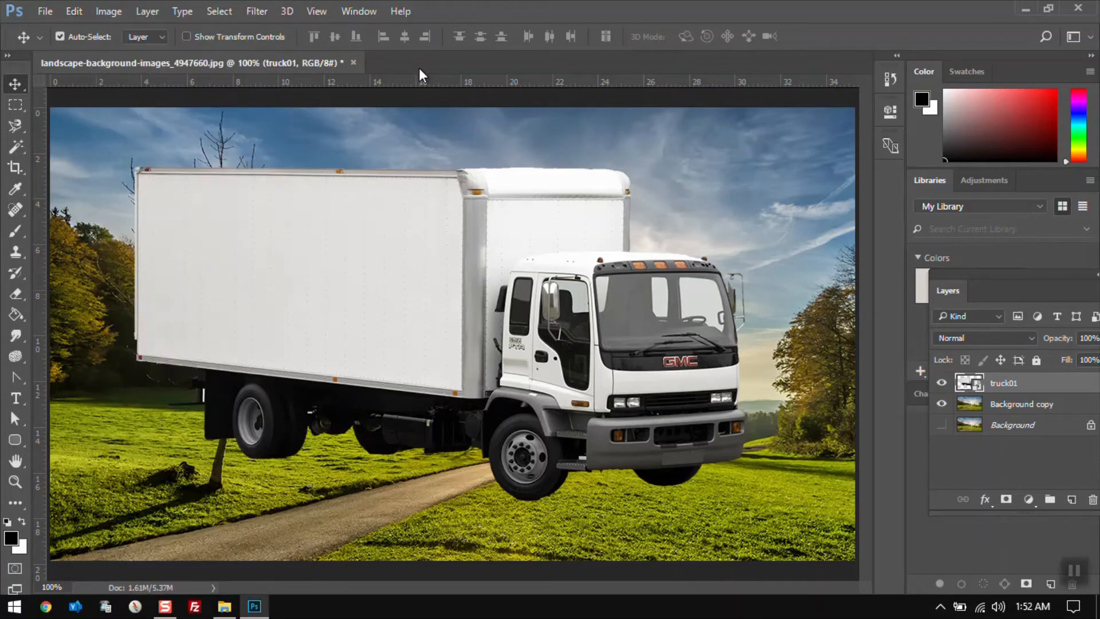
pyautogui.click(353, 62)
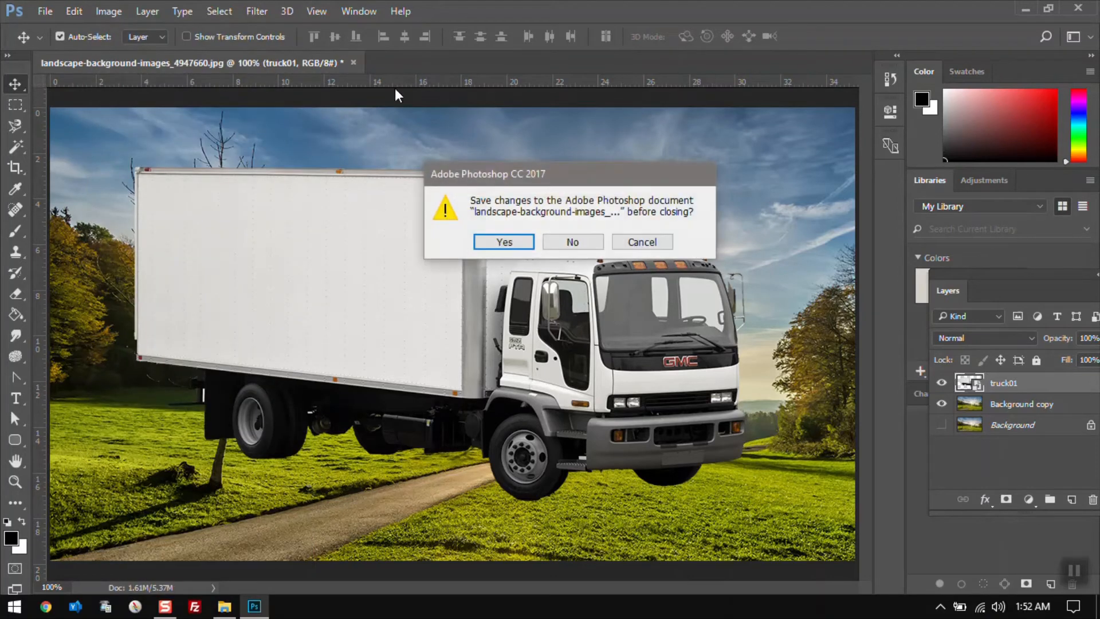
pyautogui.click(570, 242)
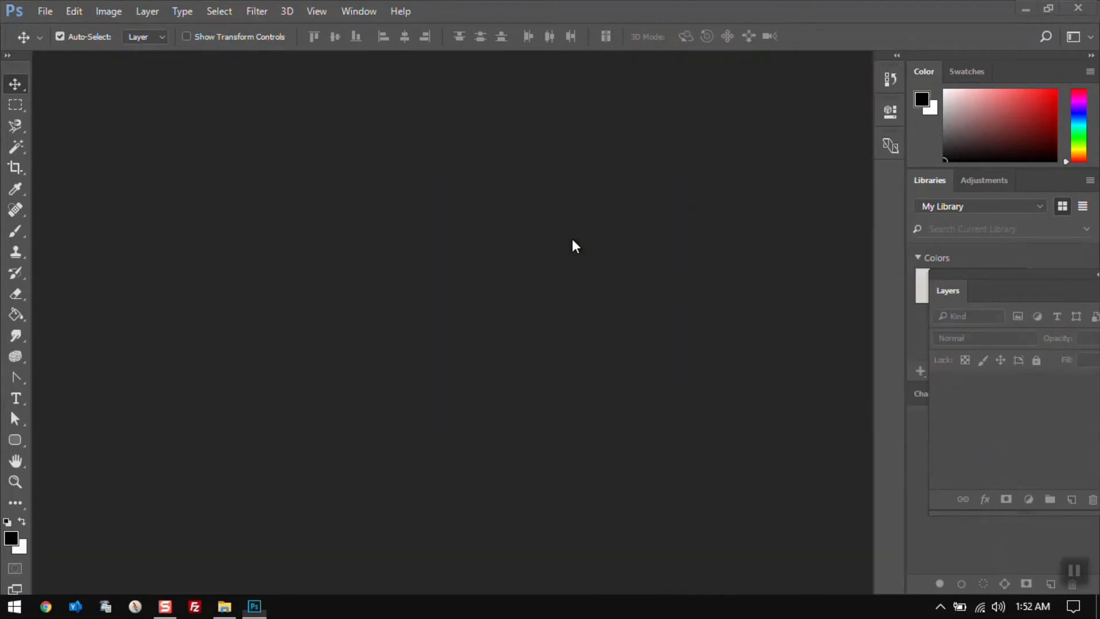
# Switch to File Explorer and open eyesclosed.jpg and eyesopen.jpg from the ref1 folder in Photoshop
pyautogui.hotkey('alt', 'Tab')
pyautogui.press('Tab')
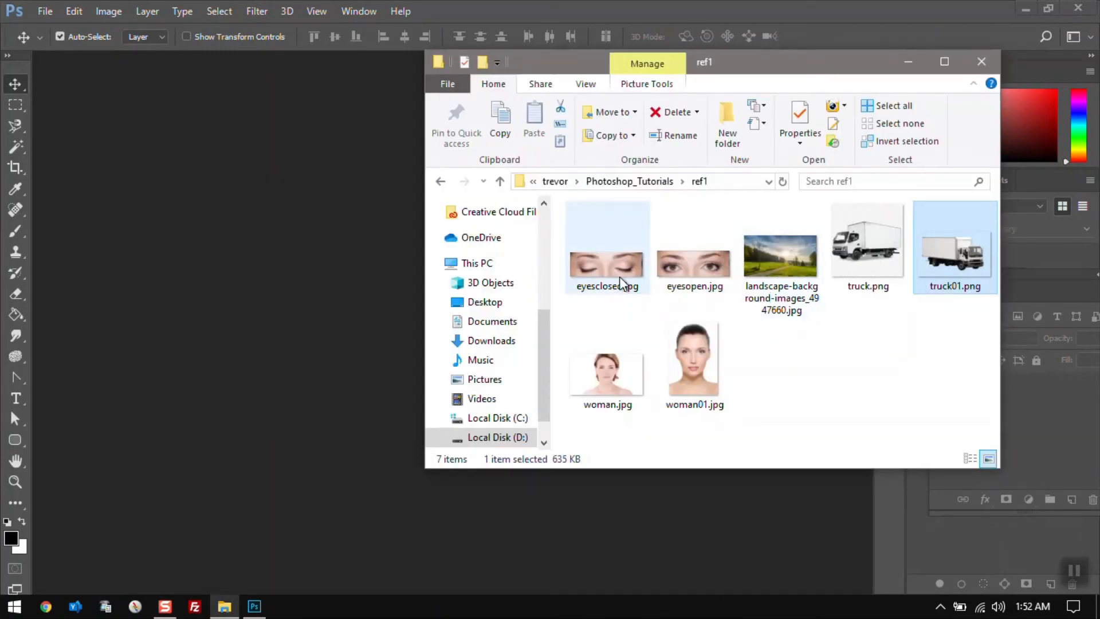
pyautogui.click(618, 278)
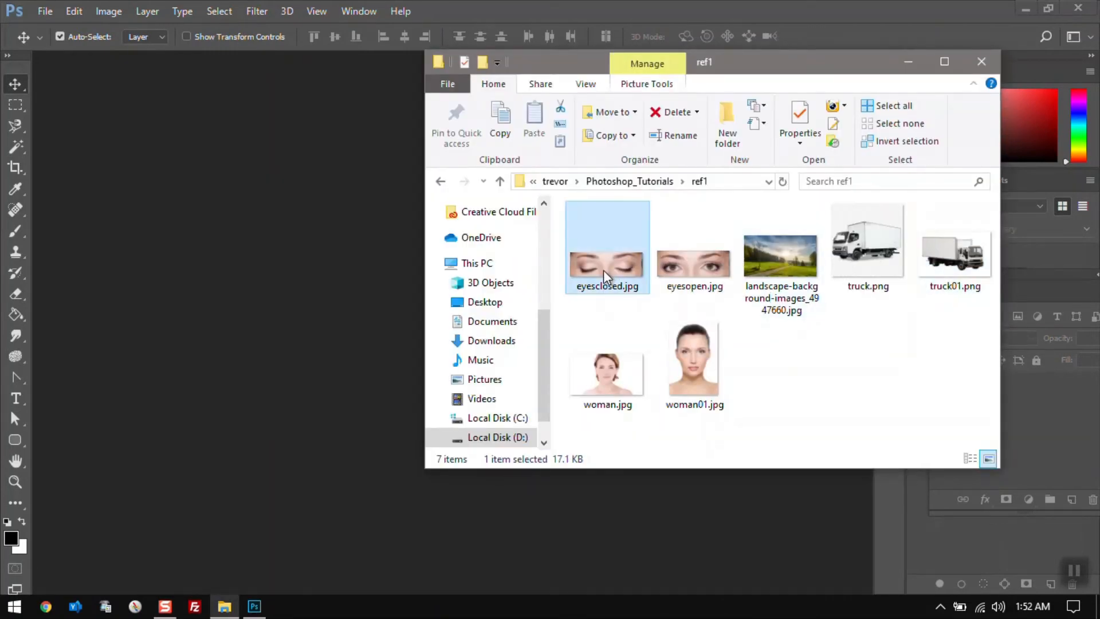
pyautogui.keyDown('ctrl'); pyautogui.click(663, 274); pyautogui.keyUp('ctrl')
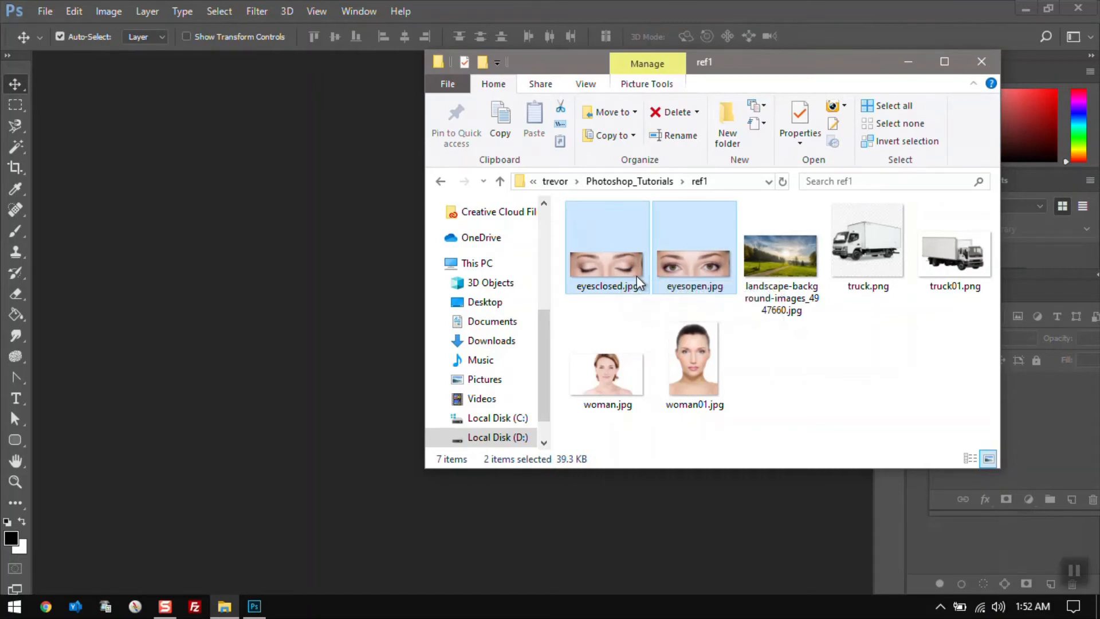
pyautogui.moveTo(623, 268); pyautogui.dragTo(363, 229)
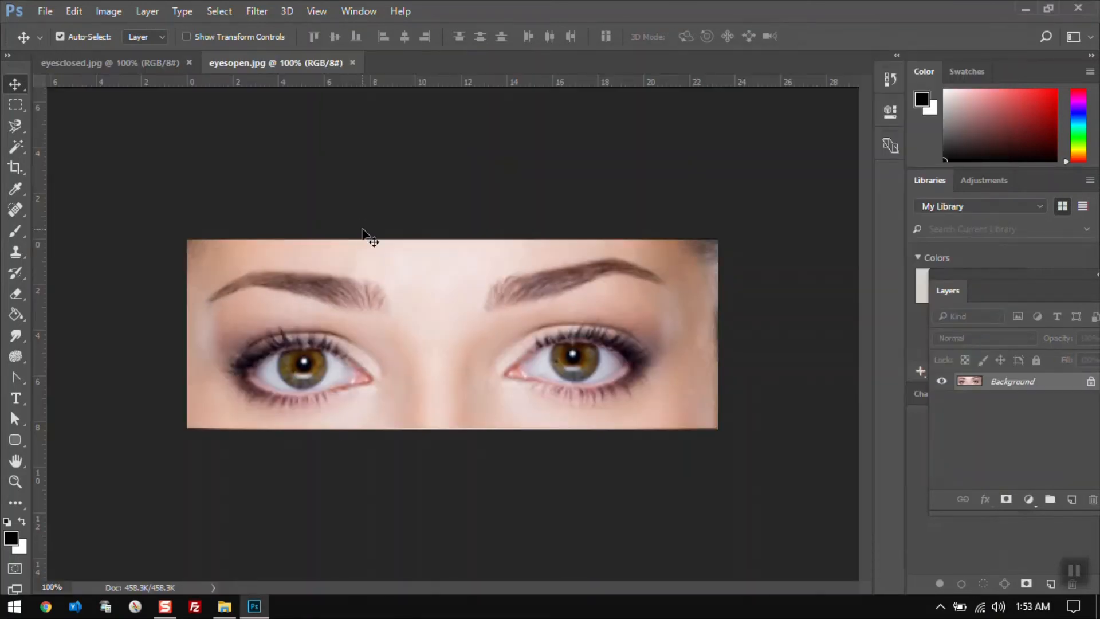
# Select the whole eyesclosed.jpg image with the Rectangular Marquee tool and copy it
pyautogui.click(138, 62)
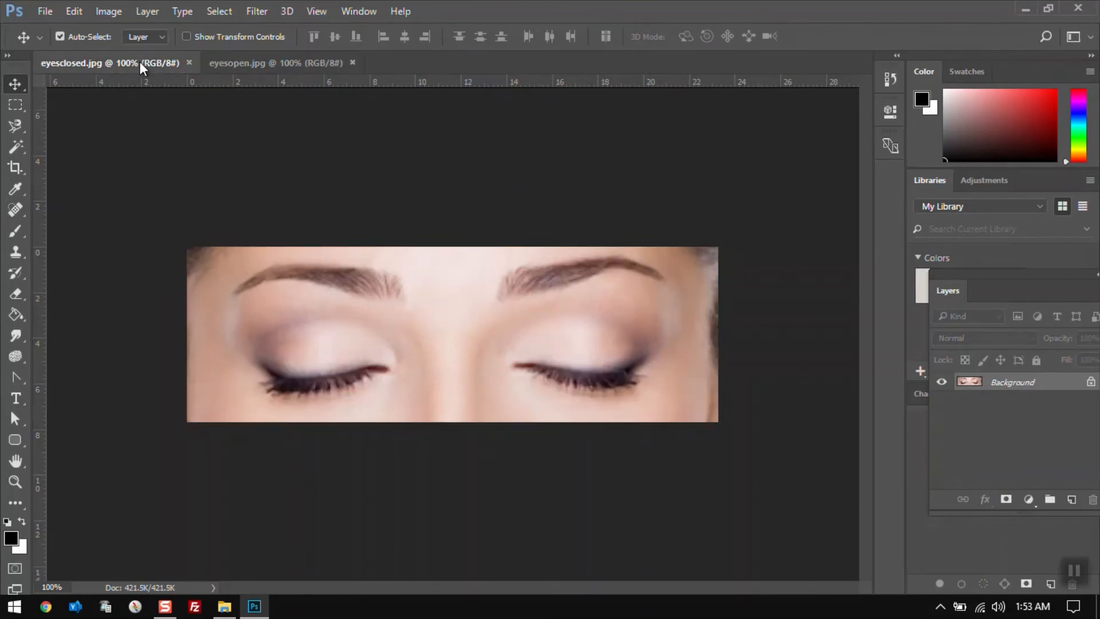
pyautogui.click(224, 63)
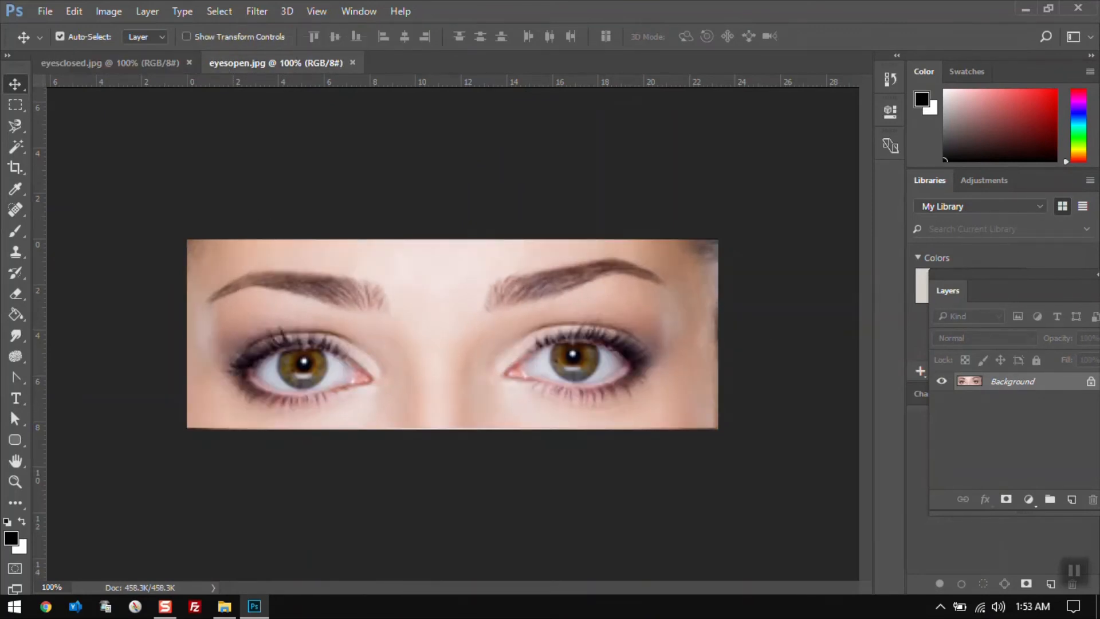
pyautogui.click(8, 106)
pyautogui.click(117, 64)
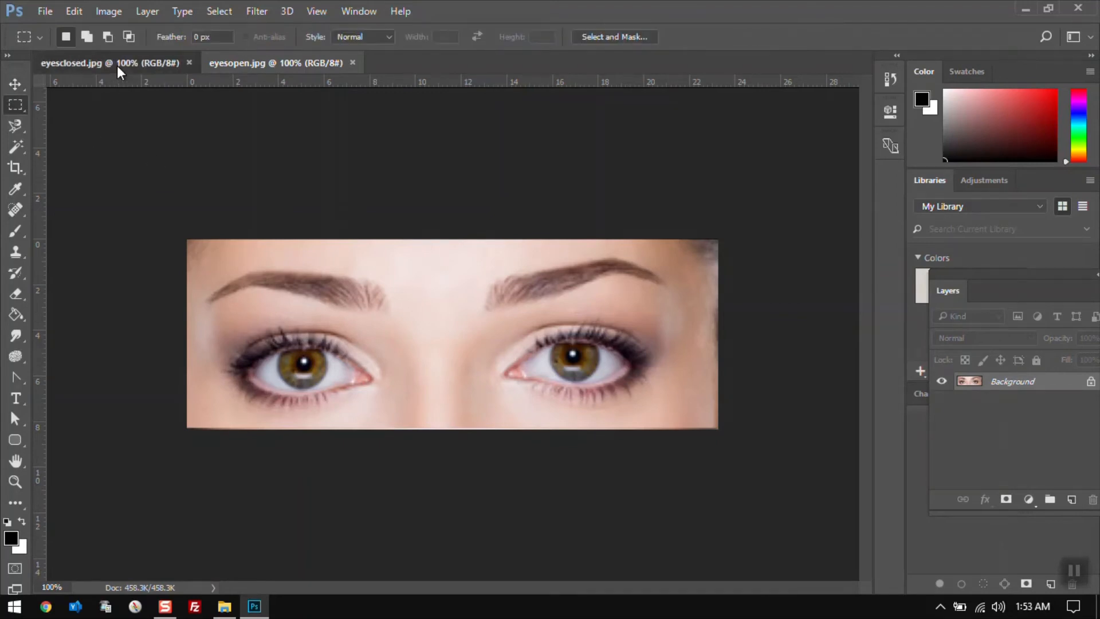
pyautogui.moveTo(169, 234); pyautogui.dragTo(729, 463)
pyautogui.click(74, 11)
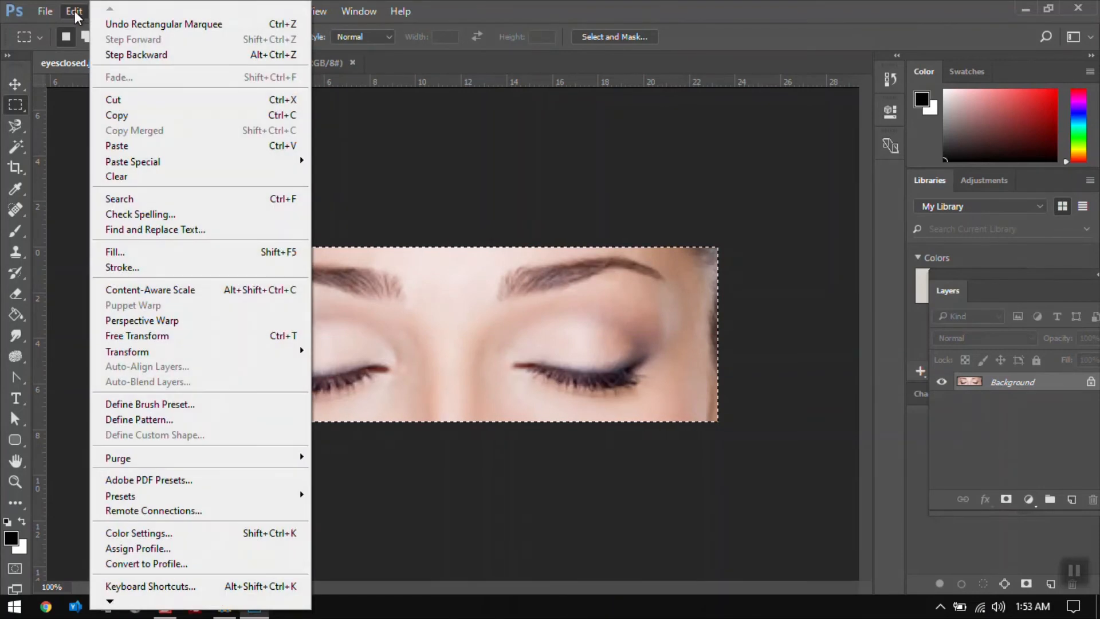
pyautogui.click(127, 116)
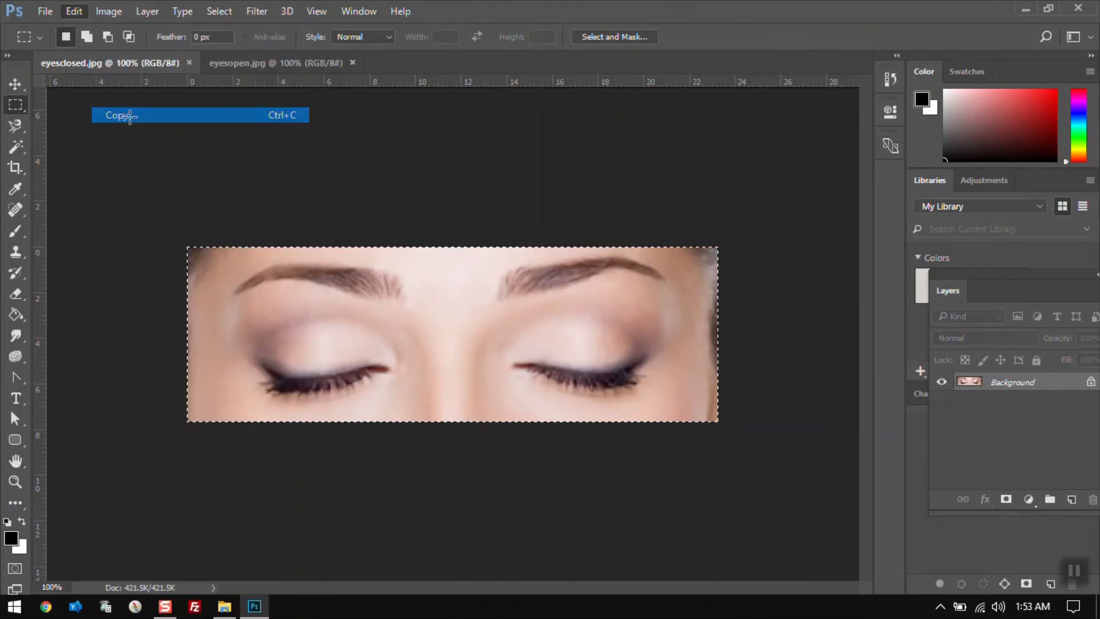
# Paste the copied closed-eyes image into eyesopen.jpg as a new layer
pyautogui.click(245, 65)
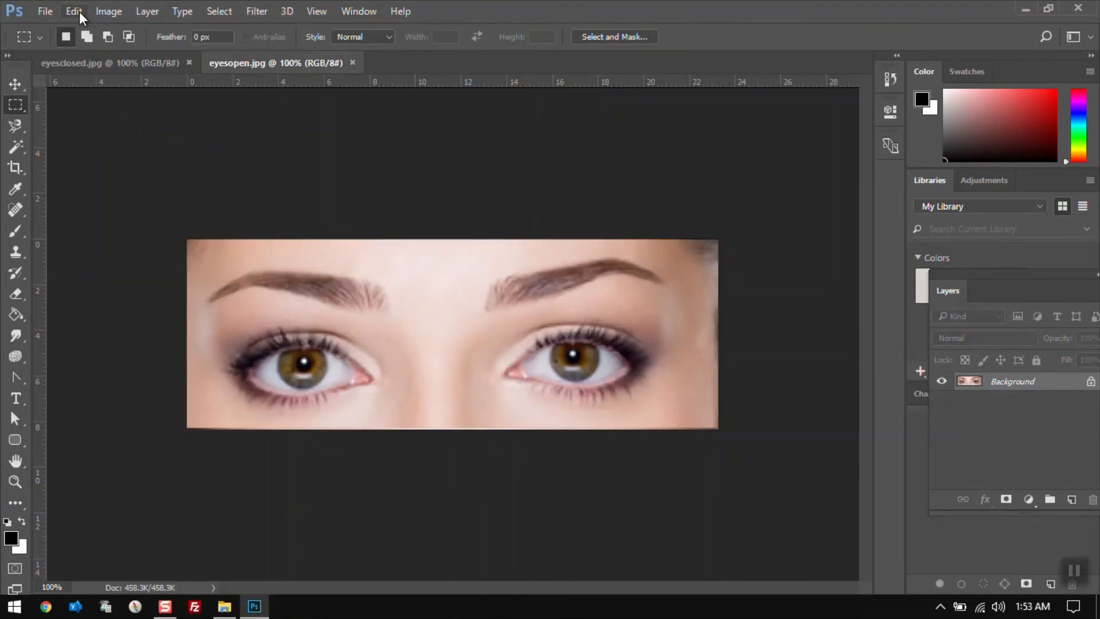
pyautogui.click(79, 12)
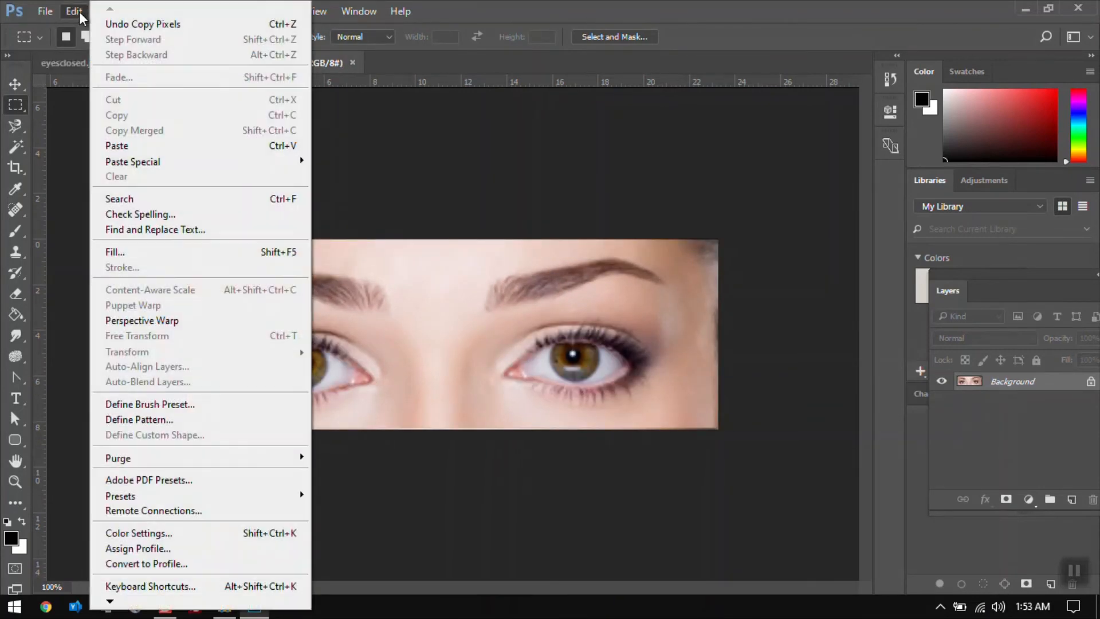
pyautogui.click(145, 147)
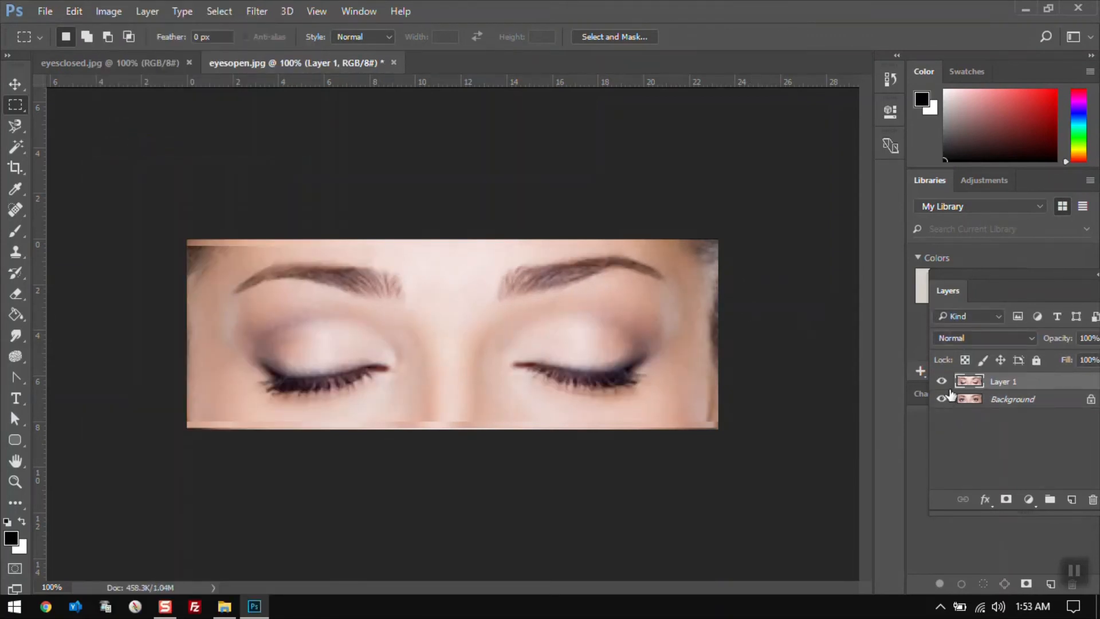
# Toggle the pasted layer's visibility on and off to compare the open and closed eyes
pyautogui.click(943, 382)
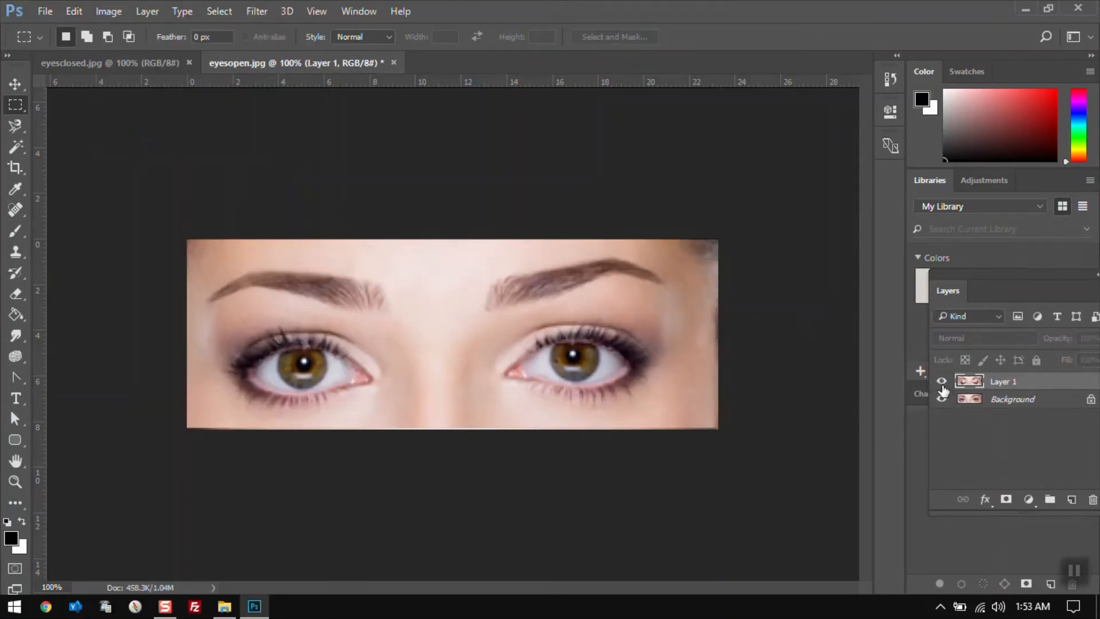
pyautogui.click(942, 383)
pyautogui.click(943, 383)
pyautogui.click(943, 383)
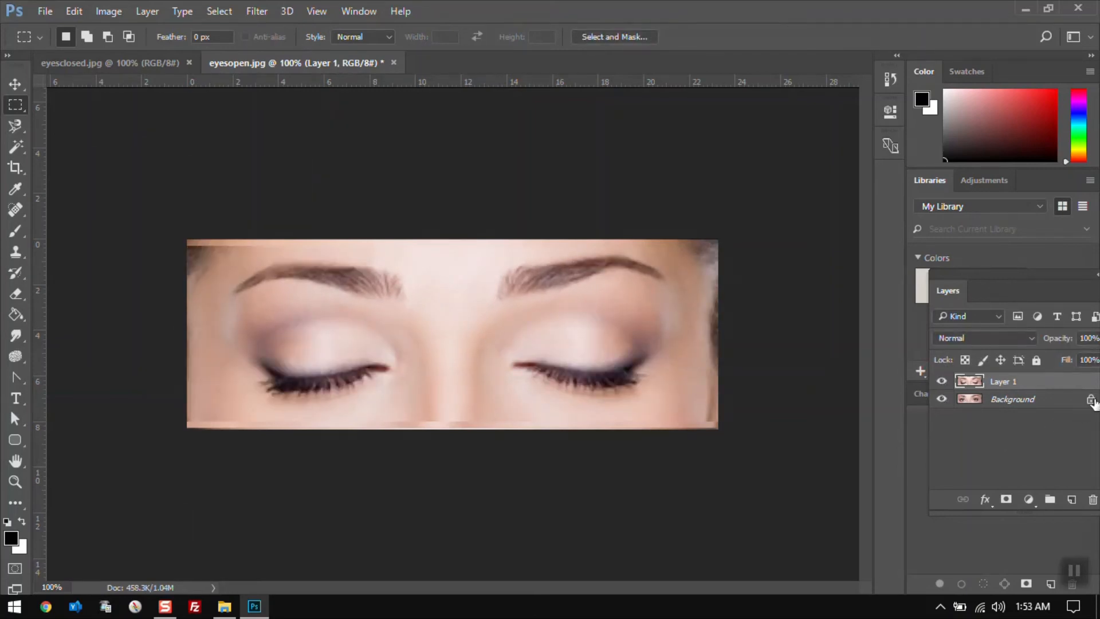
# Convert the locked Background of eyesopen.jpg into a regular layer named Layer 0
pyautogui.doubleClick(1056, 404)
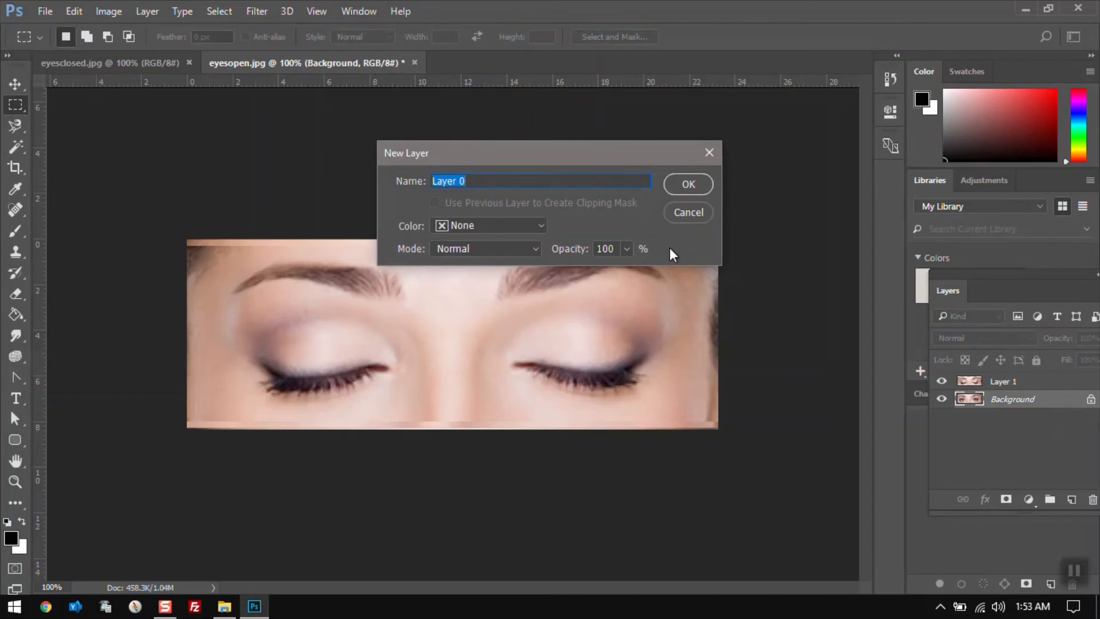
pyautogui.click(689, 182)
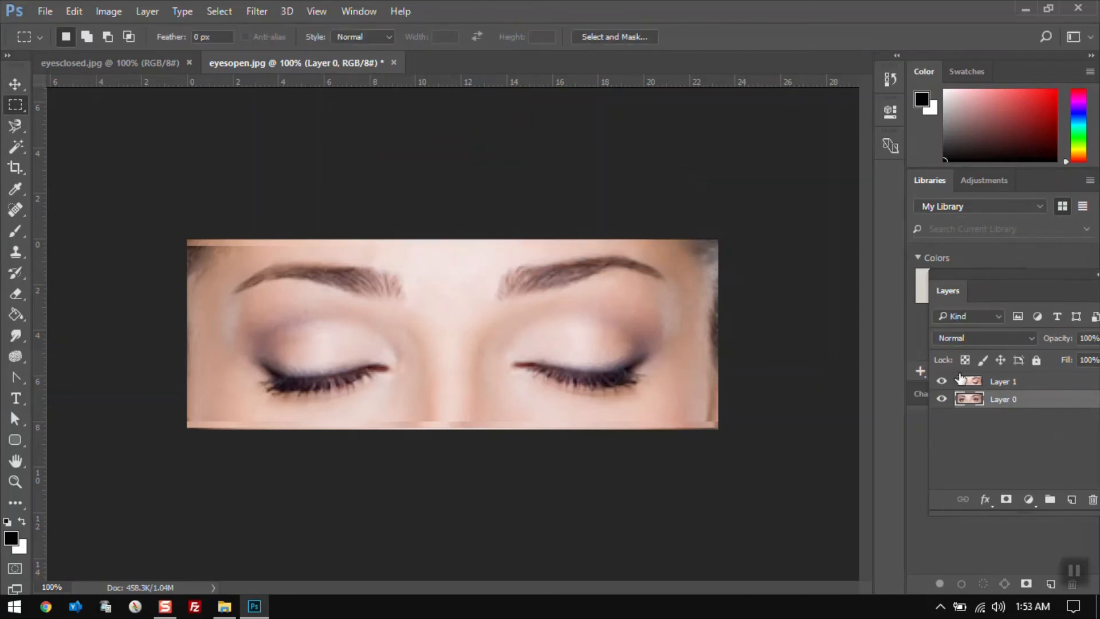
# Select Layer 1 and flip its visibility repeatedly to compare the closed eyes against the open eyes beneath
pyautogui.click(1028, 384)
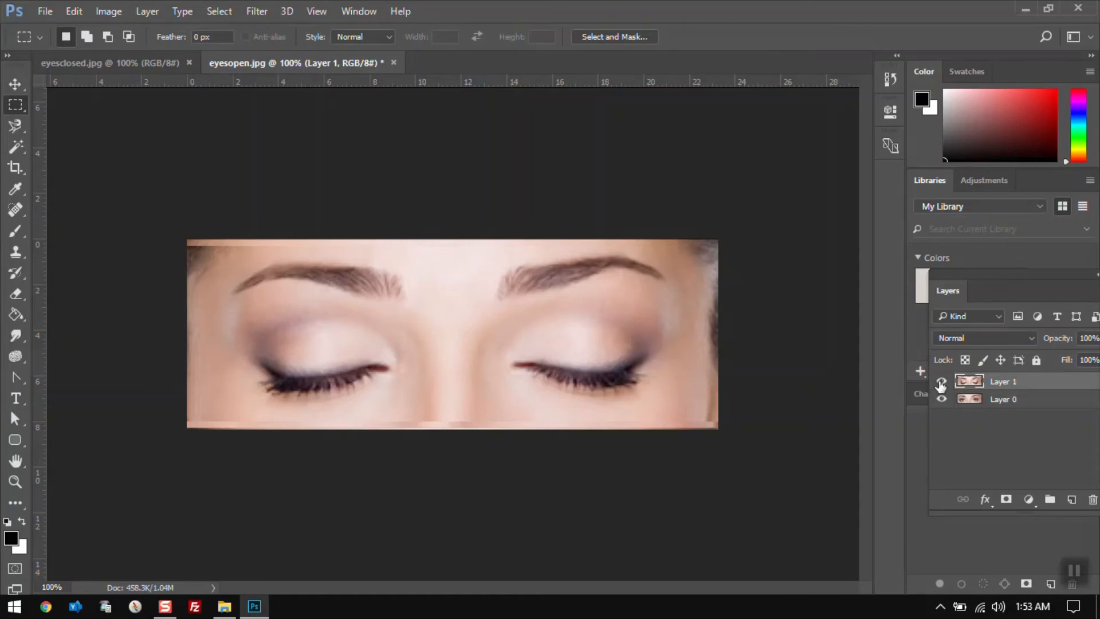
pyautogui.click(942, 382)
pyautogui.click(942, 382)
pyautogui.click(941, 382)
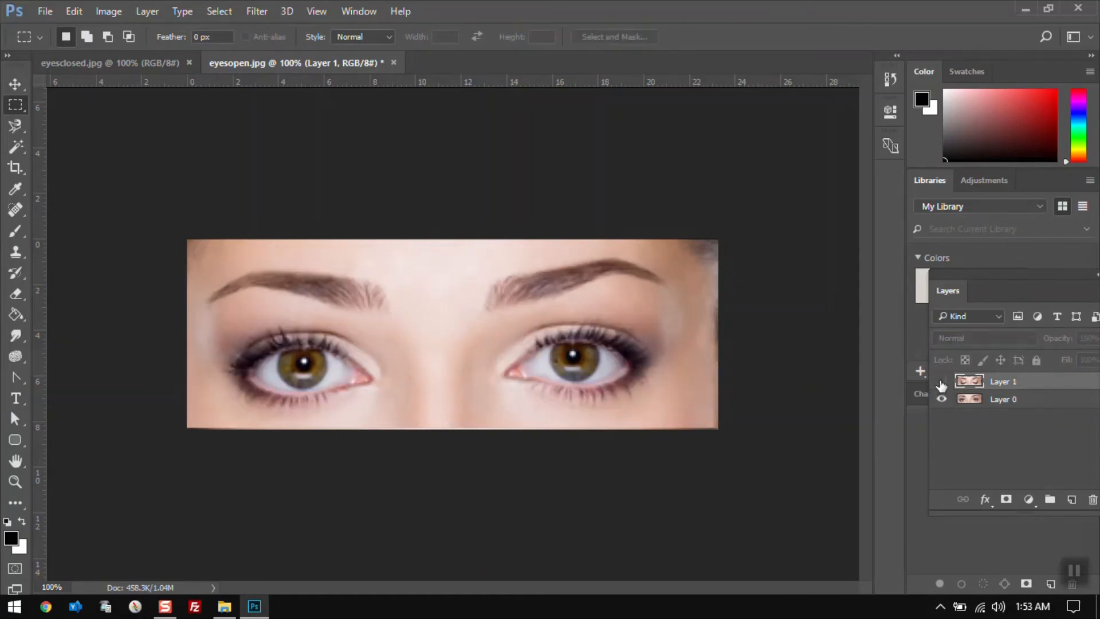
pyautogui.click(942, 382)
pyautogui.click(941, 382)
pyautogui.click(942, 382)
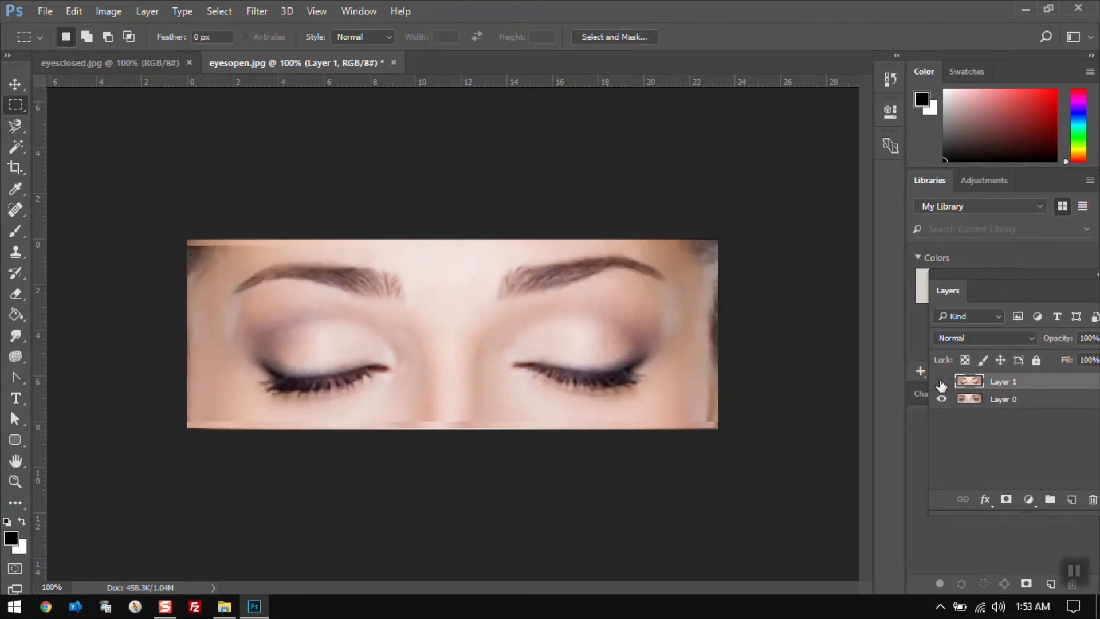
pyautogui.click(941, 382)
pyautogui.click(941, 382)
pyautogui.click(941, 383)
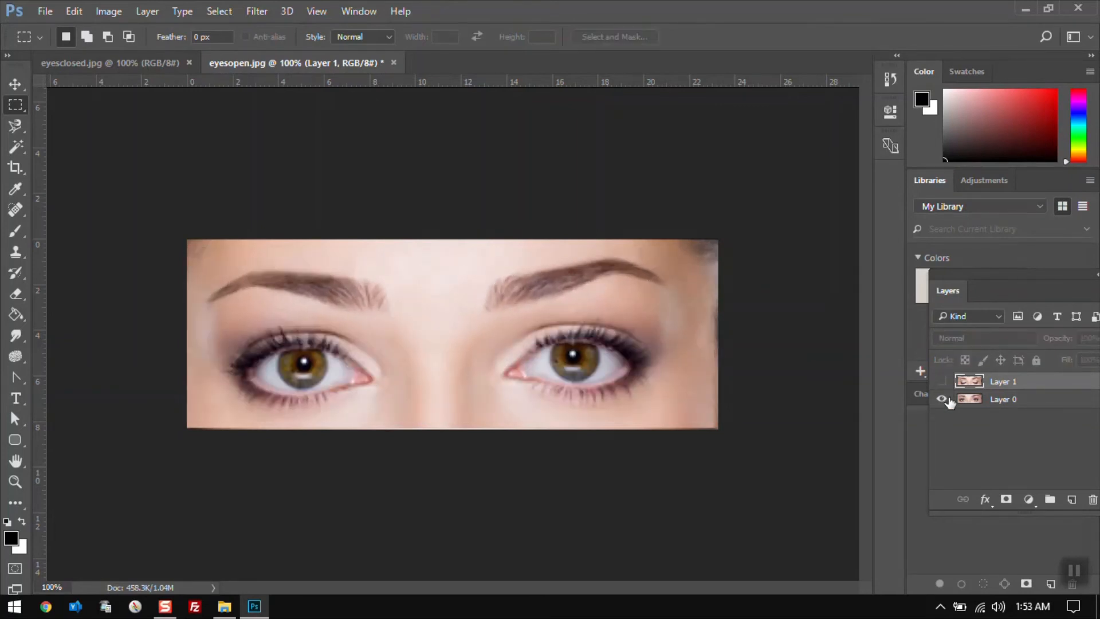
pyautogui.click(941, 382)
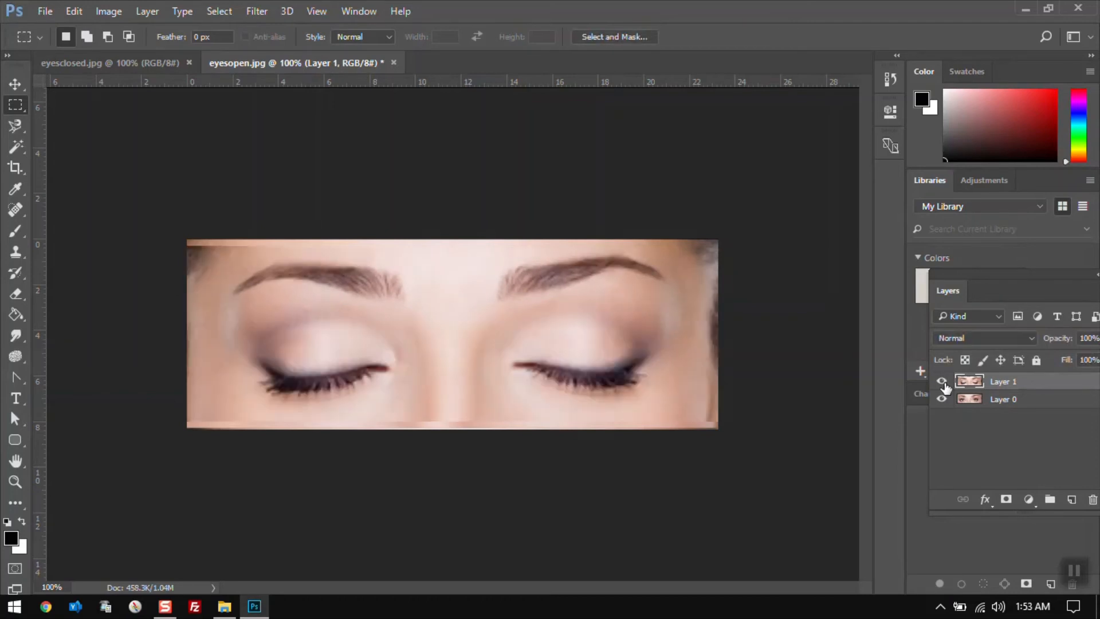
pyautogui.click(942, 383)
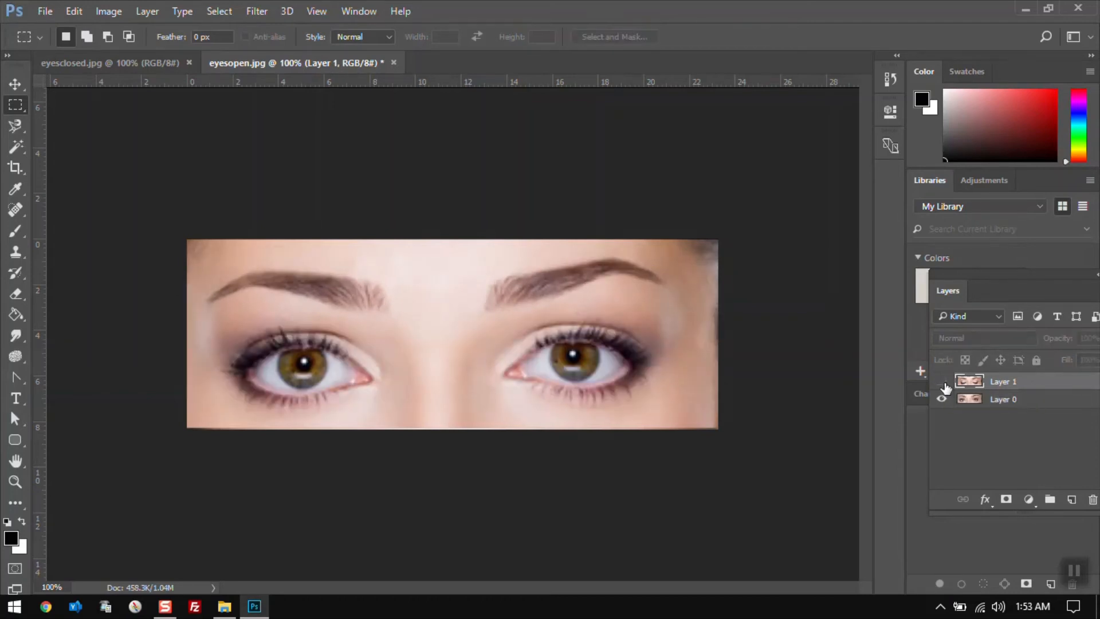
pyautogui.click(942, 383)
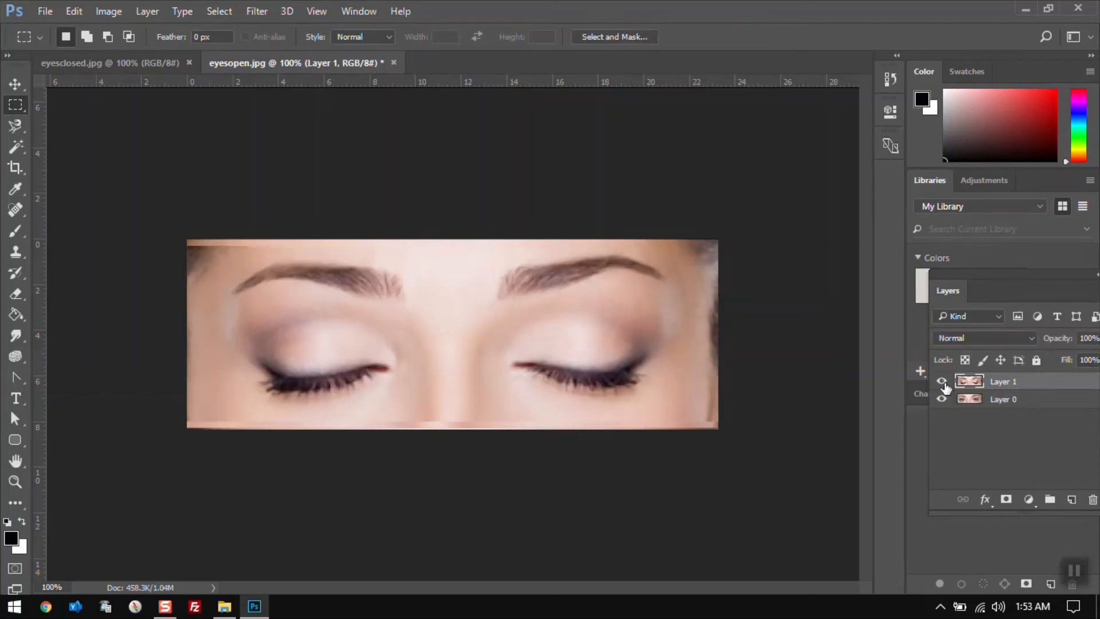
# Select both layers and apply Auto-Align Layers with the Auto projection
pyautogui.click(1040, 403)
pyautogui.click(1040, 386)
pyautogui.keyDown('shift'); pyautogui.click(1042, 399); pyautogui.keyUp('shift')
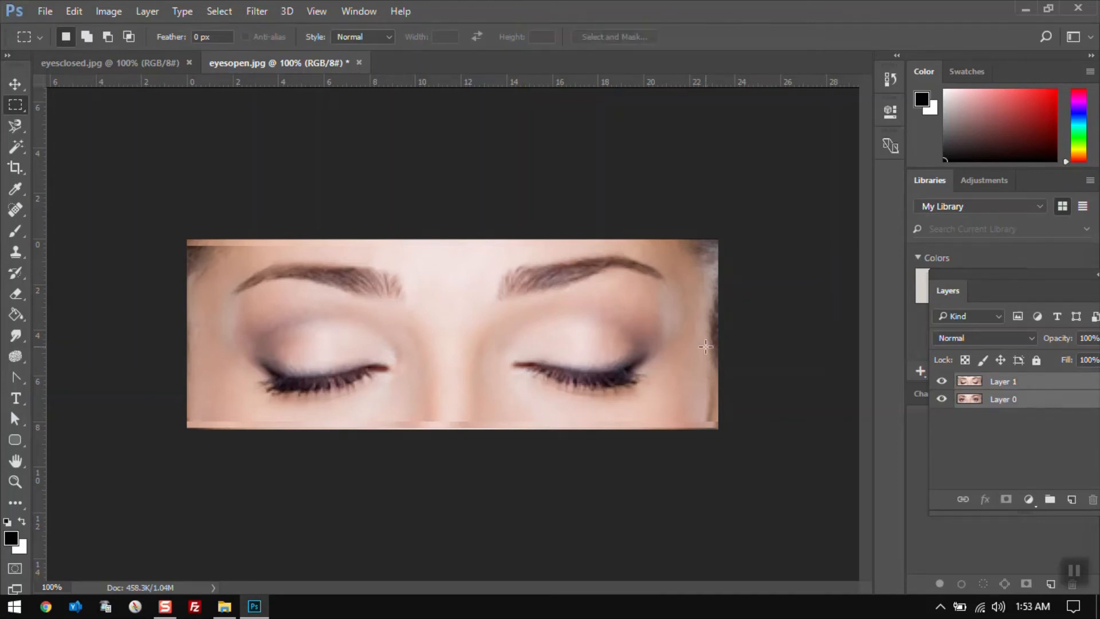
pyautogui.click(75, 13)
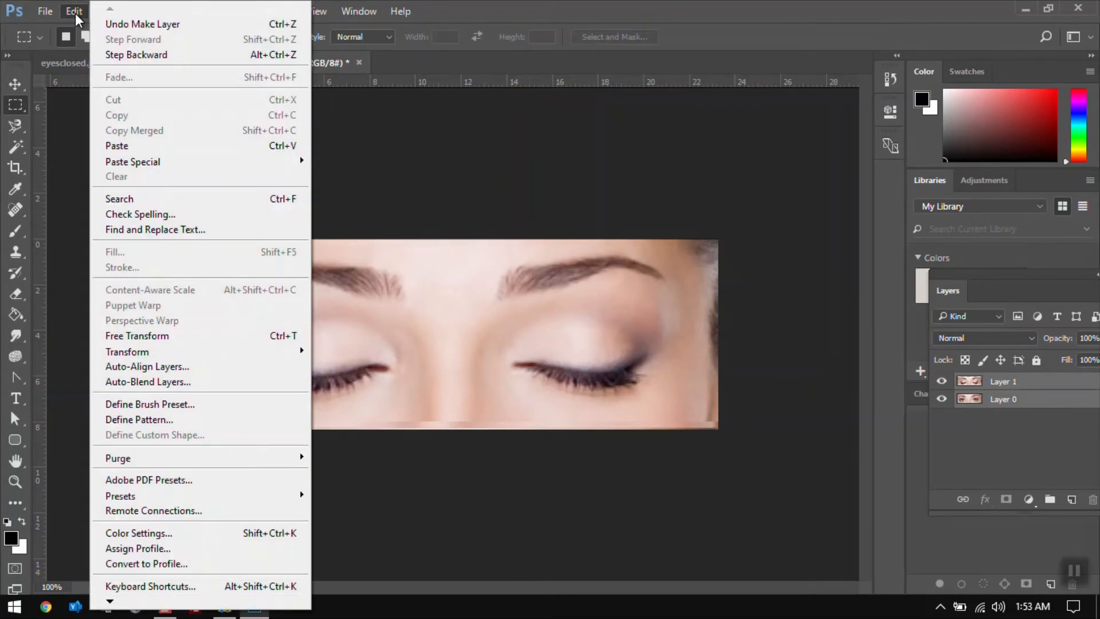
pyautogui.click(168, 366)
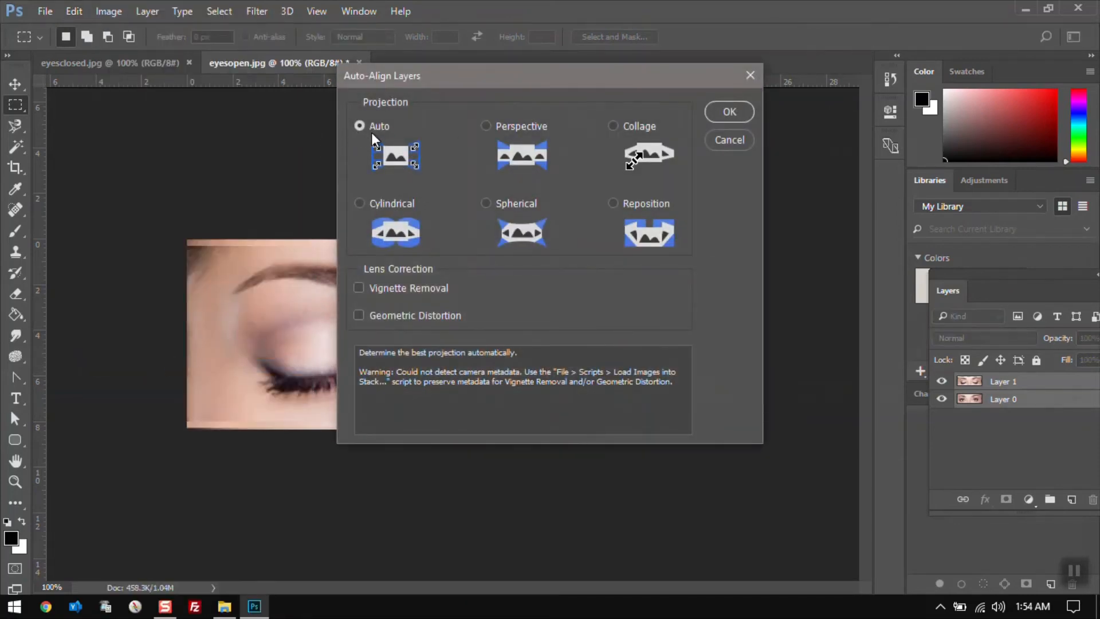
pyautogui.click(728, 113)
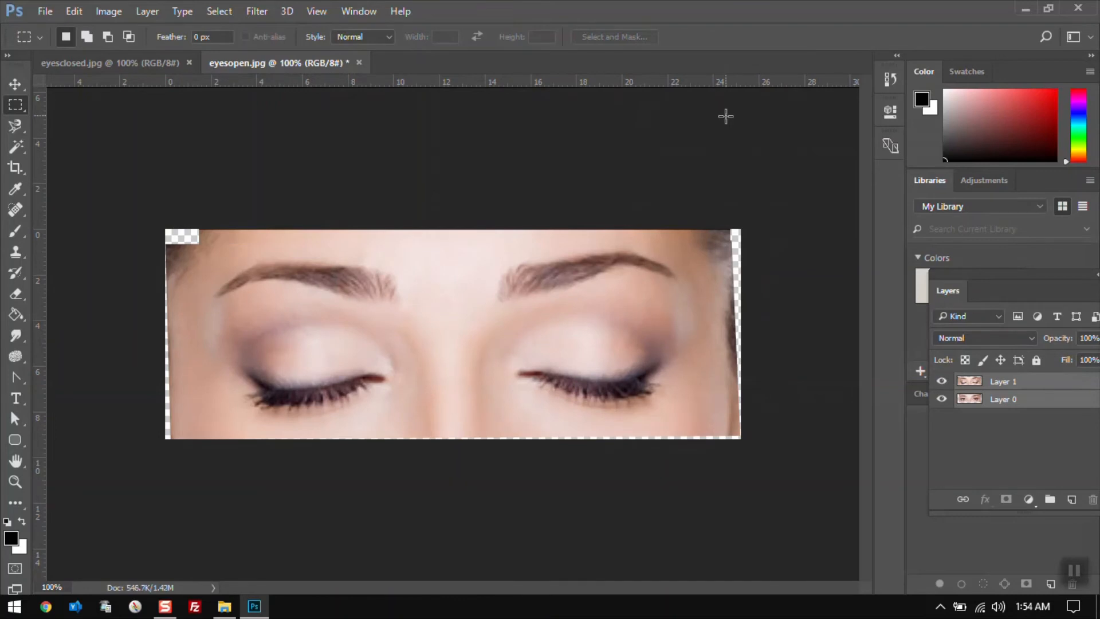
# Select Layer 1 and add a layer mask to it
pyautogui.click(1026, 384)
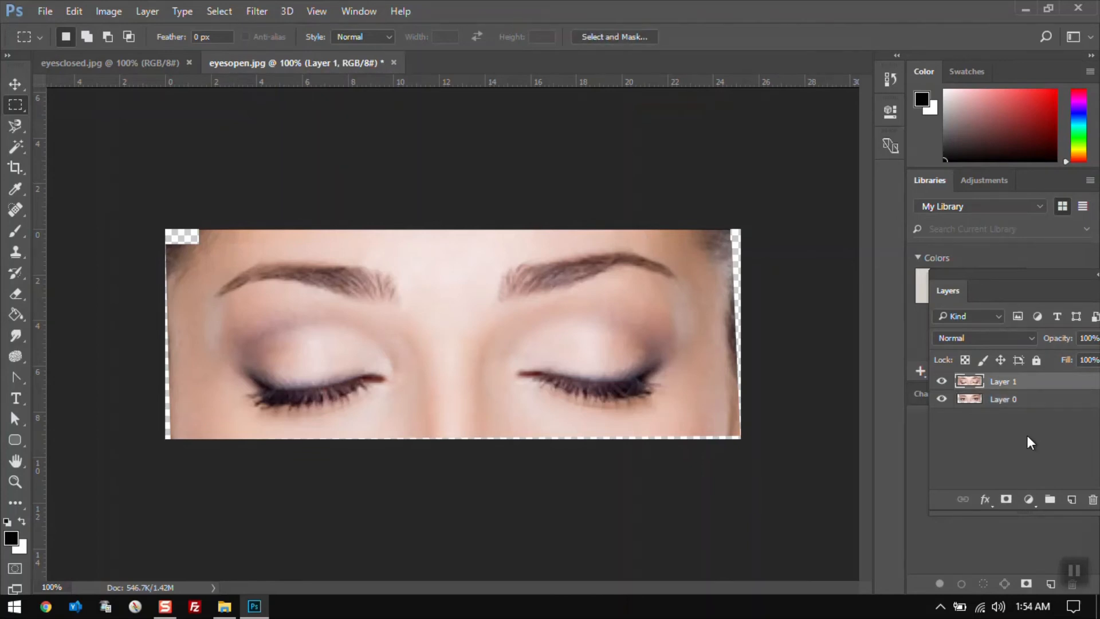
pyautogui.click(1007, 500)
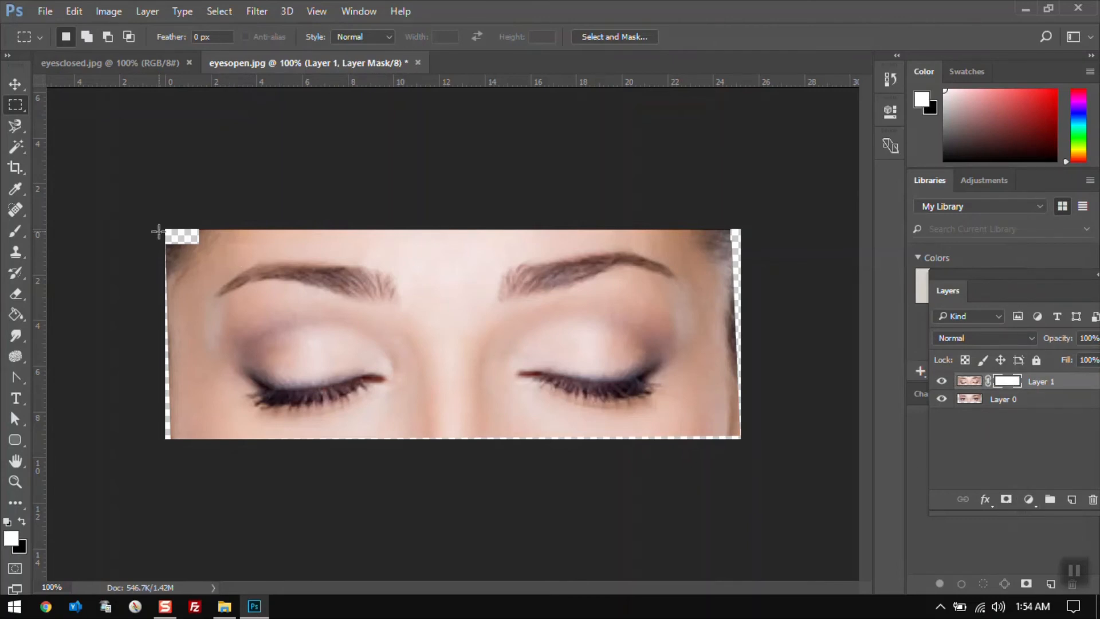
# With the Eraser at 200 px, erase Layer 1's mask over the right eye to reveal the open eye
pyautogui.press('e')
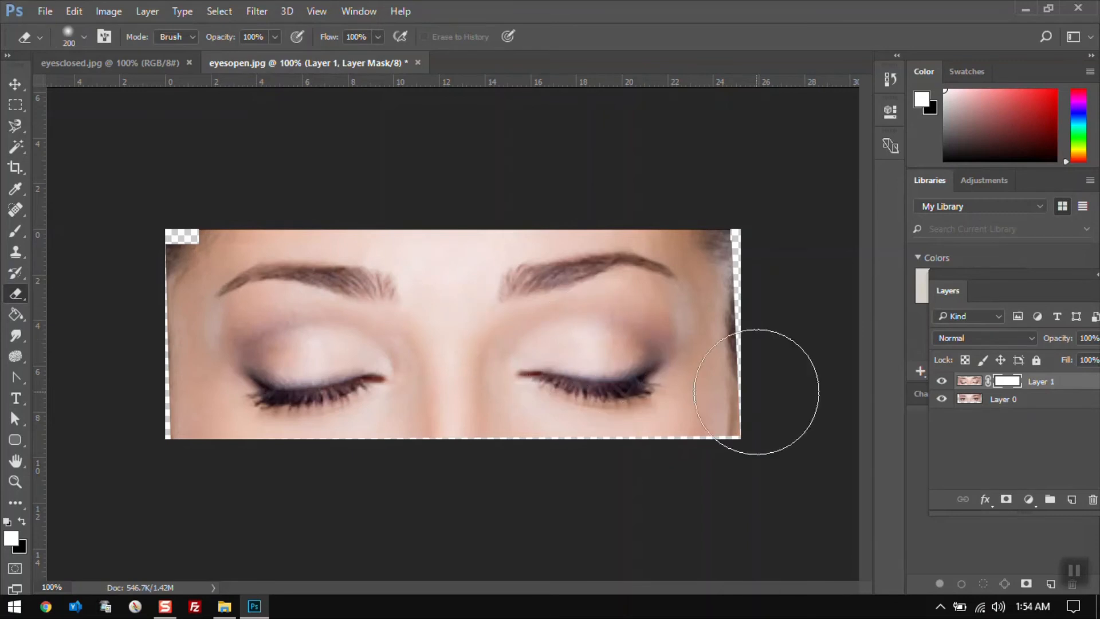
pyautogui.click(942, 382)
pyautogui.click(942, 381)
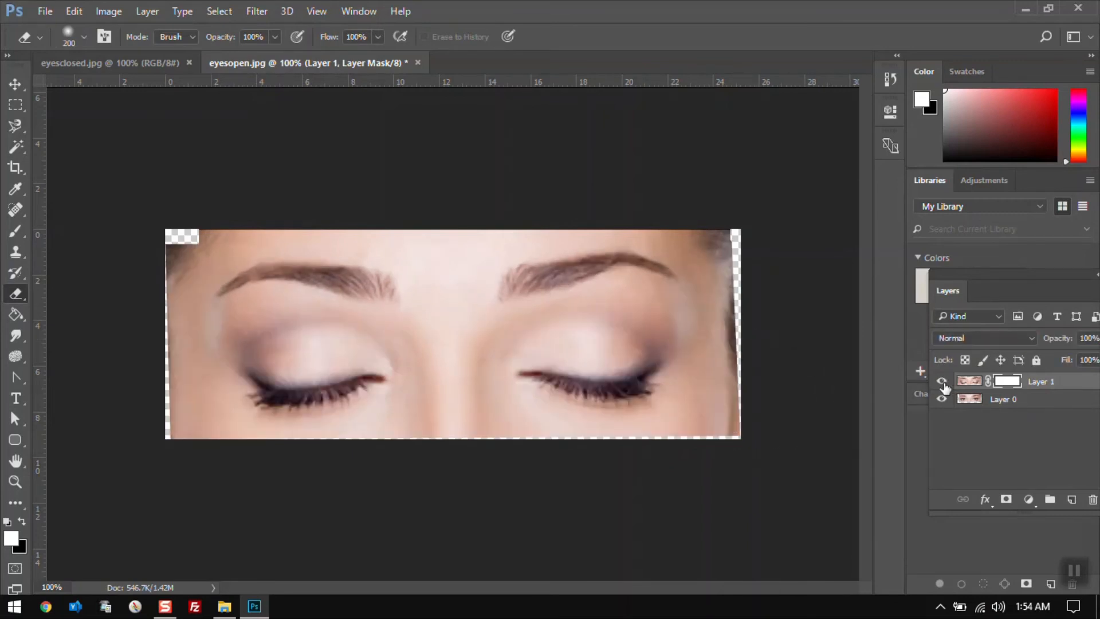
pyautogui.click(942, 382)
pyautogui.click(942, 381)
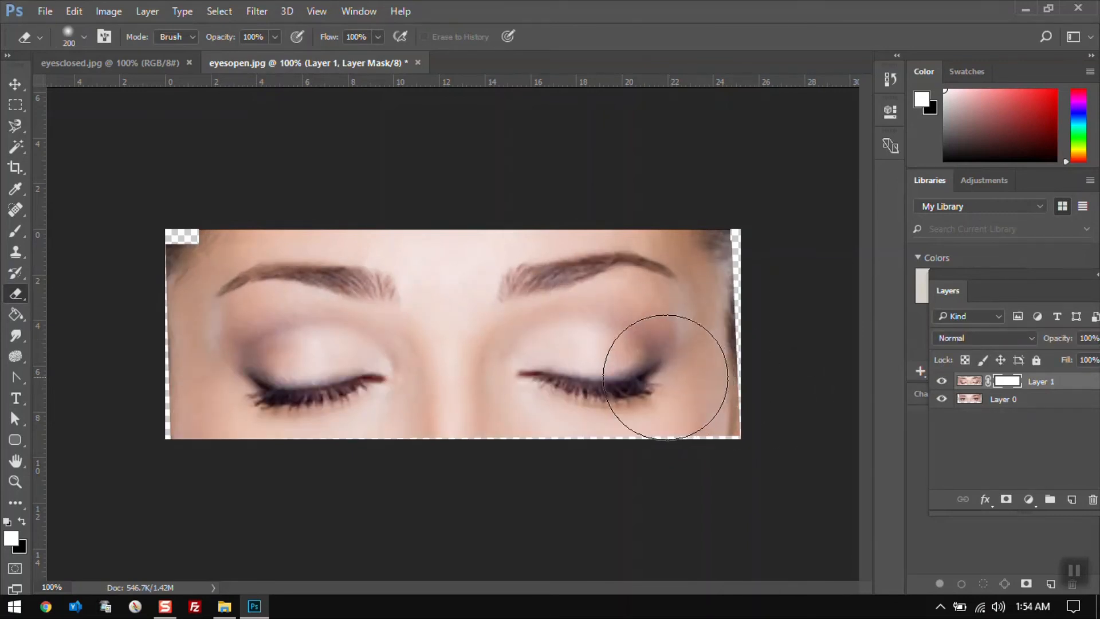
pyautogui.moveTo(562, 370)
pyautogui.mouseDown()
pyautogui.moveTo(545, 363)
pyautogui.moveTo(583, 378)
pyautogui.moveTo(614, 368)
pyautogui.moveTo(618, 352)
pyautogui.moveTo(580, 353)
pyautogui.moveTo(622, 364)
pyautogui.moveTo(560, 380)
pyautogui.mouseUp()
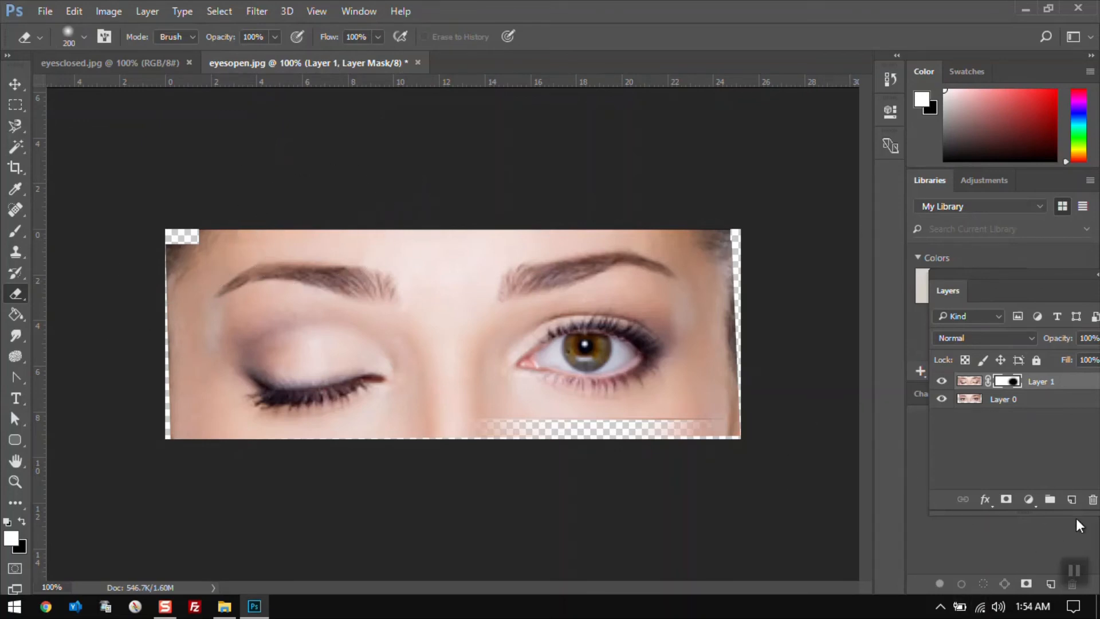
# Add a new empty layer and paint over the transparent edges with the Spot Healing Brush sampling all layers
pyautogui.click(1073, 500)
pyautogui.press('x')
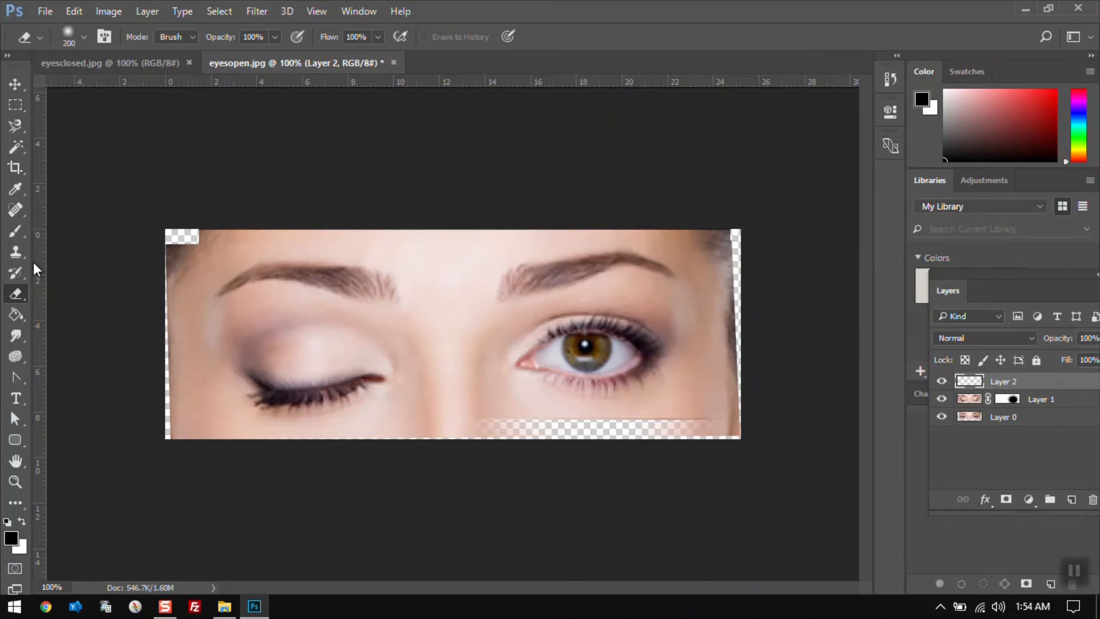
pyautogui.click(15, 212)
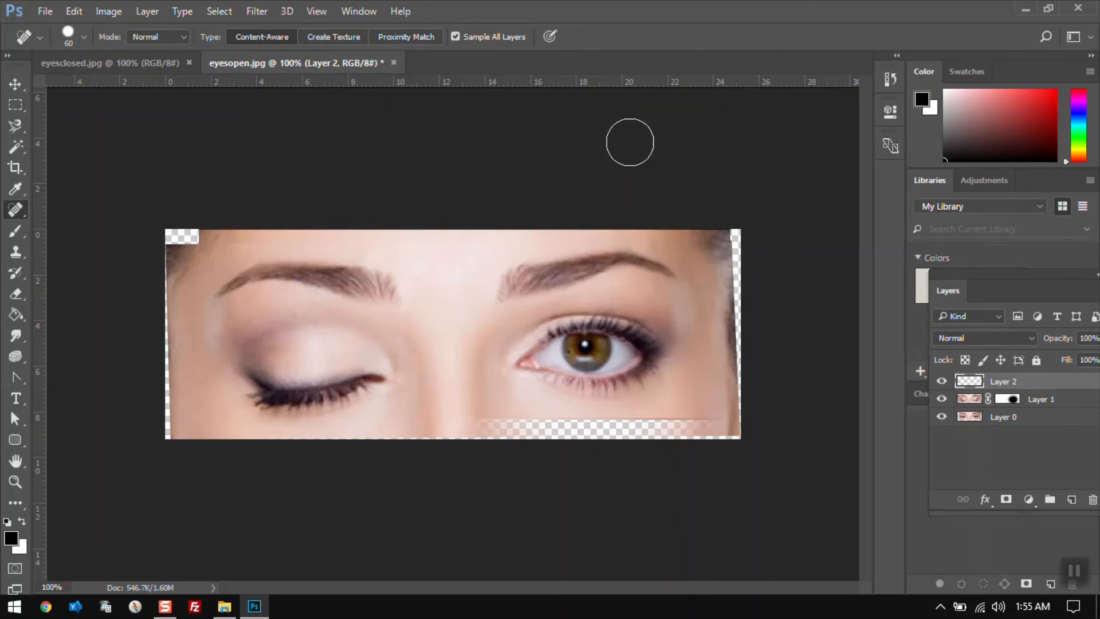
pyautogui.moveTo(738, 218)
pyautogui.mouseDown()
pyautogui.moveTo(754, 449)
pyautogui.moveTo(719, 430)
pyautogui.moveTo(547, 432)
pyautogui.moveTo(147, 452)
pyautogui.moveTo(165, 417)
pyautogui.moveTo(144, 241)
pyautogui.moveTo(191, 233)
pyautogui.mouseUp()
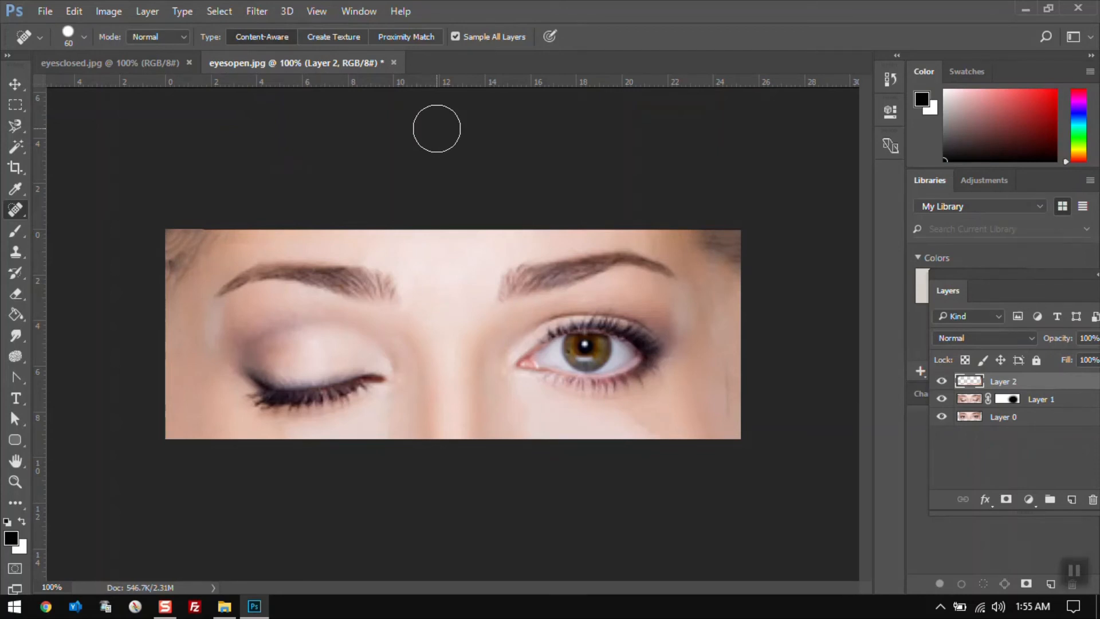
# Close eyesopen.jpg without saving changes, then close eyesclosed.jpg
pyautogui.click(72, 11)
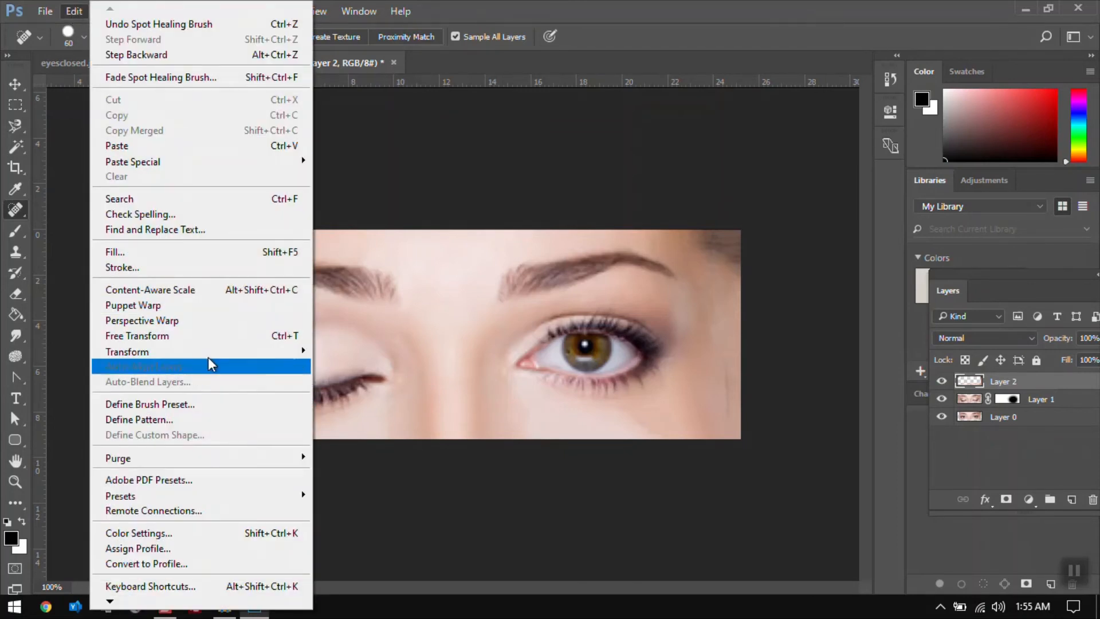
pyautogui.click(469, 181)
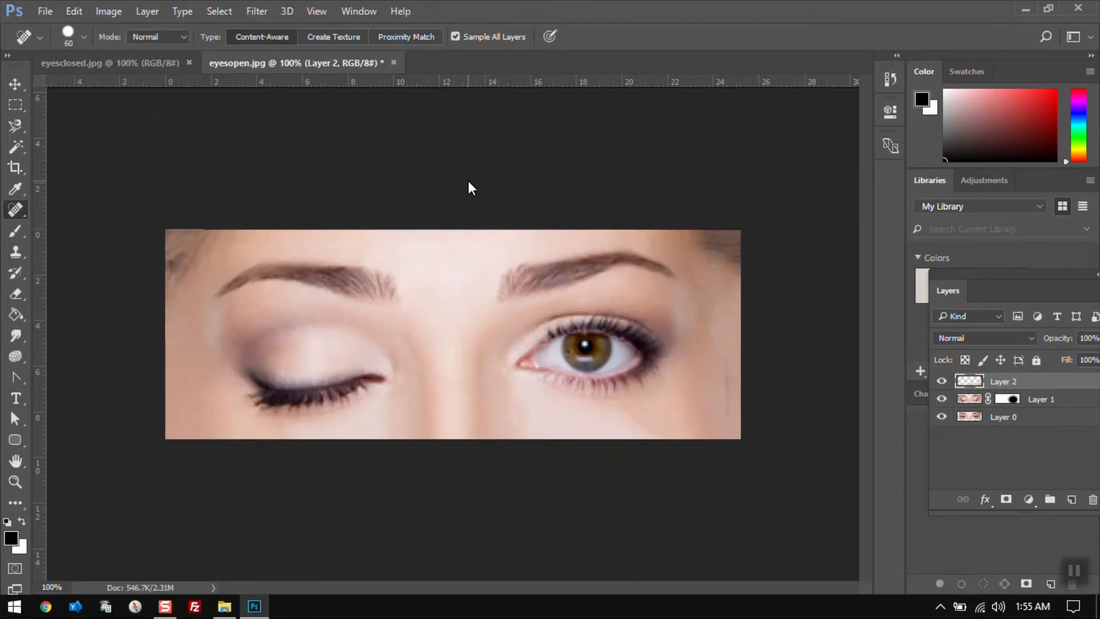
pyautogui.click(394, 63)
pyautogui.click(570, 243)
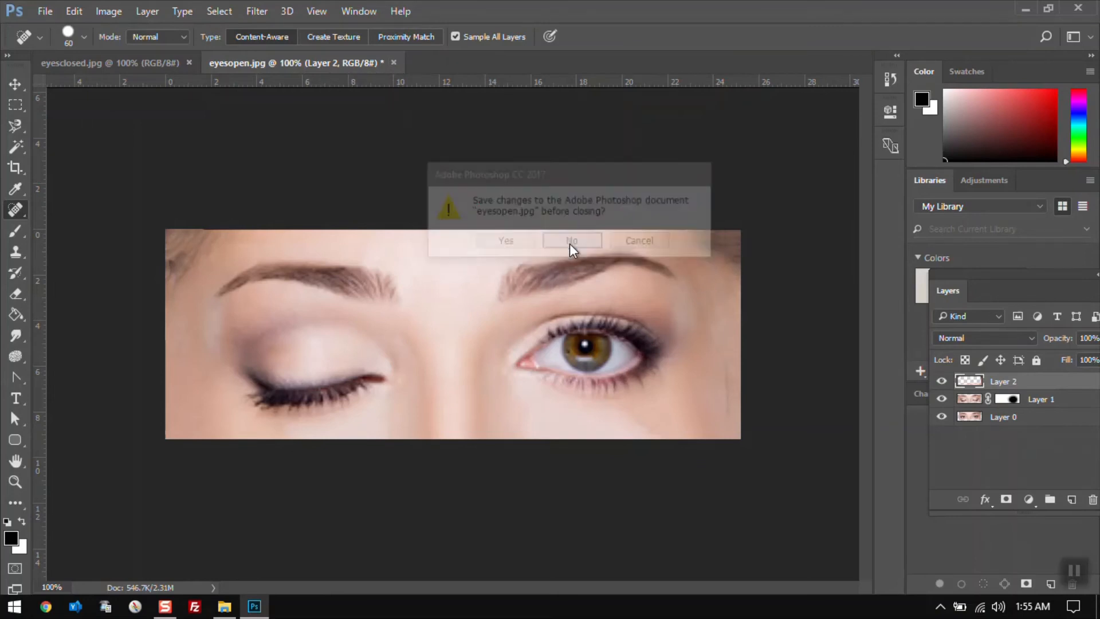
pyautogui.click(188, 62)
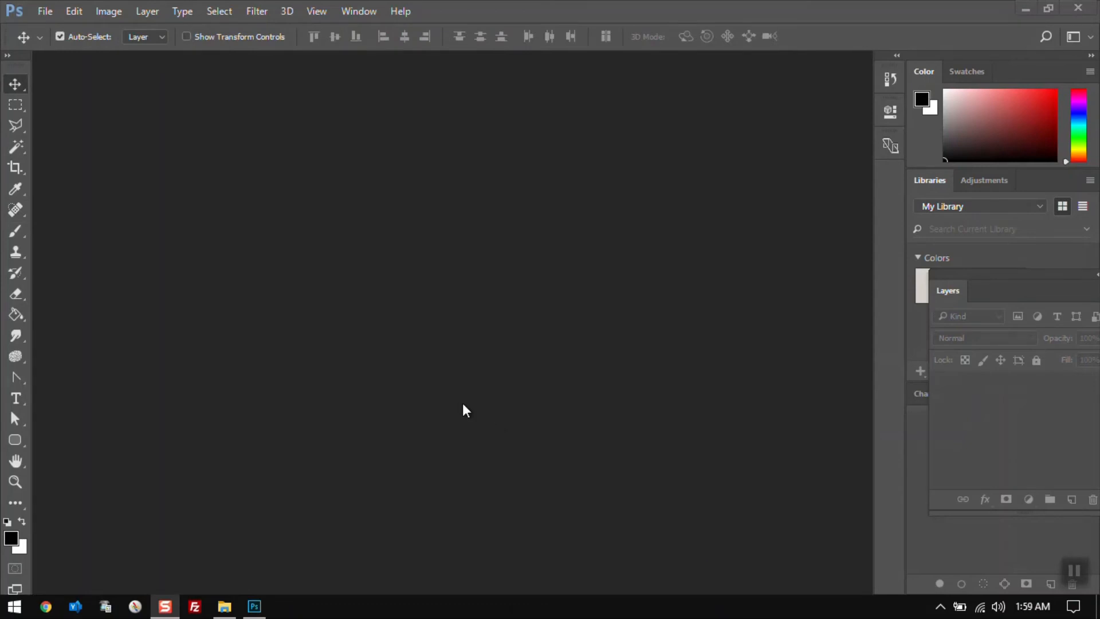
pyautogui.click(45, 12)
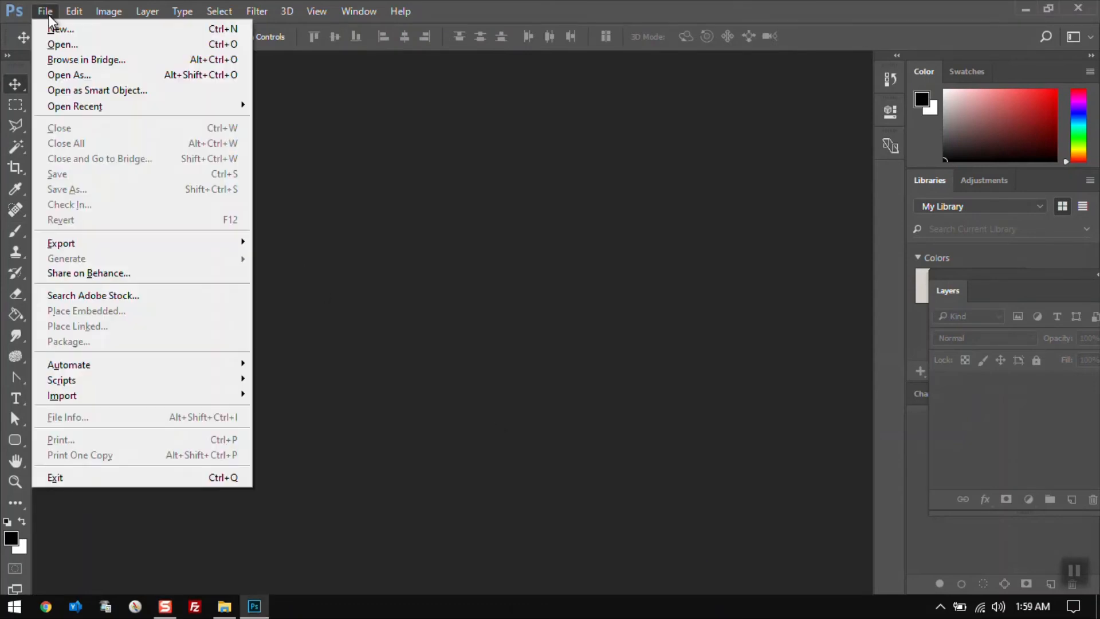
pyautogui.moveTo(76, 13)
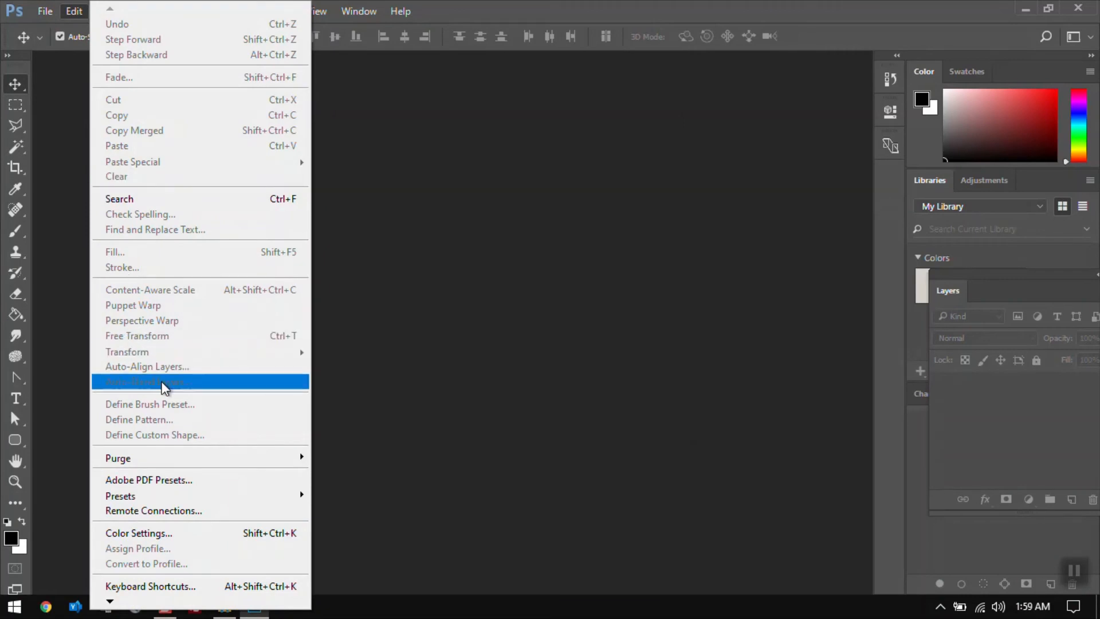
pyautogui.click(436, 313)
# Switch to File Explorer and drag woman.jpg and woman01.jpg from the ref1 folder into Photoshop to open them
pyautogui.hotkey('alt', 'Tab')
pyautogui.press('Tab')
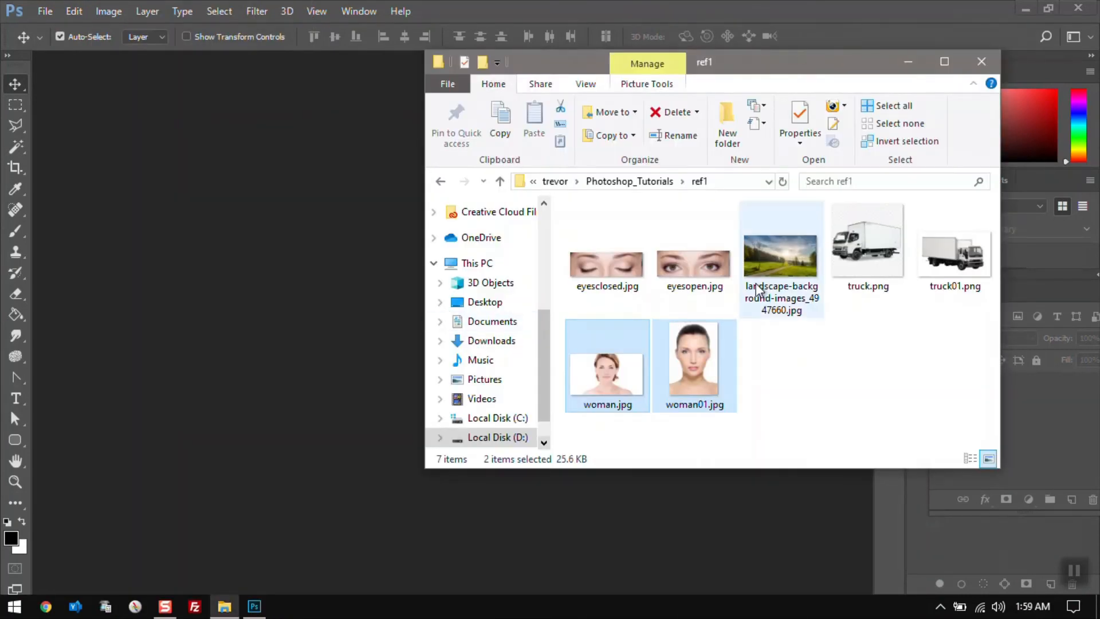
pyautogui.click(614, 360)
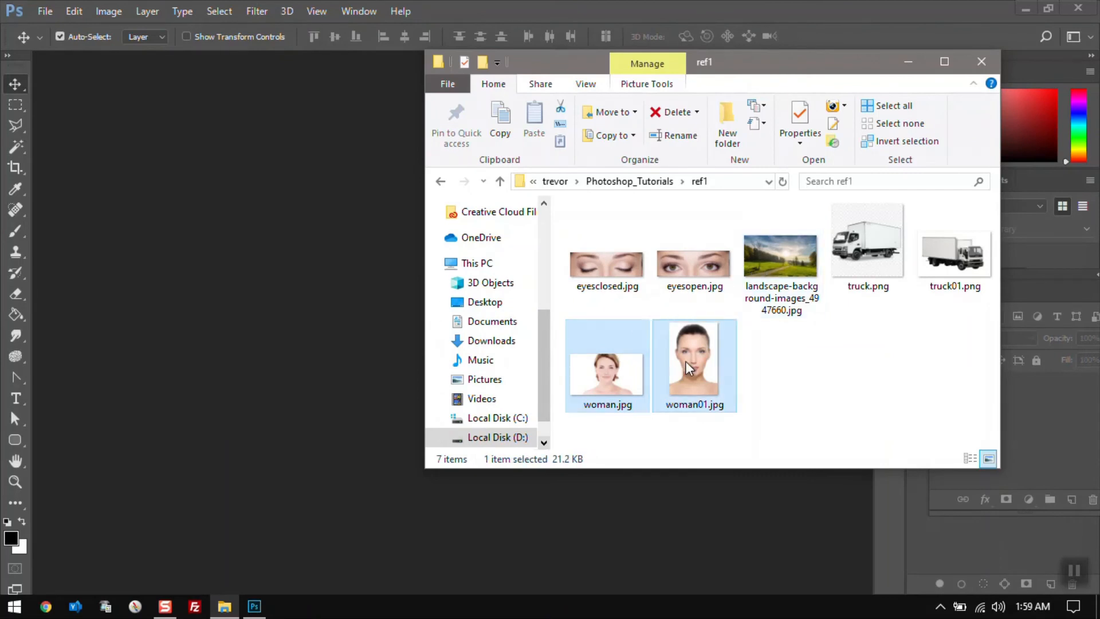
pyautogui.keyDown('ctrl'); pyautogui.click(659, 366); pyautogui.keyUp('ctrl')
pyautogui.moveTo(659, 365); pyautogui.dragTo(393, 271)
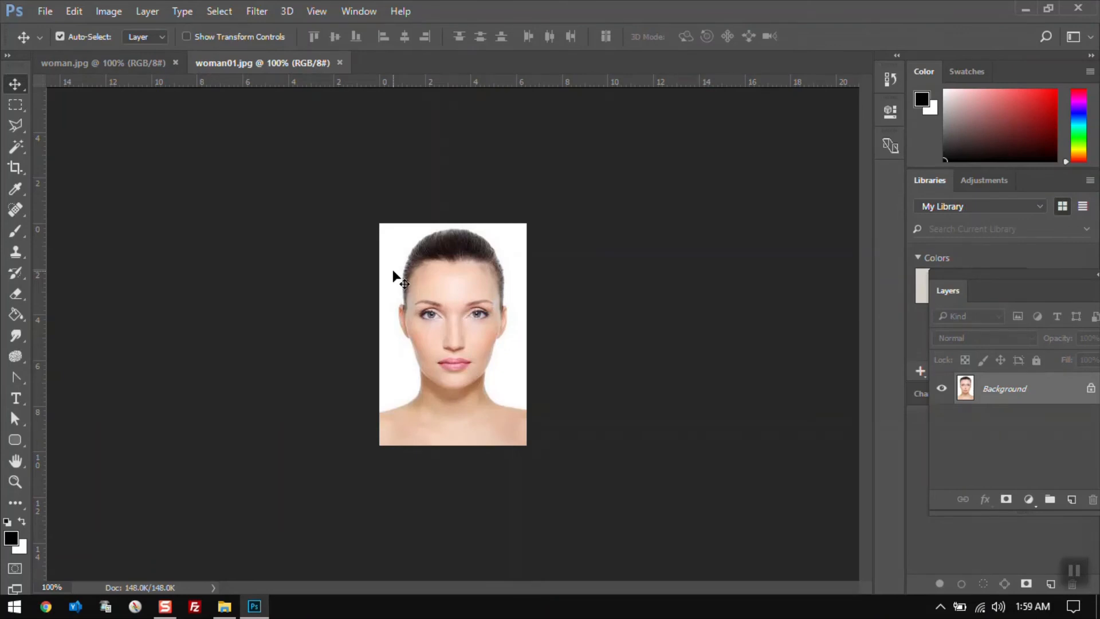
pyautogui.click(140, 62)
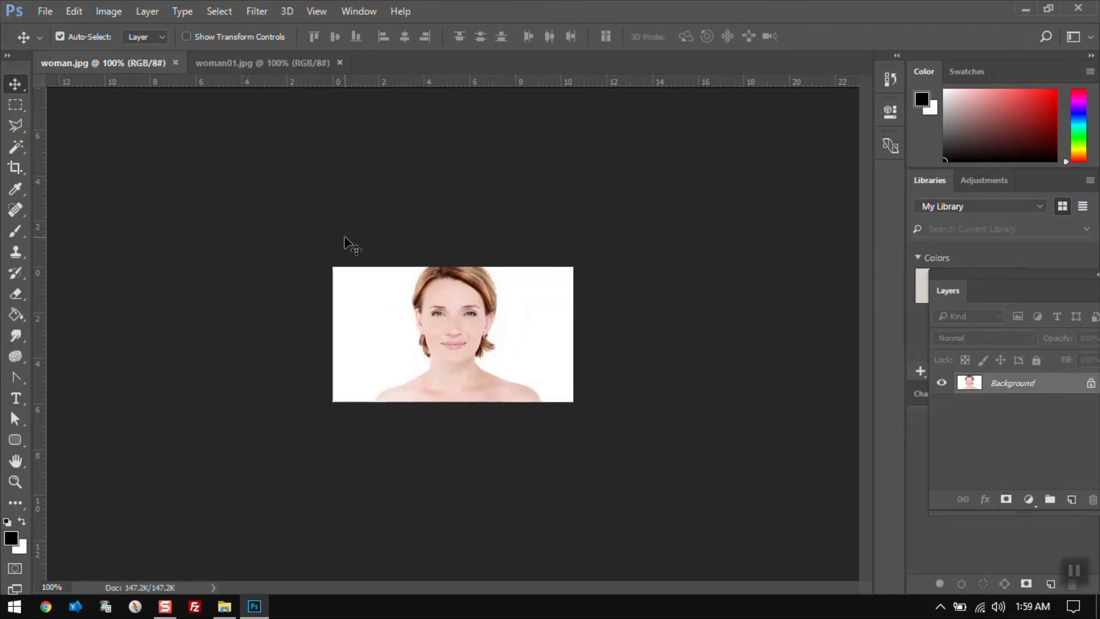
pyautogui.click(260, 67)
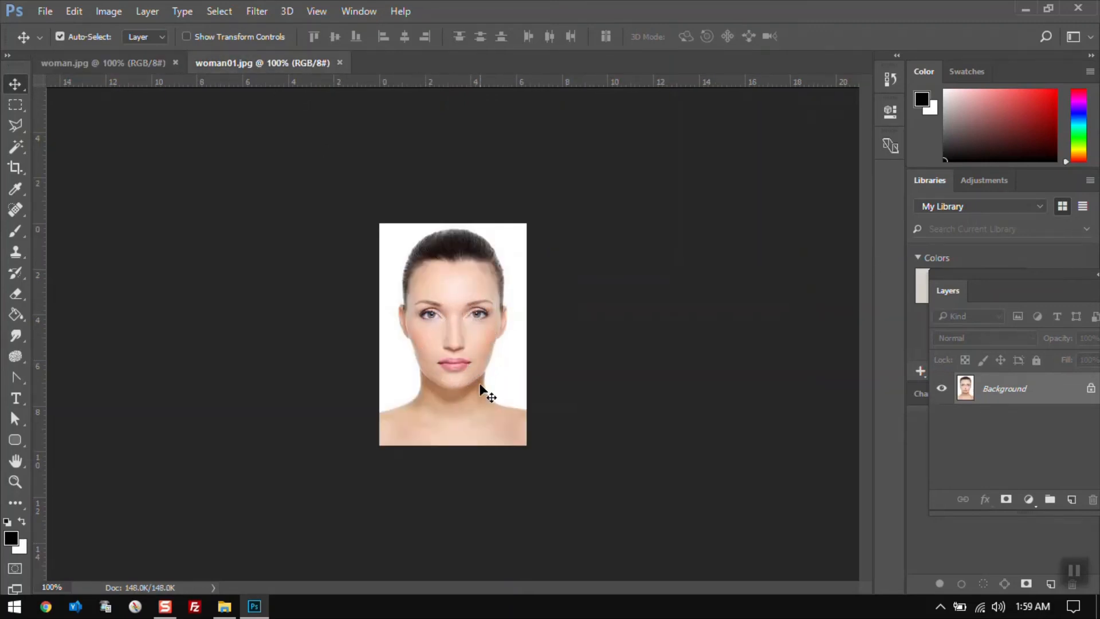
pyautogui.hotkey('ctrl', 'Tab')
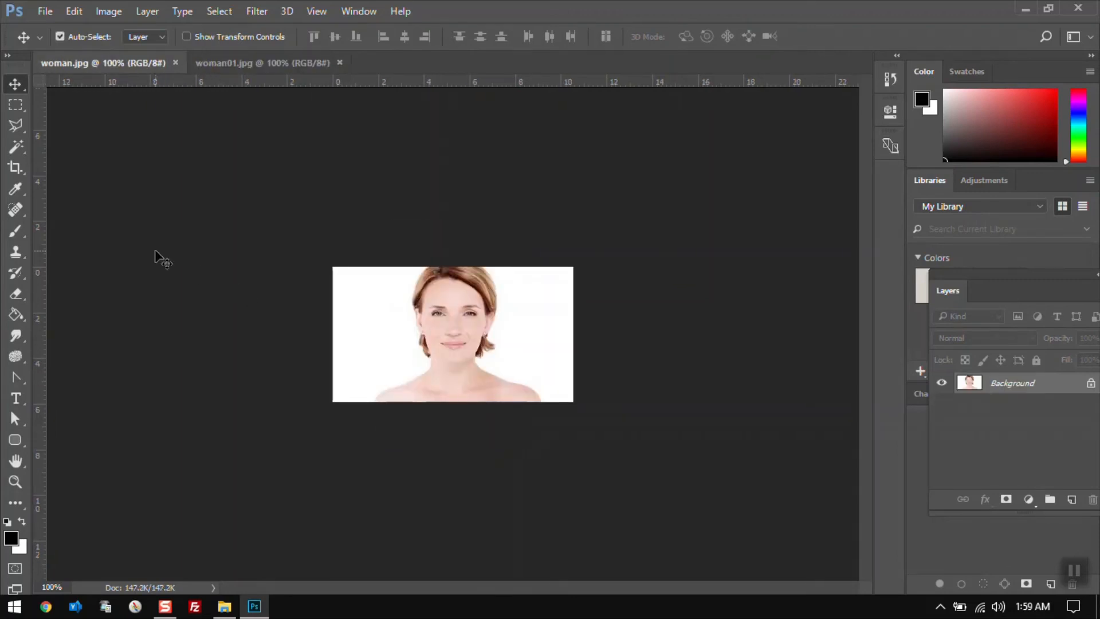
# Outline the face in woman.jpg with the Polygonal Lasso tool and copy the selection
pyautogui.click(17, 126)
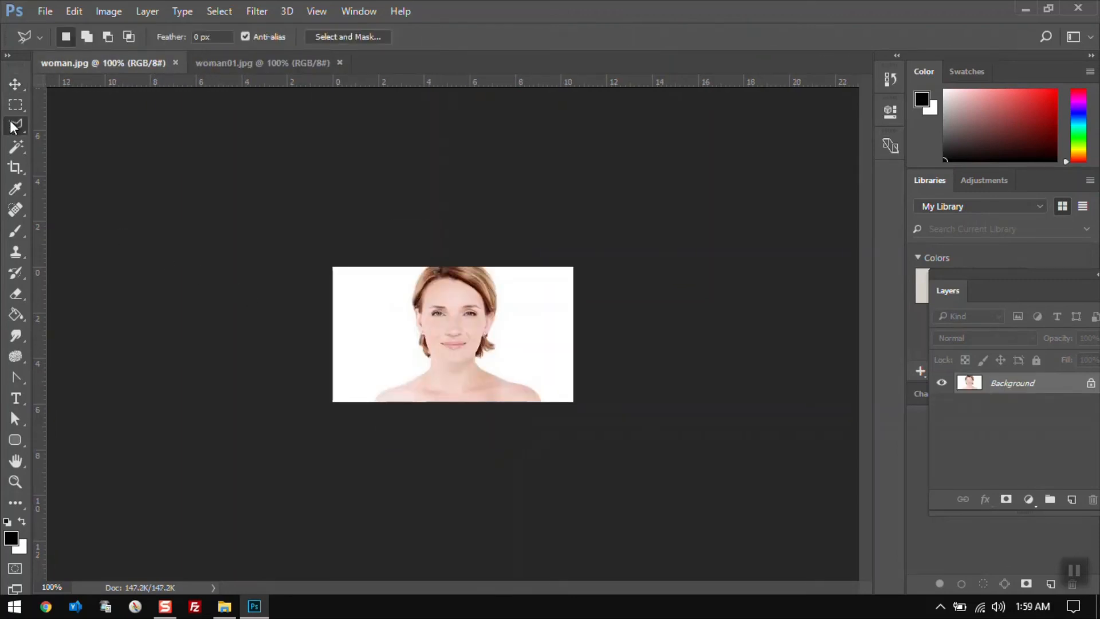
pyautogui.click(462, 354)
pyautogui.click(480, 301)
pyautogui.click(464, 292)
pyautogui.click(440, 293)
pyautogui.click(429, 300)
pyautogui.click(431, 344)
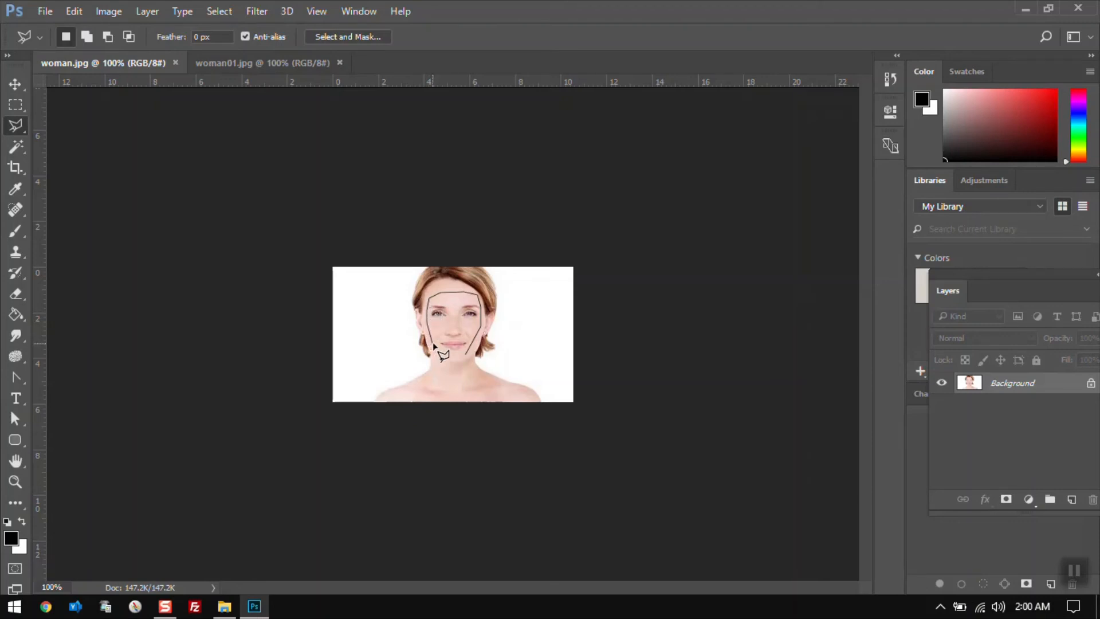
pyautogui.click(448, 355)
pyautogui.click(464, 356)
pyautogui.click(74, 12)
pyautogui.click(135, 115)
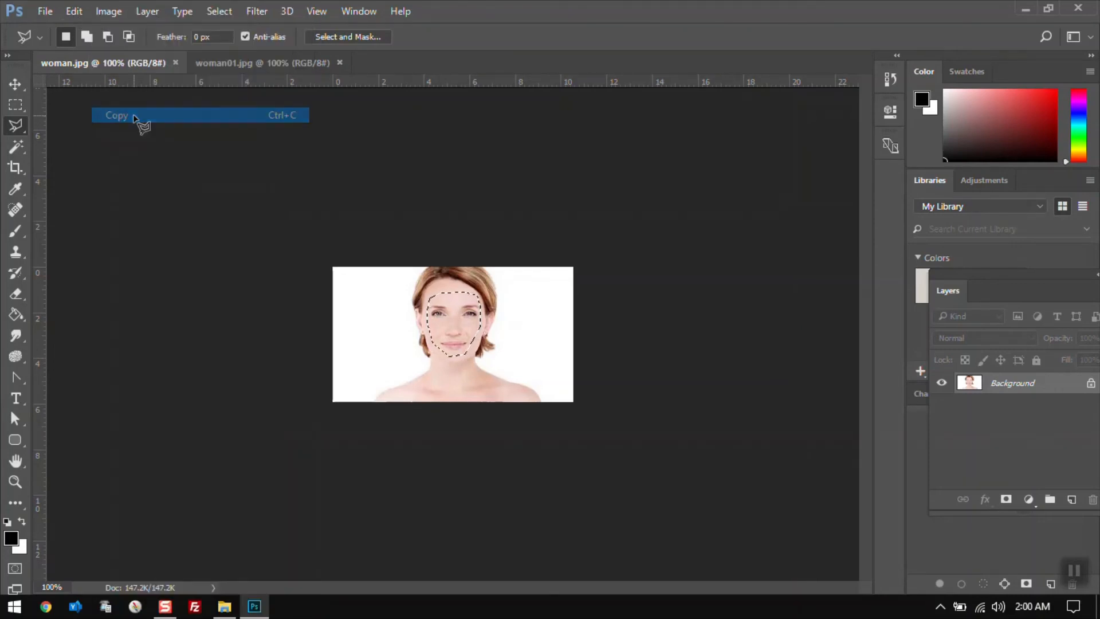
# Paste the copied face into woman01.jpg as a new layer
pyautogui.click(271, 63)
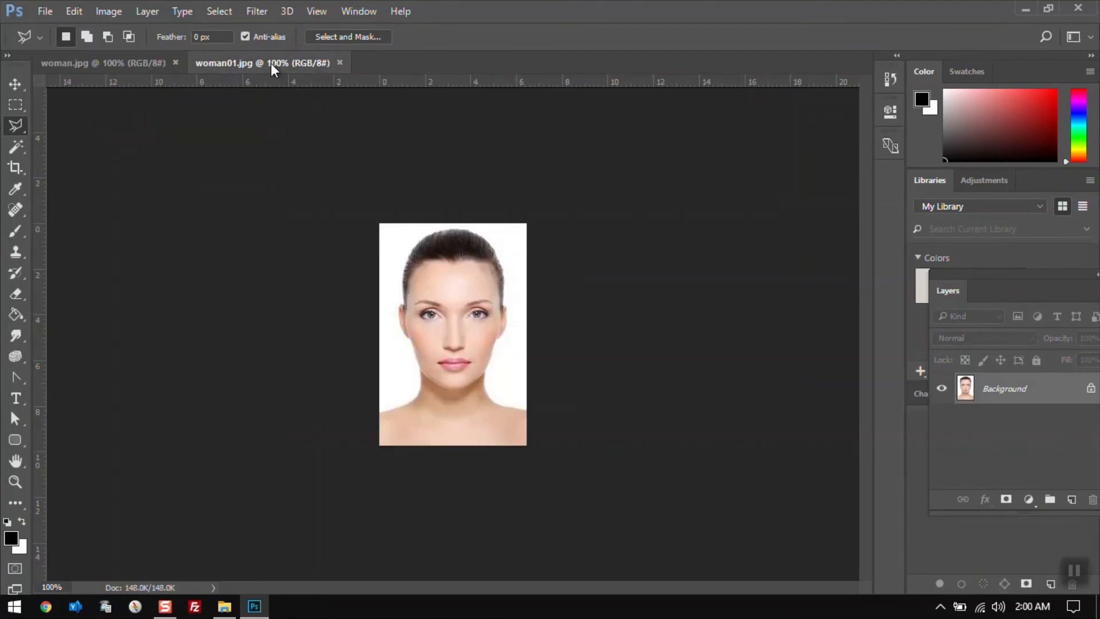
pyautogui.click(74, 12)
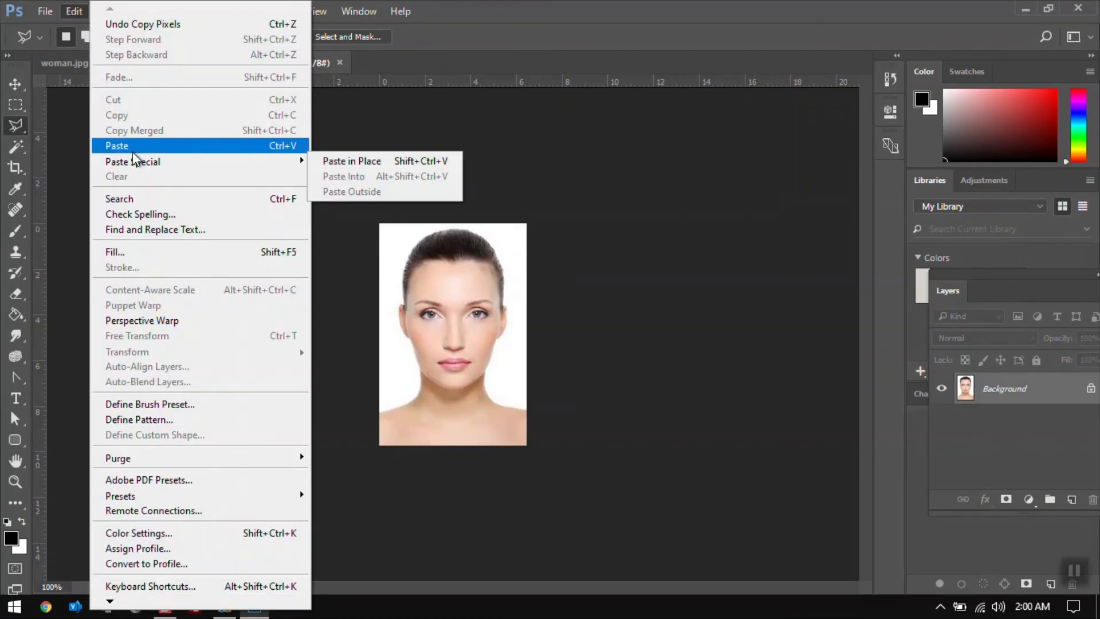
pyautogui.click(130, 148)
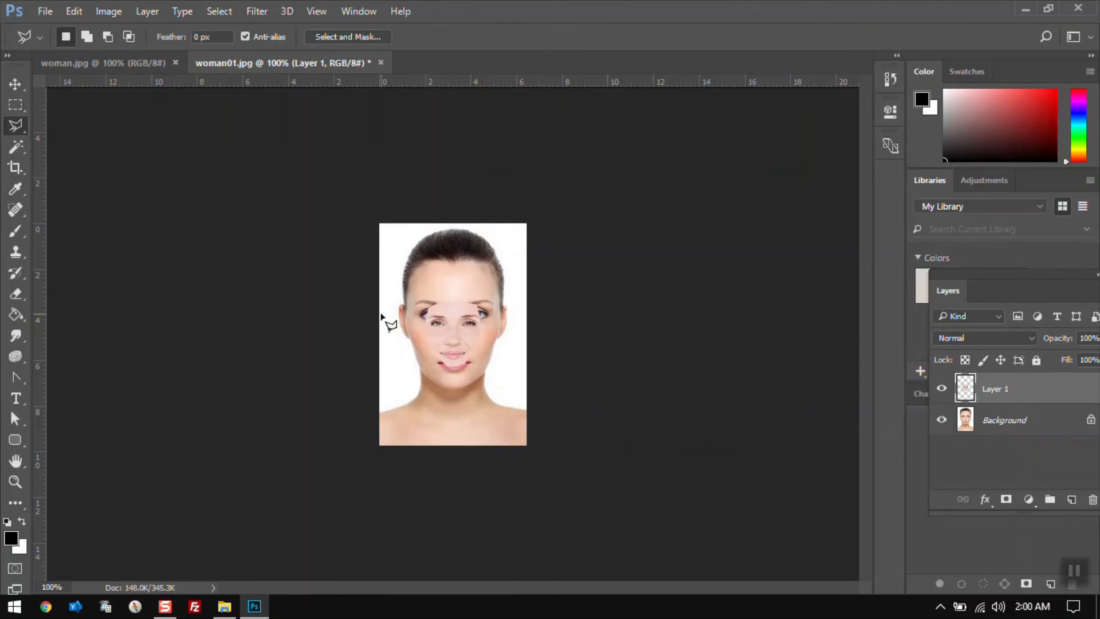
# Free Transform the pasted face, enlarging it to about 143% width and 144% height over the woman's face
pyautogui.press('v')
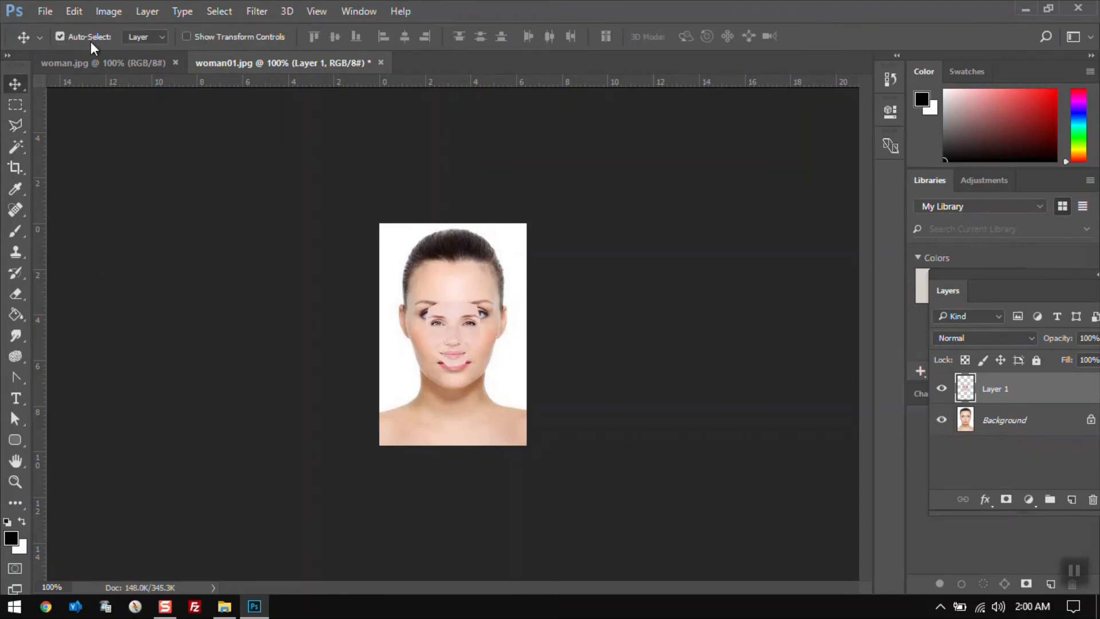
pyautogui.click(73, 10)
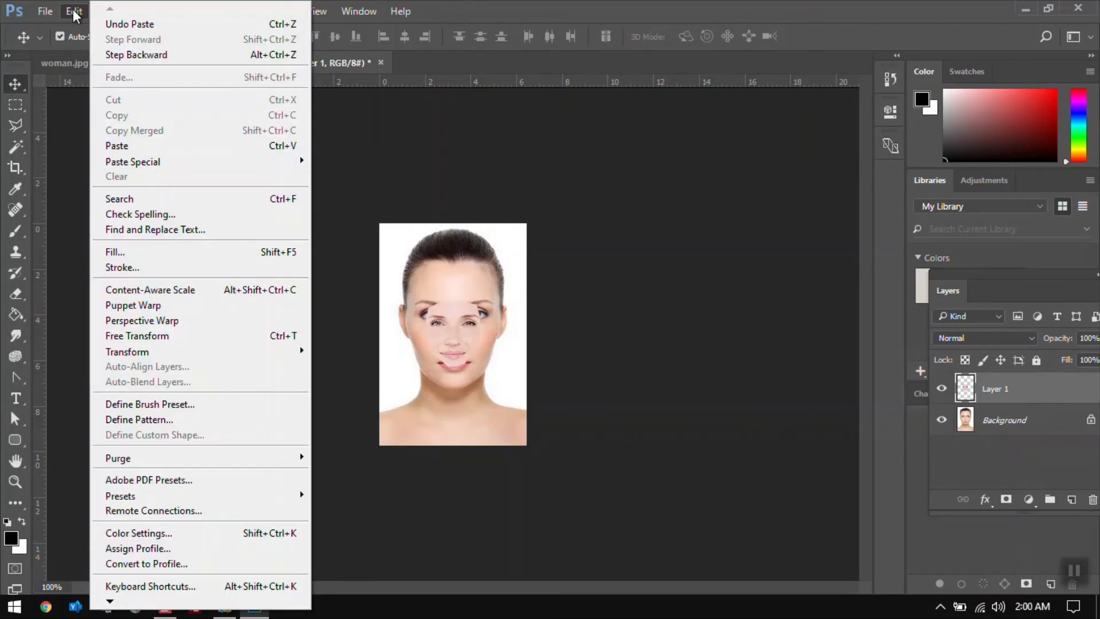
pyautogui.click(182, 339)
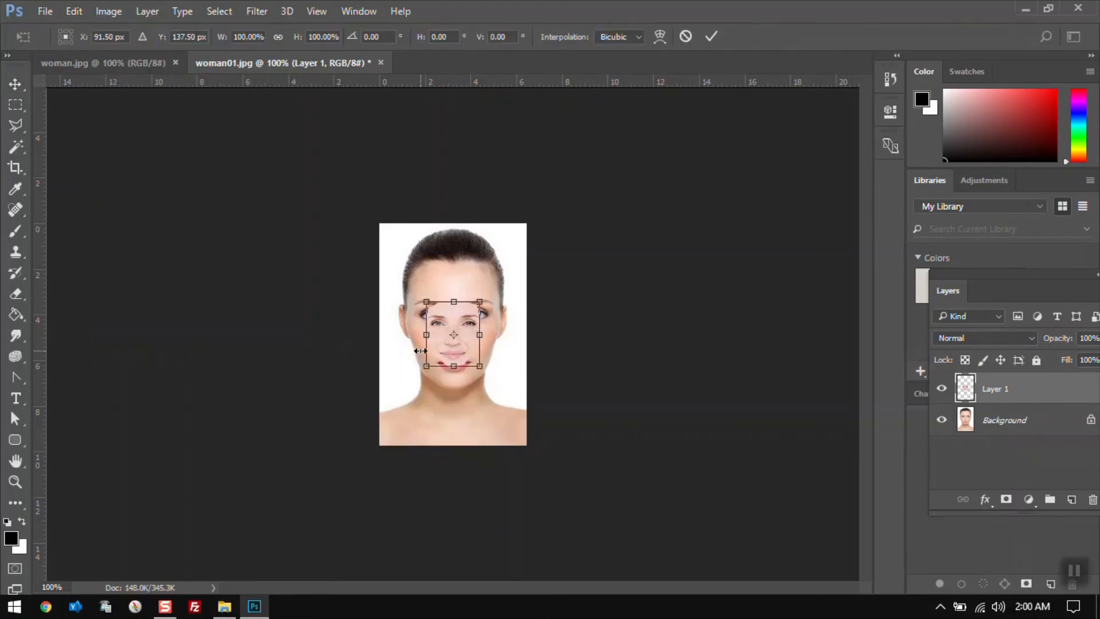
pyautogui.moveTo(425, 303); pyautogui.dragTo(411, 286)
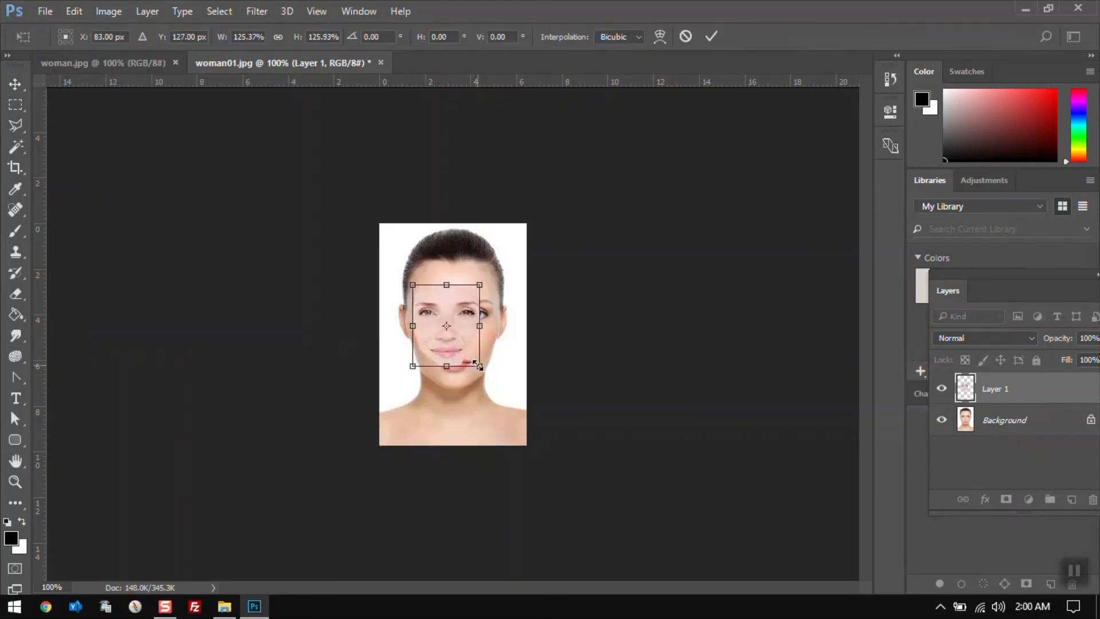
pyautogui.moveTo(480, 366); pyautogui.dragTo(489, 378)
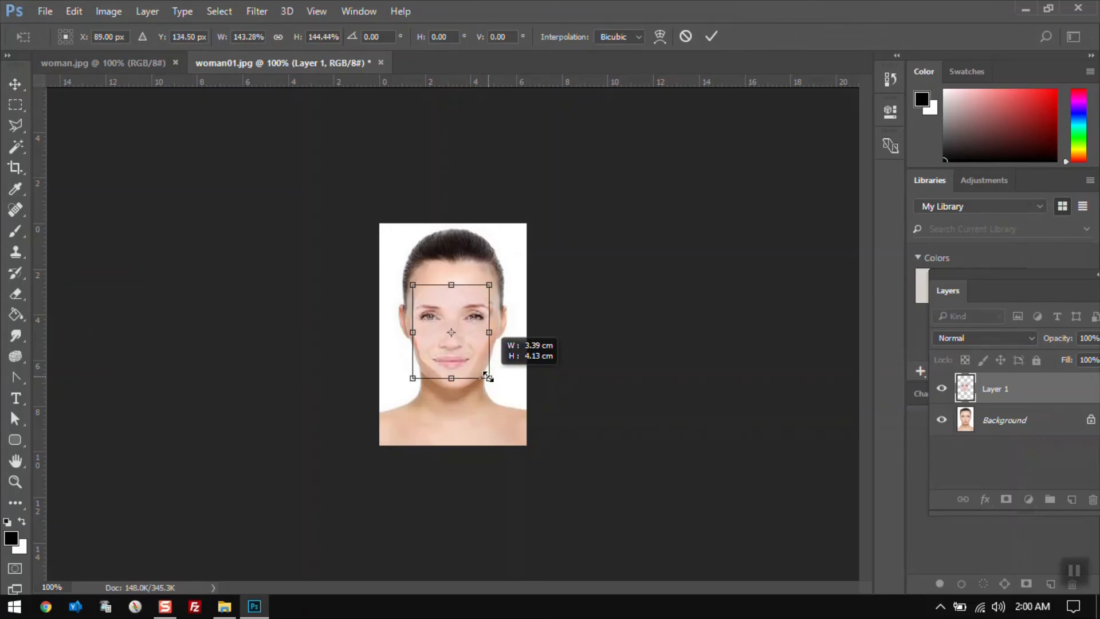
pyautogui.press('Return')
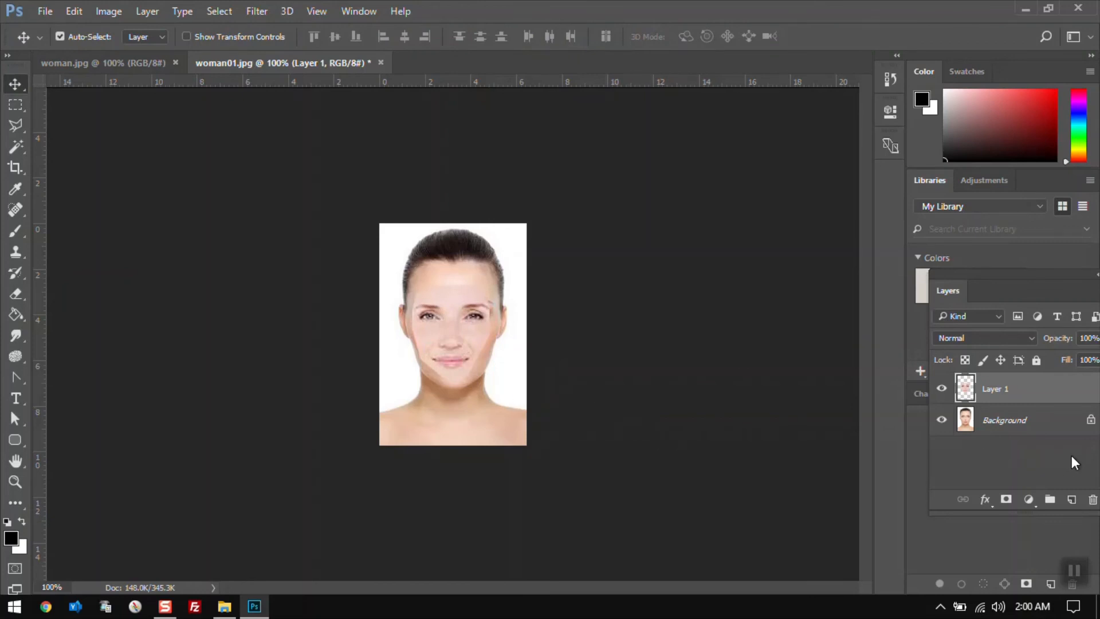
# Convert the Background layer into an editable Layer 0
pyautogui.doubleClick(1038, 429)
pyautogui.click(687, 183)
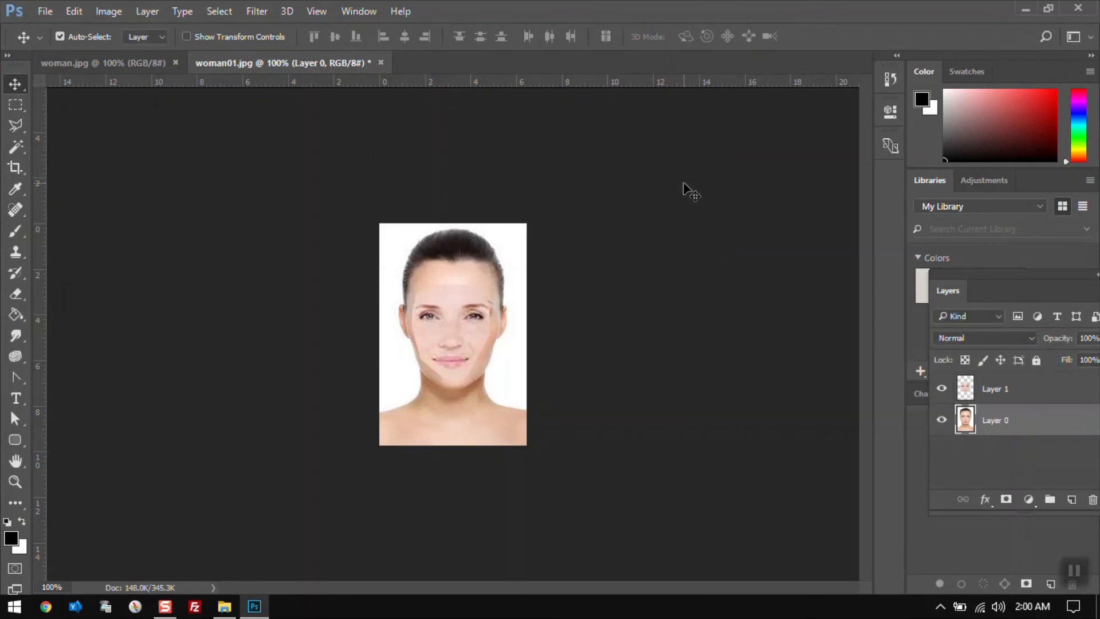
# Load Layer 1's pixels as a selection and clear that area from Layer 0
pyautogui.click(1001, 391)
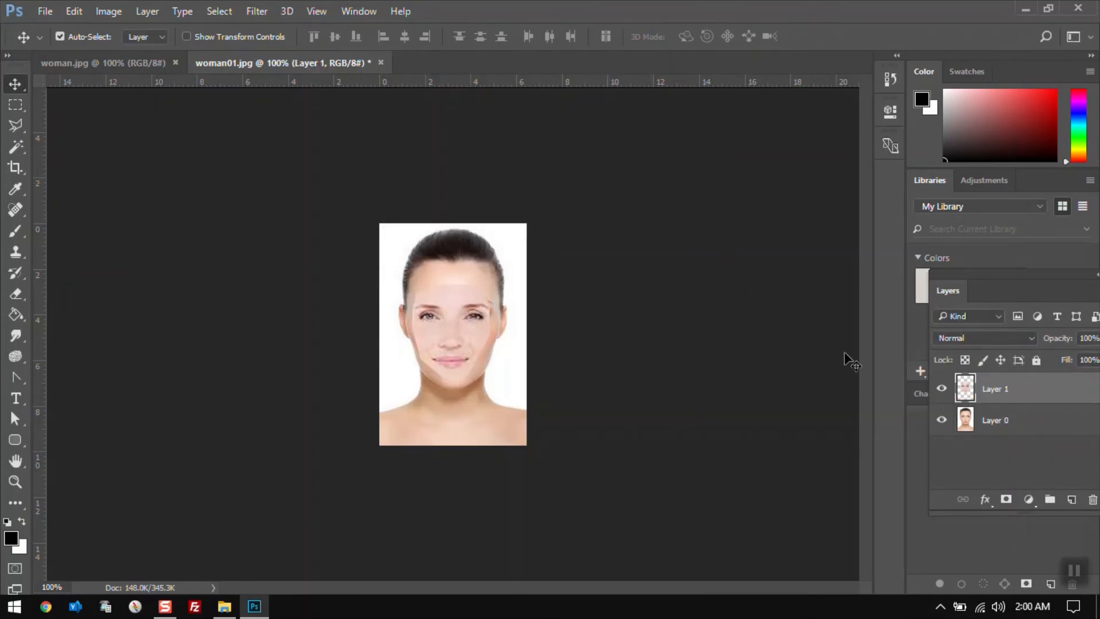
pyautogui.click(942, 389)
pyautogui.click(943, 390)
pyautogui.keyDown('ctrl'); pyautogui.click(965, 390); pyautogui.keyUp('ctrl')
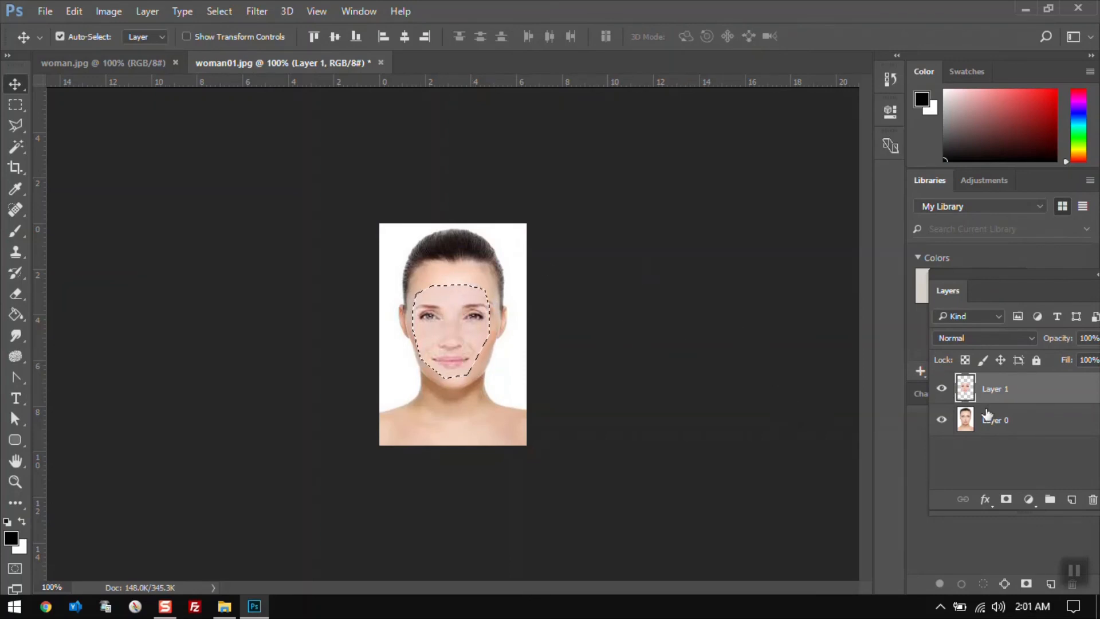
pyautogui.click(1028, 427)
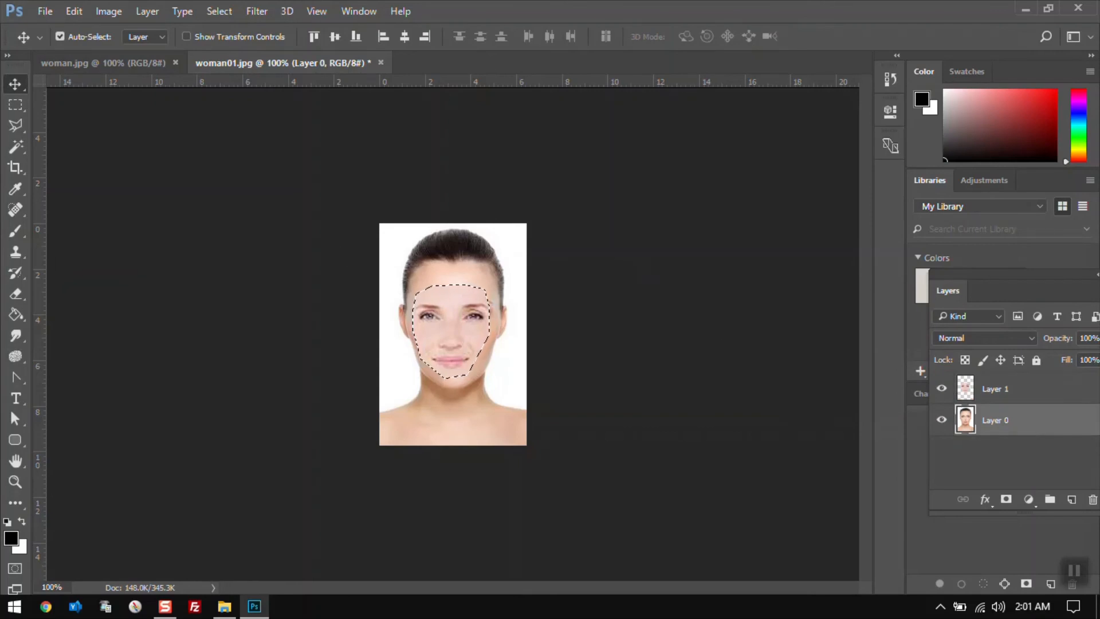
pyautogui.click(73, 10)
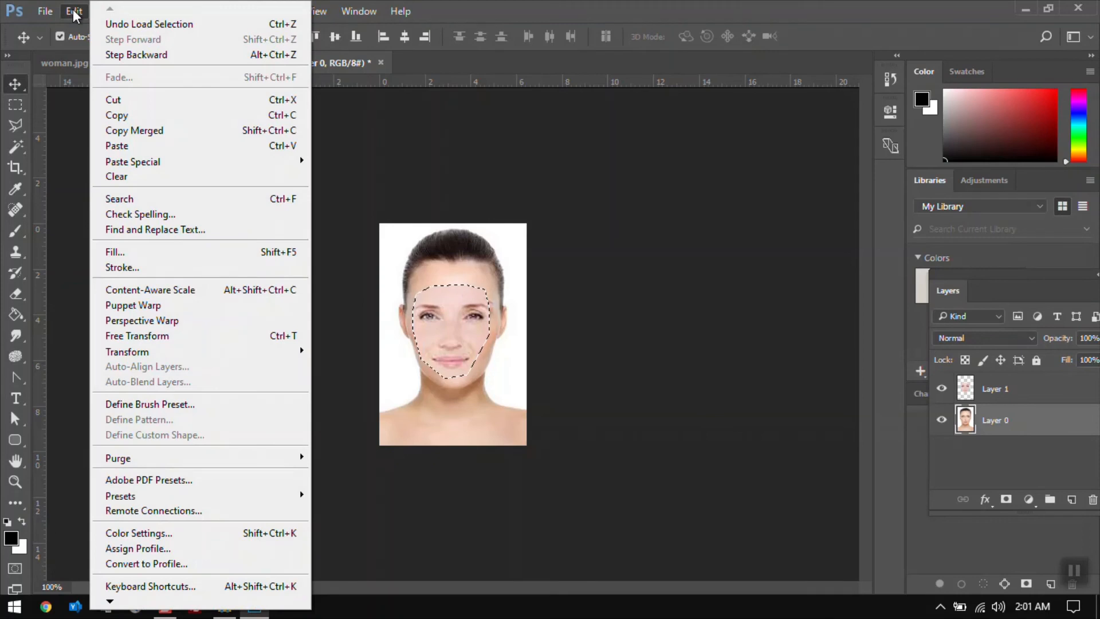
pyautogui.click(125, 176)
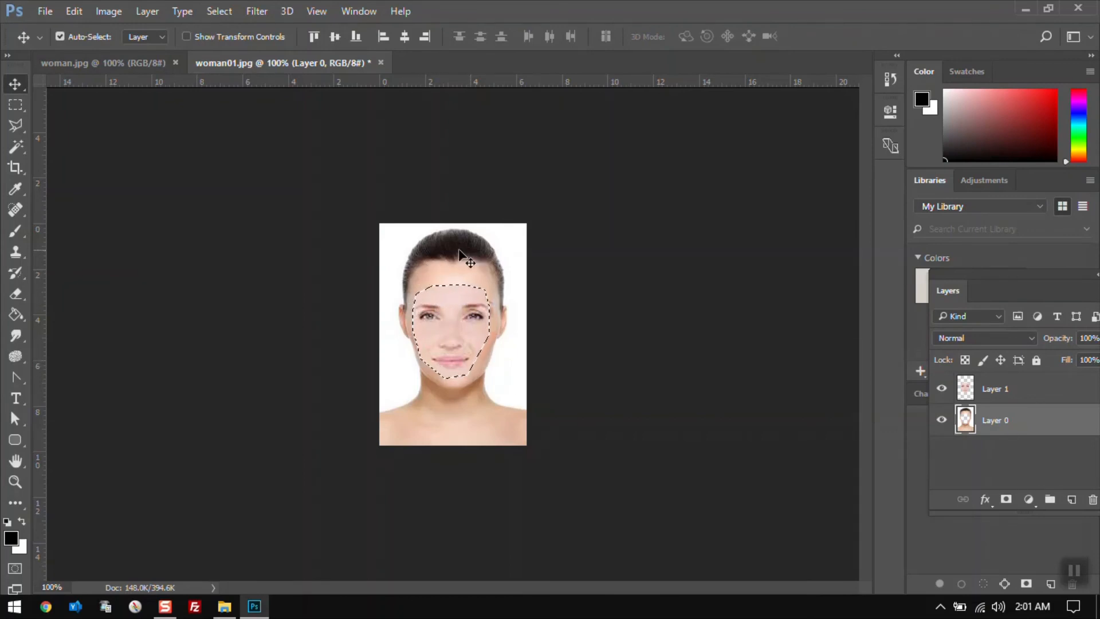
# Toggle the top layer's visibility on and off to inspect the cleared area
pyautogui.click(944, 389)
pyautogui.click(944, 389)
pyautogui.click(944, 388)
pyautogui.click(945, 388)
# Deselect and enlarge Layer 1's face with Free Transform to about 114% width and height
pyautogui.click(1015, 394)
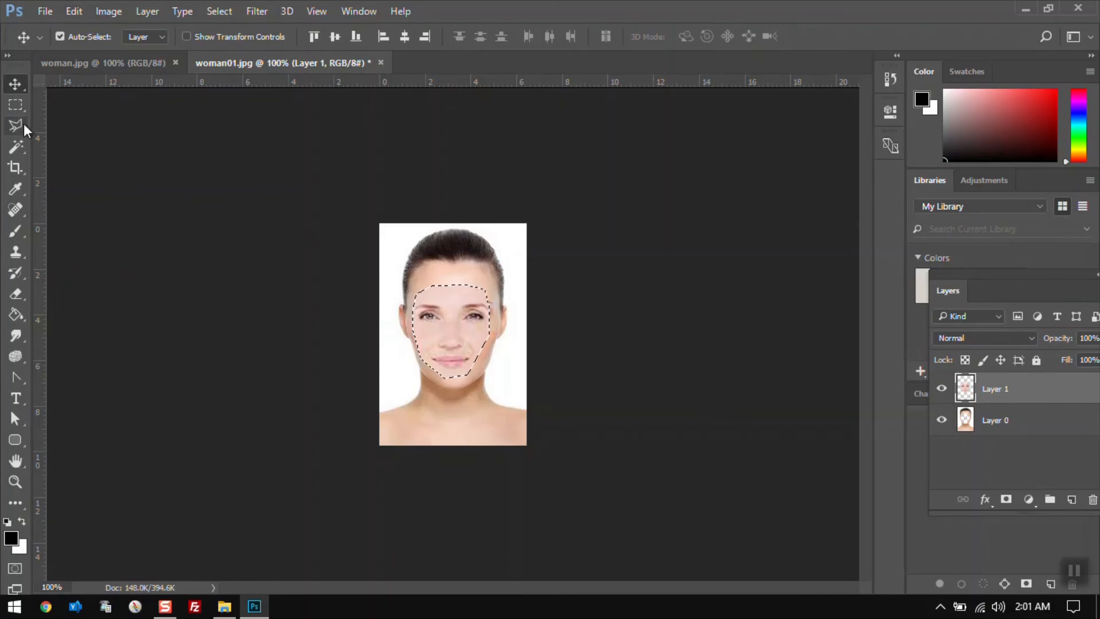
pyautogui.click(15, 106)
pyautogui.click(400, 253)
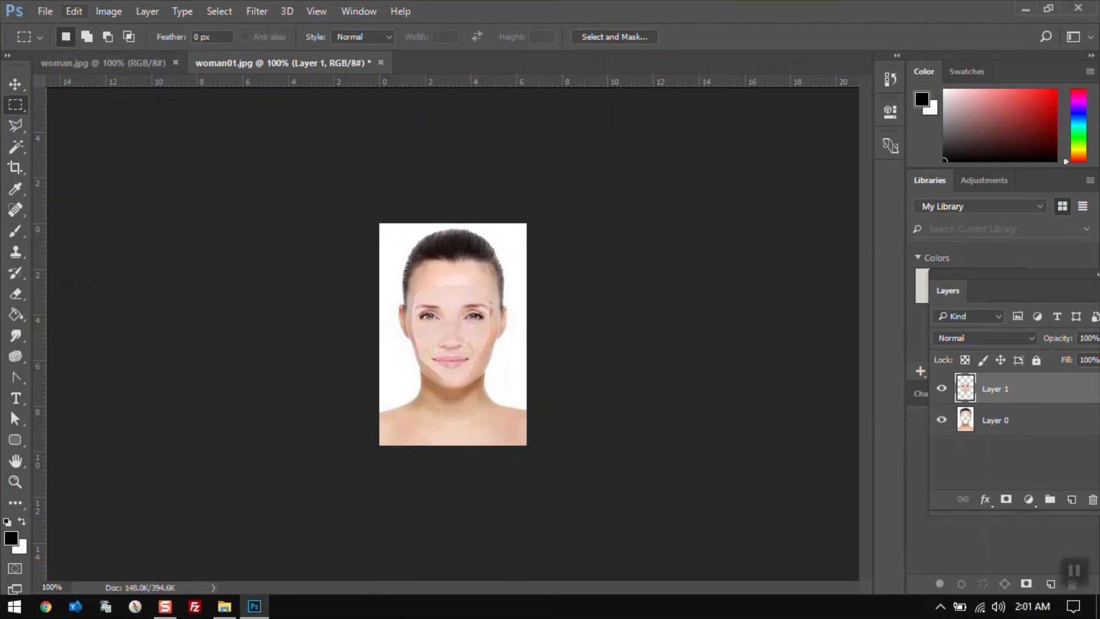
pyautogui.click(78, 12)
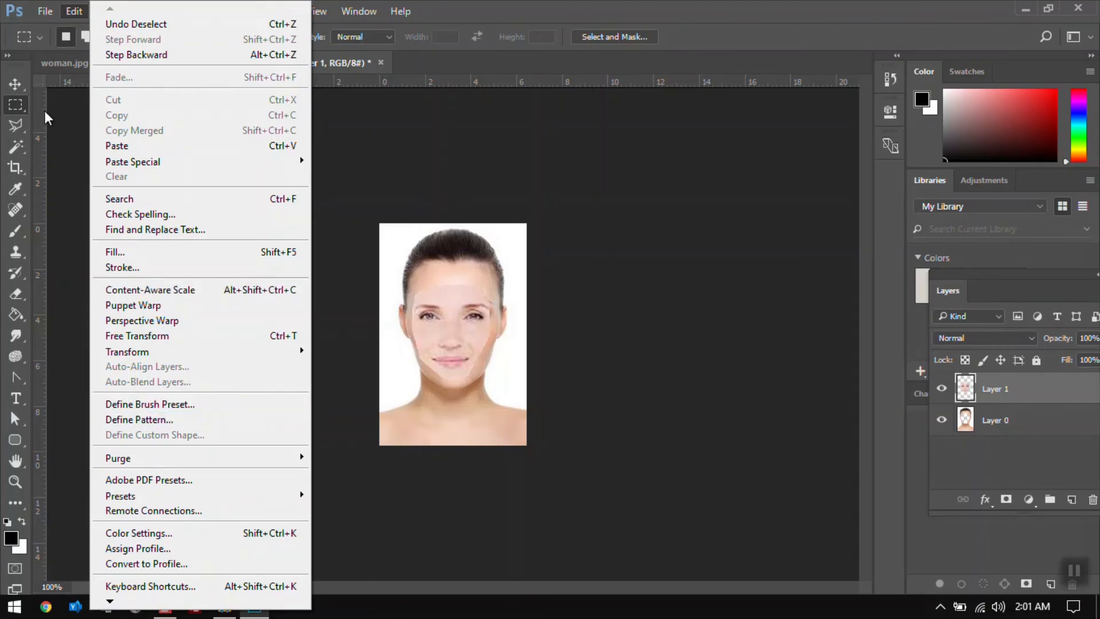
pyautogui.click(163, 338)
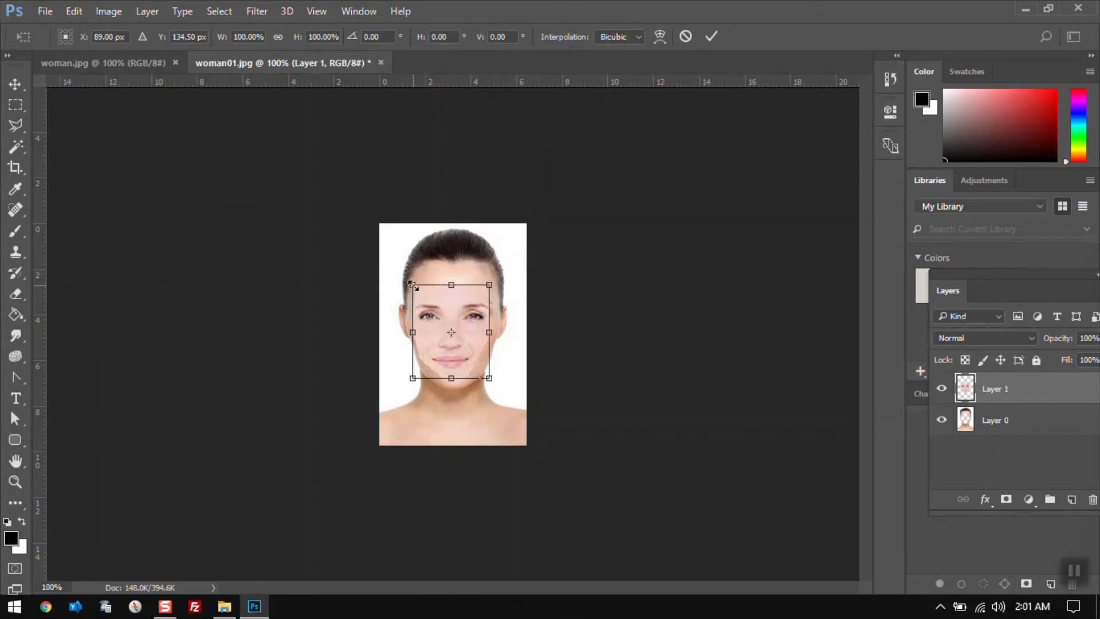
pyautogui.moveTo(411, 281); pyautogui.dragTo(407, 277)
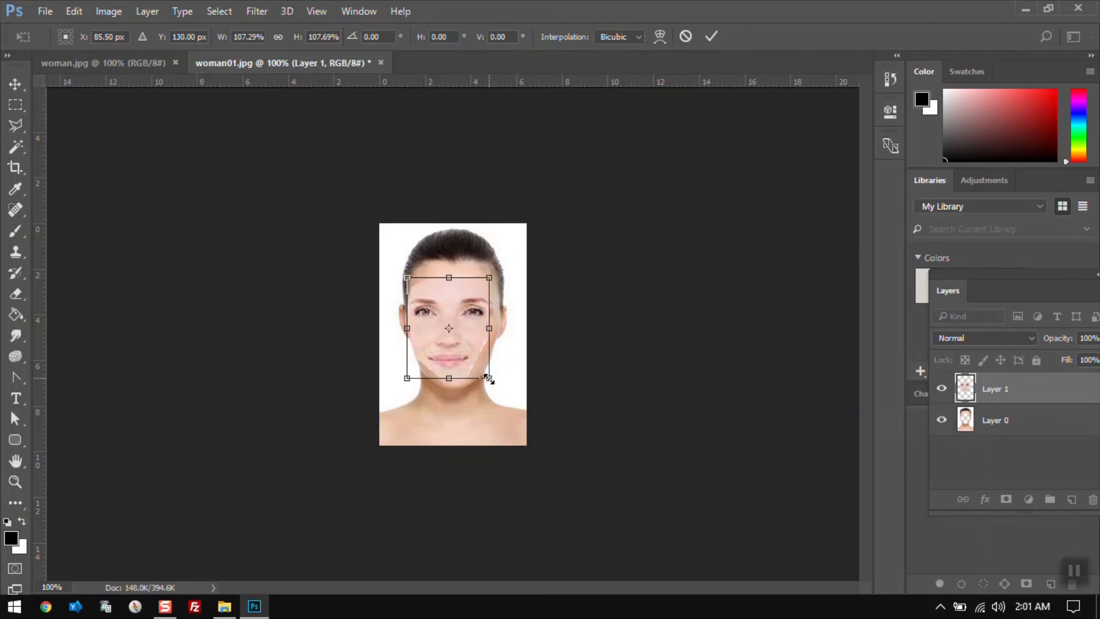
pyautogui.moveTo(488, 379); pyautogui.dragTo(494, 382)
pyautogui.moveTo(494, 382); pyautogui.dragTo(494, 382)
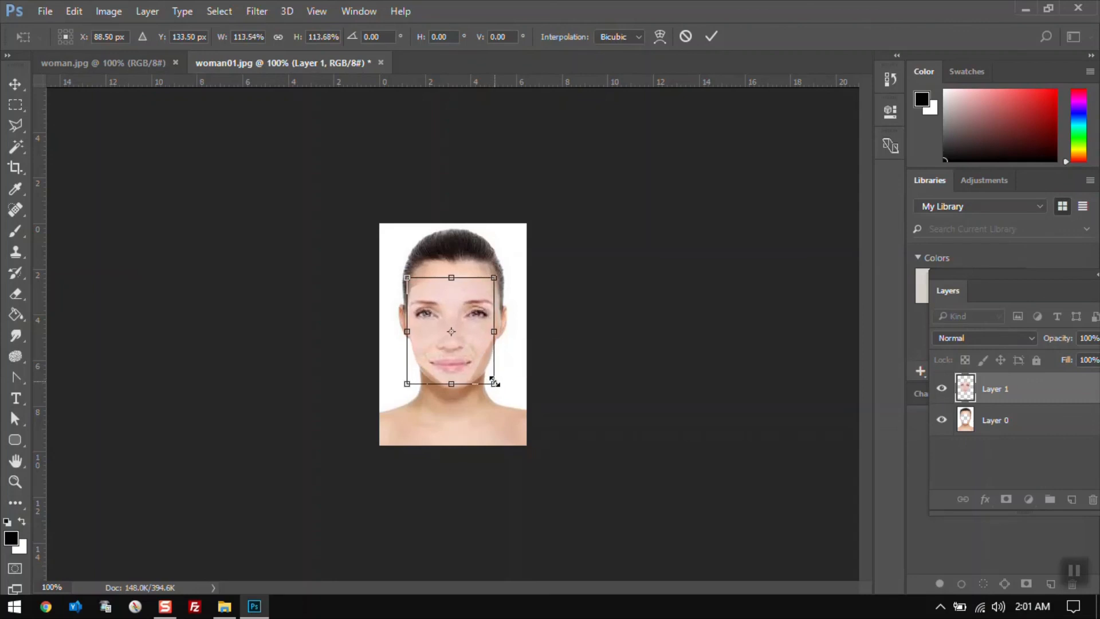
pyautogui.press('m')
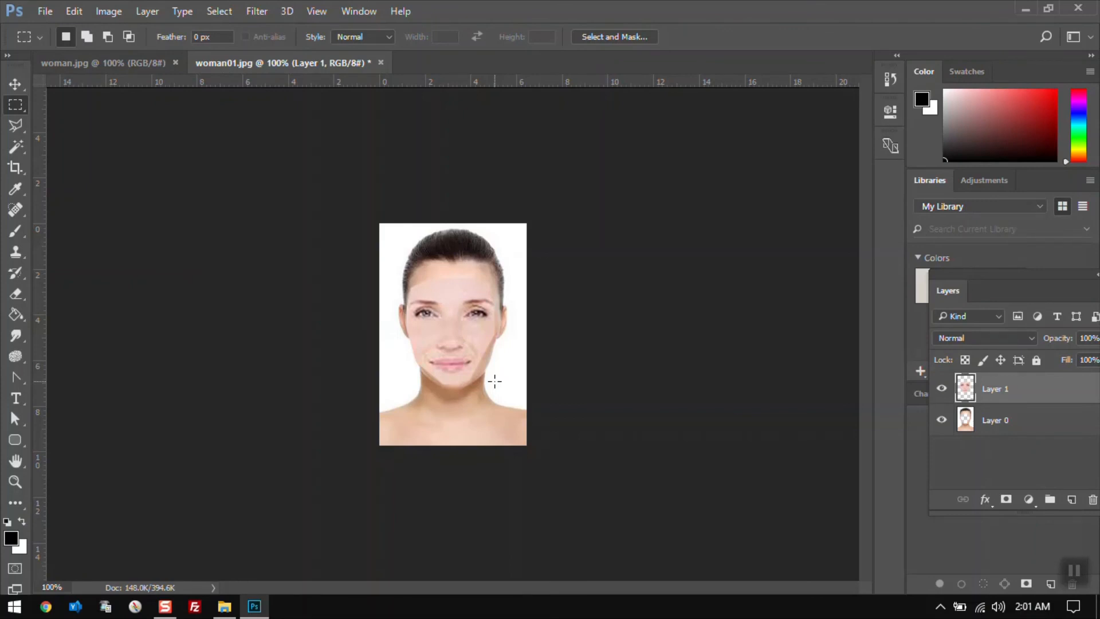
pyautogui.press('v')
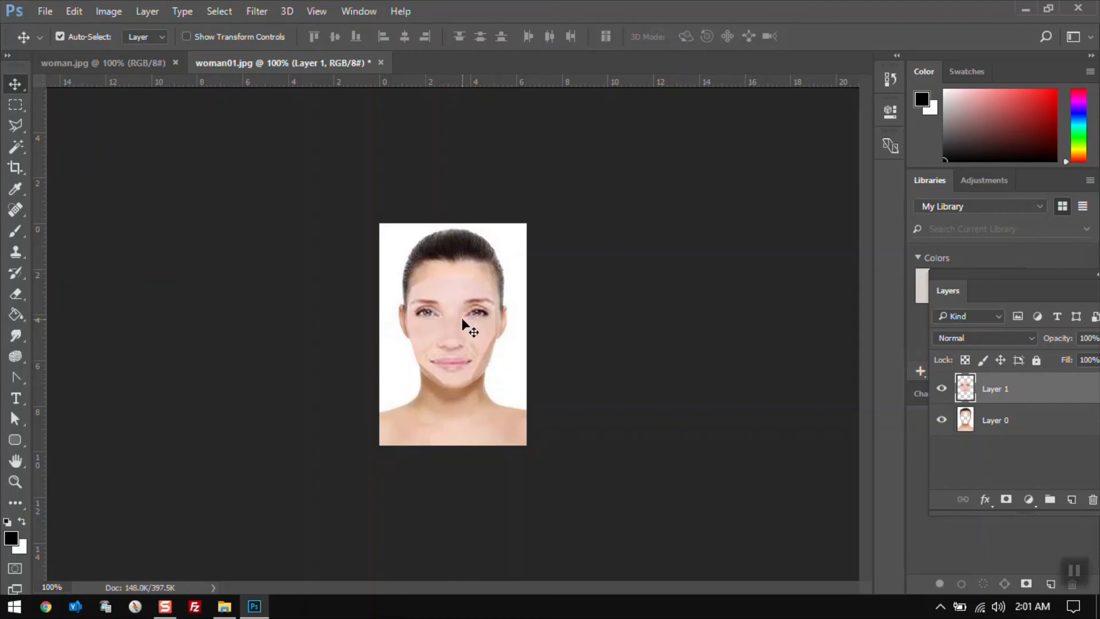
# Auto-blend Layer 0 and Layer 1 with the Panorama method, seamless tones and content-aware fill enabled
pyautogui.keyDown('shift'); pyautogui.click(1023, 427); pyautogui.keyUp('shift')
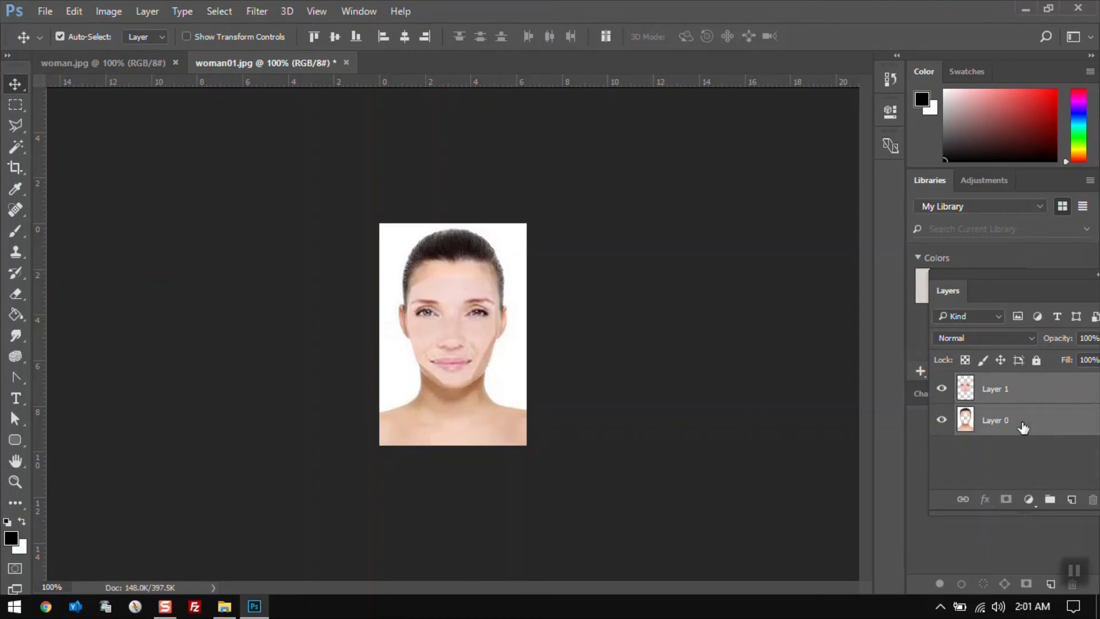
pyautogui.click(75, 11)
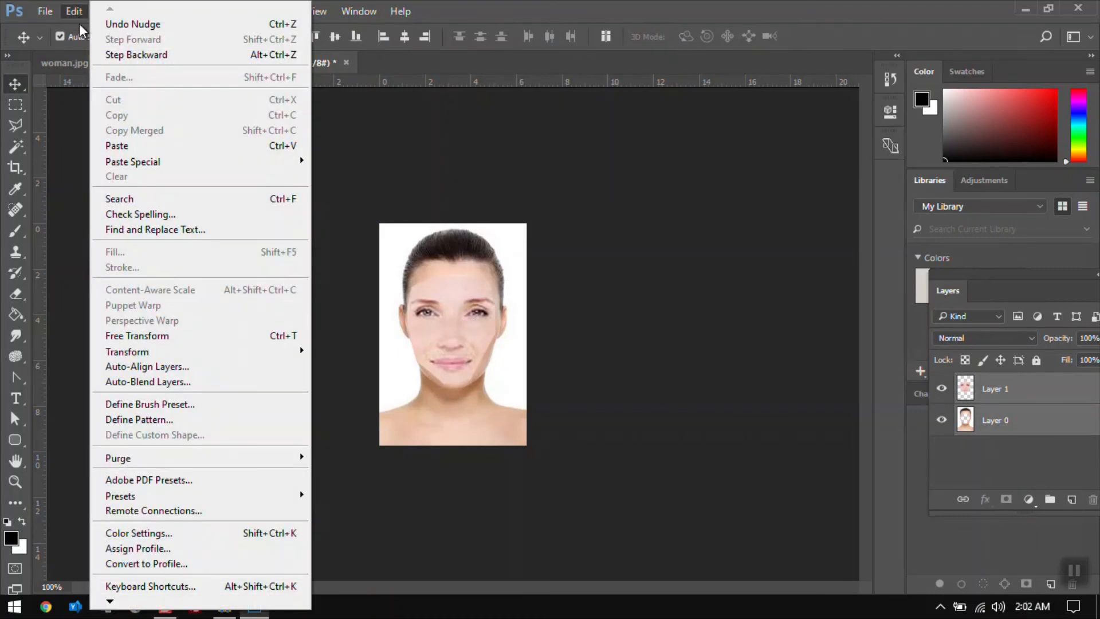
pyautogui.click(201, 385)
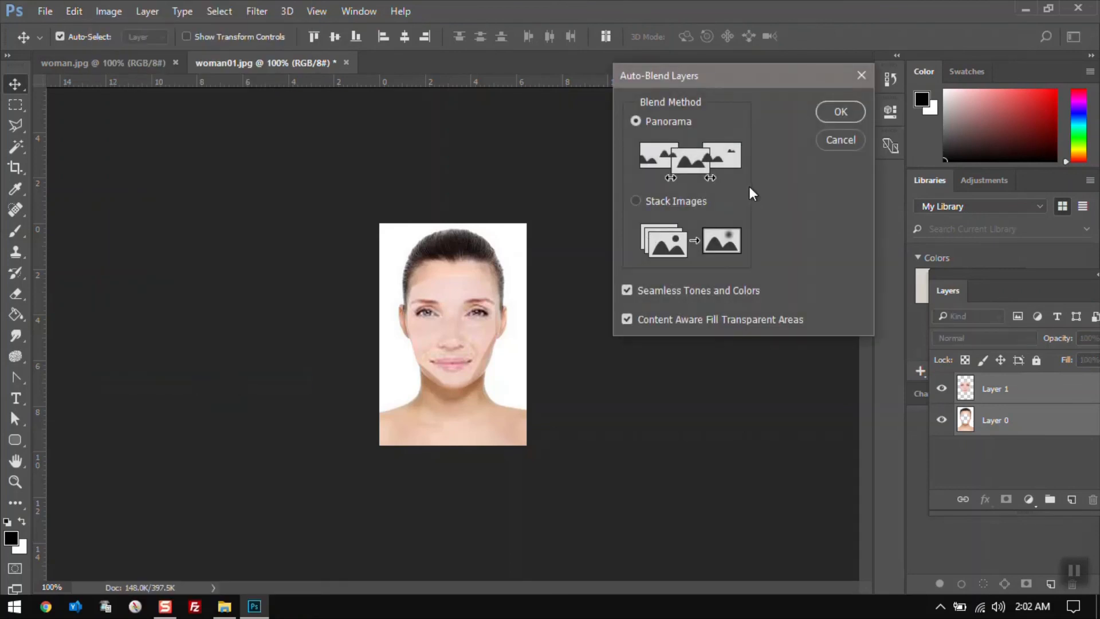
pyautogui.click(839, 112)
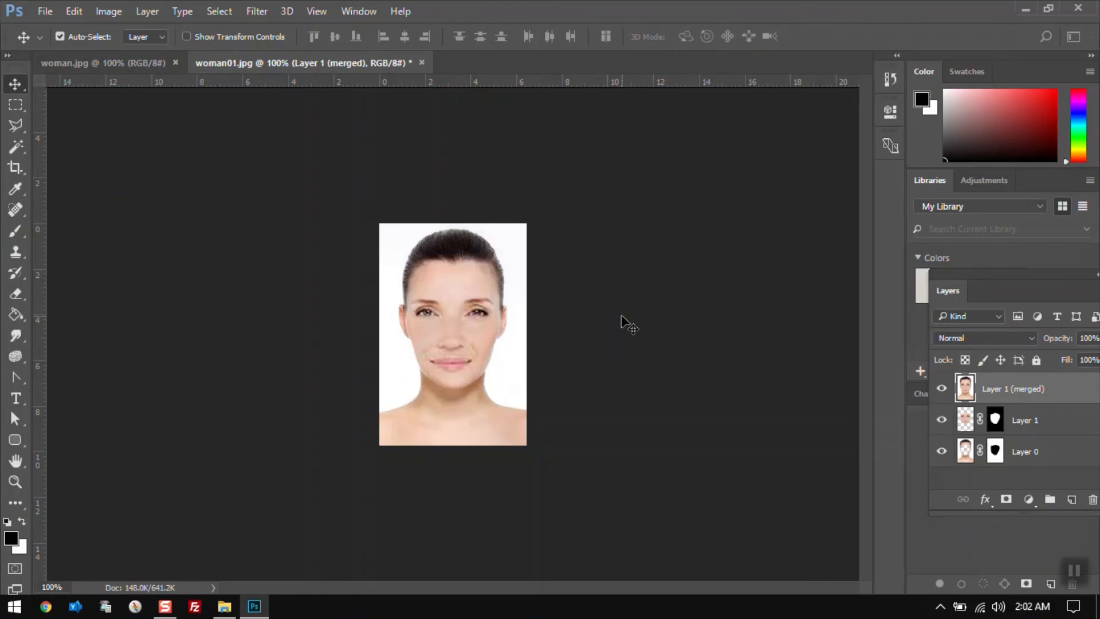
pyautogui.click(90, 66)
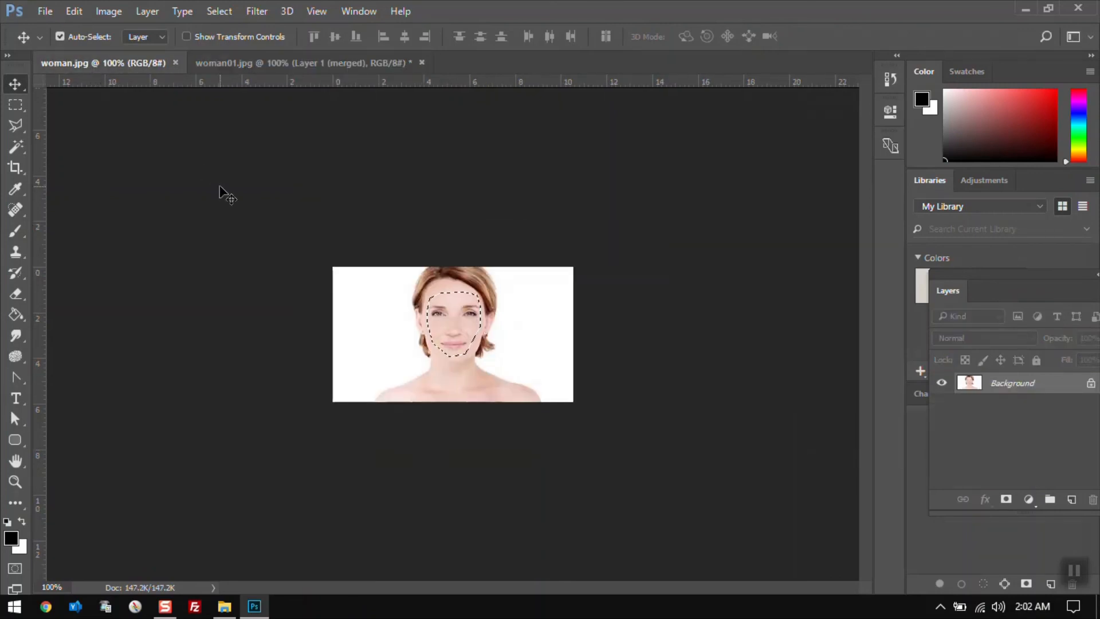
pyautogui.click(259, 63)
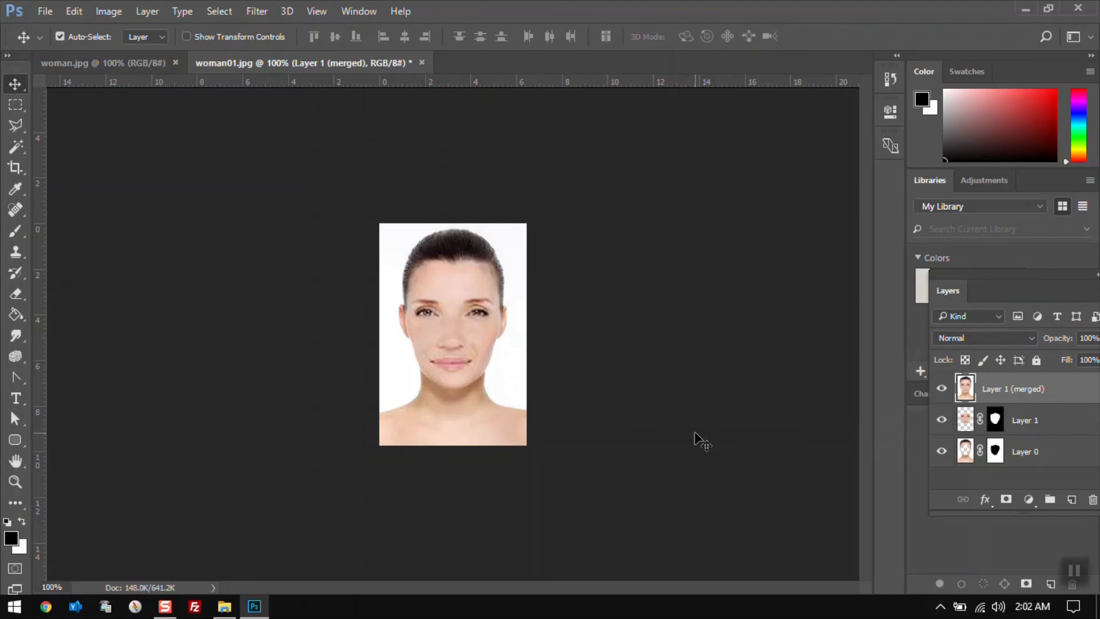
# Close both the woman01.jpg and woman.jpg documents without saving changes
pyautogui.click(422, 62)
pyautogui.click(588, 240)
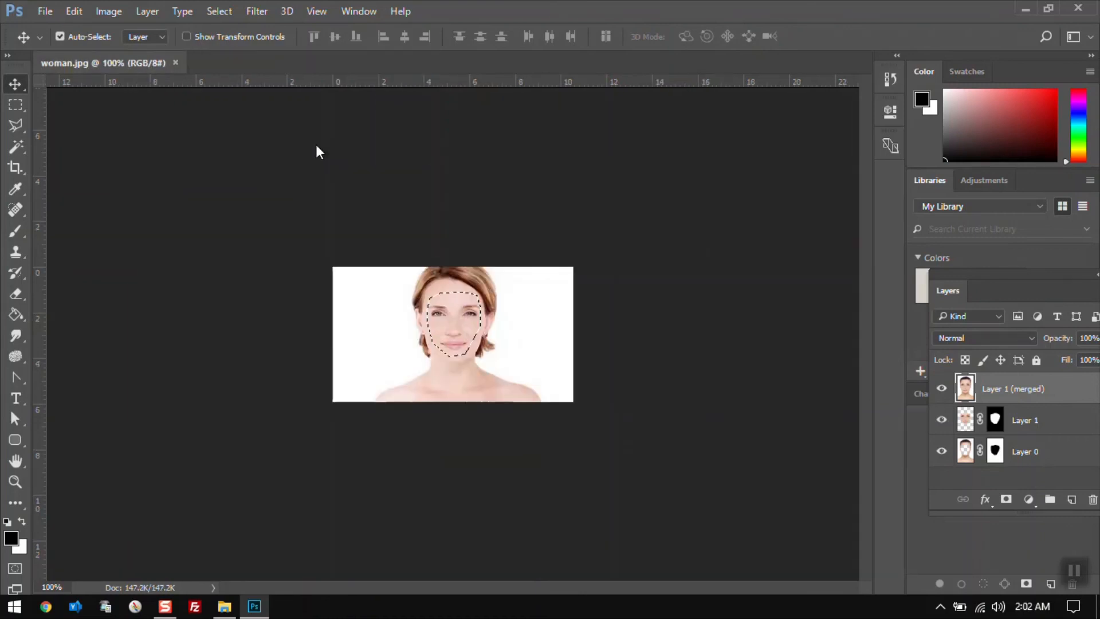
pyautogui.click(175, 62)
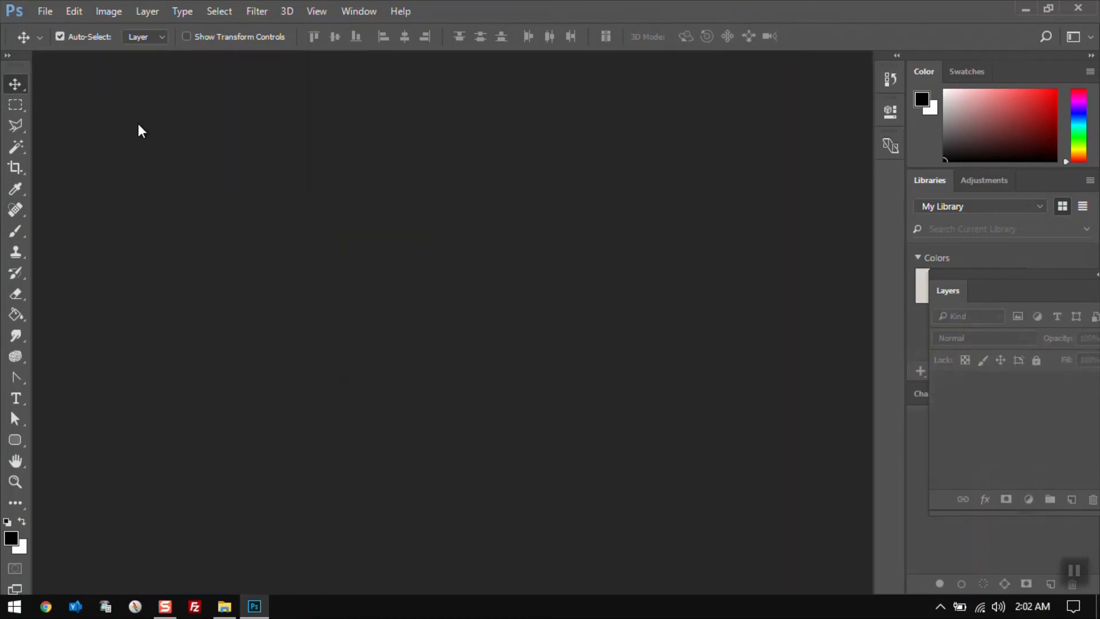
# Open the Edit menu with no document open and scroll through its commands to review which are available
pyautogui.click(73, 12)
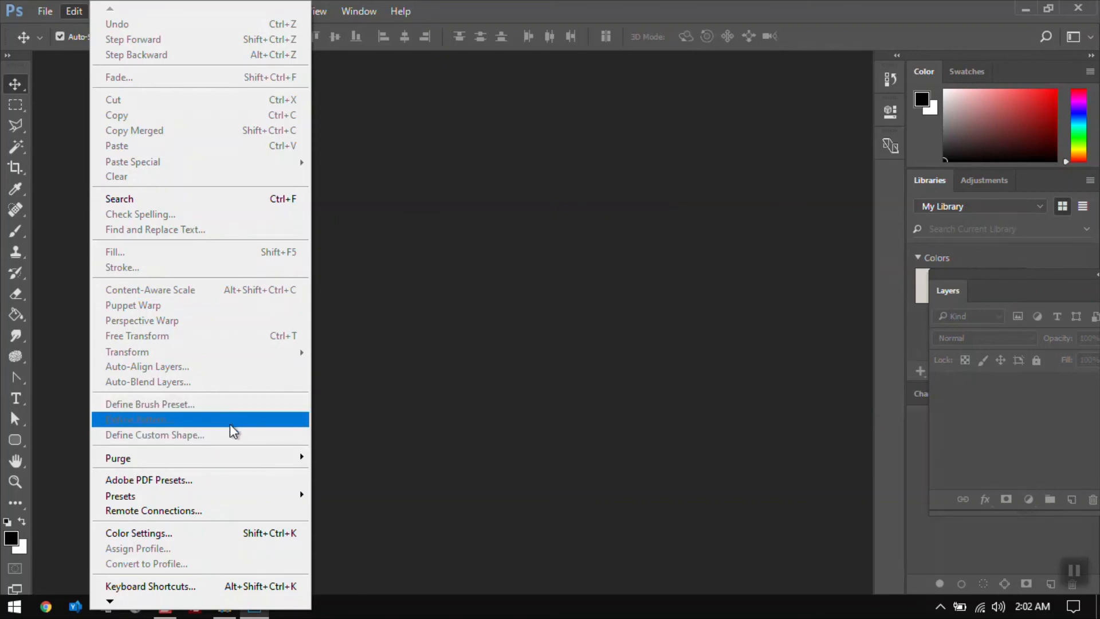
pyautogui.moveTo(242, 463)
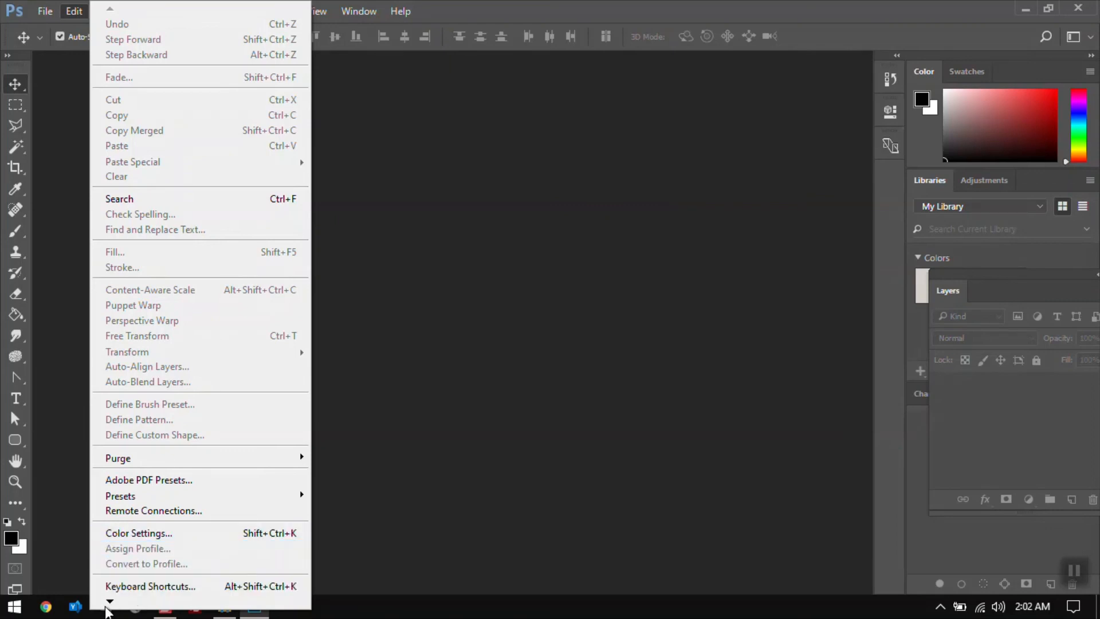
pyautogui.moveTo(109, 603)
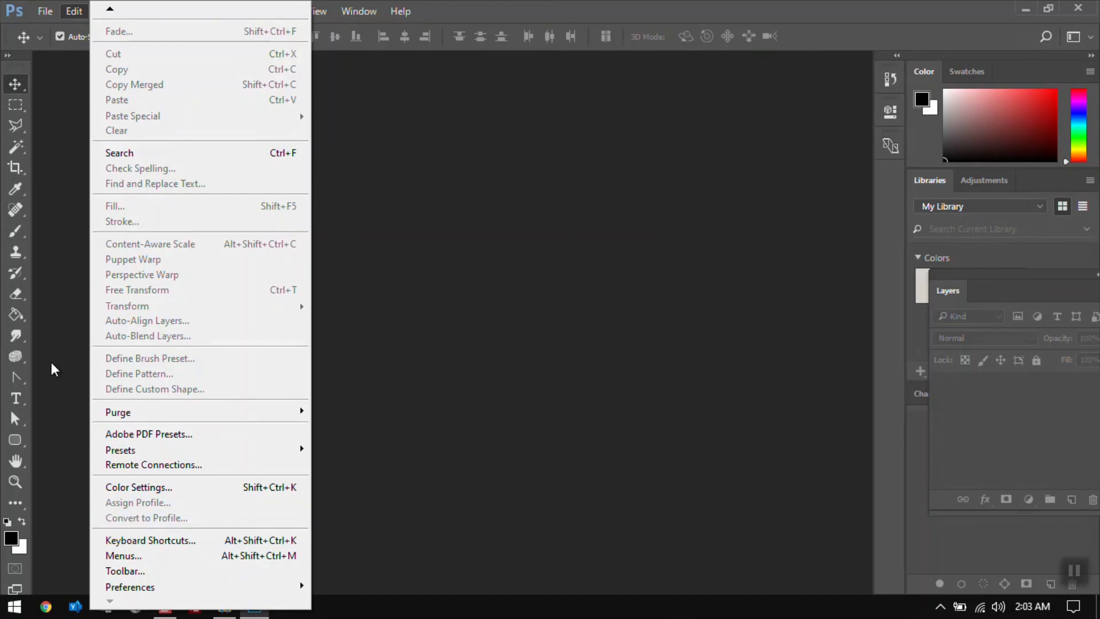
pyautogui.click(47, 14)
pyautogui.click(70, 16)
pyautogui.click(430, 193)
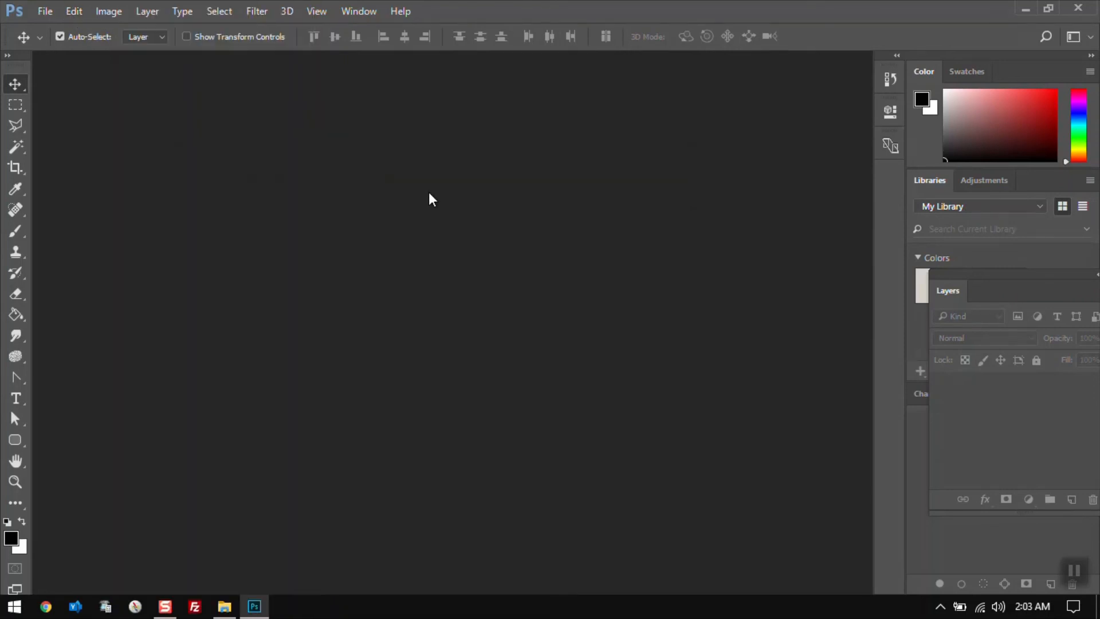